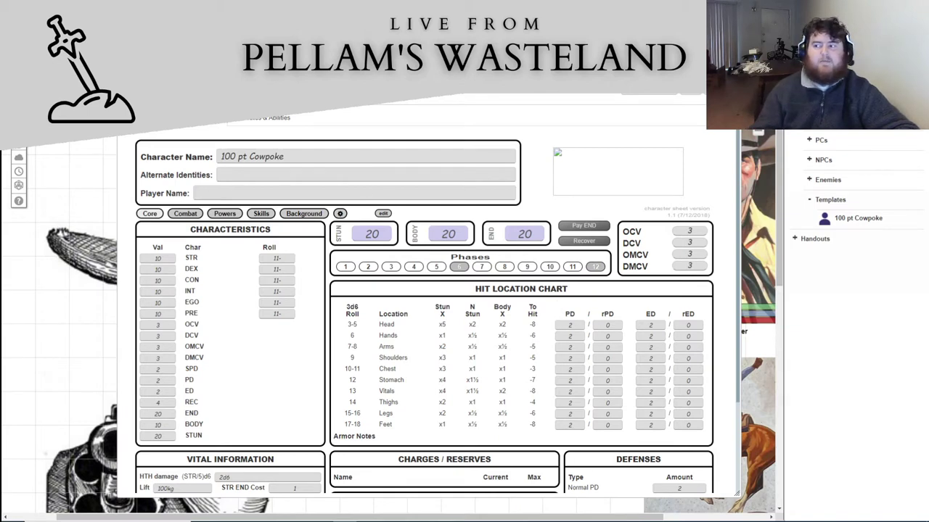
Set the current BODY value on the 100 pt Cowpoke character sheet to 10
{"action": "key", "text": "alt+Tab"}
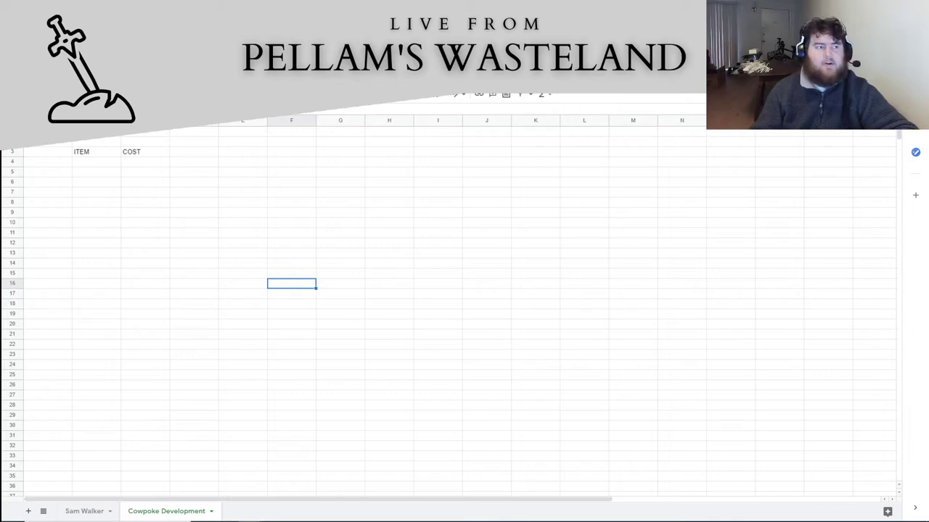
{"action": "key", "text": "alt+Tab"}
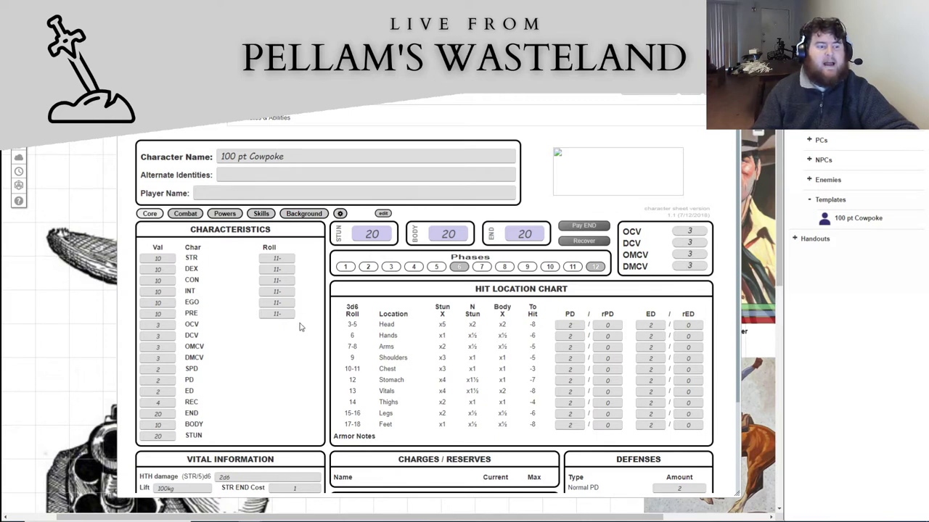
{"action": "double_click", "coordinate": [438, 234]}
{"action": "type", "text": "10"}
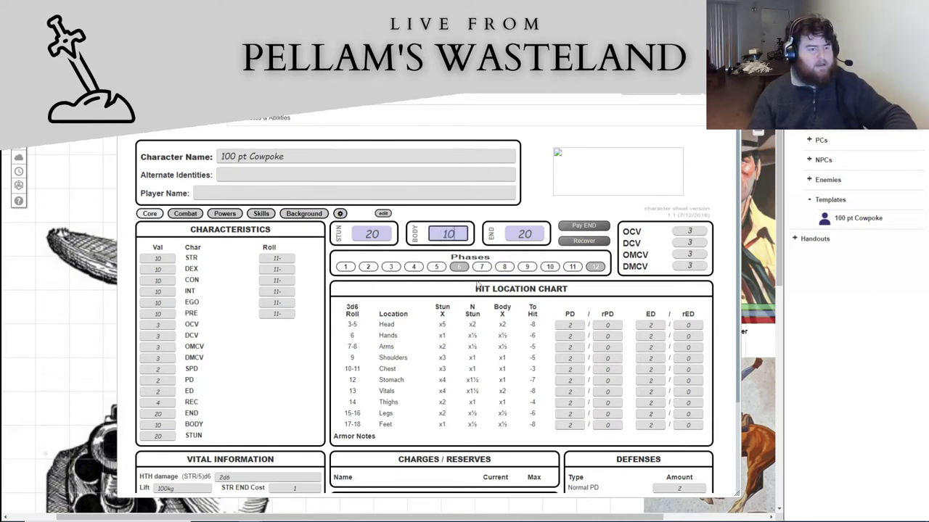
{"action": "left_click", "coordinate": [493, 345]}
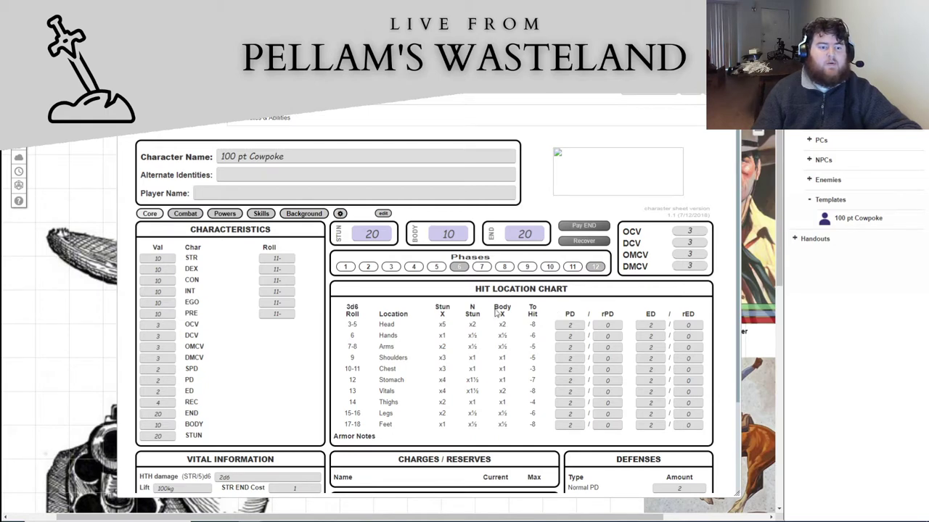
Roll an attack from the character's OCV and check the result in the chat
{"action": "scroll", "coordinate": [462, 318], "scroll_direction": "down", "scroll_amount": 2}
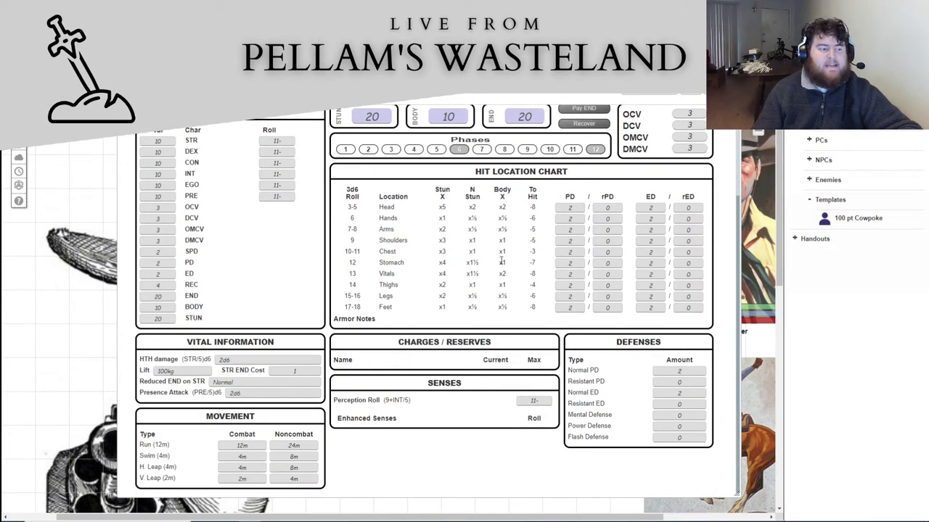
{"action": "scroll", "coordinate": [402, 294], "scroll_direction": "up", "scroll_amount": 2}
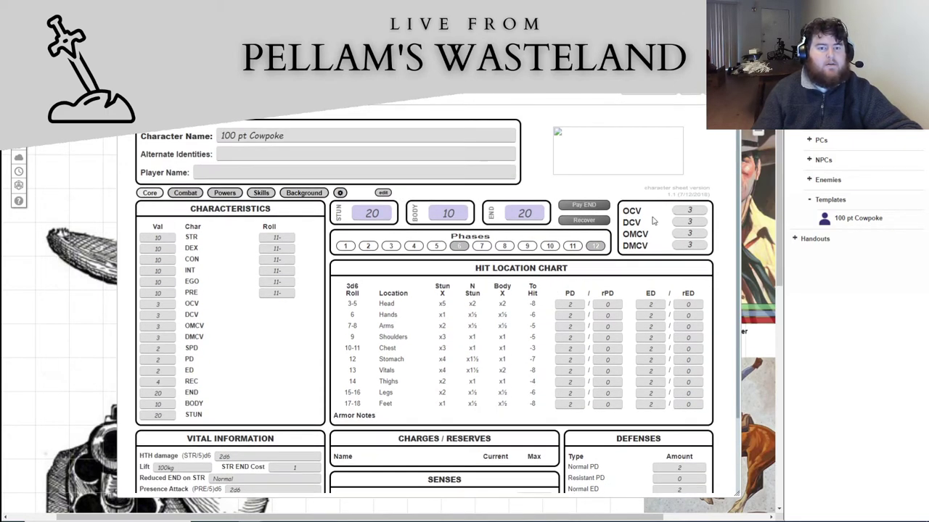
{"action": "left_click", "coordinate": [691, 210]}
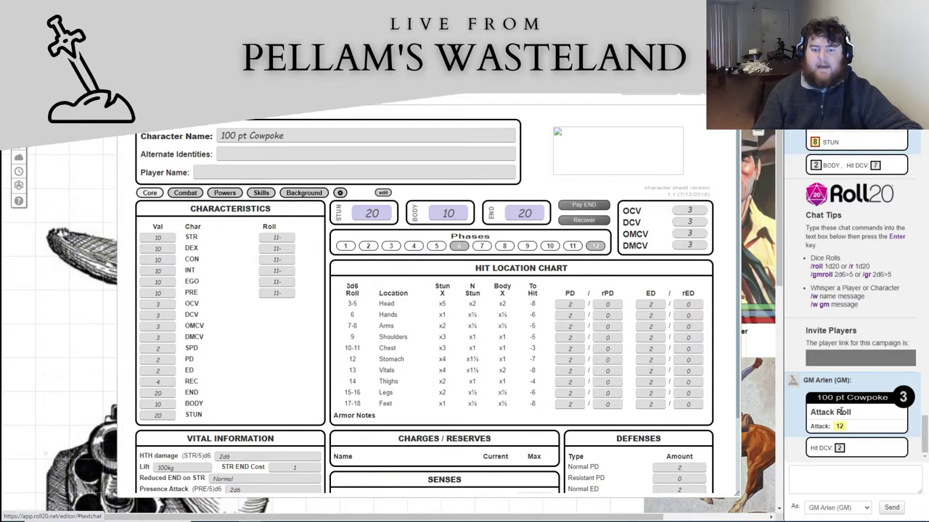
{"action": "mouse_move", "coordinate": [840, 428]}
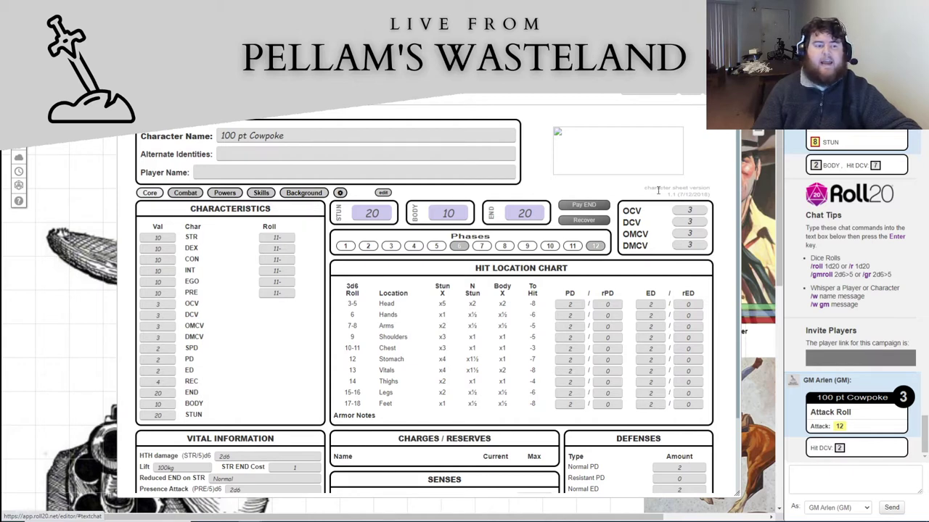
Turn on the sheet's edit mode and fill in the player's name
{"action": "scroll", "coordinate": [289, 287], "scroll_direction": "down", "scroll_amount": 1}
{"action": "scroll", "coordinate": [288, 286], "scroll_direction": "down", "scroll_amount": 2}
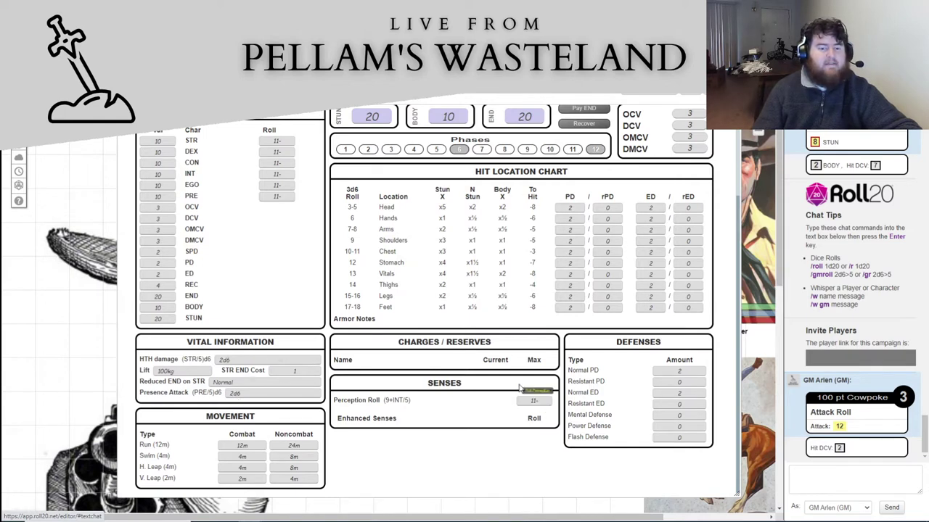
{"action": "scroll", "coordinate": [530, 399], "scroll_direction": "up", "scroll_amount": 3}
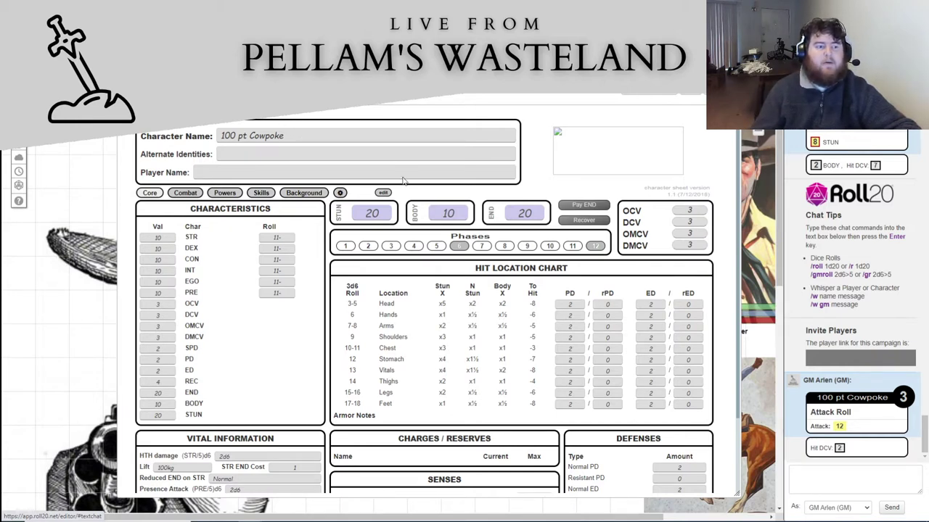
{"action": "left_click", "coordinate": [383, 193]}
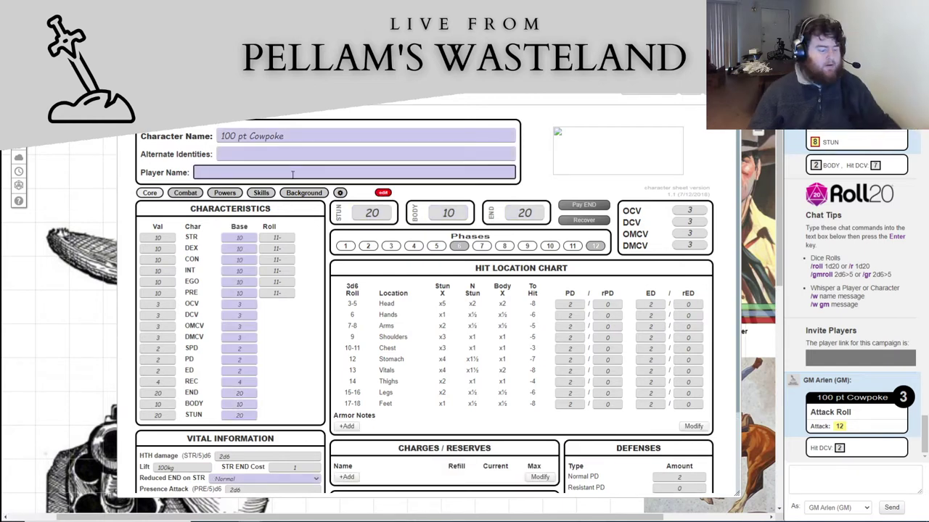
{"action": "left_click", "coordinate": [292, 174]}
{"action": "type", "text": "Arlen"}
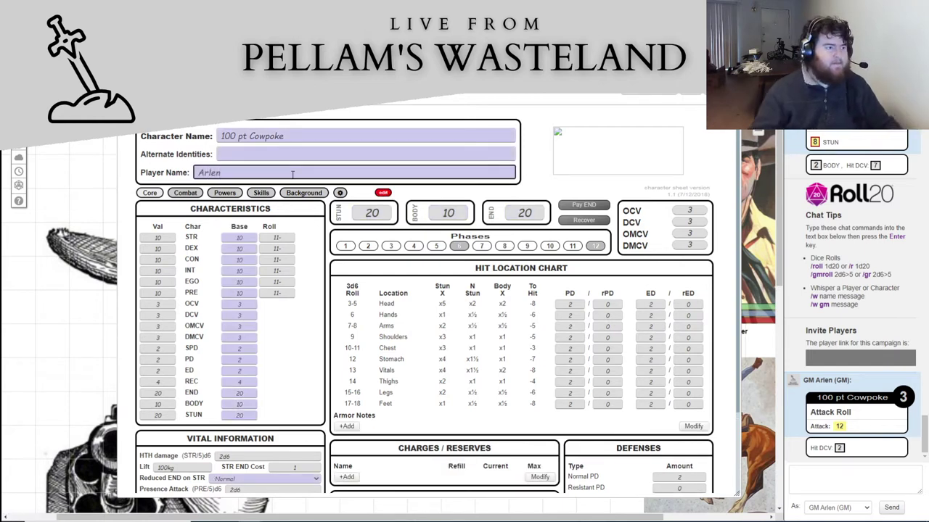
{"action": "left_click", "coordinate": [350, 334]}
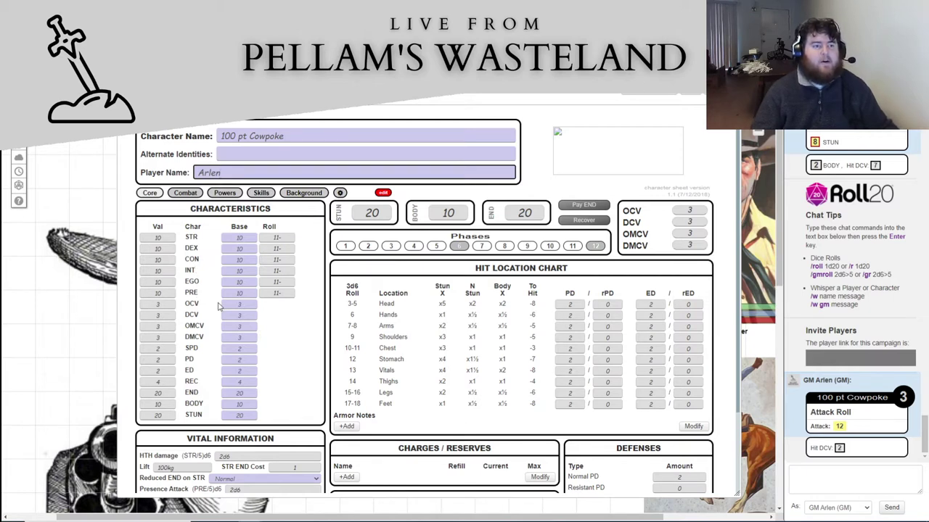
{"action": "key", "text": "Tab"}
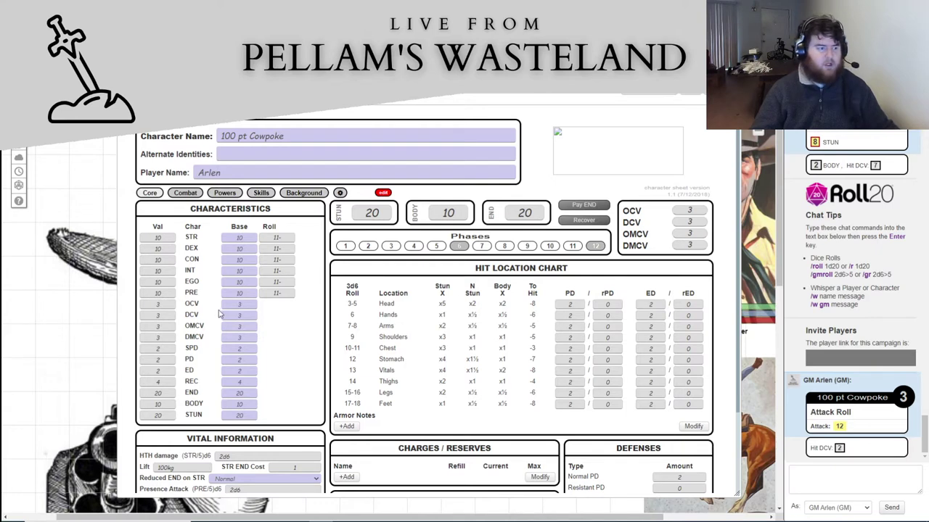
Set the base OCV to 4 and the base DCV to 5, and leave edit mode
{"action": "left_click", "coordinate": [242, 306]}
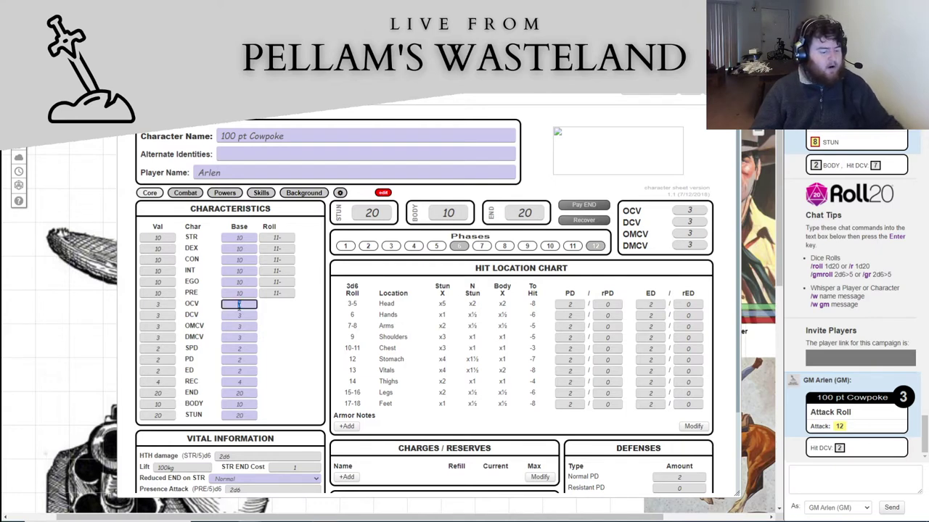
{"action": "type", "text": "4"}
{"action": "left_click", "coordinate": [244, 315]}
{"action": "key", "text": "BackSpace"}
{"action": "type", "text": "5"}
{"action": "left_click", "coordinate": [289, 326]}
{"action": "left_click", "coordinate": [382, 192]}
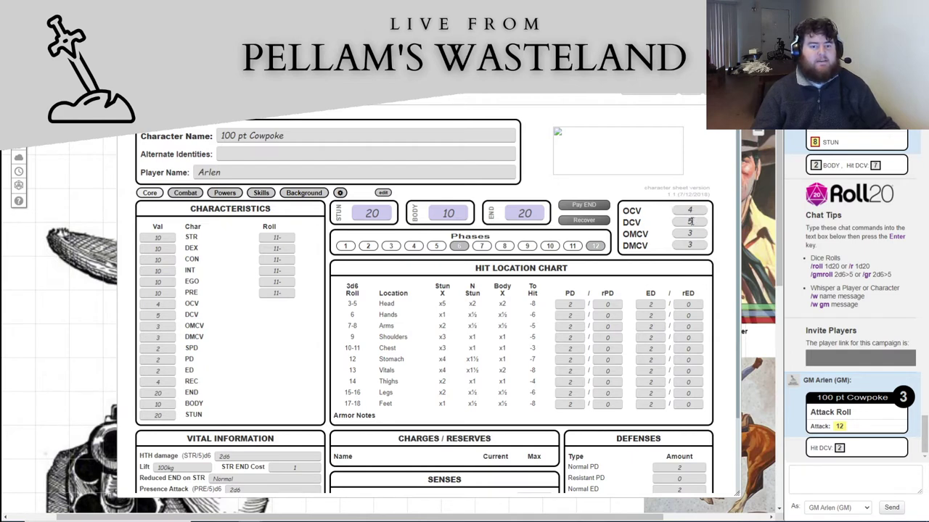
In the Cowpoke Development spreadsheet, list OCV+1 and DCV+2 as the first two entries under ITEM
{"action": "key", "text": "ctrl+Tab"}
{"action": "left_click", "coordinate": [116, 163]}
{"action": "type", "text": "OCV+1"}
{"action": "key", "text": "Return"}
{"action": "type", "text": "DCV+@"}
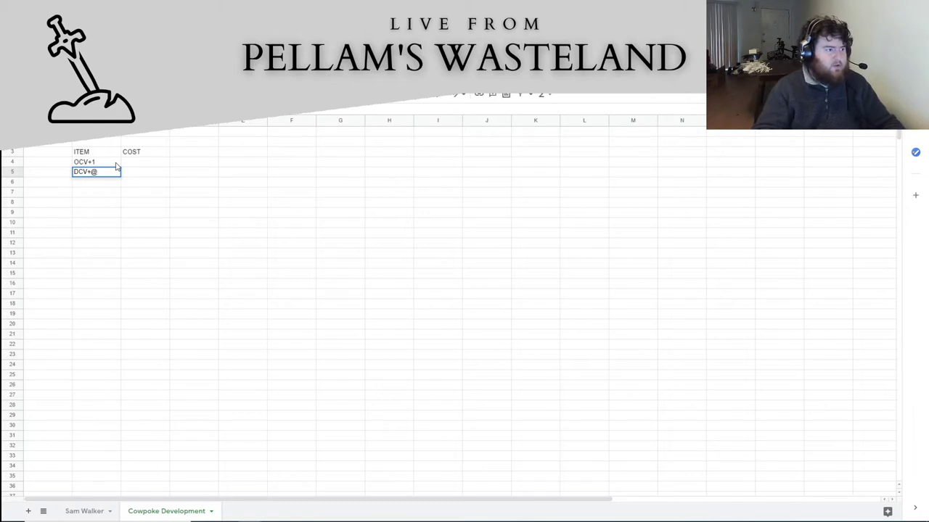
{"action": "key", "text": "BackSpace"}
{"action": "type", "text": "2"}
Enter the costs 5 for OCV+1 and 10 for DCV+2 in the COST column
{"action": "key", "text": "Tab"}
{"action": "key", "text": "Up"}
{"action": "type", "text": "5"}
{"action": "key", "text": "Return"}
{"action": "type", "text": "10"}
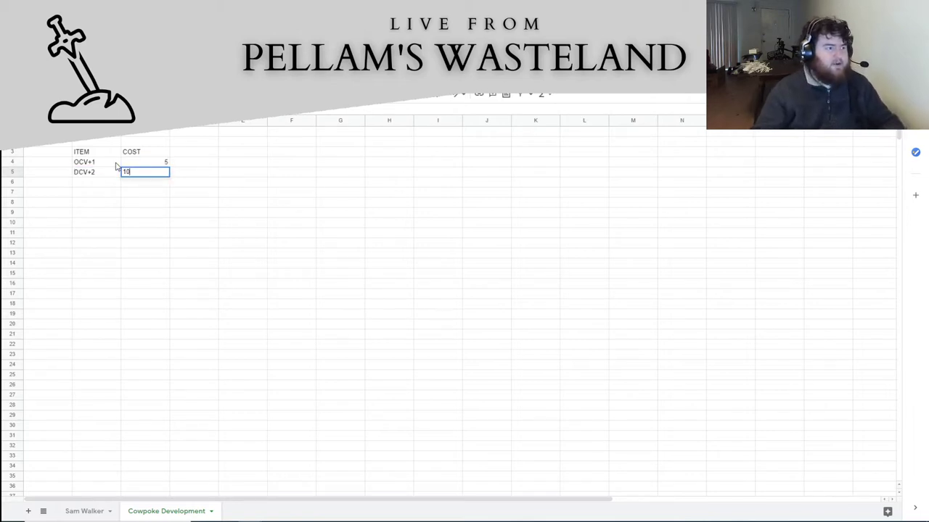
{"action": "left_click", "coordinate": [201, 246]}
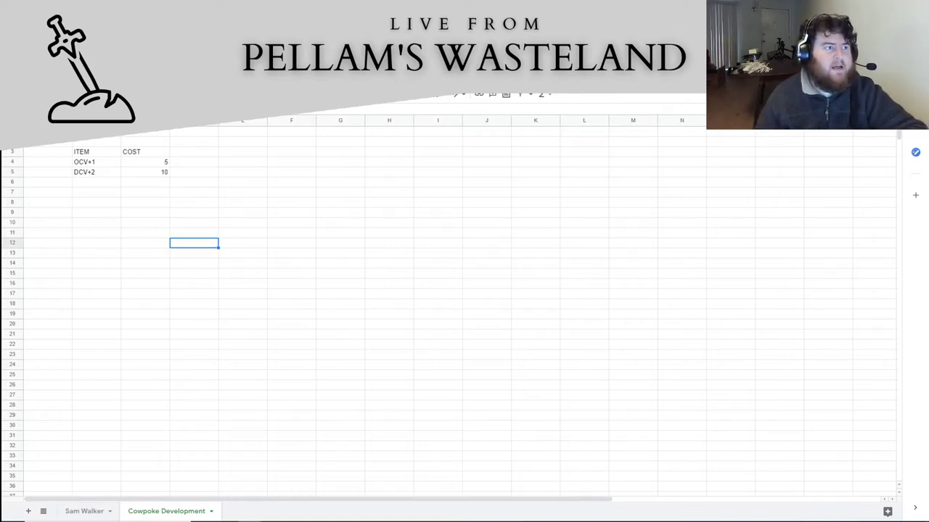
Back on the Roll20 character sheet, set the base END to 25 and the base BODY to 15 in edit mode
{"action": "key", "text": "alt+Tab"}
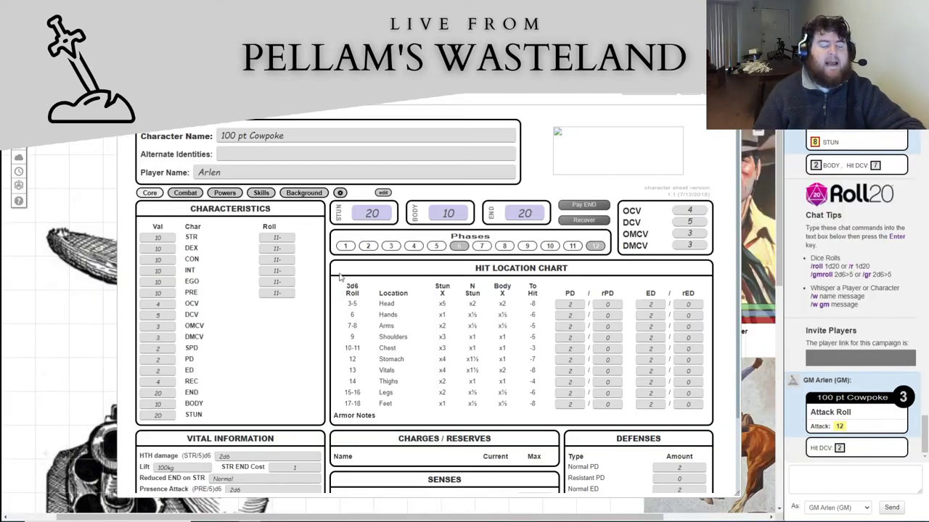
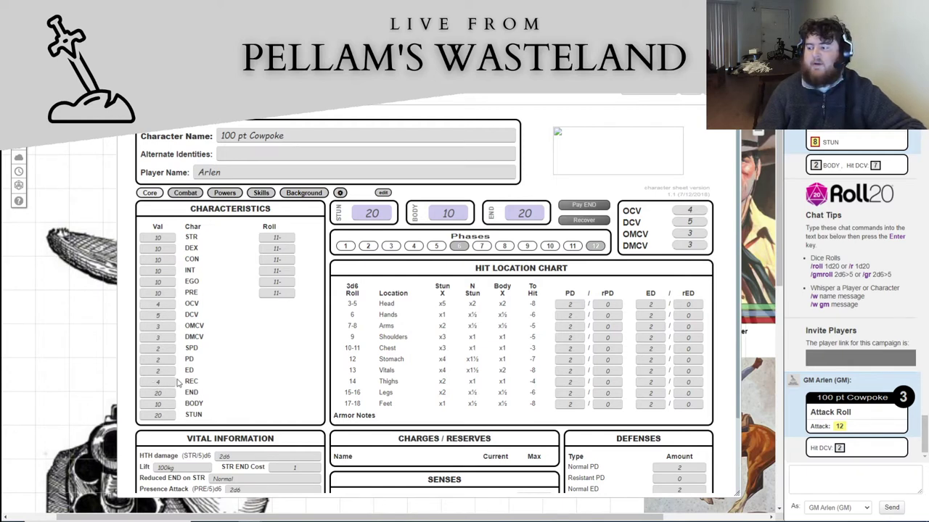
{"action": "left_click", "coordinate": [383, 193]}
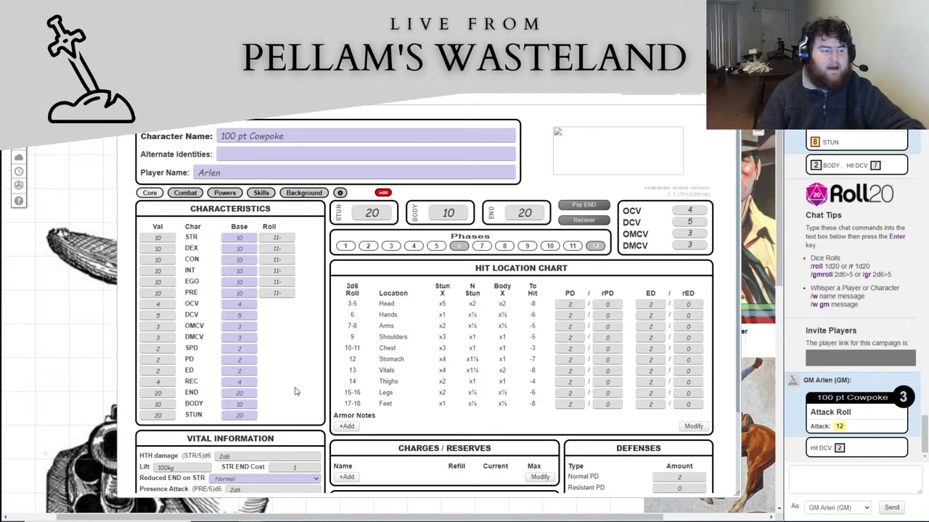
{"action": "left_click", "coordinate": [243, 393]}
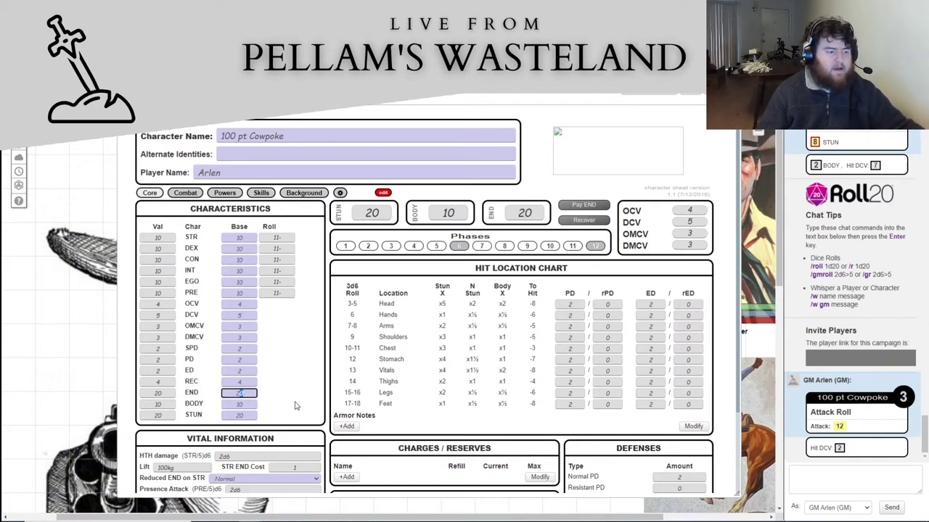
{"action": "type", "text": "25"}
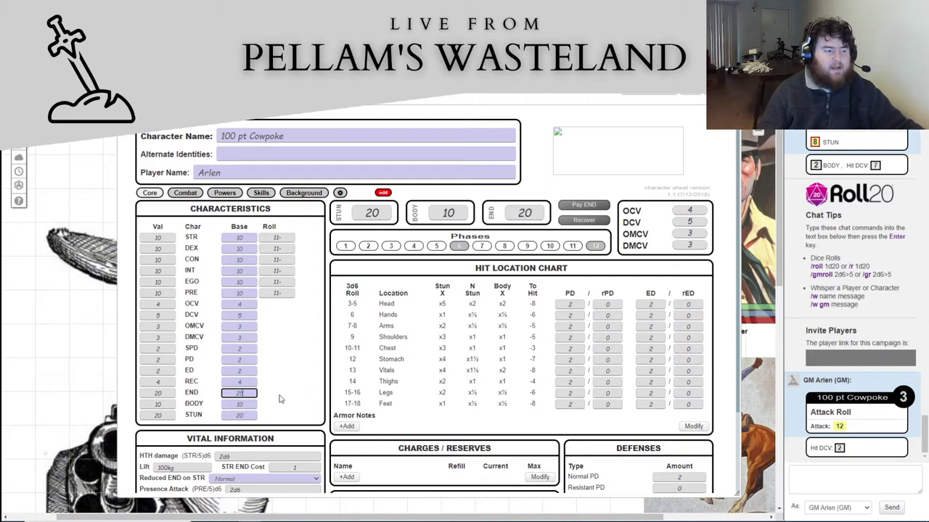
{"action": "left_click", "coordinate": [279, 400]}
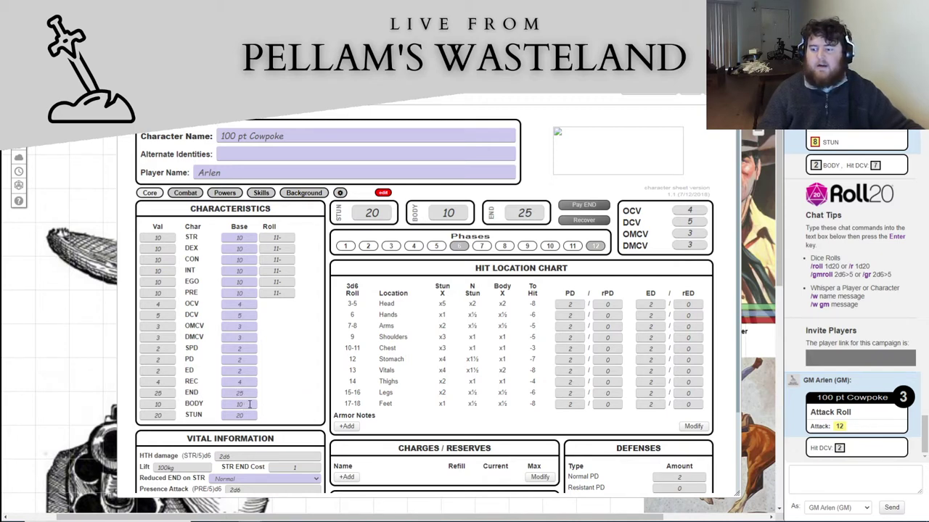
{"action": "left_click", "coordinate": [249, 404]}
{"action": "type", "text": "15"}
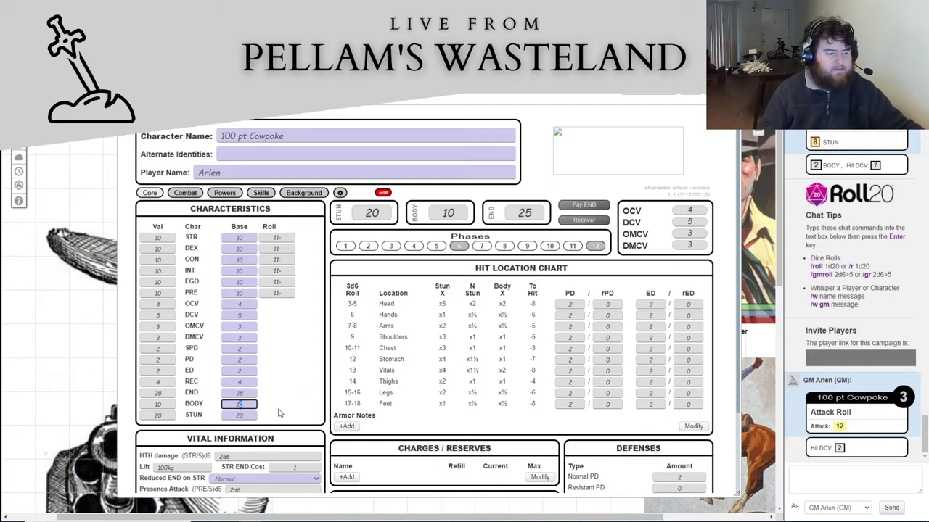
{"action": "left_click", "coordinate": [282, 401]}
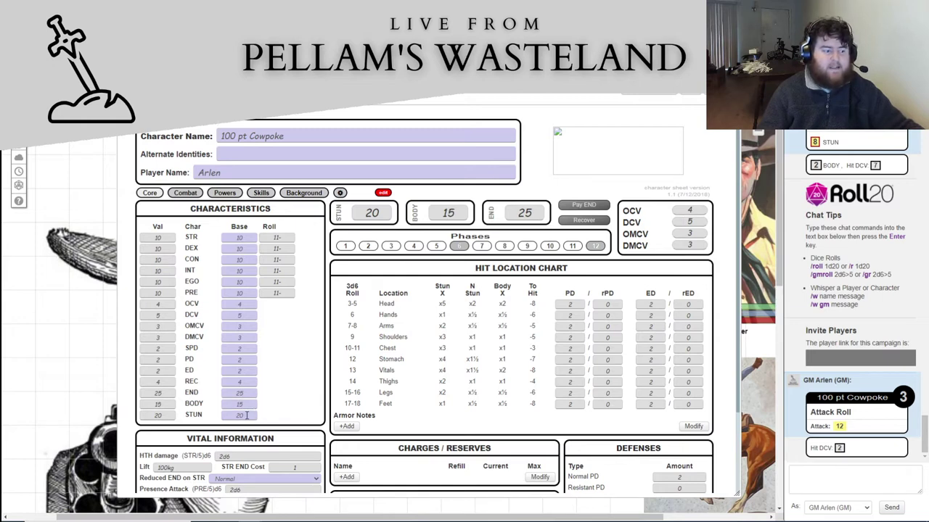
Set the base STUN to 25
{"action": "double_click", "coordinate": [247, 415]}
{"action": "type", "text": "2"}
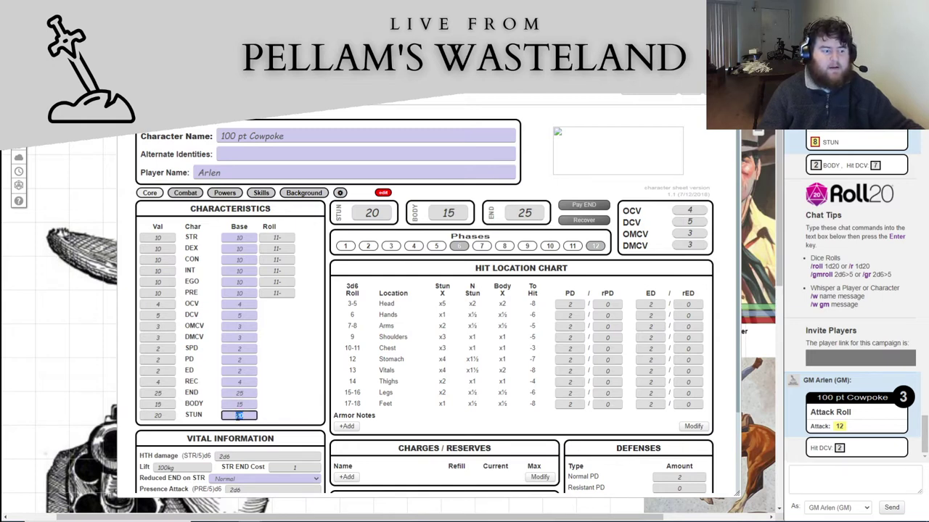
{"action": "type", "text": "5"}
{"action": "left_click", "coordinate": [301, 396]}
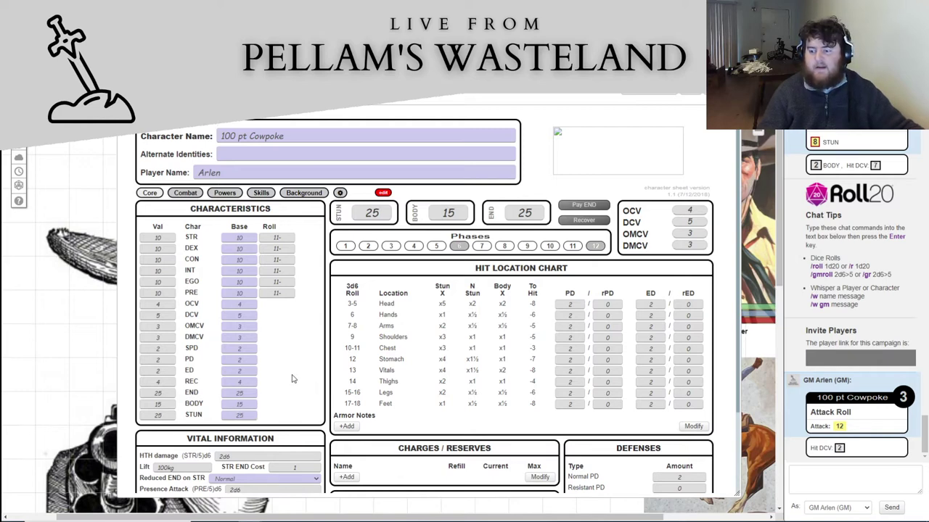
Set the base STUN to 30 and leave edit mode
{"action": "left_click", "coordinate": [244, 415]}
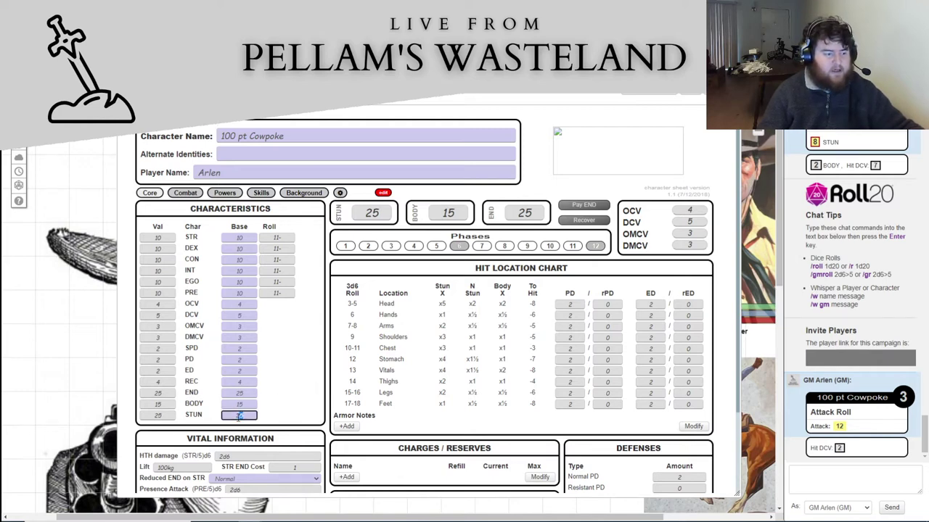
{"action": "type", "text": "30"}
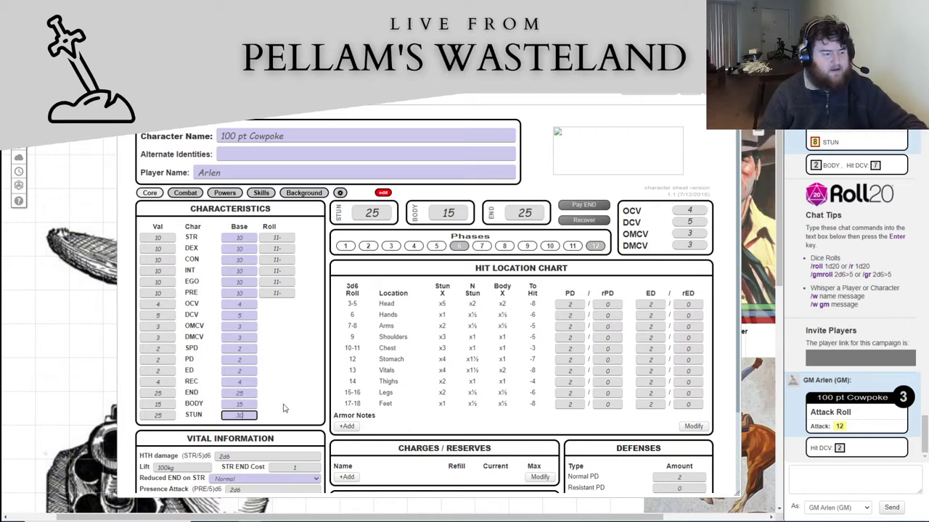
{"action": "key", "text": "Return"}
{"action": "left_click", "coordinate": [384, 194]}
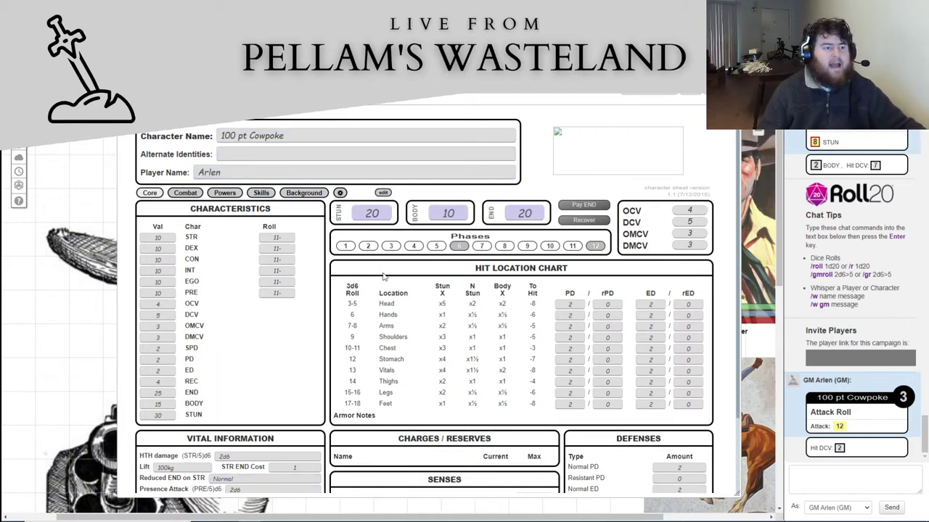
Set the current STUN to 30, BODY to 15 and END to 25 on the character sheet
{"action": "double_click", "coordinate": [382, 214]}
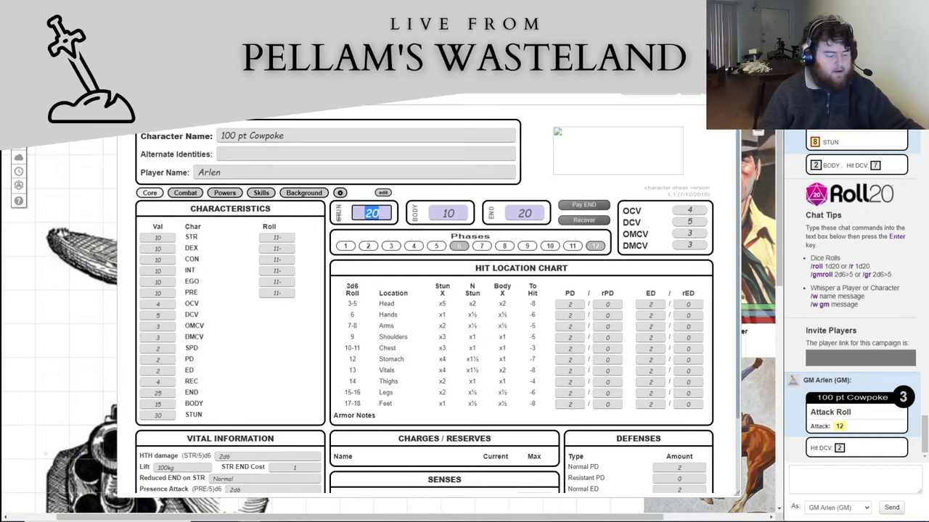
{"action": "type", "text": "30"}
{"action": "key", "text": "Tab"}
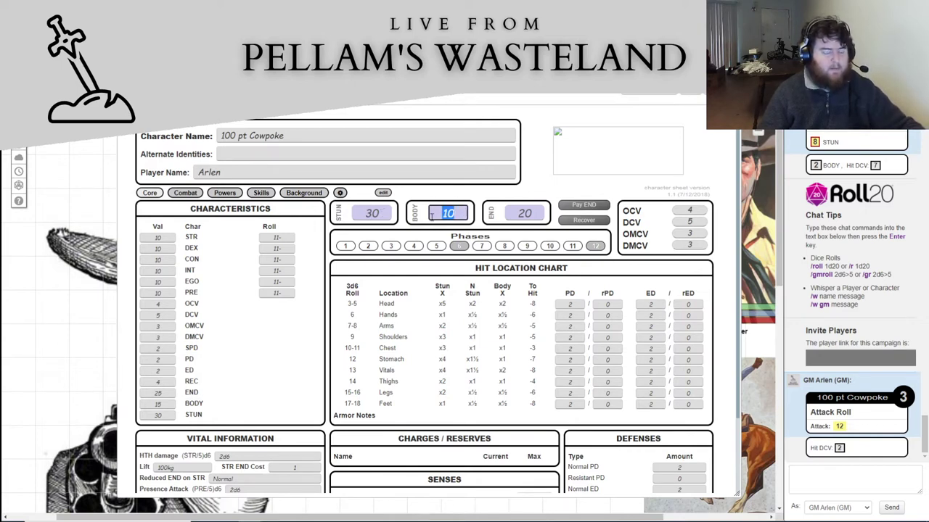
{"action": "type", "text": "1"}
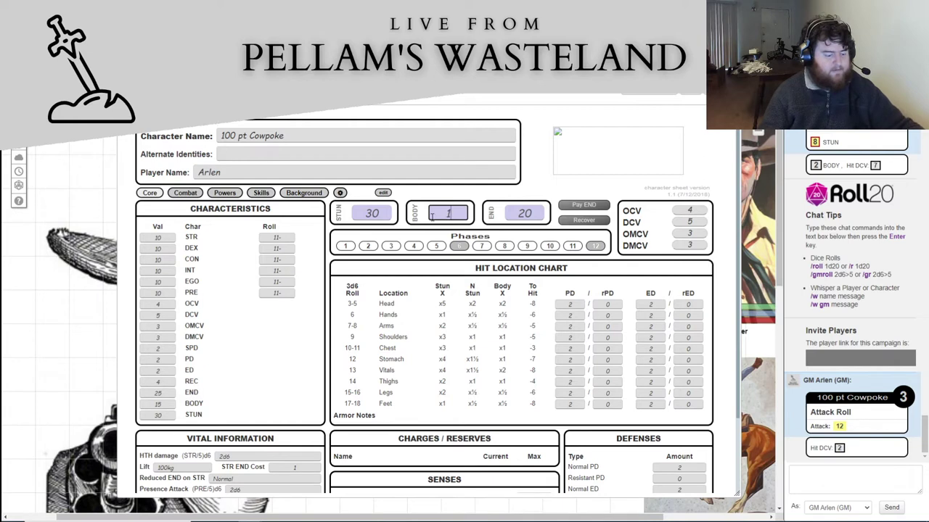
{"action": "type", "text": "5"}
{"action": "key", "text": "Tab"}
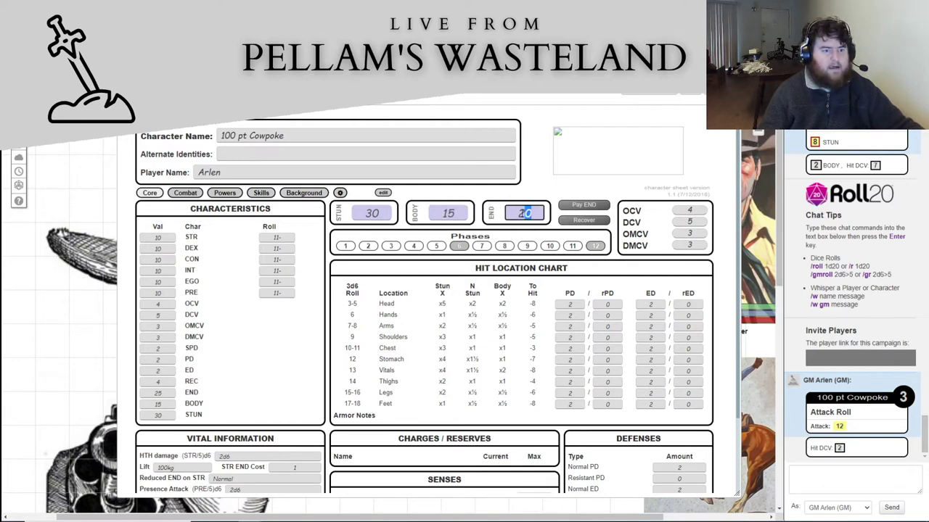
{"action": "type", "text": "25"}
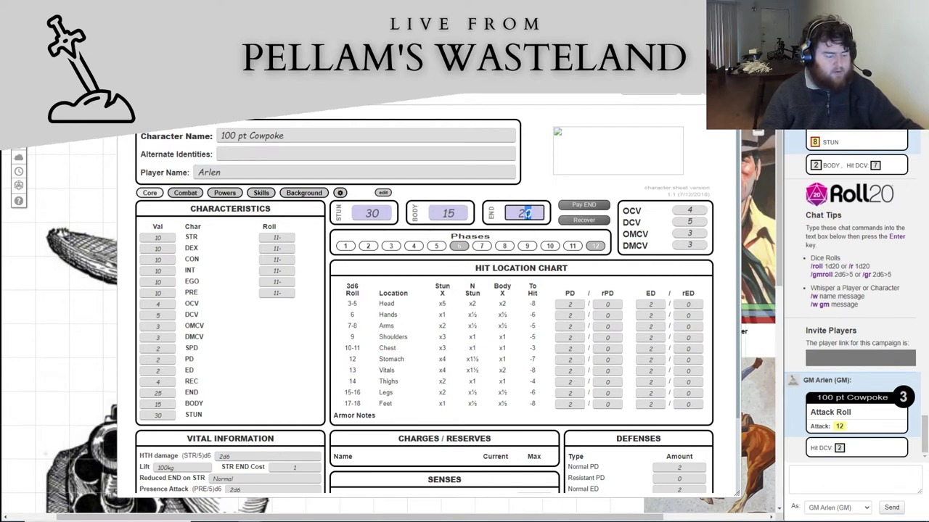
{"action": "left_click", "coordinate": [521, 193]}
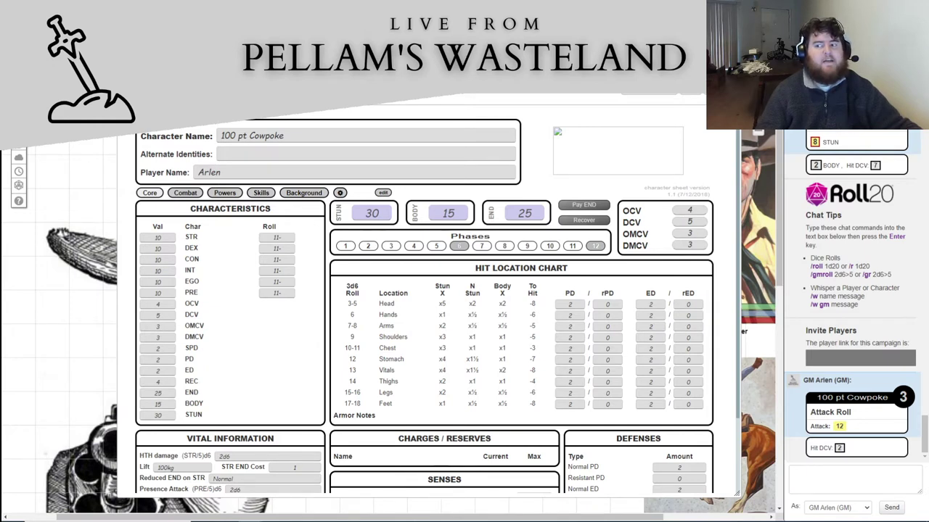
Switch to the Cowpoke Development spreadsheet and log END+5 with a cost of 1 below DCV+2
{"action": "key", "text": "alt+Tab"}
{"action": "left_click", "coordinate": [85, 184]}
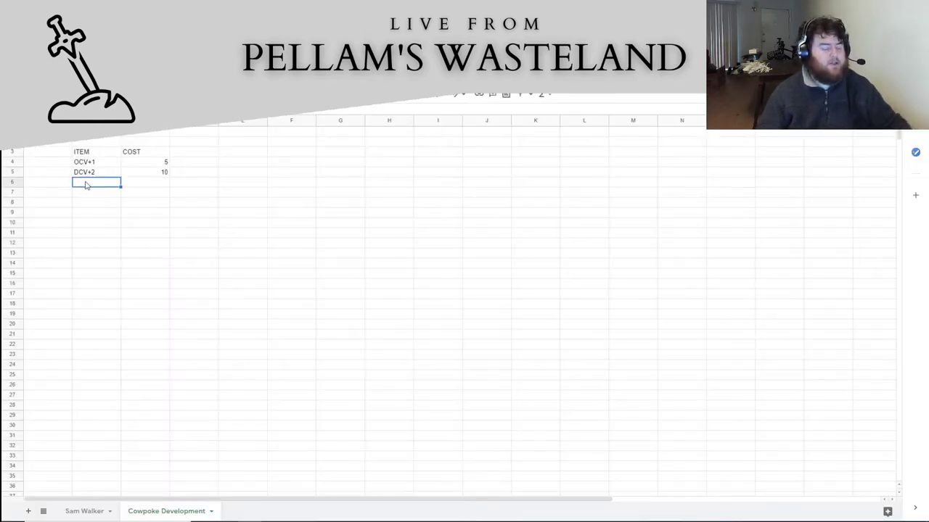
{"action": "type", "text": "END+5"}
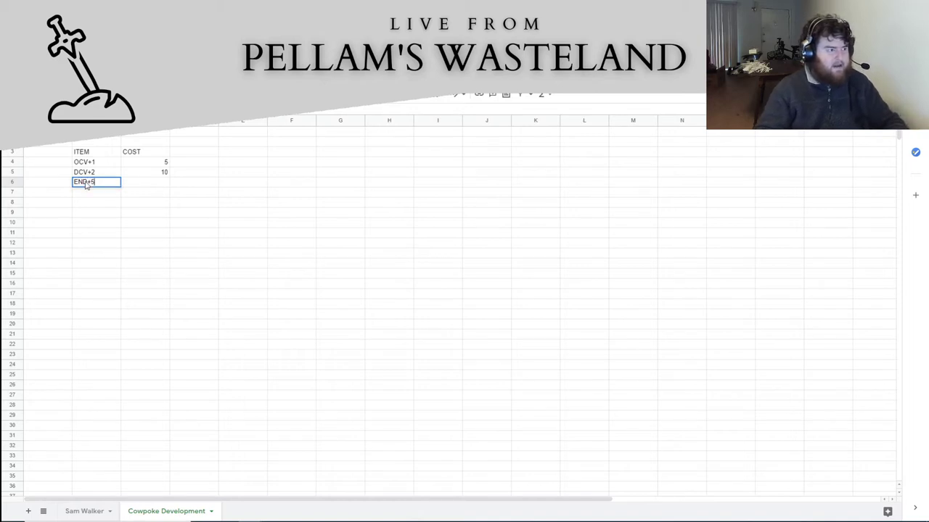
{"action": "key", "text": "Tab"}
{"action": "type", "text": "1"}
{"action": "key", "text": "Return"}
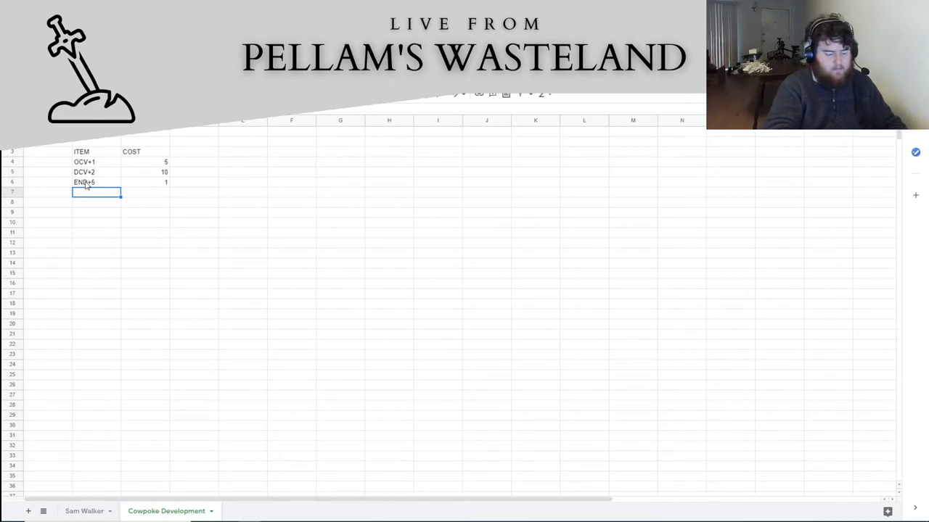
Log BODY+5 with a cost of 5 and STUN+10 with a cost of 5 in the next rows
{"action": "type", "text": "BODY"}
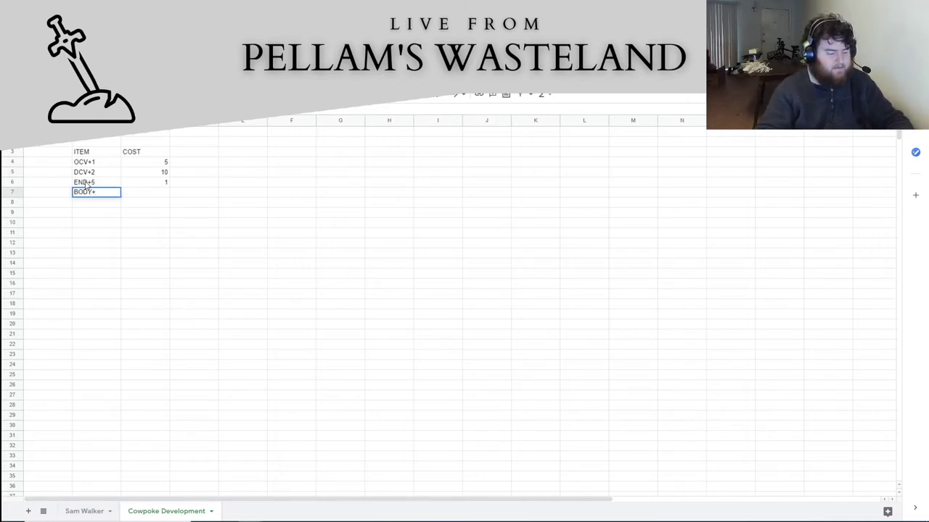
{"action": "type", "text": "+5"}
{"action": "key", "text": "Tab"}
{"action": "type", "text": "5"}
{"action": "key", "text": "Return"}
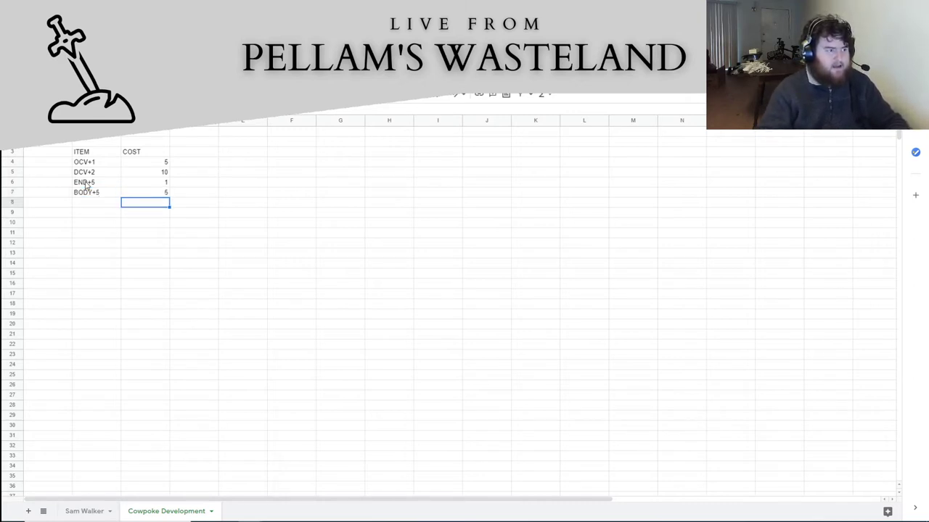
{"action": "type", "text": "STUN+10"}
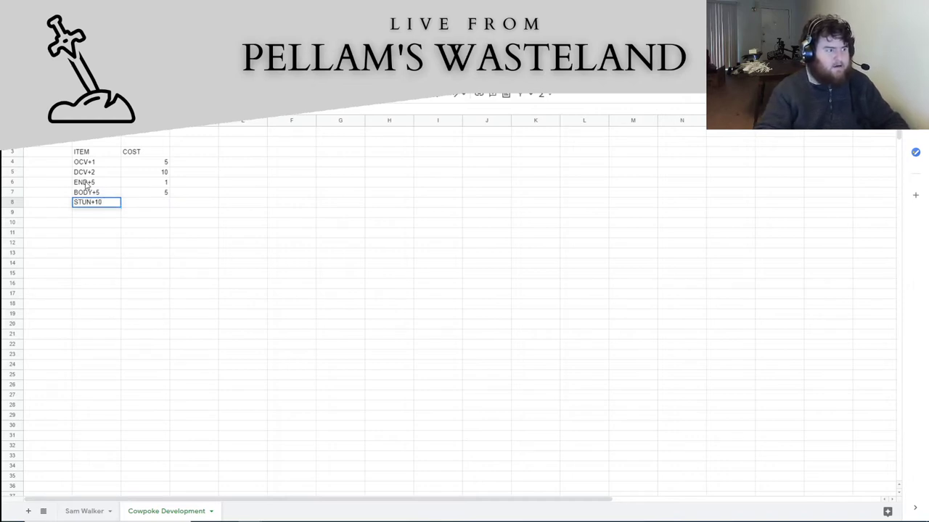
{"action": "key", "text": "Tab"}
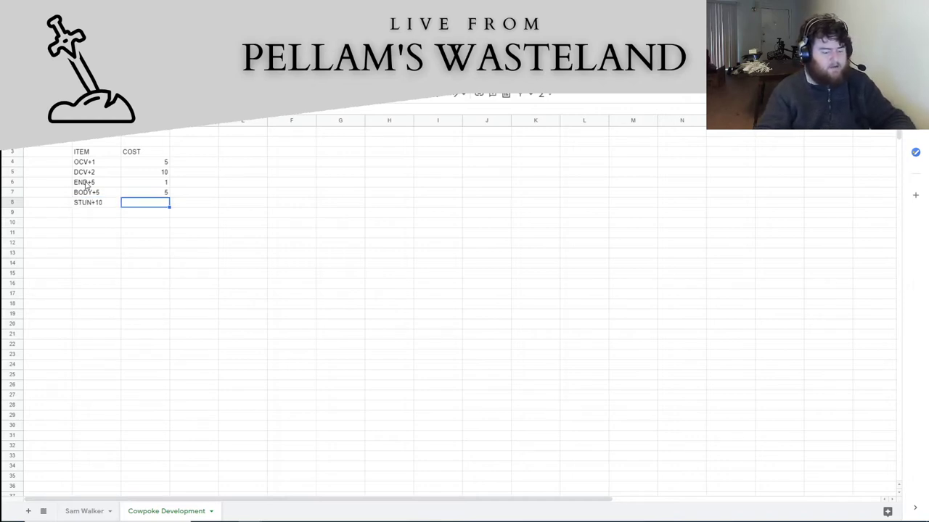
{"action": "type", "text": "5"}
{"action": "left_click", "coordinate": [234, 266]}
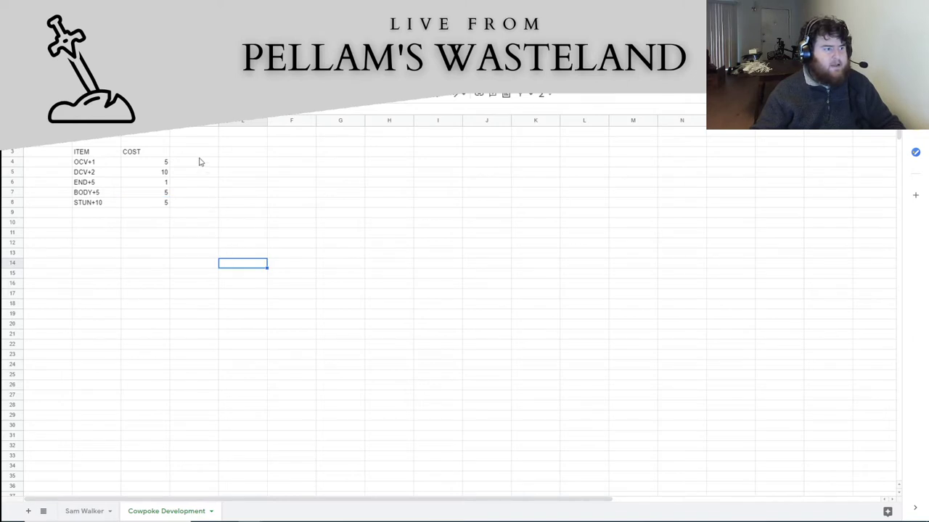
Add a TOTAL header in row 3 beside COST
{"action": "left_click", "coordinate": [201, 156]}
{"action": "type", "text": "TOTA"}
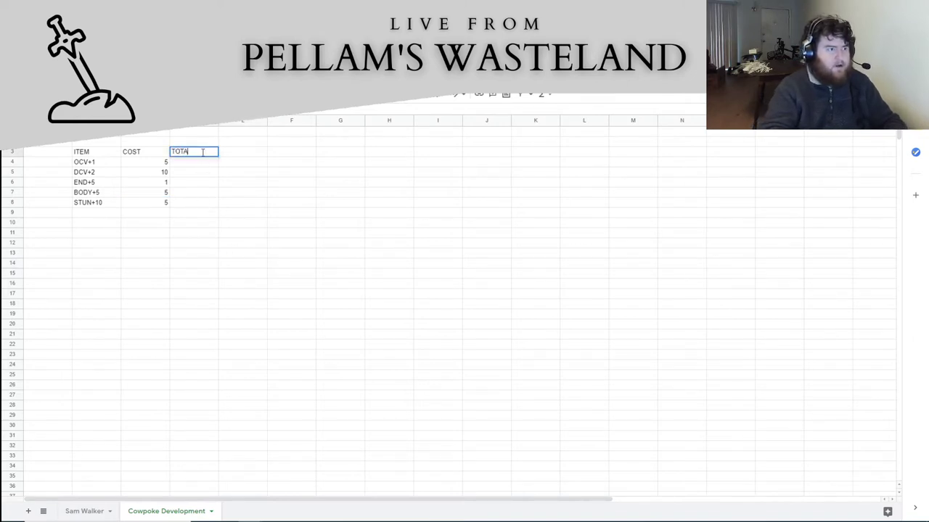
{"action": "type", "text": "L"}
{"action": "key", "text": "Return"}
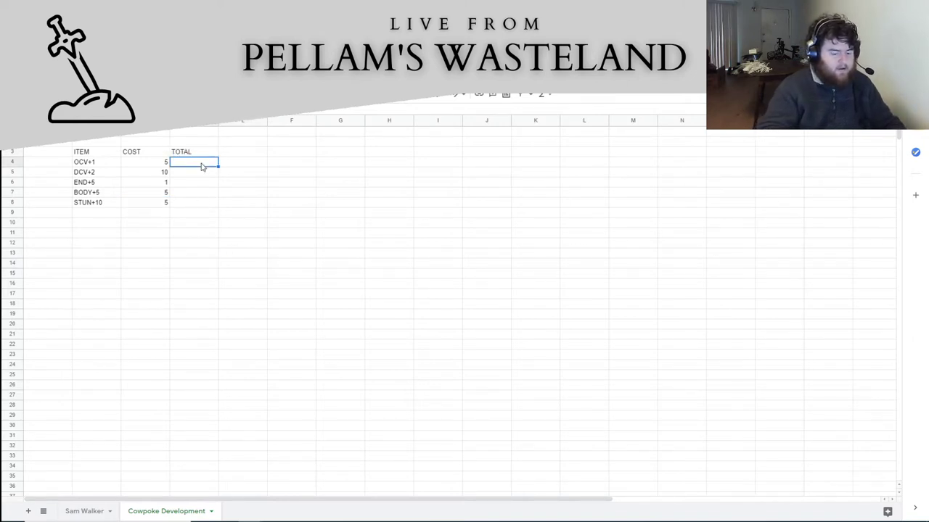
Below the TOTAL header, enter a SUM formula over the COST column from row 4 to row 31, without accepting the suggested autofill
{"action": "type", "text": "=SUM("}
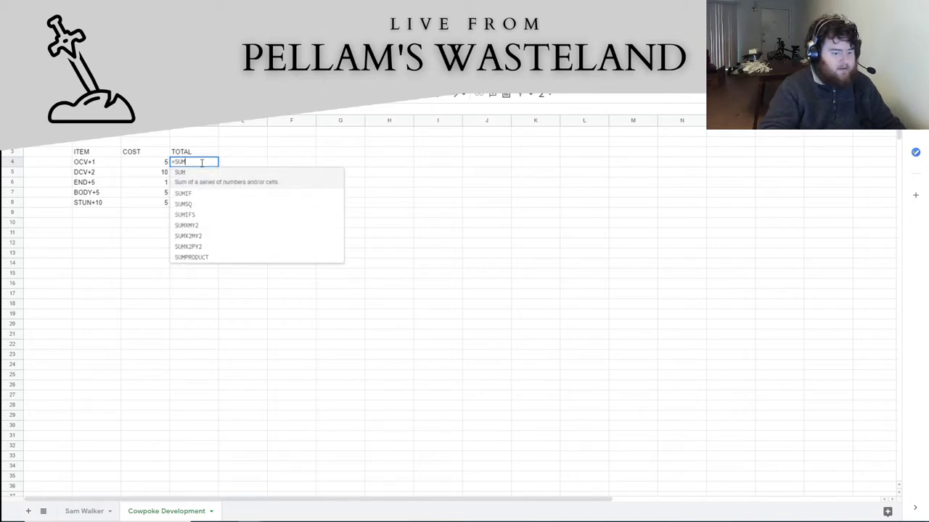
{"action": "left_click", "coordinate": [153, 162]}
{"action": "left_click", "coordinate": [149, 444], "text": "shift"}
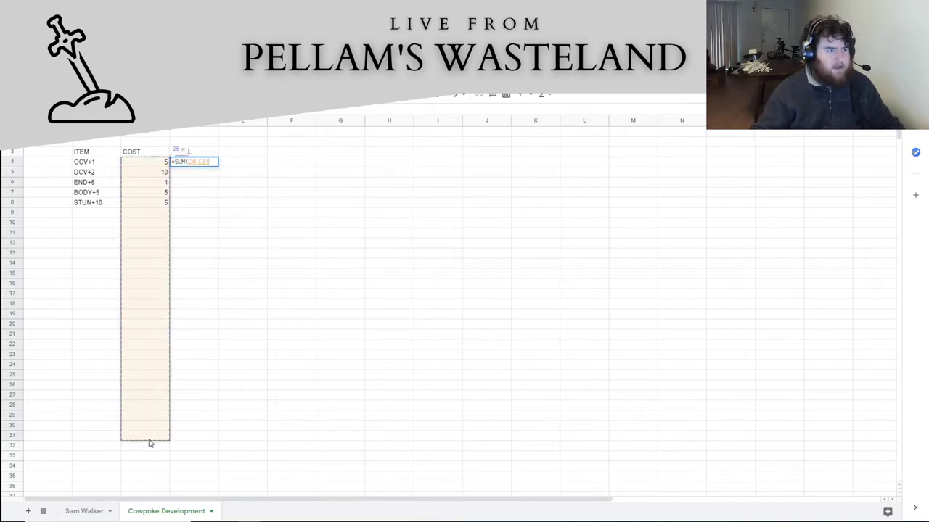
{"action": "type", "text": ")"}
{"action": "key", "text": "Return"}
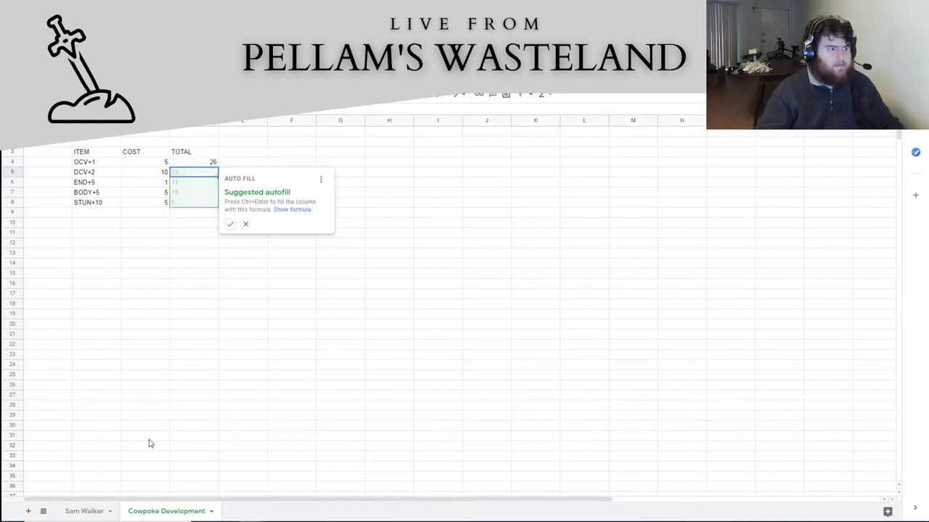
{"action": "left_click", "coordinate": [280, 366]}
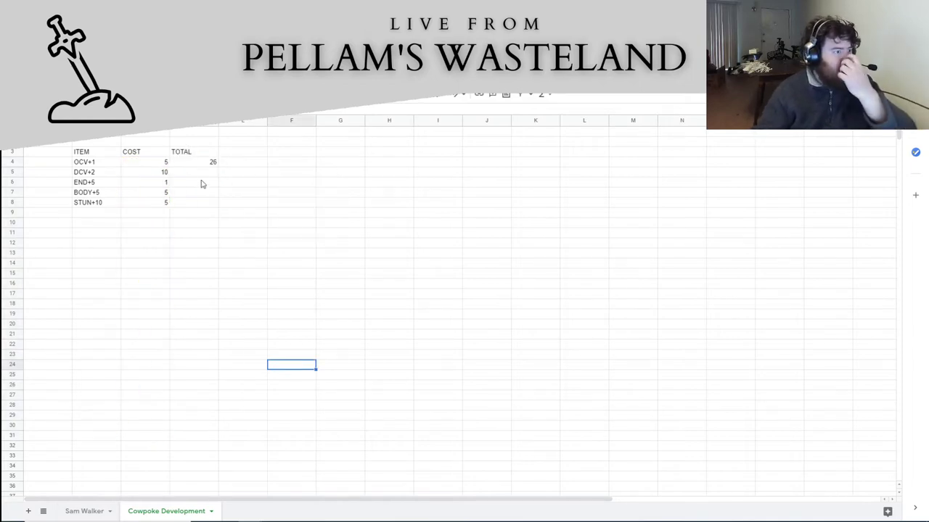
{"action": "left_click", "coordinate": [198, 163]}
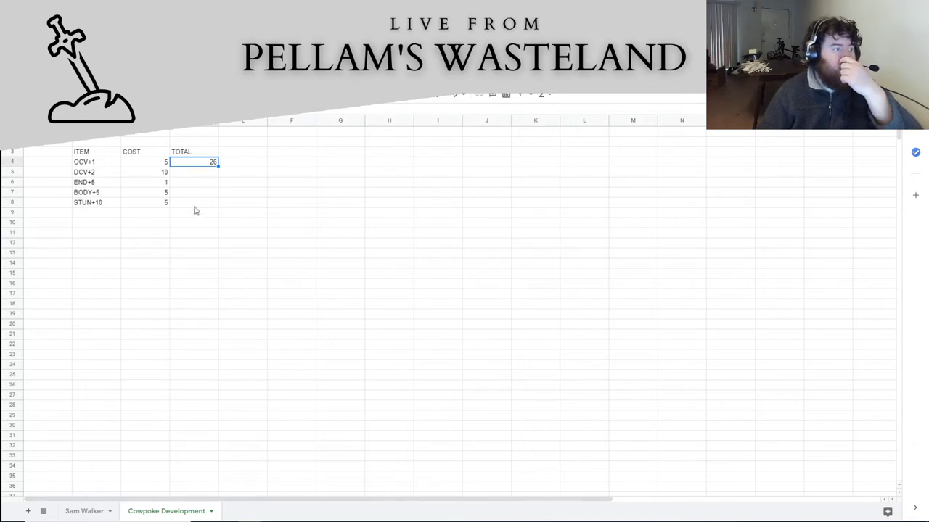
{"action": "left_click", "coordinate": [90, 214]}
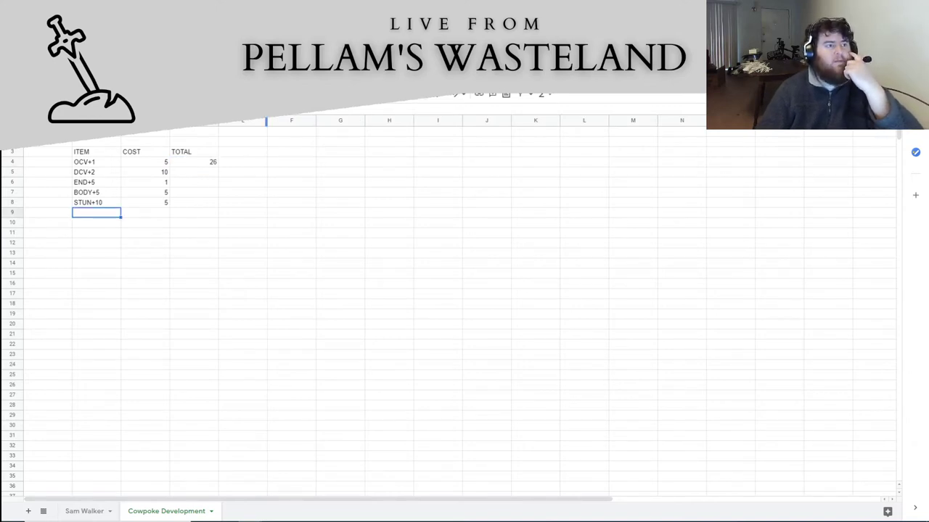
Switch back to the Roll20 character sheet and open its Skills page in edit mode
{"action": "key", "text": "alt+Tab"}
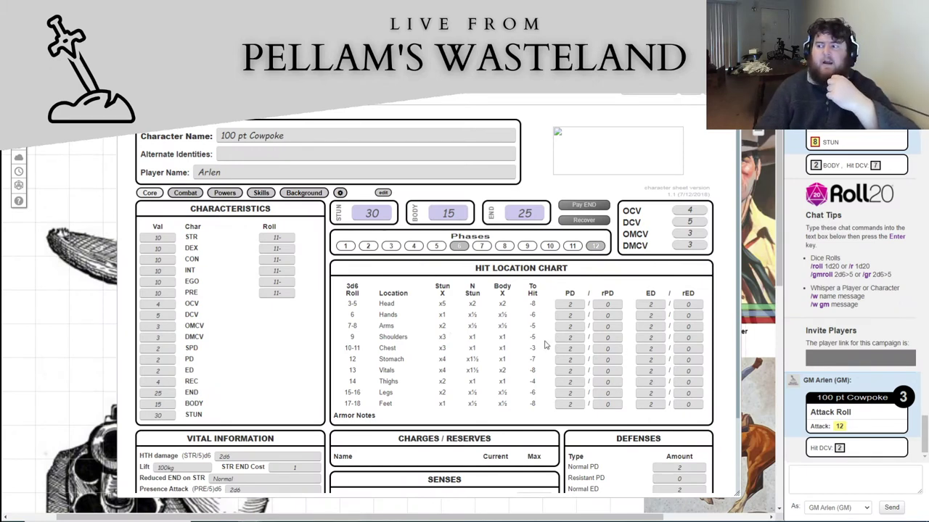
{"action": "scroll", "coordinate": [276, 329], "scroll_direction": "down", "scroll_amount": 2}
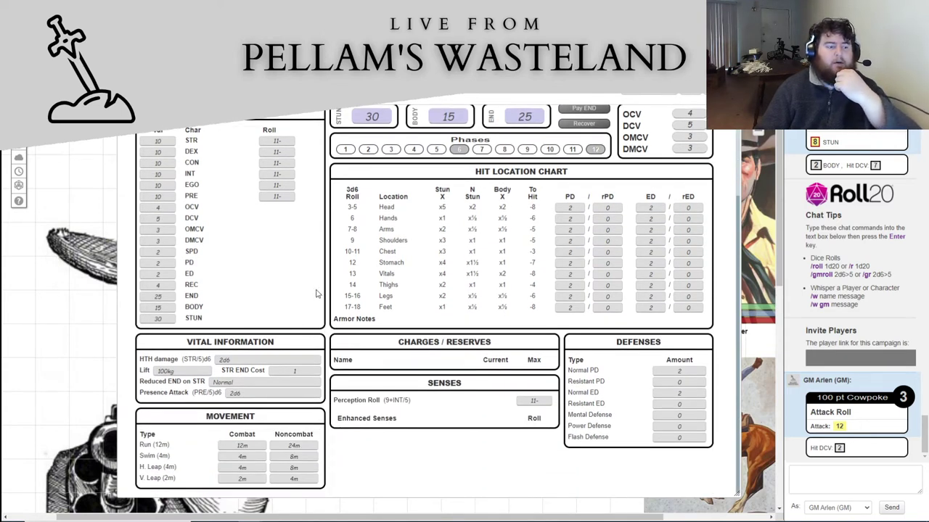
{"action": "scroll", "coordinate": [313, 318], "scroll_direction": "up", "scroll_amount": 2}
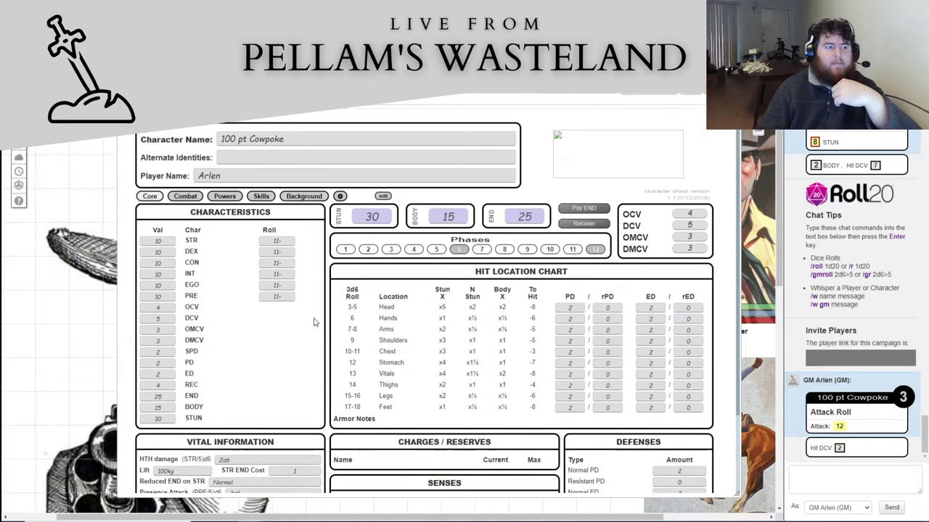
{"action": "left_click", "coordinate": [263, 214]}
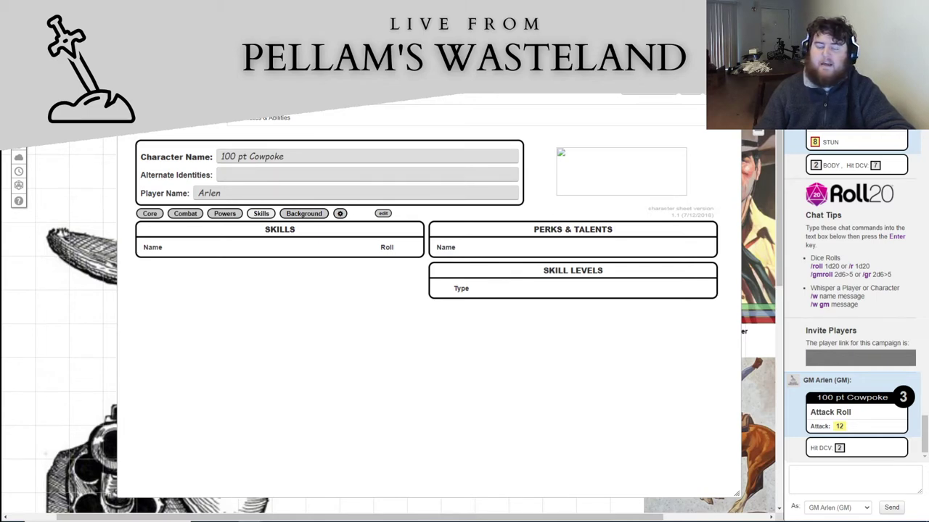
{"action": "left_click", "coordinate": [382, 214]}
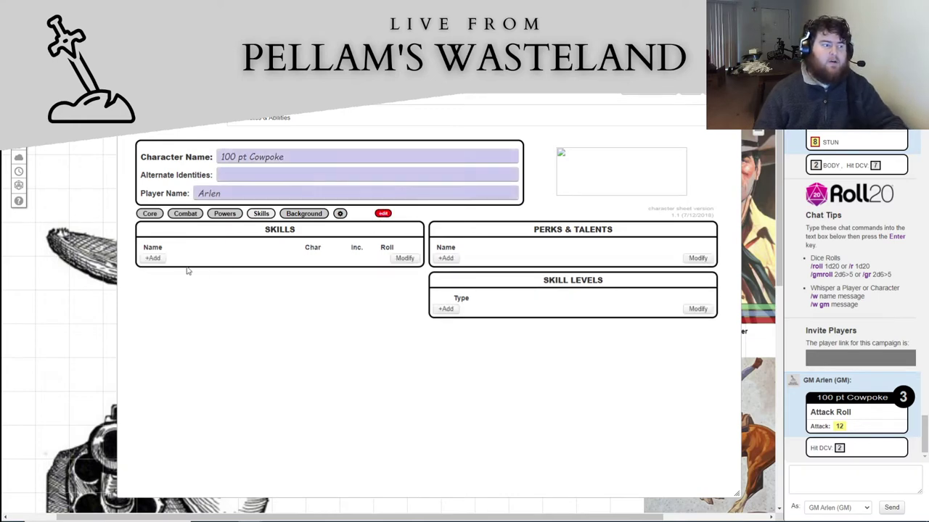
Add the skill "Area Knowledge: Local" with its characteristic set to 10-
{"action": "left_click", "coordinate": [152, 258]}
{"action": "left_click", "coordinate": [172, 259]}
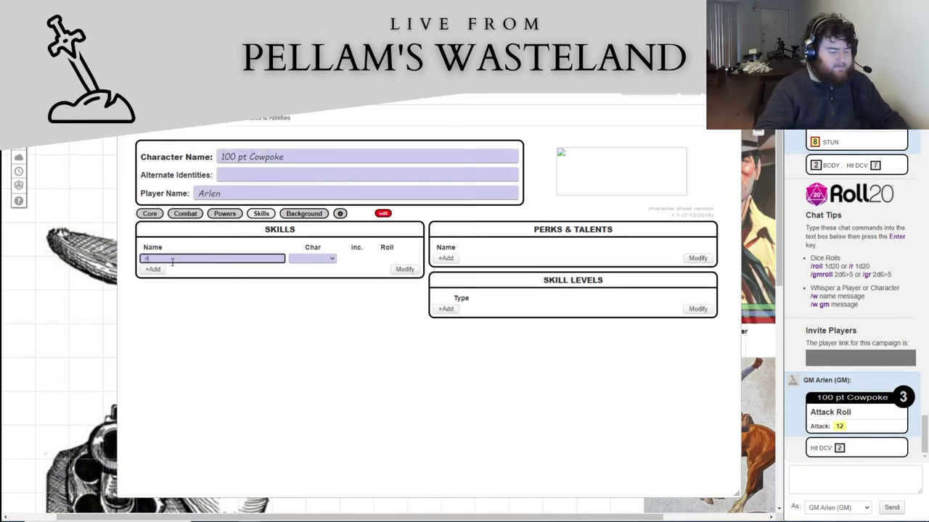
{"action": "type", "text": "Acr Knowledge"}
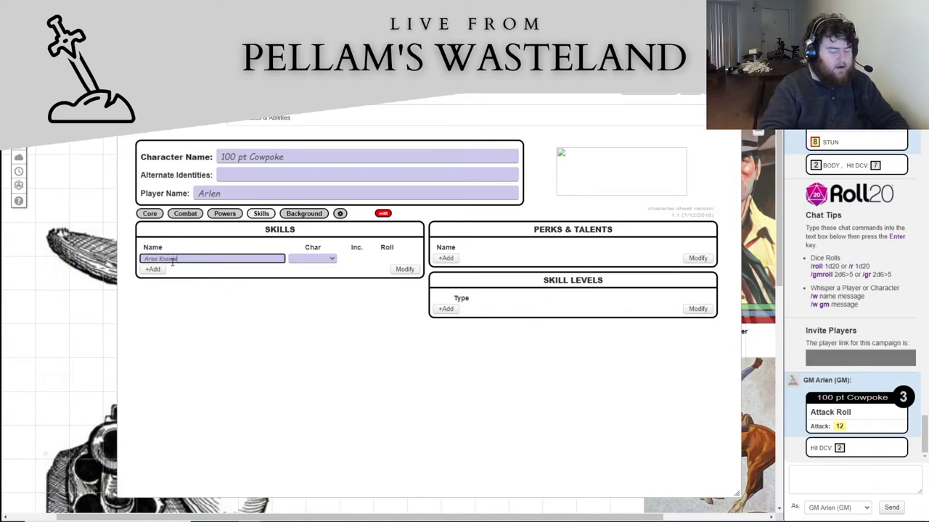
{"action": "left_click", "coordinate": [299, 263]}
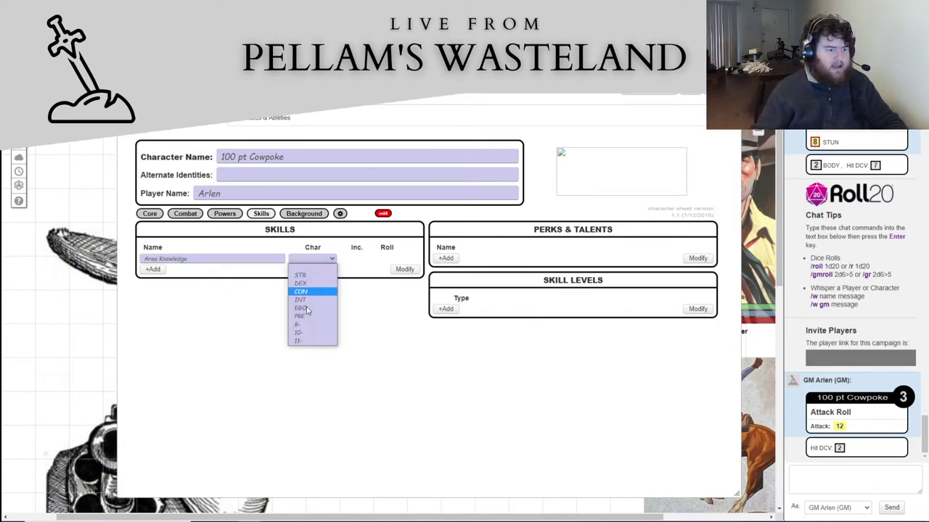
{"action": "left_click", "coordinate": [310, 335]}
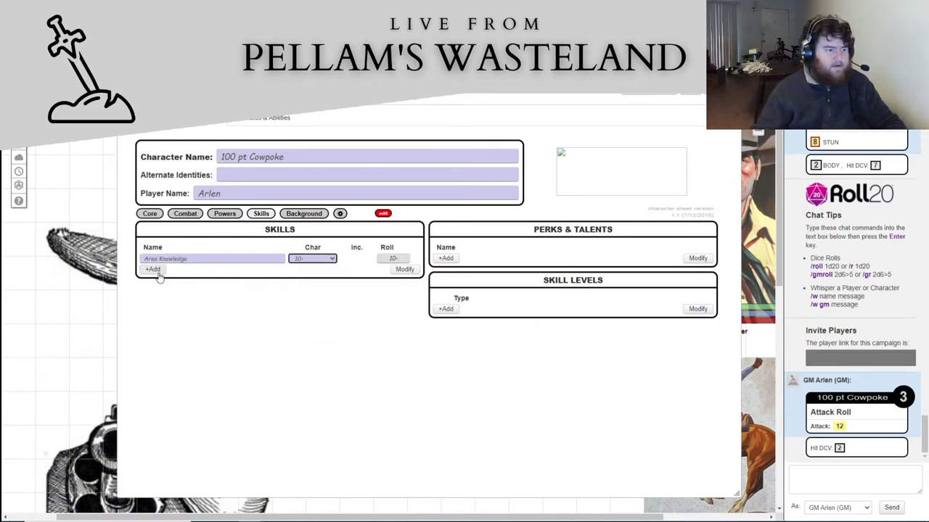
{"action": "left_click", "coordinate": [202, 258]}
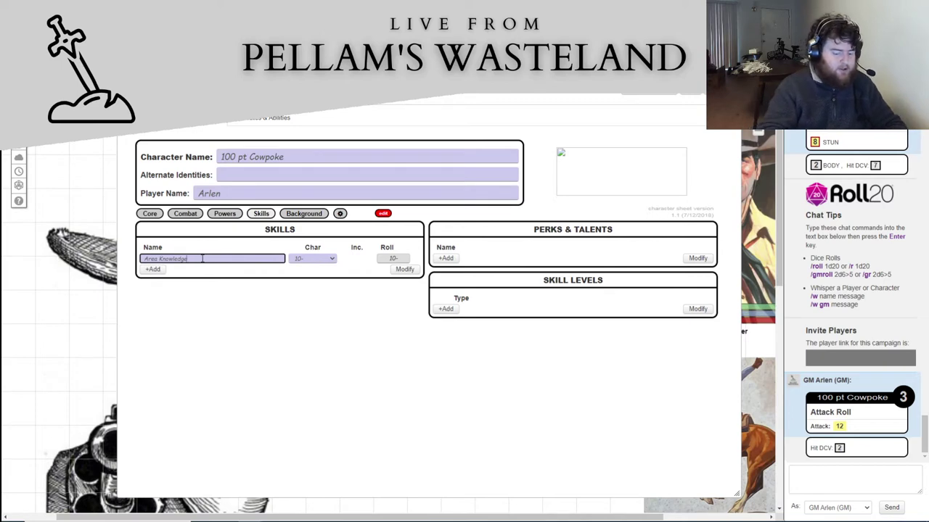
{"action": "type", "text": ": Local"}
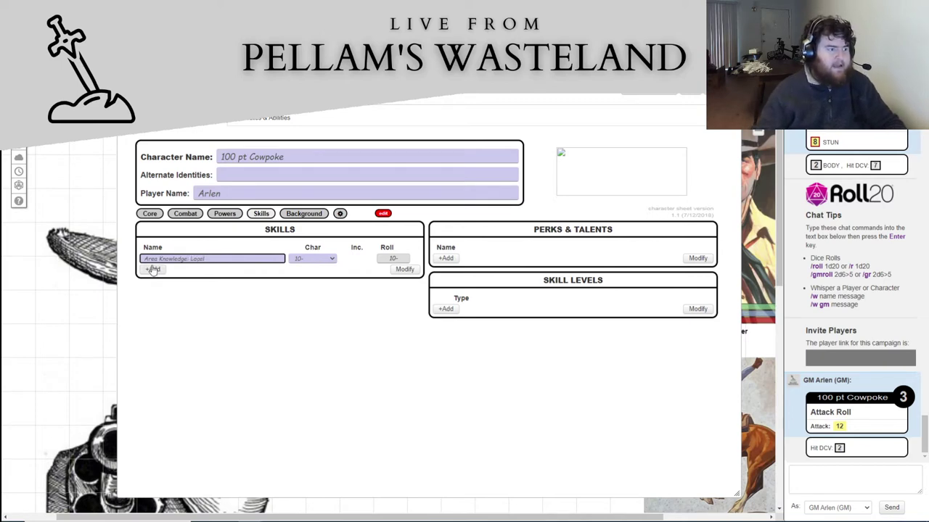
Add the skill "Climbing" with its characteristic set to 8-
{"action": "left_click", "coordinate": [149, 269]}
{"action": "left_click", "coordinate": [169, 268]}
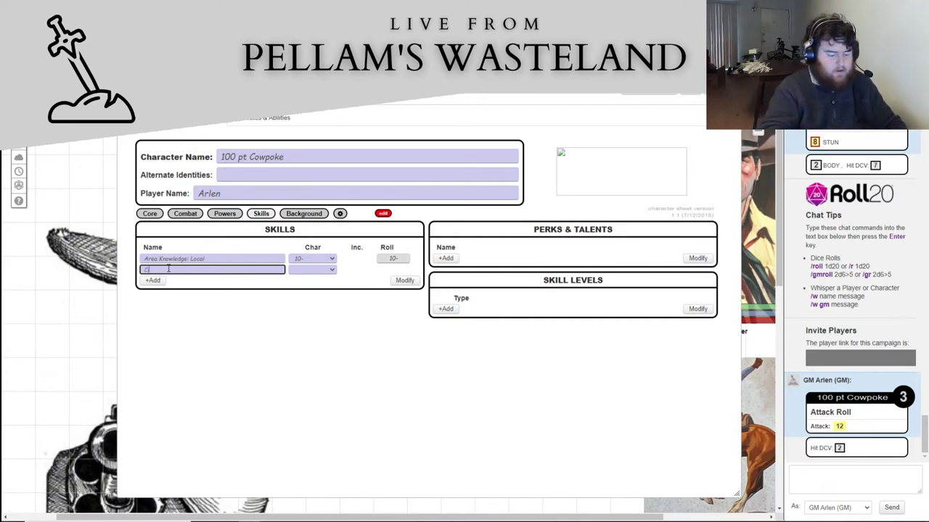
{"action": "type", "text": "Climbing"}
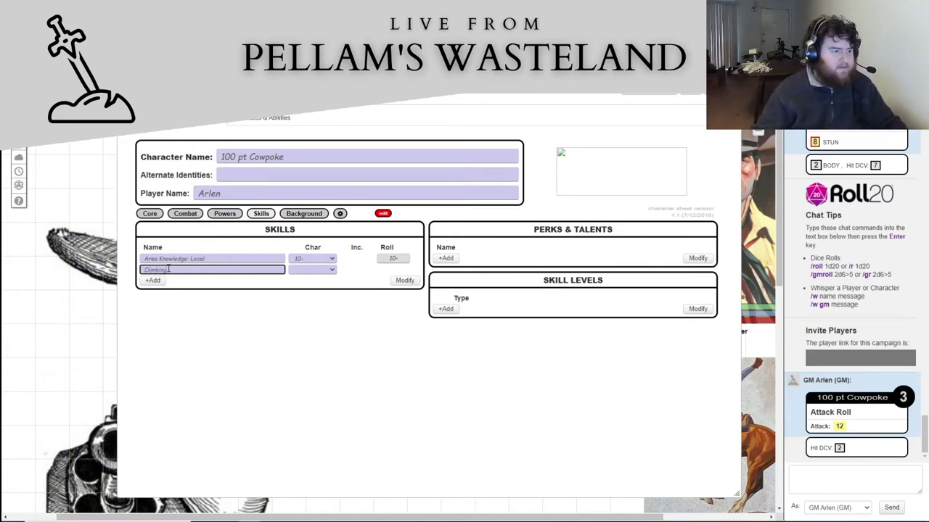
{"action": "left_click", "coordinate": [332, 270]}
{"action": "left_click", "coordinate": [311, 337]}
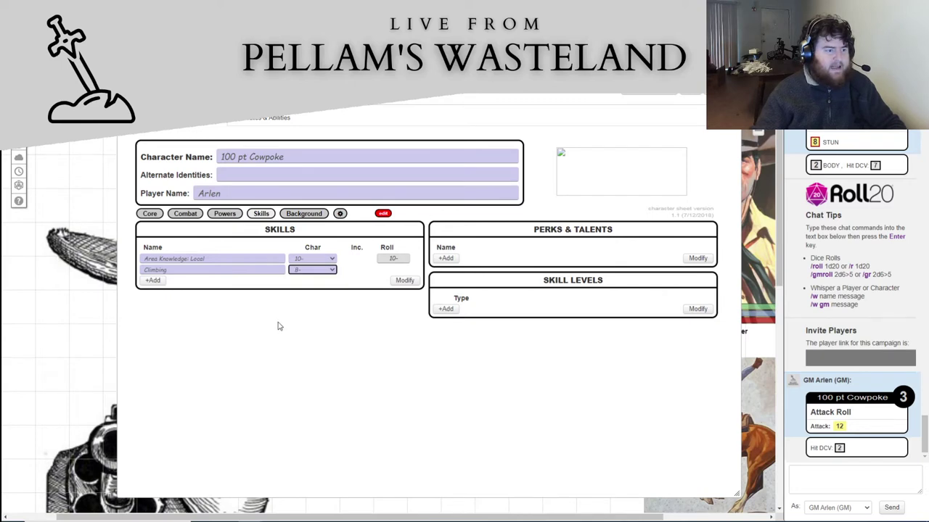
Add the skill "Charm" with its characteristic set to 10-
{"action": "left_click", "coordinate": [171, 280]}
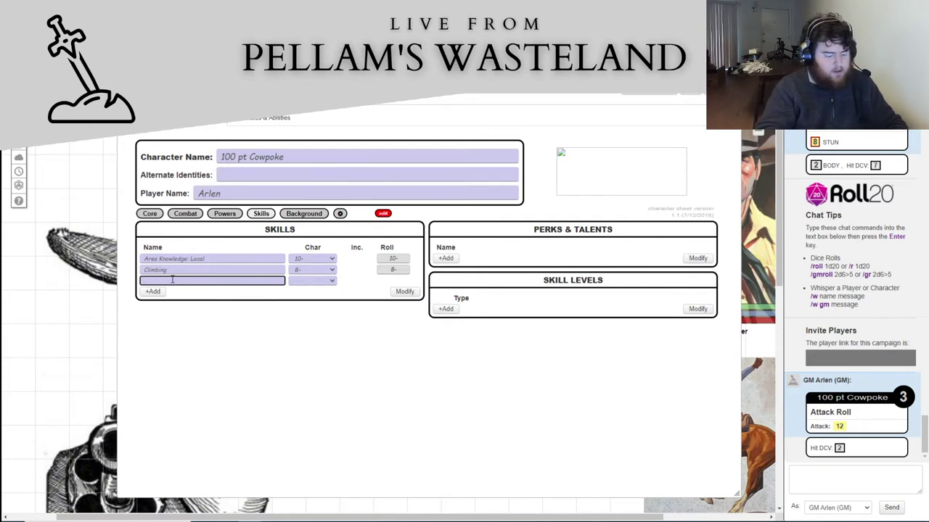
{"action": "type", "text": "Charm"}
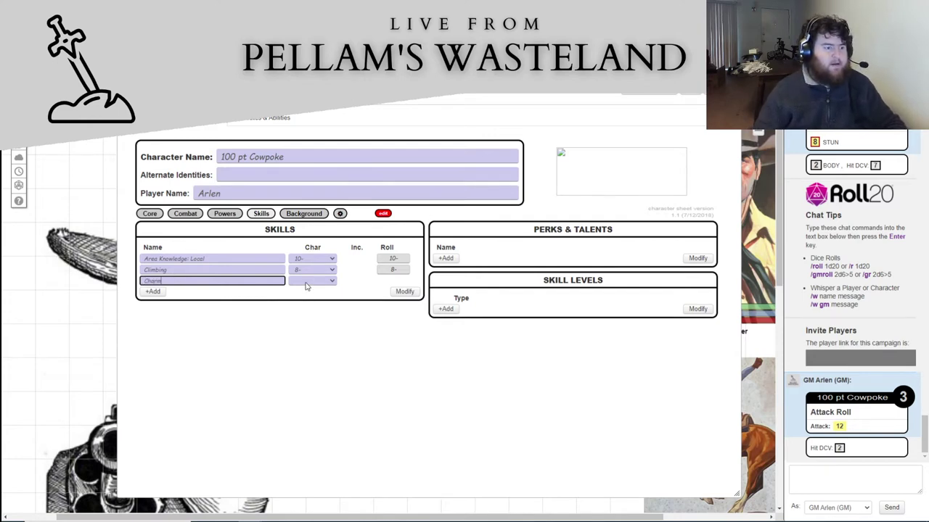
{"action": "left_click", "coordinate": [309, 282]}
{"action": "left_click", "coordinate": [308, 350]}
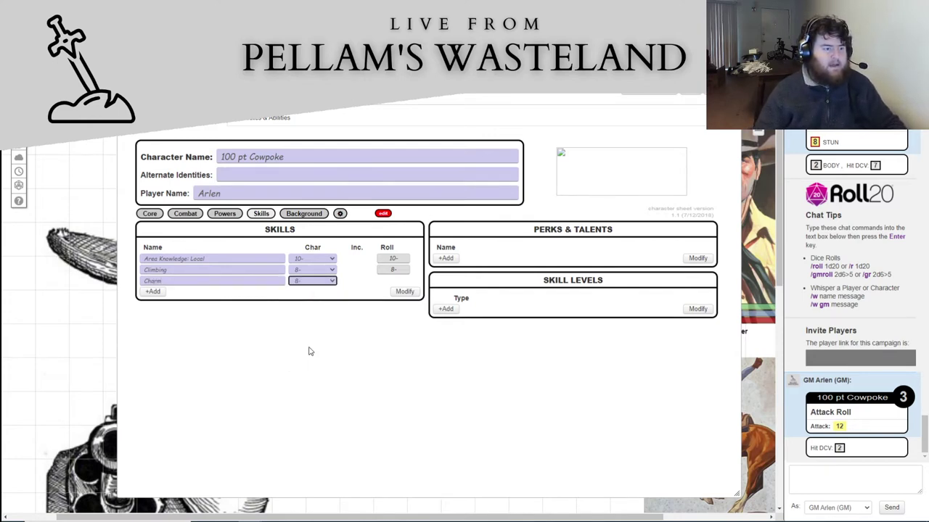
{"action": "left_click", "coordinate": [321, 283]}
{"action": "left_click", "coordinate": [306, 355]}
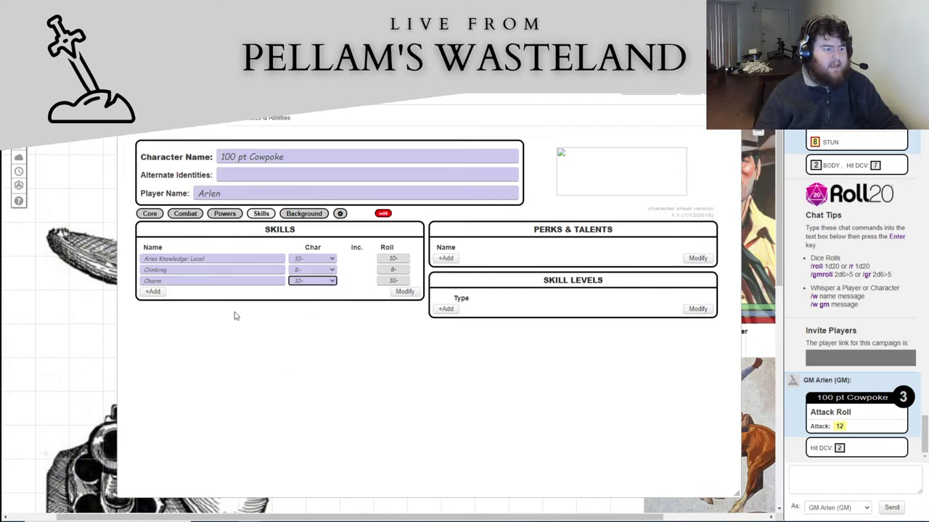
Add the skill "Deduction", correcting its spelling, and set its characteristic to 8-
{"action": "left_click", "coordinate": [153, 292]}
{"action": "left_click", "coordinate": [179, 290]}
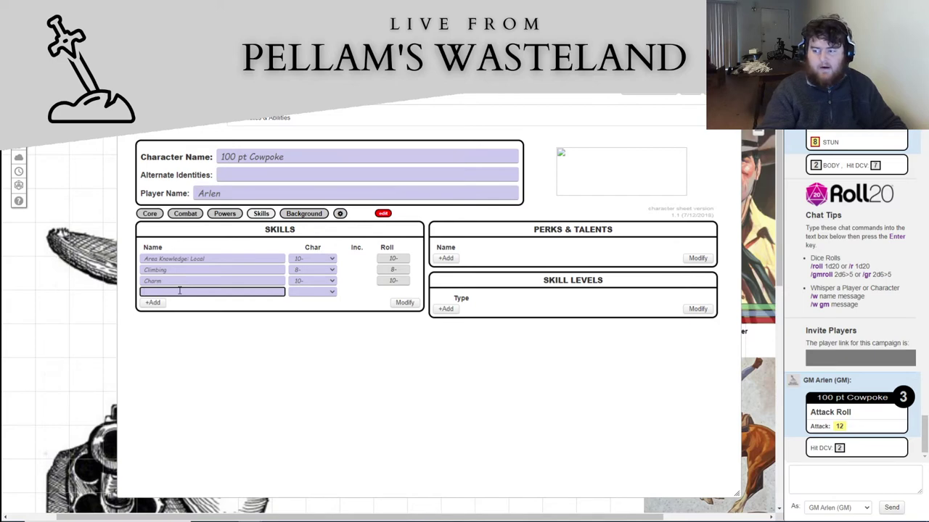
{"action": "type", "text": "Deduction"}
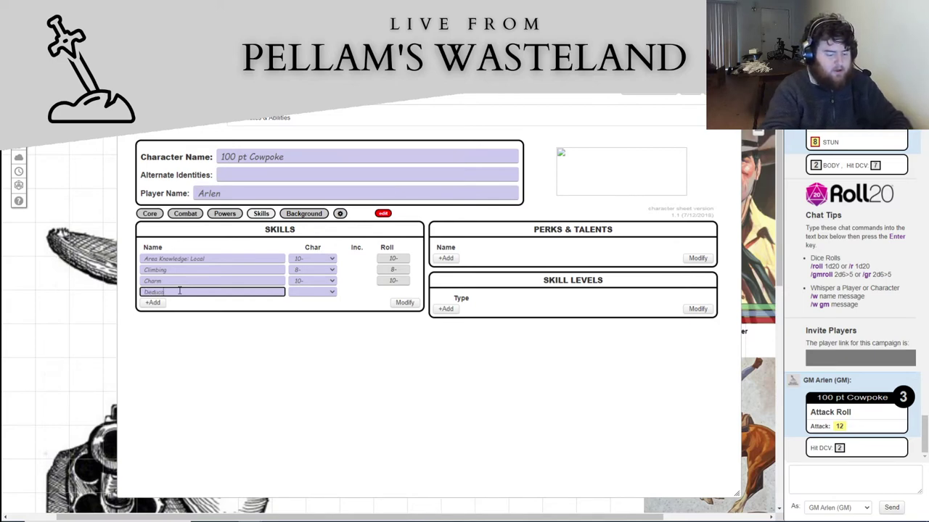
{"action": "double_click", "coordinate": [179, 291]}
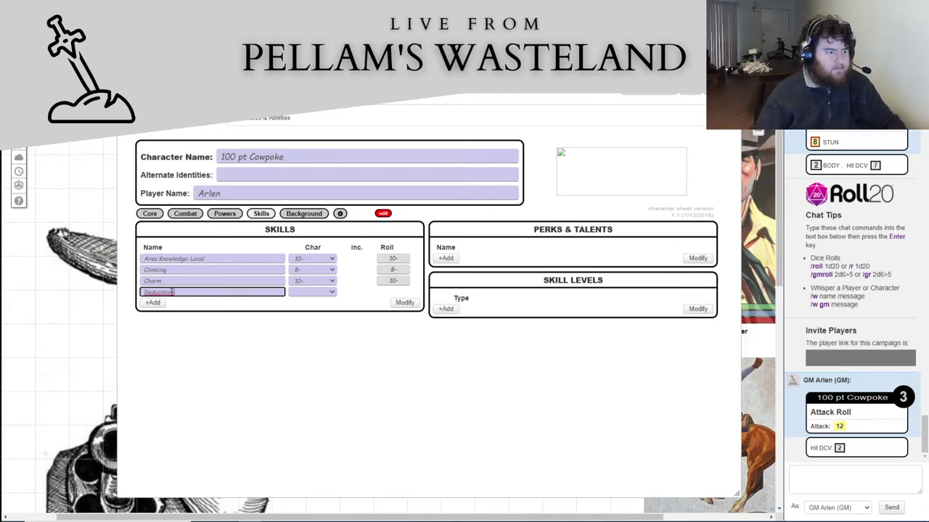
{"action": "right_click", "coordinate": [172, 293]}
{"action": "left_click", "coordinate": [212, 311]}
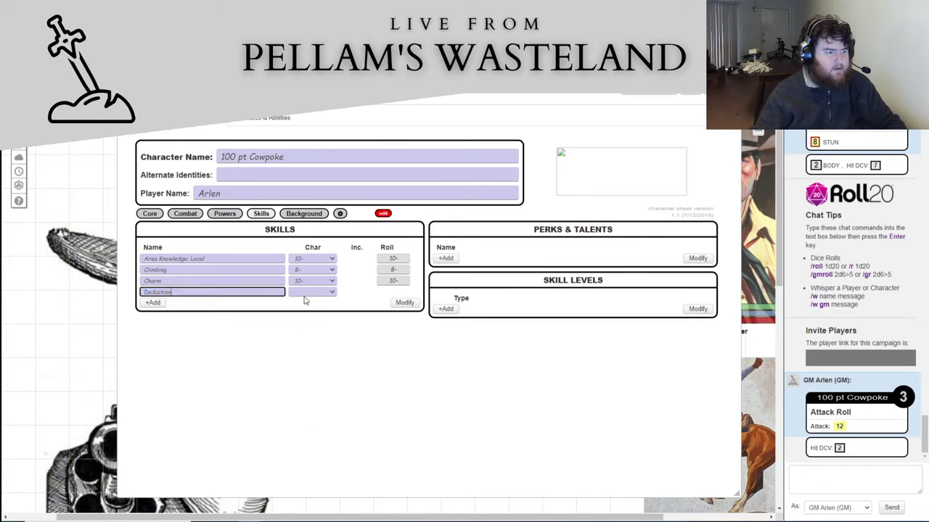
{"action": "left_click", "coordinate": [313, 293]}
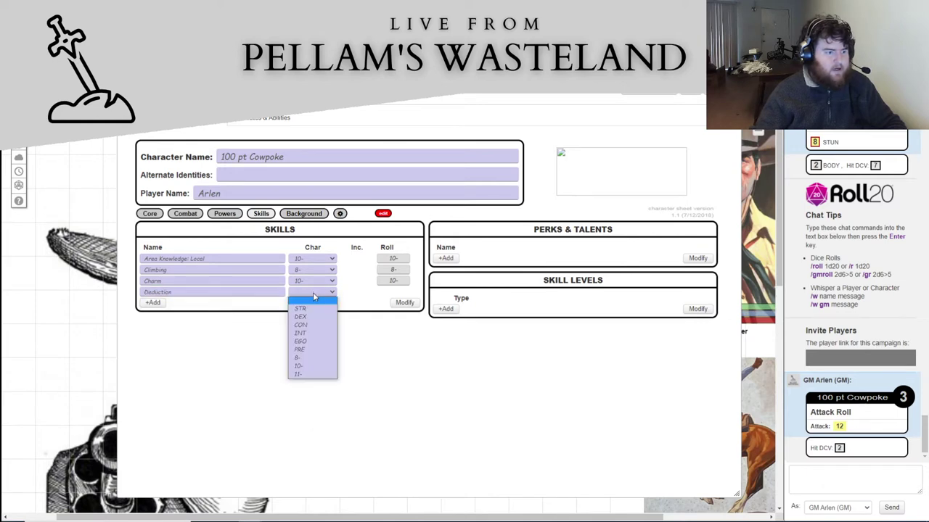
{"action": "left_click", "coordinate": [305, 357]}
Add the skill "Language: English (Idiomatic + Literate)" without choosing a characteristic
{"action": "left_click", "coordinate": [153, 303]}
{"action": "left_click", "coordinate": [176, 302]}
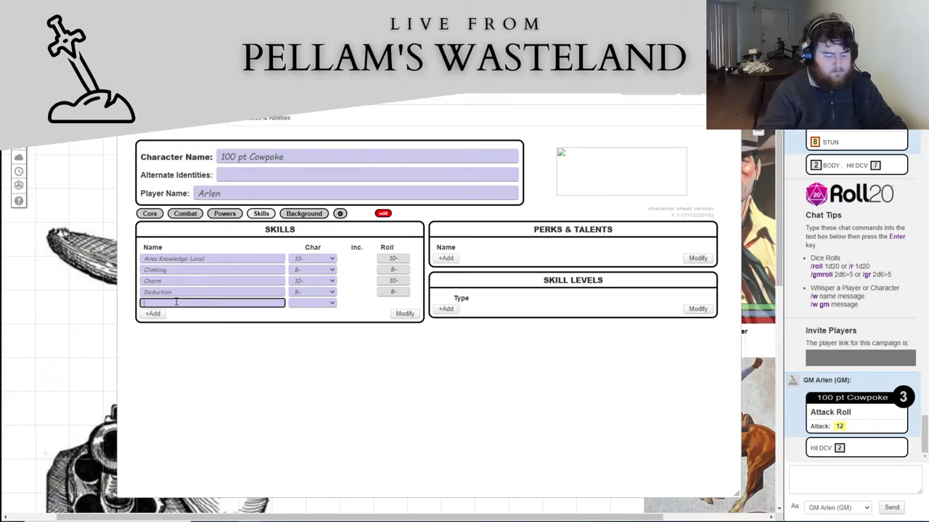
{"action": "type", "text": "Lang"}
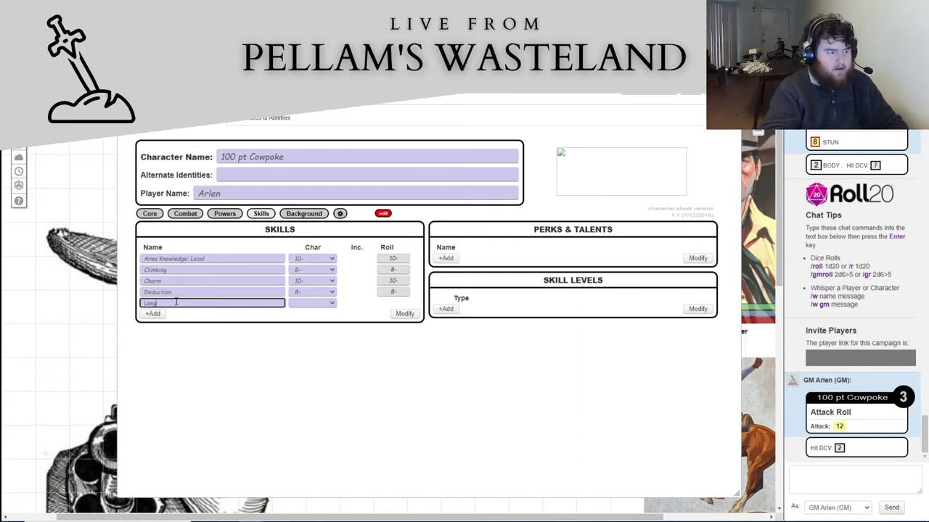
{"action": "type", "text": "uage"}
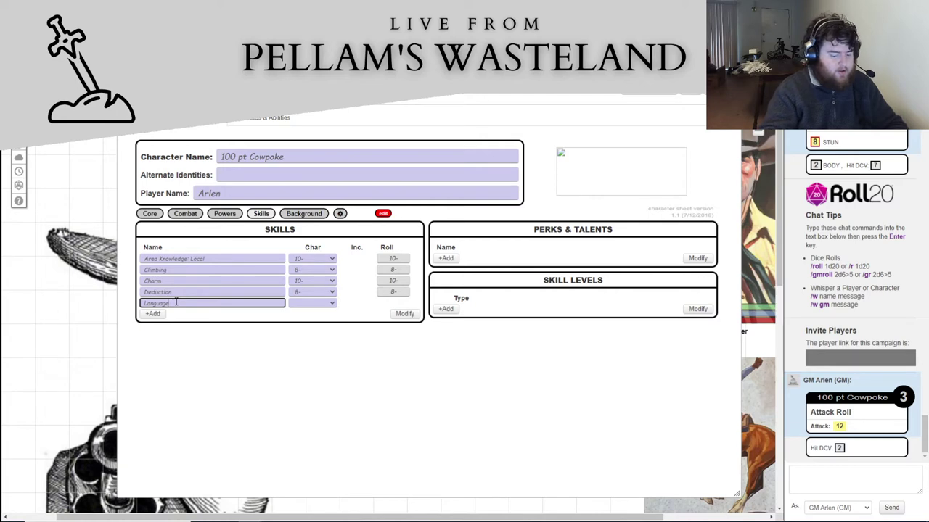
{"action": "type", "text": ": English"}
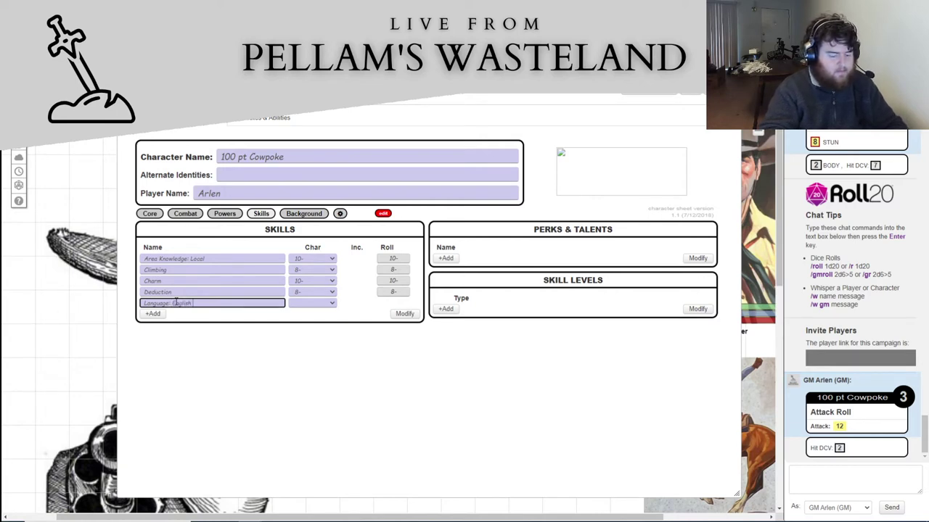
{"action": "type", "text": " ("}
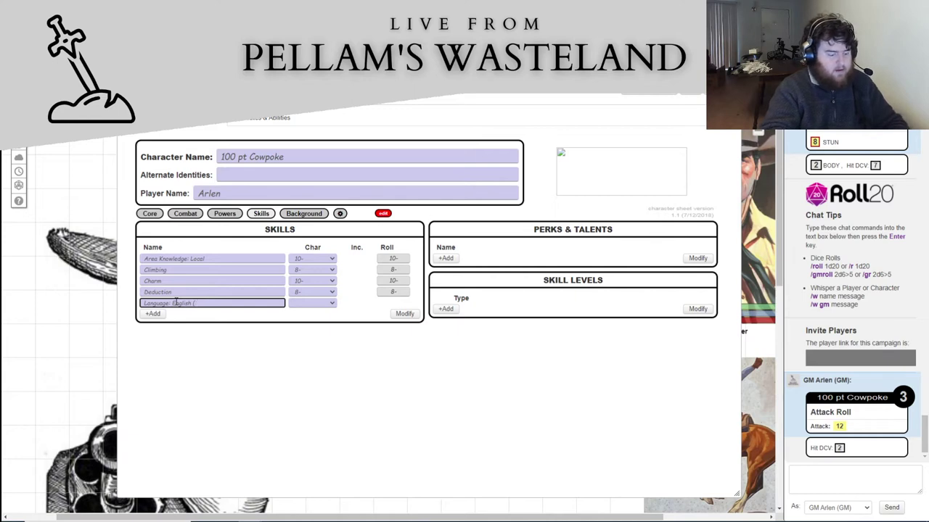
{"action": "type", "text": "Idiomatic +"}
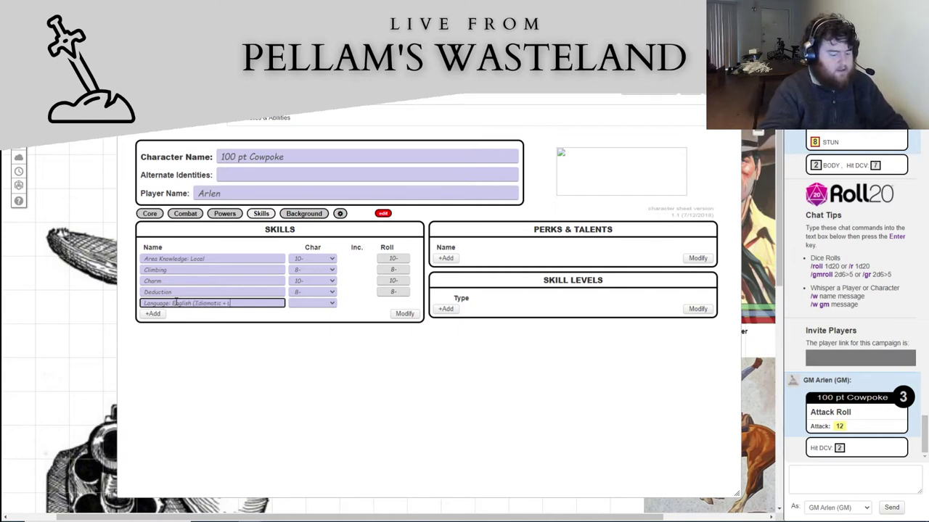
{"action": "type", "text": " Literate"}
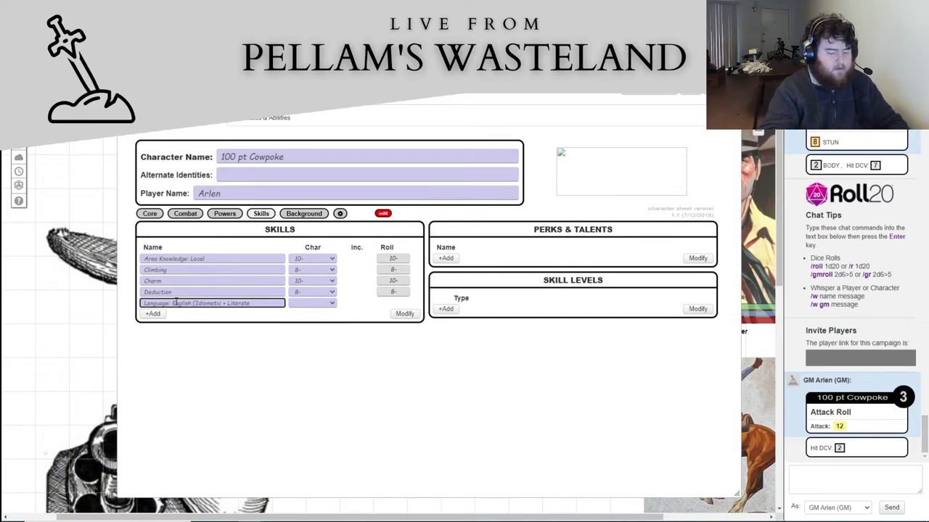
{"action": "type", "text": ")"}
{"action": "left_click", "coordinate": [299, 325]}
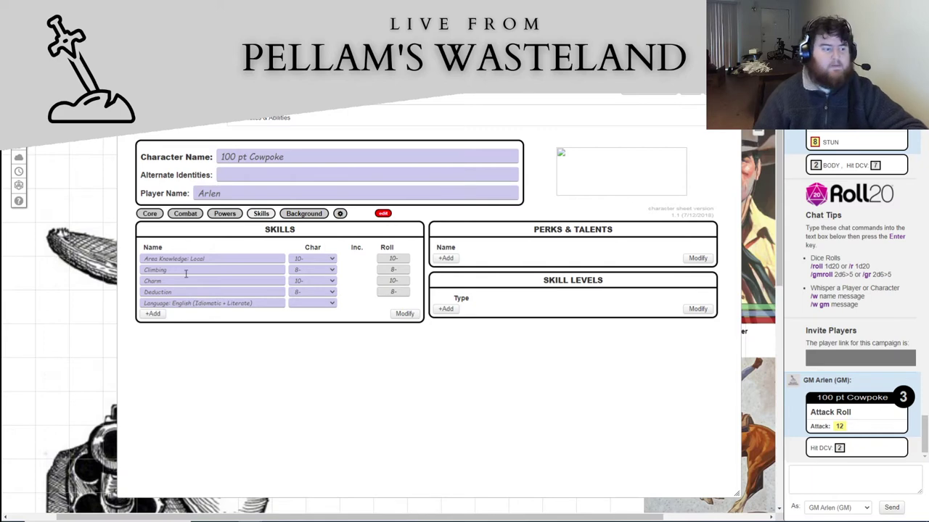
Add the skill "Language: Spanish (Basic)" without choosing a characteristic
{"action": "left_click", "coordinate": [155, 315]}
{"action": "left_click", "coordinate": [184, 315]}
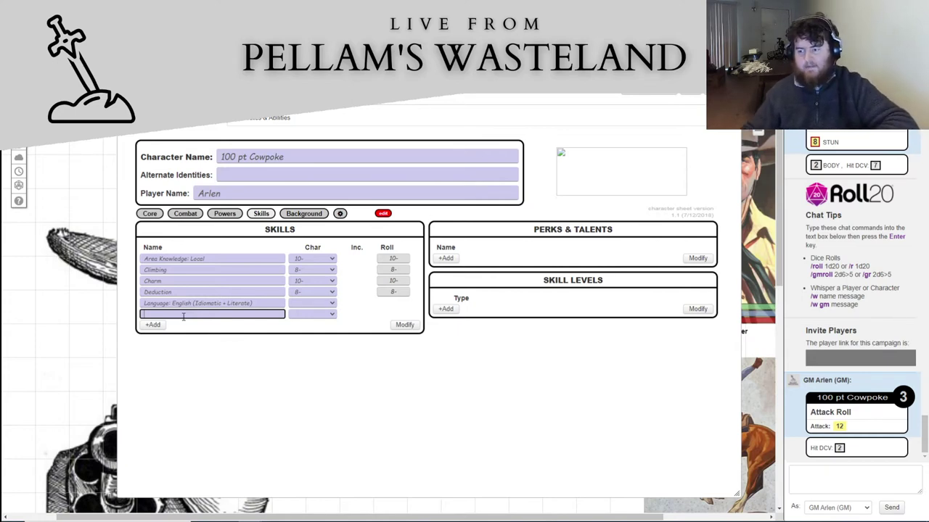
{"action": "type", "text": "L"}
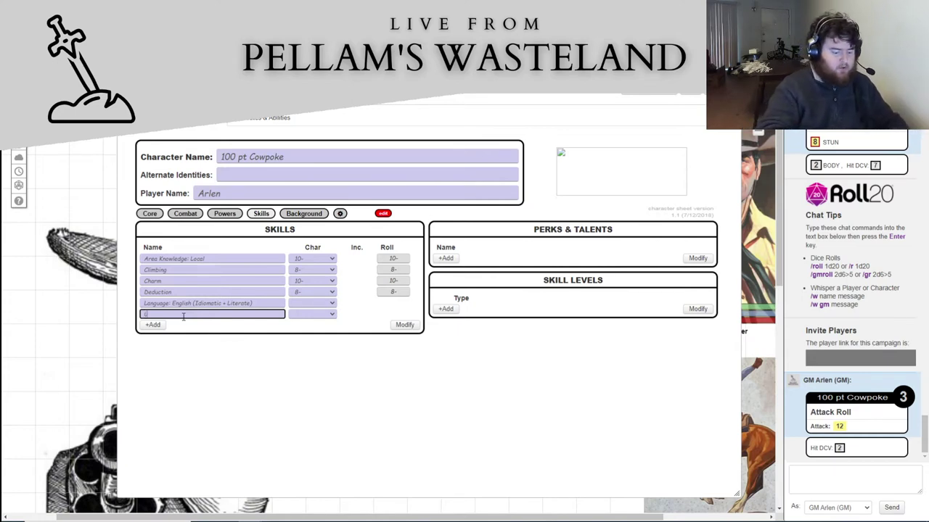
{"action": "type", "text": "anguage"}
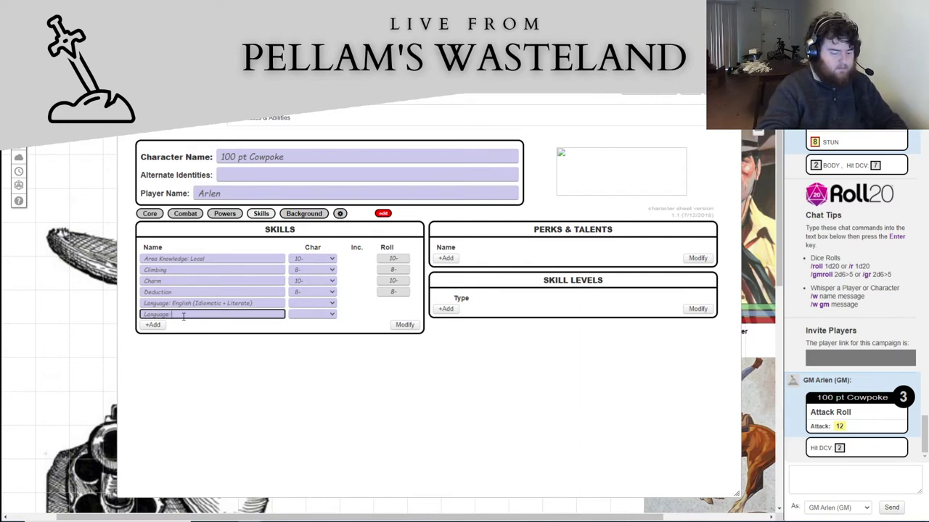
{"action": "type", "text": ": Spa"}
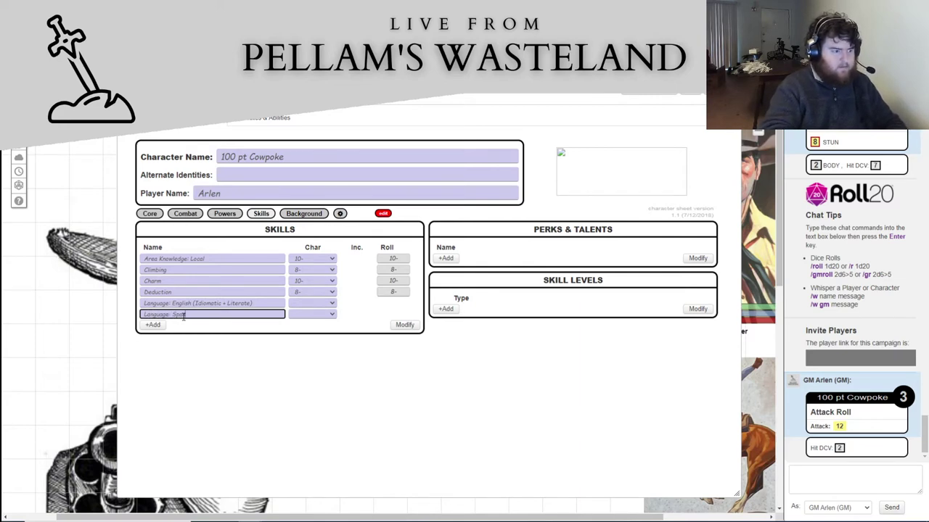
{"action": "type", "text": "nish"}
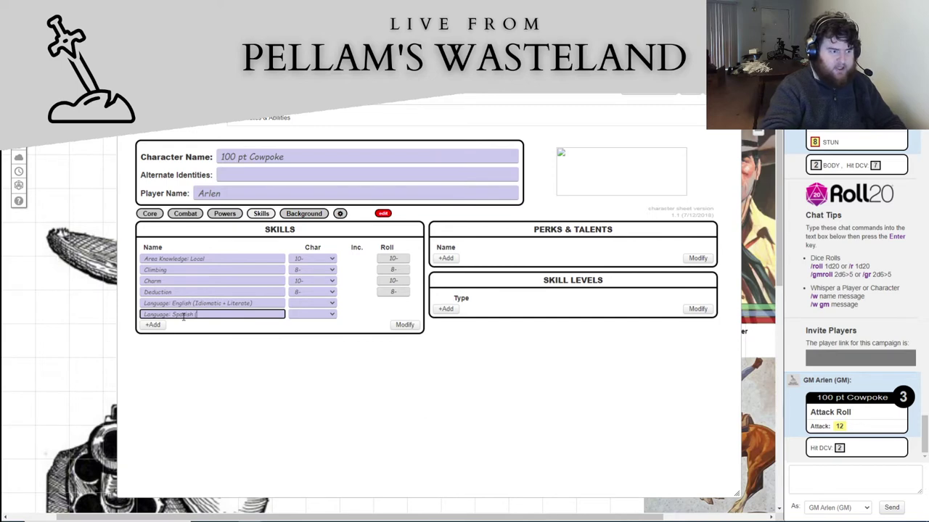
{"action": "type", "text": " ("}
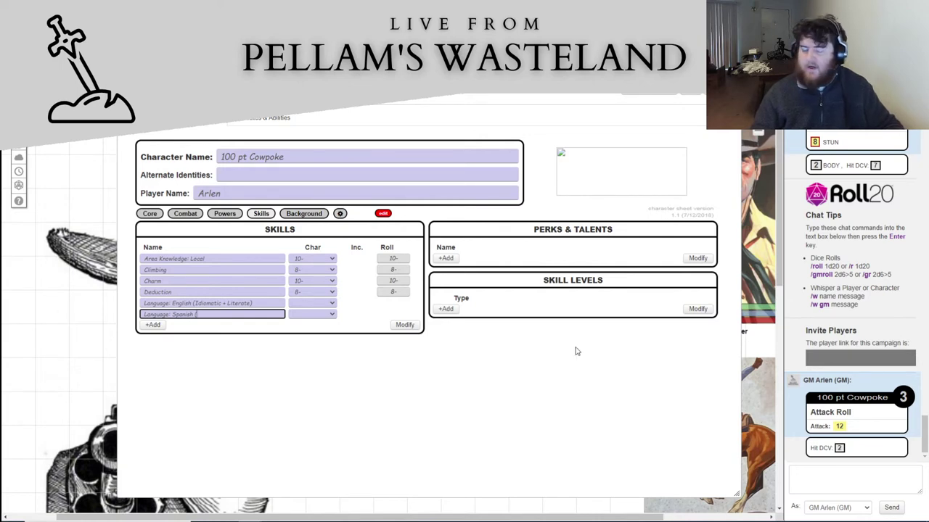
{"action": "type", "text": "Basic)"}
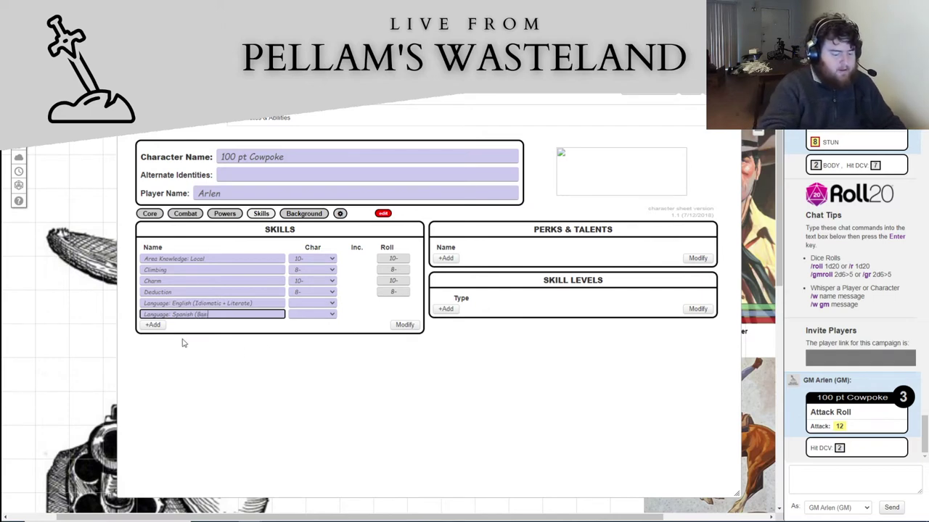
{"action": "left_click", "coordinate": [272, 341]}
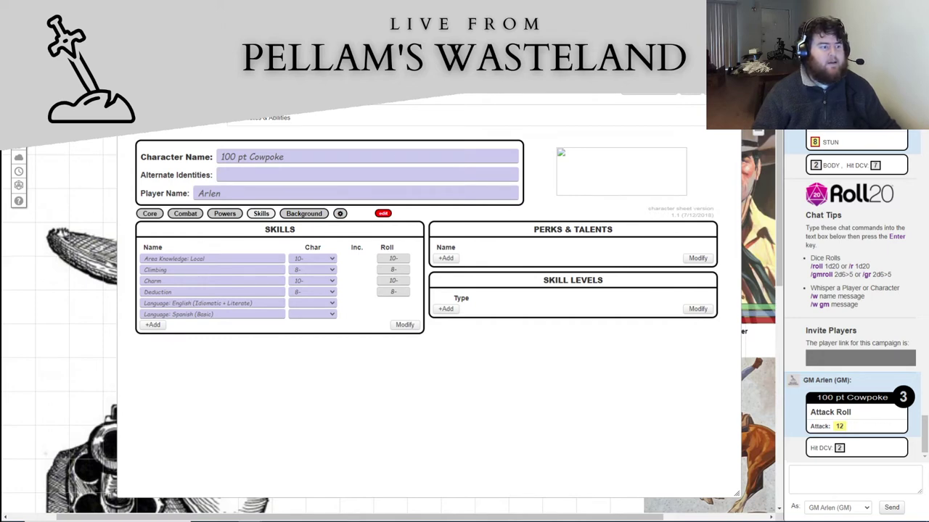
Switch to the cost spreadsheet and enter "Area Knowledge 10" as the item in row 9
{"action": "key", "text": "alt+Tab"}
{"action": "type", "text": "A"}
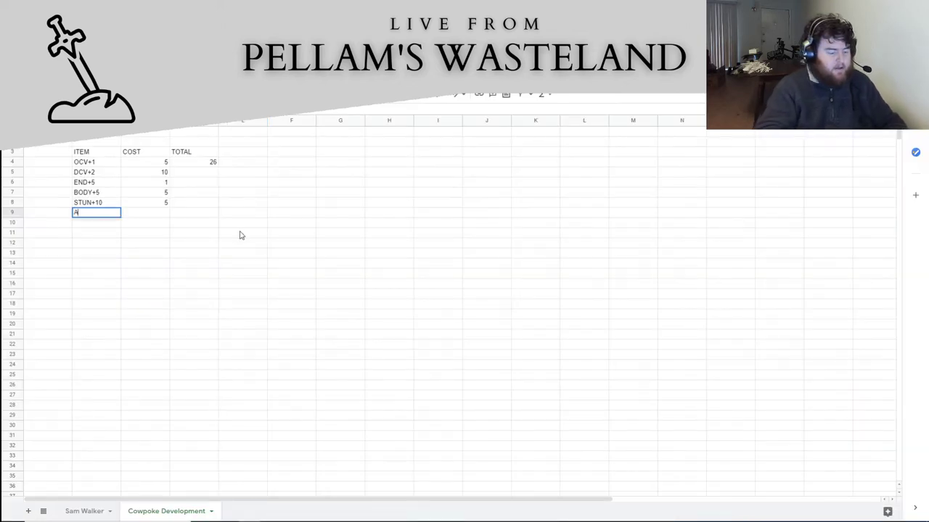
{"action": "type", "text": "rea Knowled"}
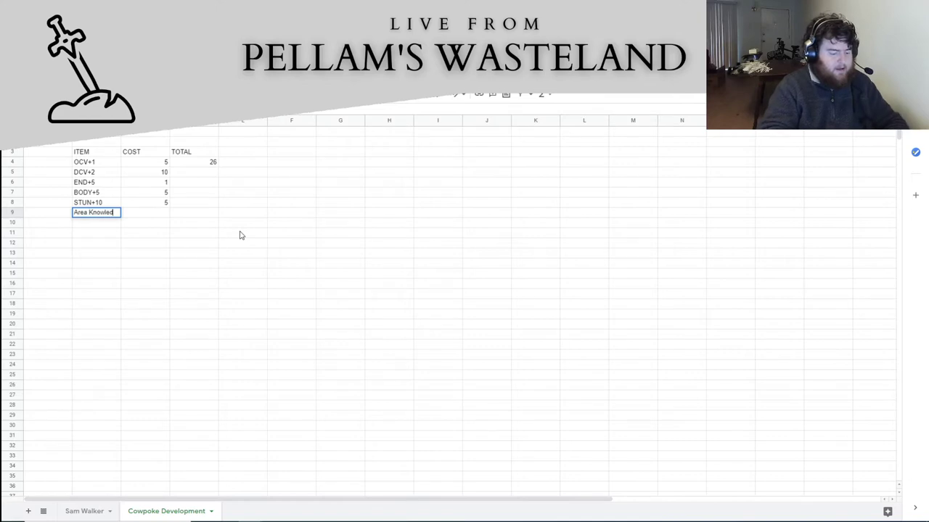
{"action": "type", "text": "ge 10"}
{"action": "key", "text": "Return"}
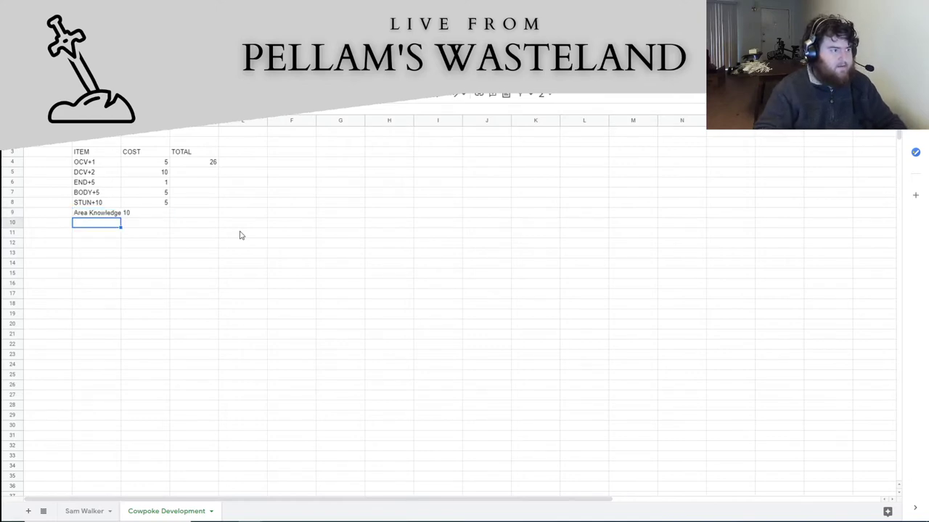
Check the skill list in the Roll20 sheet, then enter "Climbing 8" as the spreadsheet item in row 10
{"action": "key", "text": "alt+Tab"}
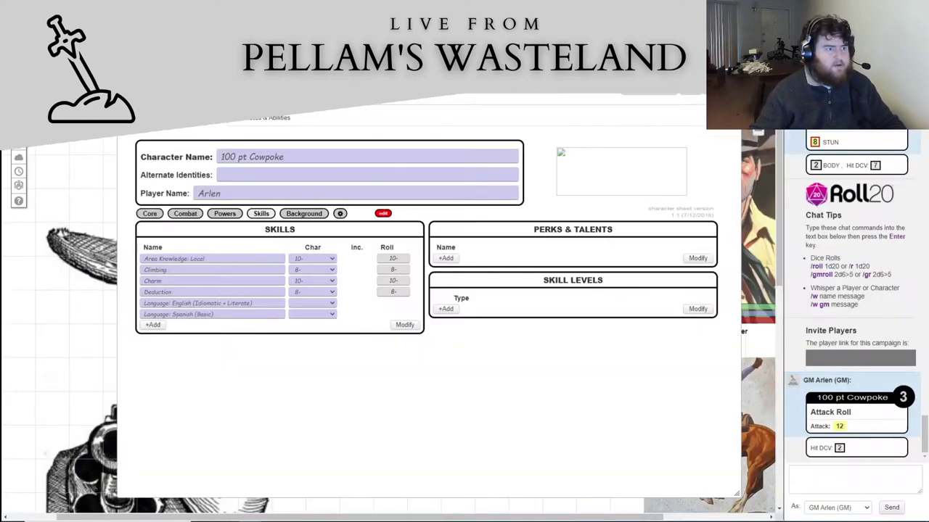
{"action": "key", "text": "alt+Tab"}
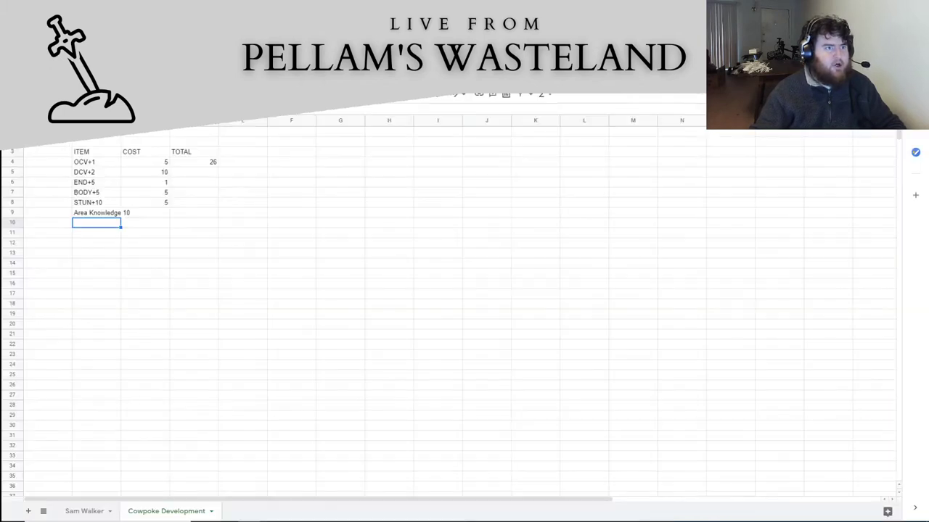
{"action": "type", "text": "Climbin"}
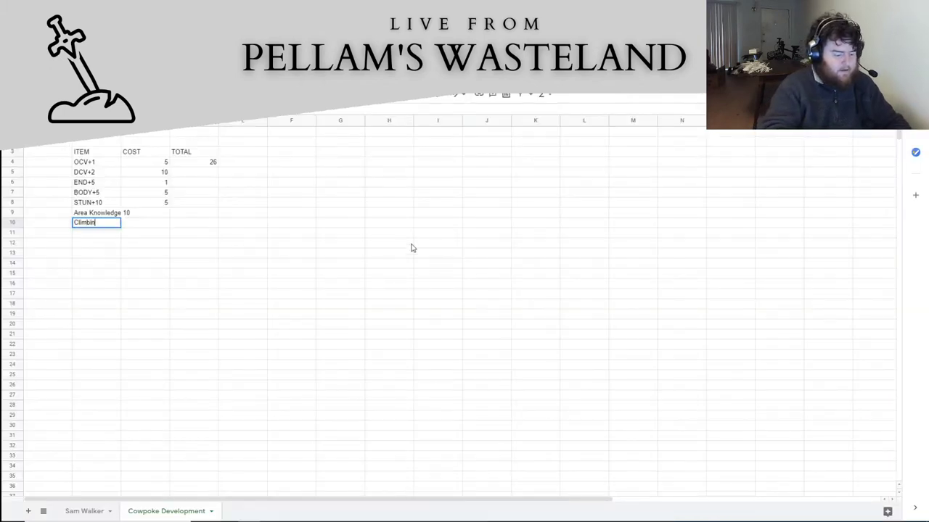
{"action": "type", "text": "g 8"}
{"action": "key", "text": "Return"}
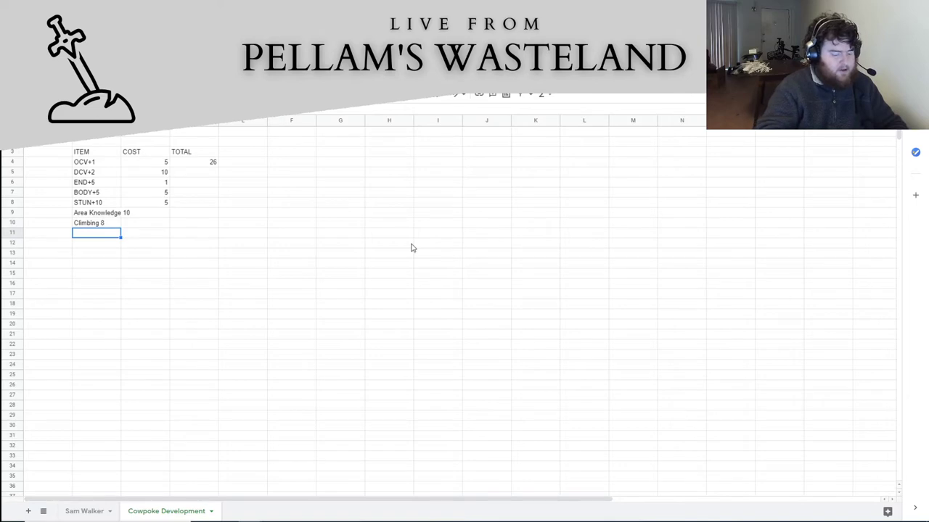
Enter "Charm 10" and "Deduction 8" as spreadsheet items in rows 11 and 12, checking the skill list in the Roll20 sheet in between
{"action": "type", "text": "Charm 10"}
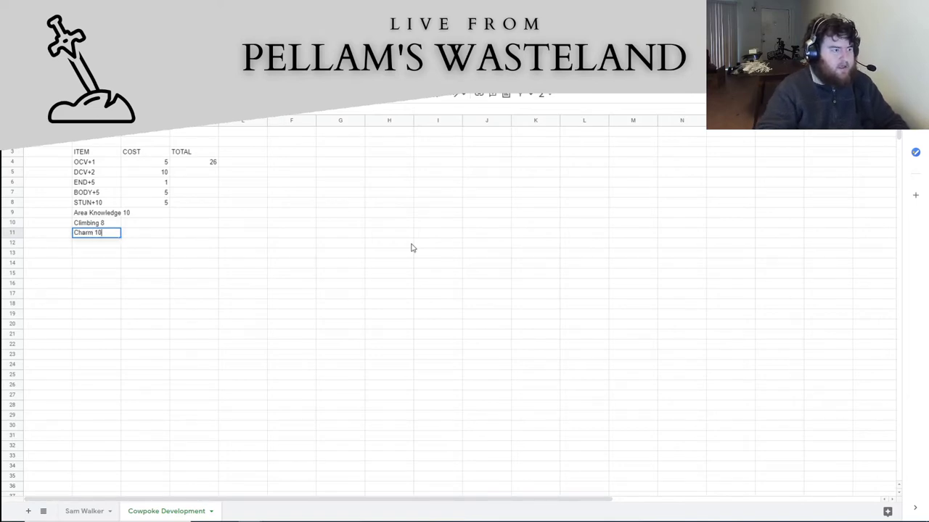
{"action": "key", "text": "Return"}
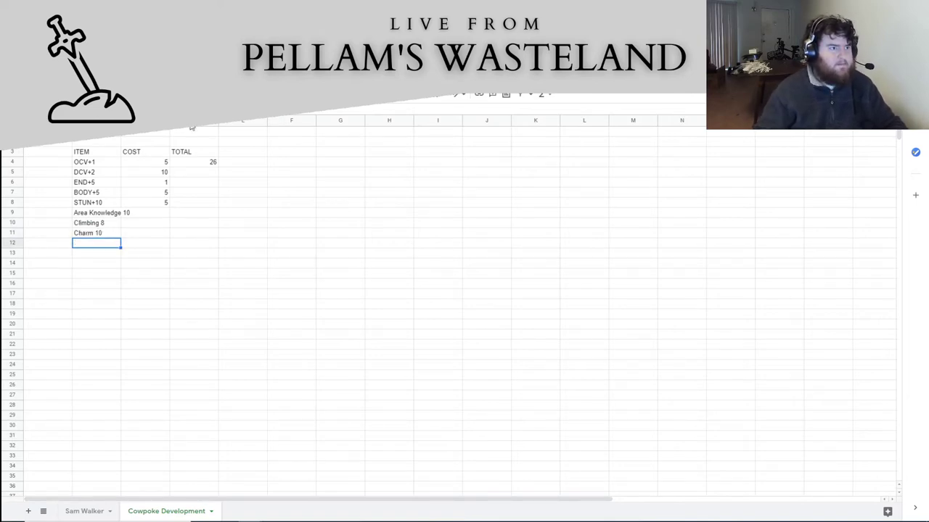
{"action": "key", "text": "alt+Tab"}
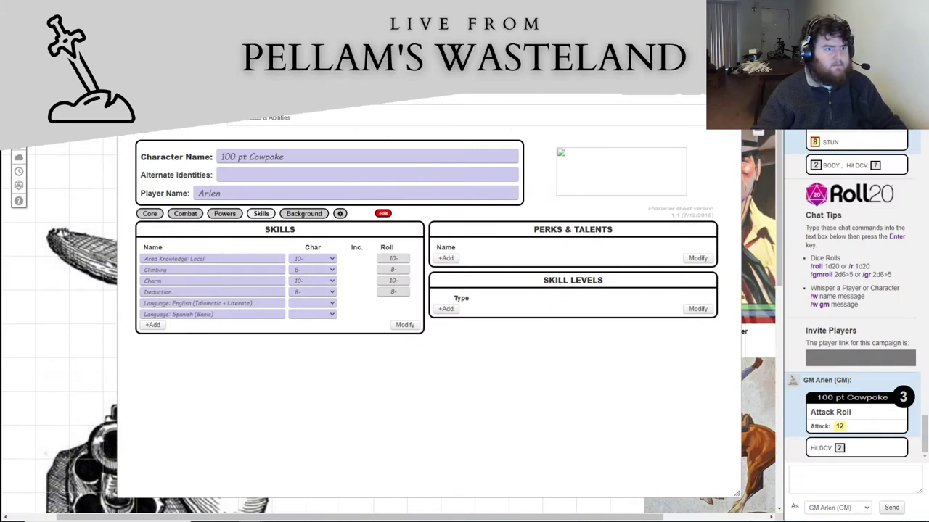
{"action": "key", "text": "alt+Tab"}
{"action": "type", "text": "Deduc"}
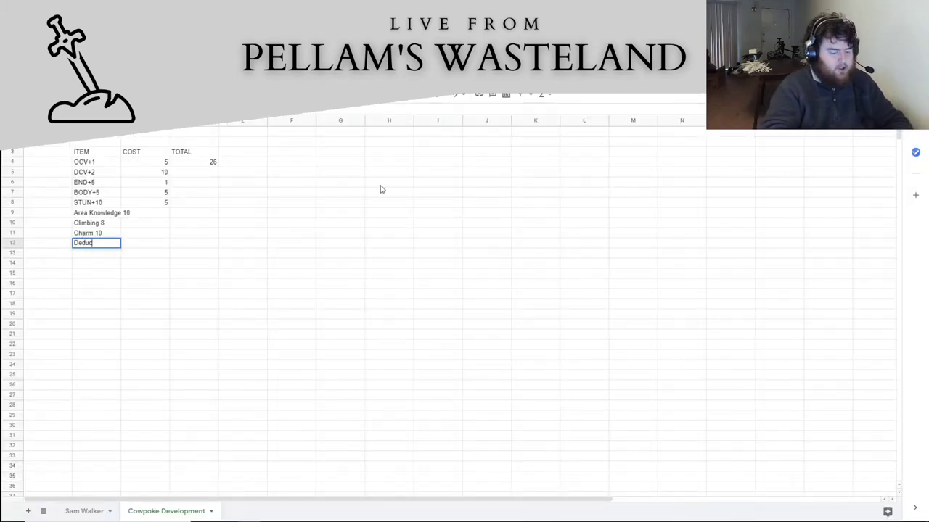
{"action": "key", "text": "BackSpace"}
{"action": "key", "text": "BackSpace"}
{"action": "key", "text": "BackSpace"}
{"action": "key", "text": "BackSpace"}
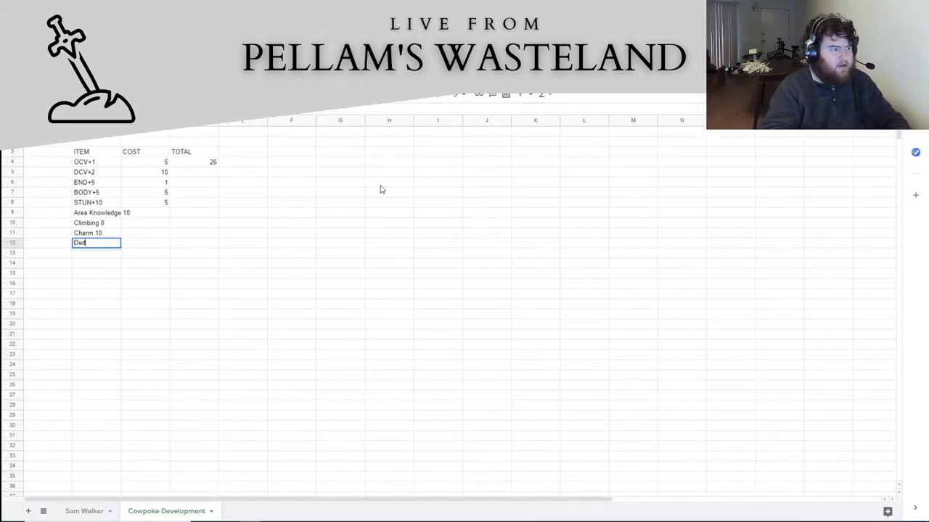
{"action": "type", "text": "uction"}
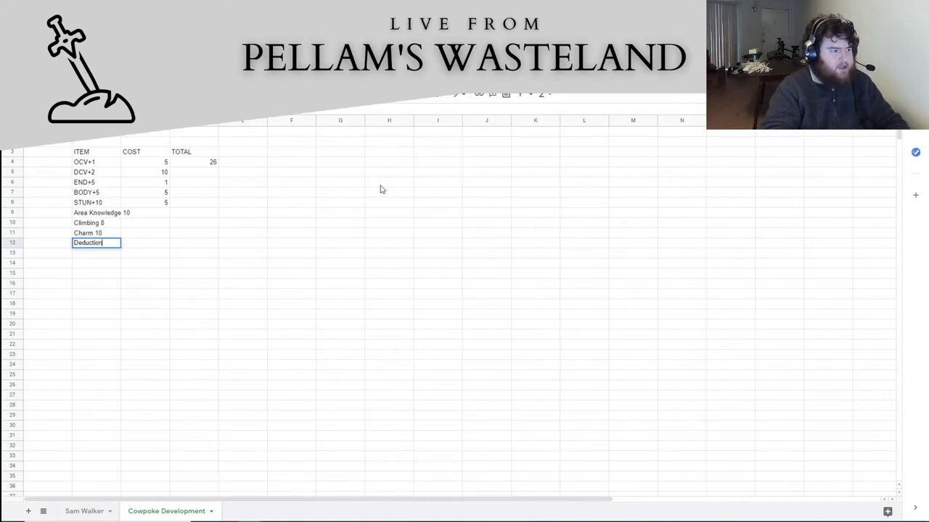
{"action": "type", "text": " 8"}
{"action": "key", "text": "Return"}
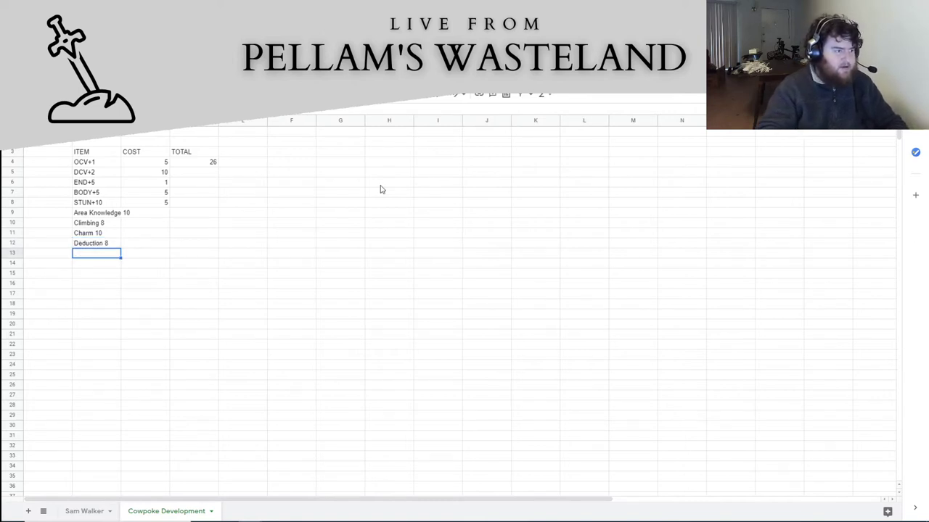
Enter "Language English Idiomatic Literate" as the item in row 13
{"action": "type", "text": "Language "}
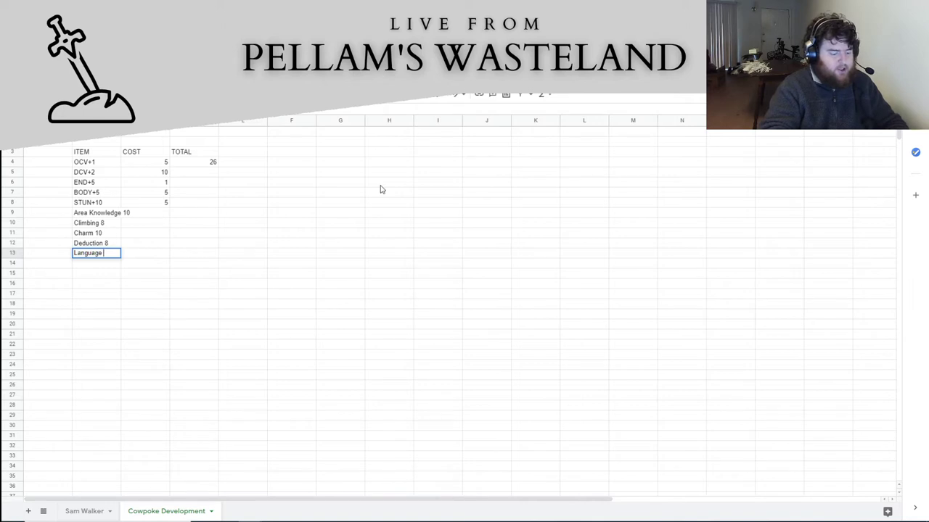
{"action": "type", "text": "English Nat"}
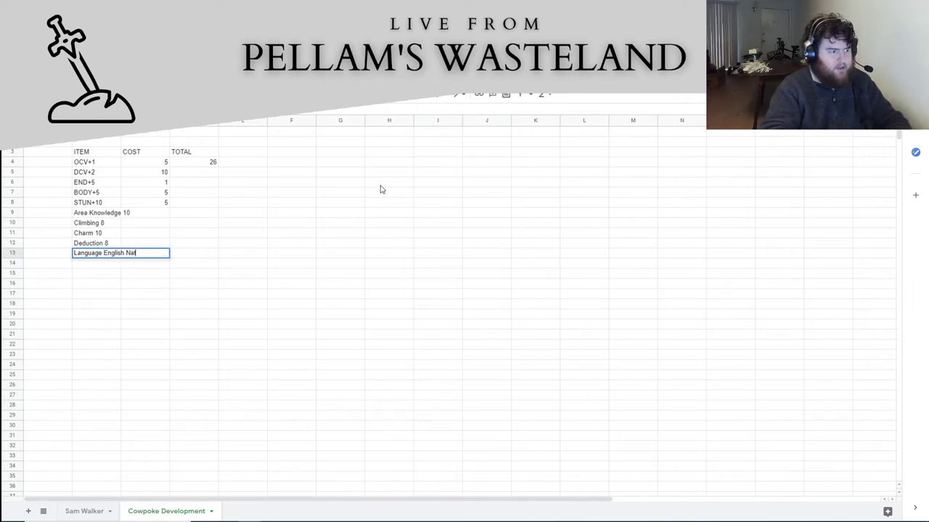
{"action": "key", "text": "BackSpace"}
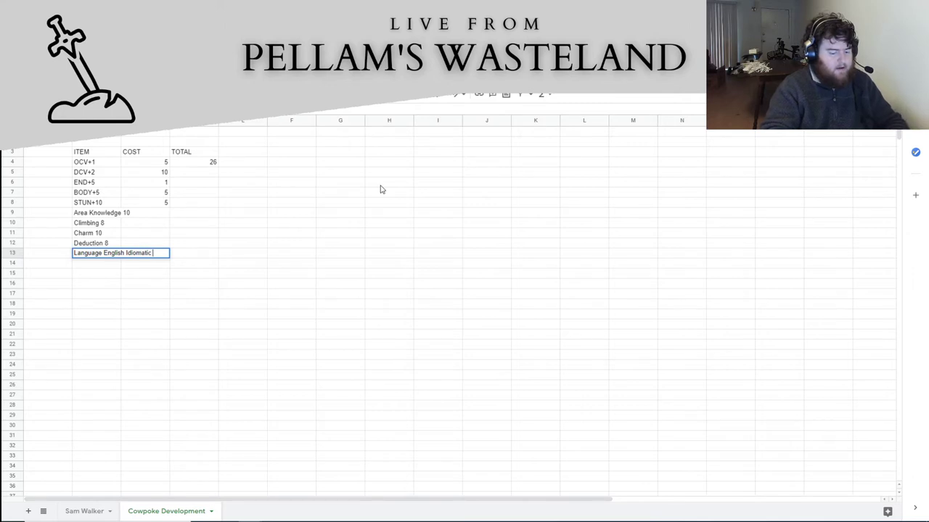
{"action": "type", "text": "Idiomatic Literate"}
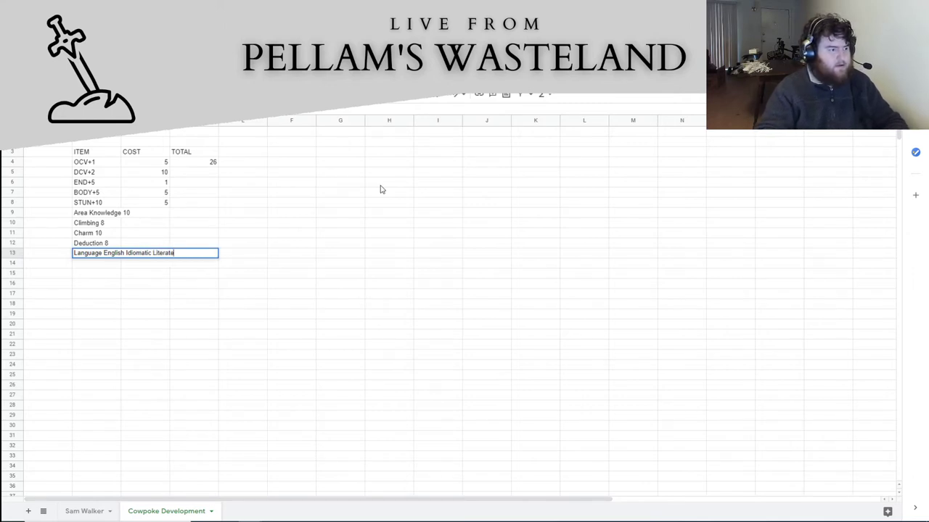
{"action": "key", "text": "Return"}
Enter "Language Spanish Basic" as the item in row 14
{"action": "type", "text": "Lang"}
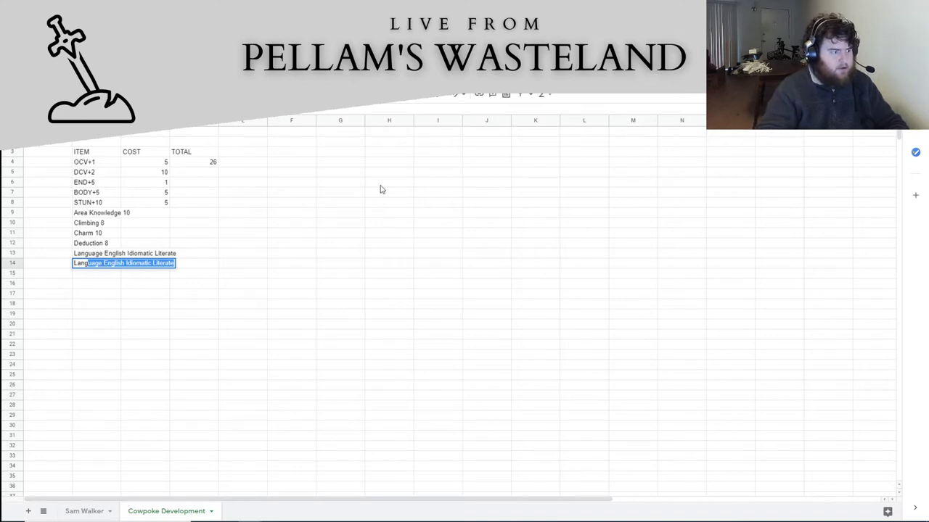
{"action": "type", "text": "uage "}
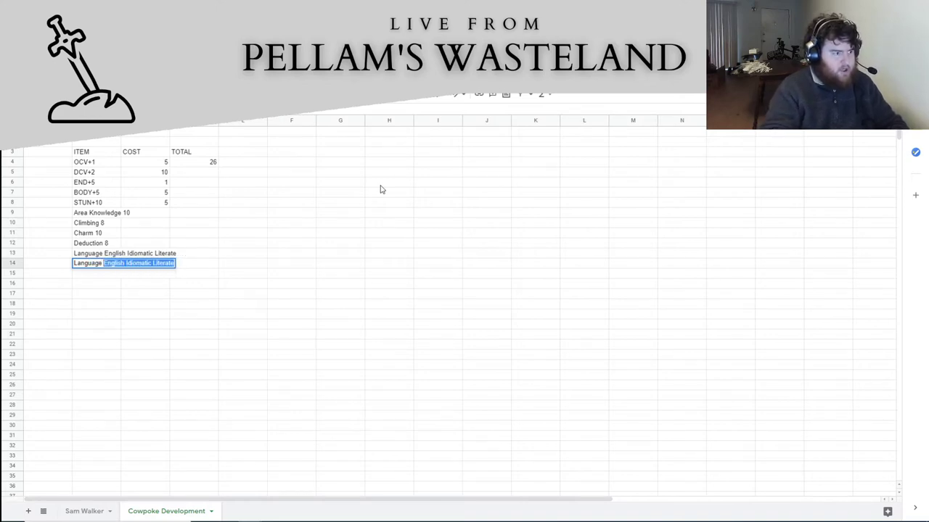
{"action": "type", "text": "Spanish"}
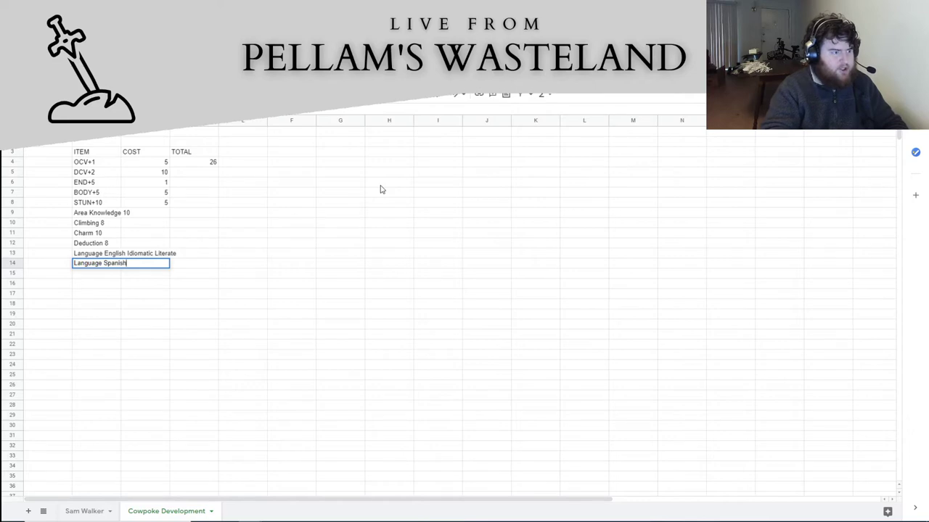
{"action": "type", "text": " Basic"}
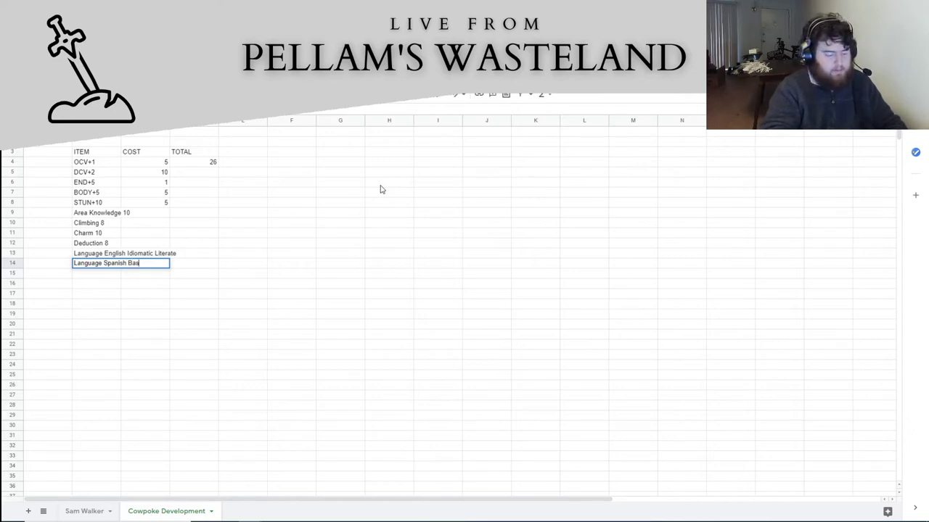
{"action": "left_click", "coordinate": [245, 231]}
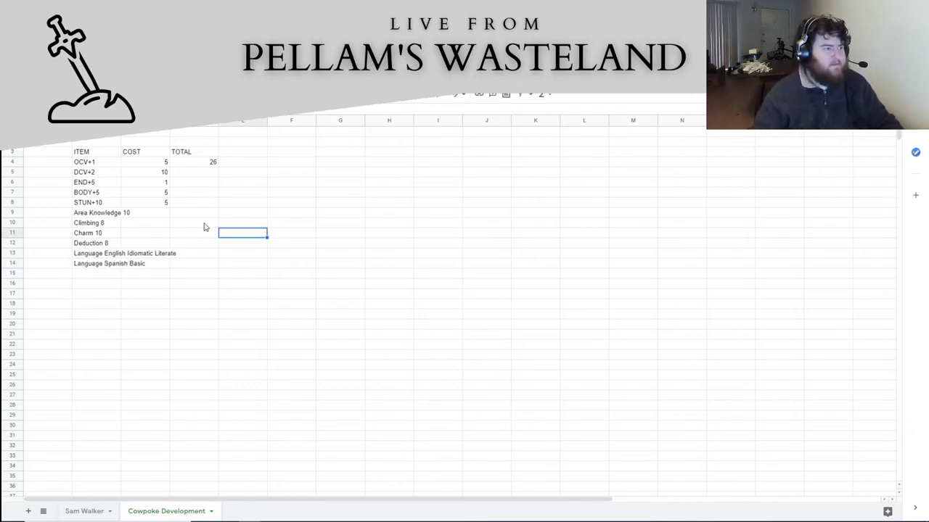
Fill in the skill costs: 2 for Area Knowledge, 1 for Climbing, 2 for Charm and 1 for Deduction
{"action": "left_click", "coordinate": [161, 216]}
{"action": "type", "text": "10"}
{"action": "key", "text": "BackSpace"}
{"action": "key", "text": "BackSpace"}
{"action": "type", "text": "2"}
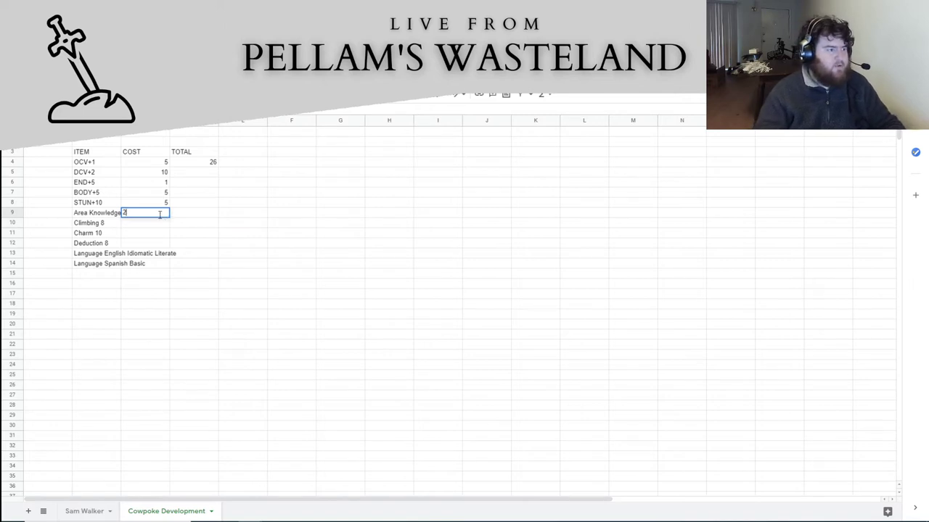
{"action": "key", "text": "Return"}
{"action": "type", "text": "1"}
{"action": "key", "text": "Return"}
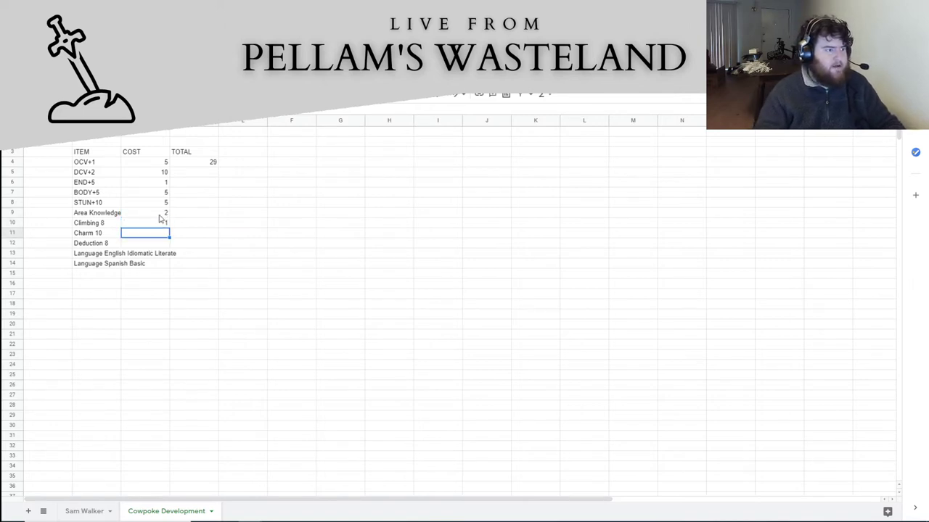
{"action": "type", "text": "2"}
{"action": "key", "text": "Return"}
{"action": "type", "text": "1"}
{"action": "key", "text": "Return"}
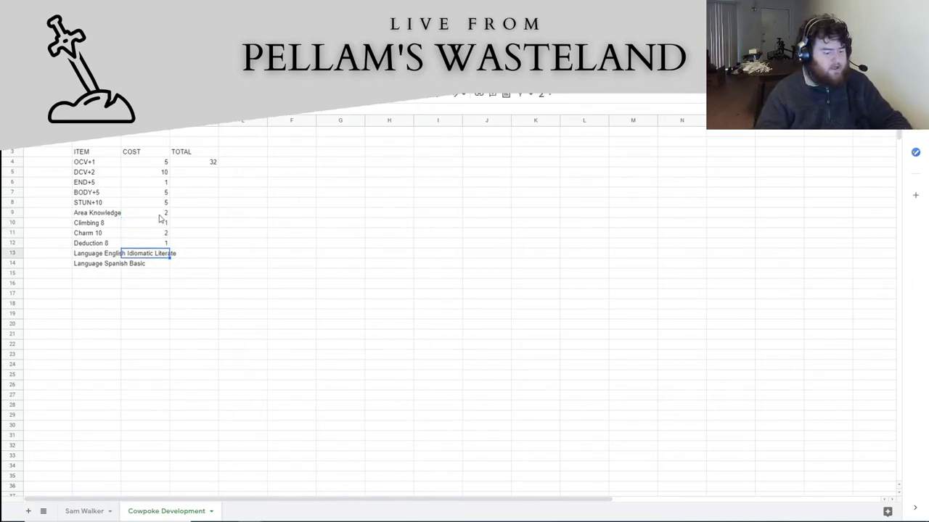
Set the cost of the English language item to 4 and the Spanish language item to 1
{"action": "type", "text": "4"}
{"action": "key", "text": "Return"}
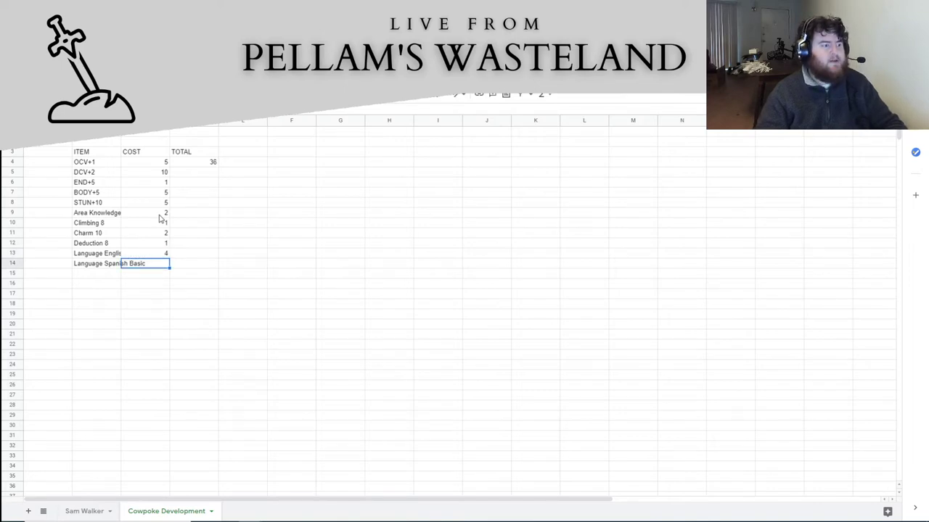
{"action": "type", "text": "1"}
{"action": "left_click", "coordinate": [280, 237]}
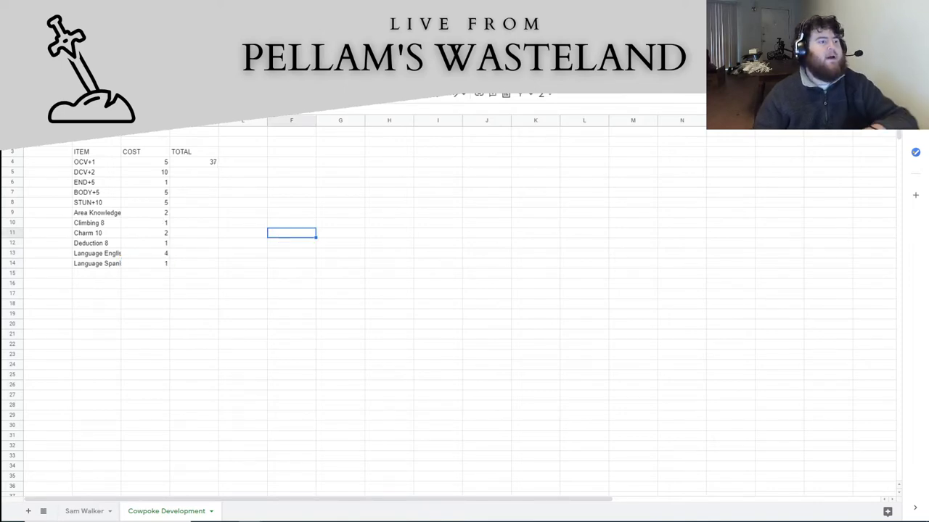
Switch to the Roll20 character sheet and add the skill "Medicine" with a 10- roll
{"action": "key", "text": "alt+Tab"}
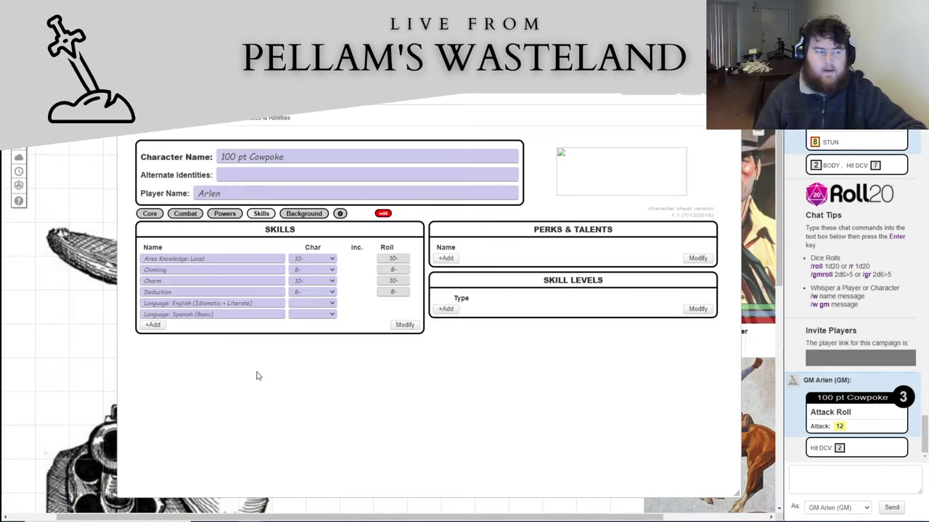
{"action": "left_click", "coordinate": [150, 325]}
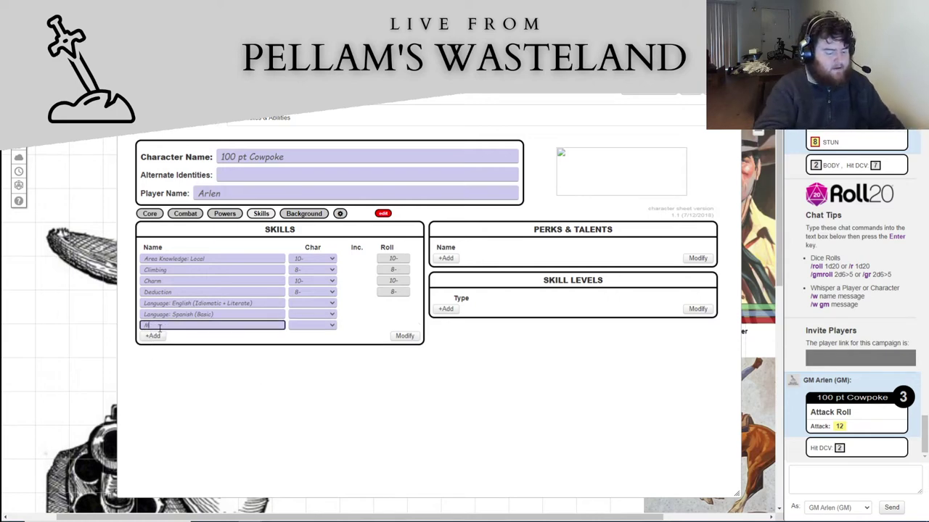
{"action": "type", "text": "Medicine"}
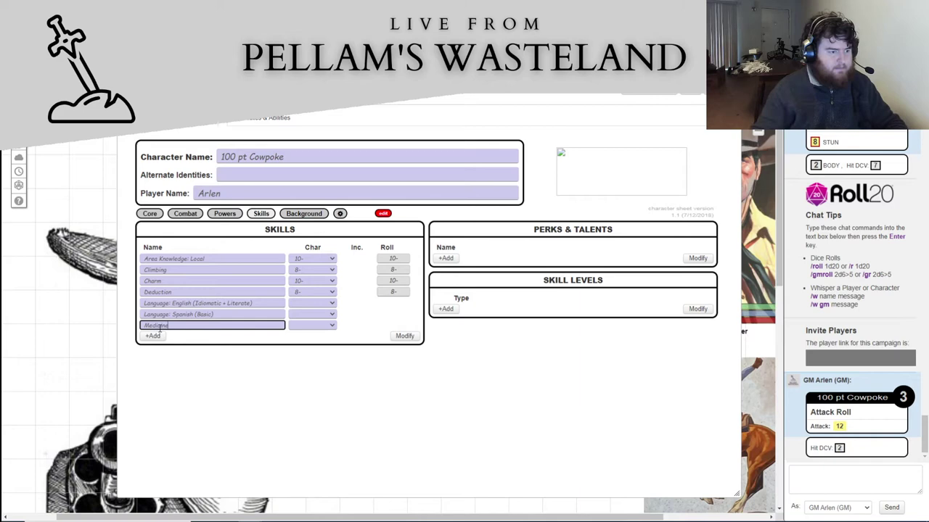
{"action": "left_click", "coordinate": [296, 328]}
{"action": "left_click", "coordinate": [301, 399]}
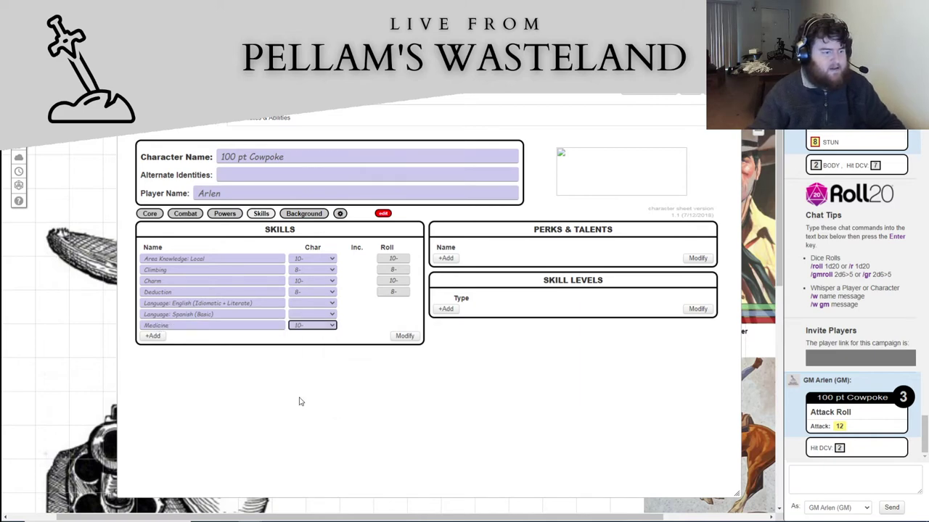
Add the skill "Persuasion" with a 10- roll
{"action": "left_click", "coordinate": [154, 337]}
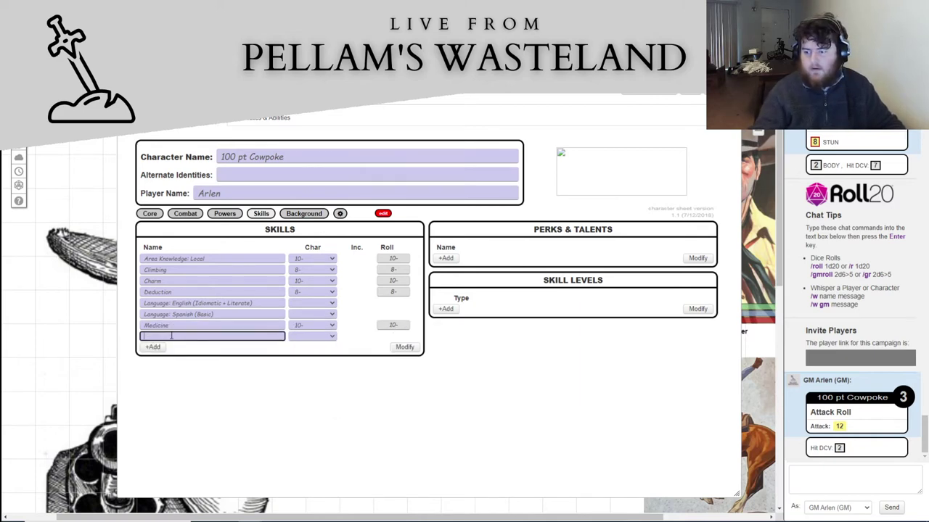
{"action": "type", "text": "Persuasion"}
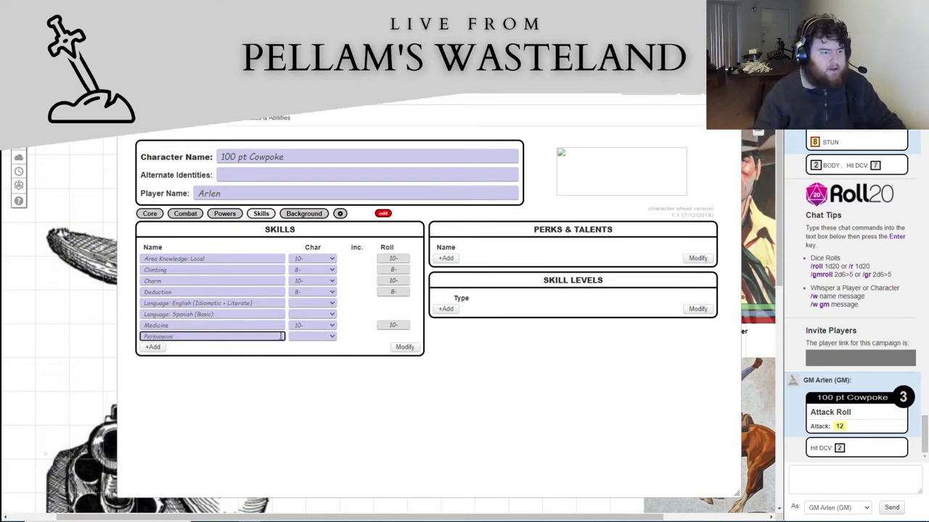
{"action": "left_click", "coordinate": [312, 336]}
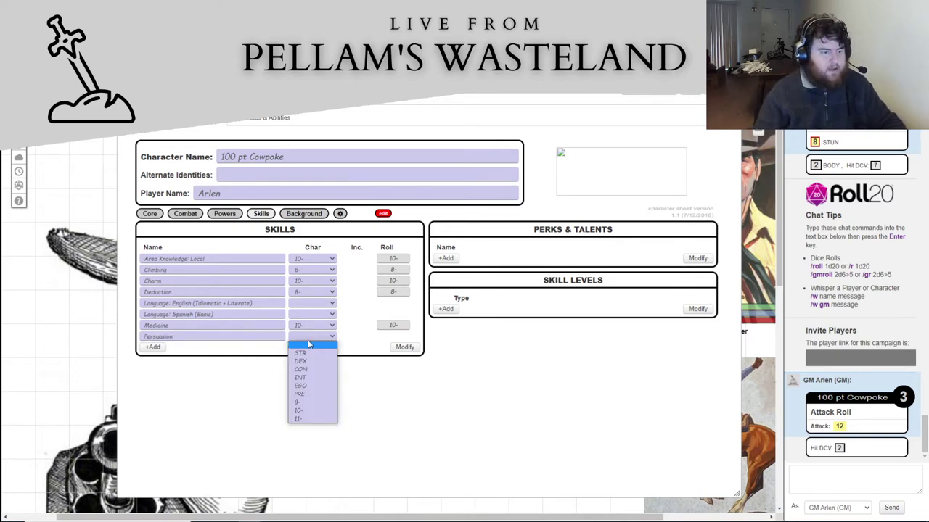
{"action": "left_click", "coordinate": [308, 415]}
Add the skill "Profession: Cowboy" based on the DEX characteristic
{"action": "left_click", "coordinate": [155, 349]}
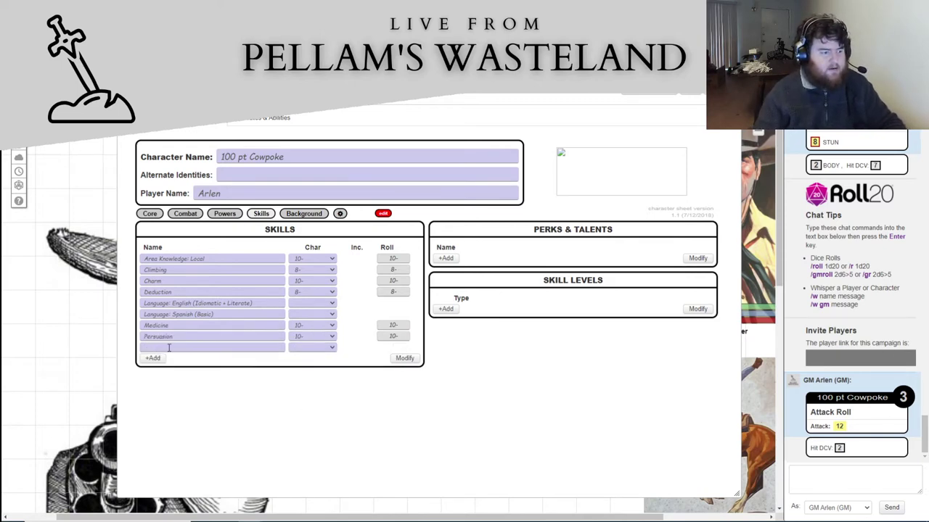
{"action": "left_click", "coordinate": [171, 348]}
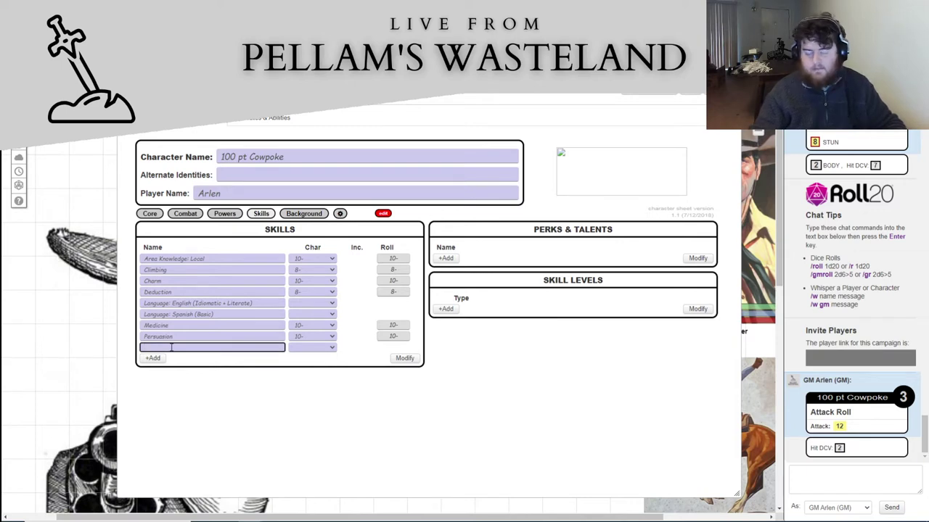
{"action": "type", "text": "Arofess"}
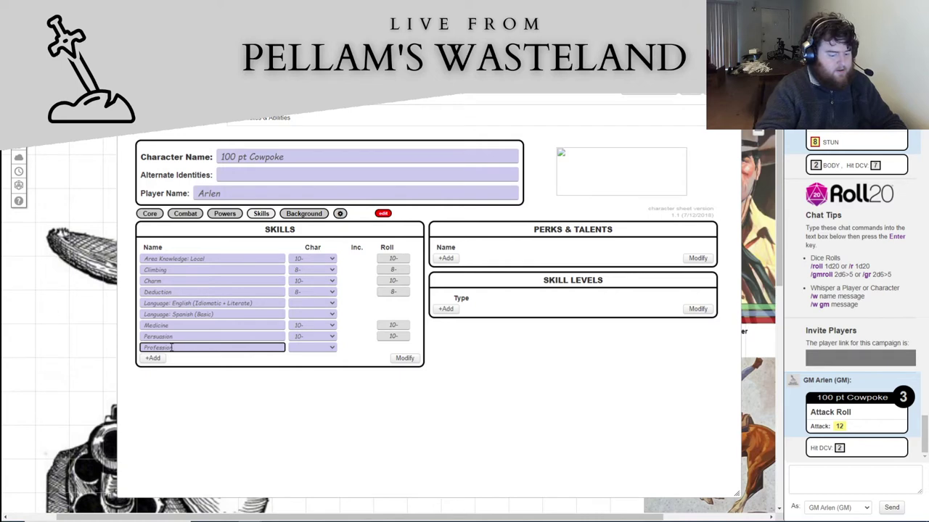
{"action": "type", "text": "ion (Cow"}
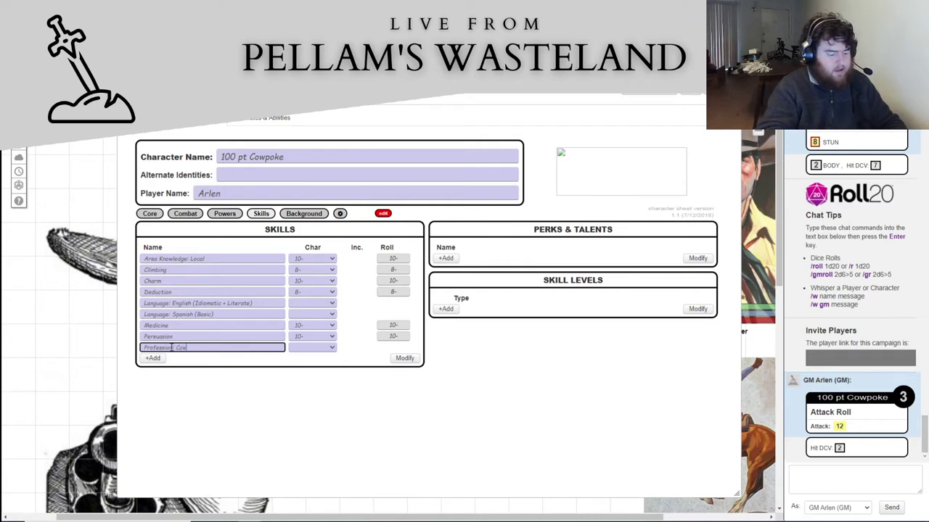
{"action": "type", "text": "boy"}
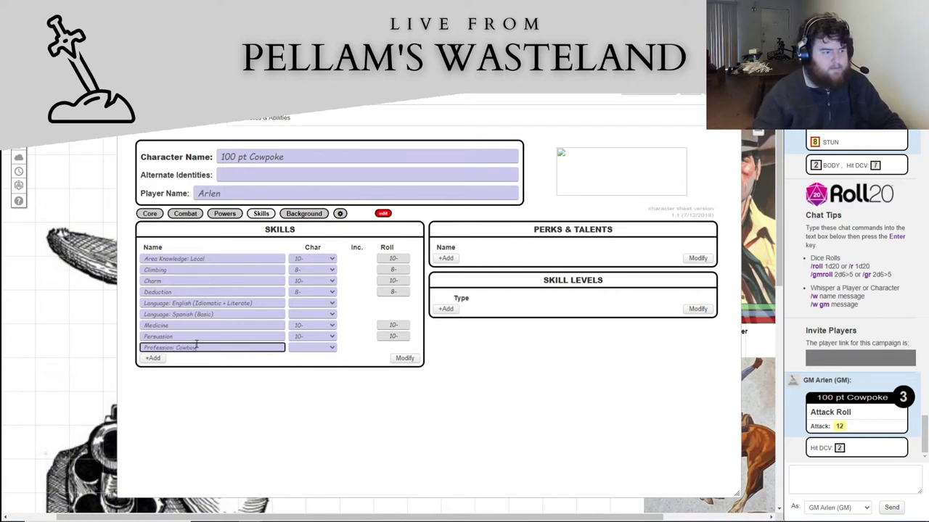
{"action": "left_click", "coordinate": [310, 347]}
{"action": "left_click", "coordinate": [311, 378]}
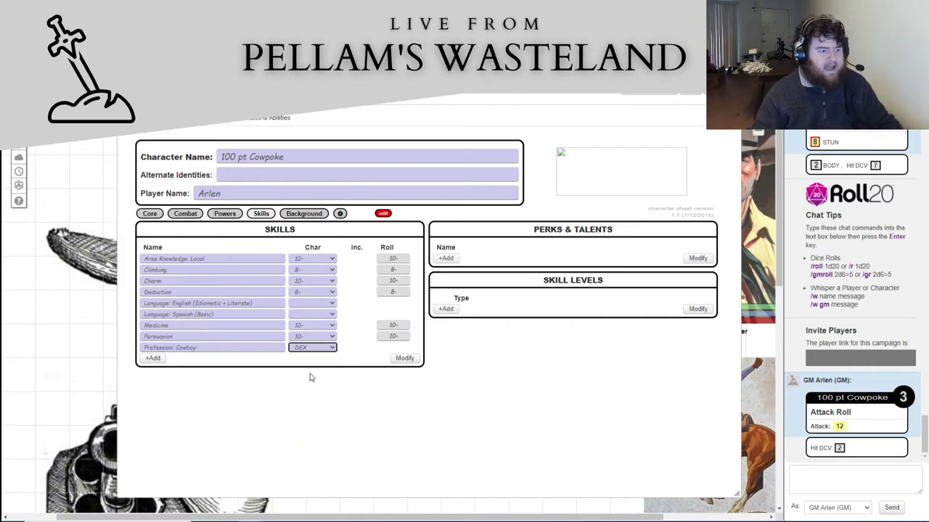
Add the skill "Riding" based on the DEX characteristic with an increase of 1
{"action": "left_click", "coordinate": [152, 358]}
{"action": "left_click", "coordinate": [173, 358]}
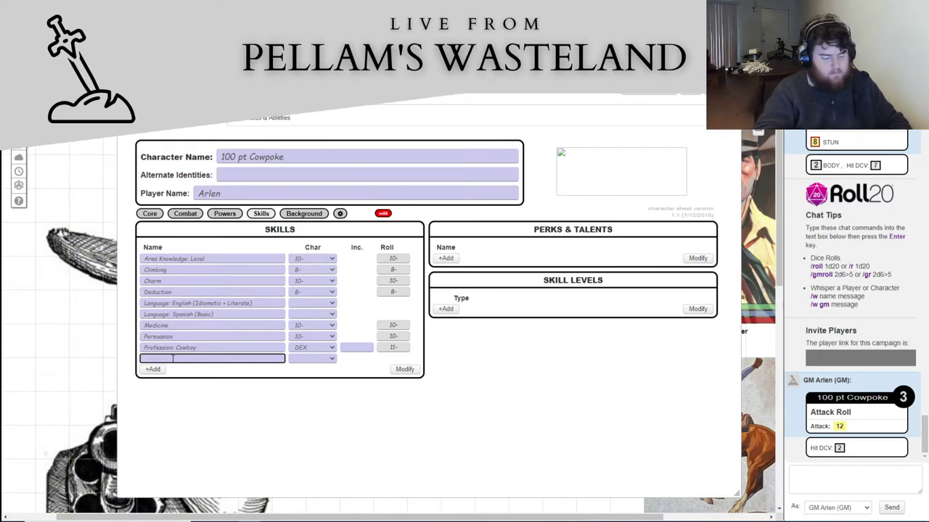
{"action": "type", "text": "Riding"}
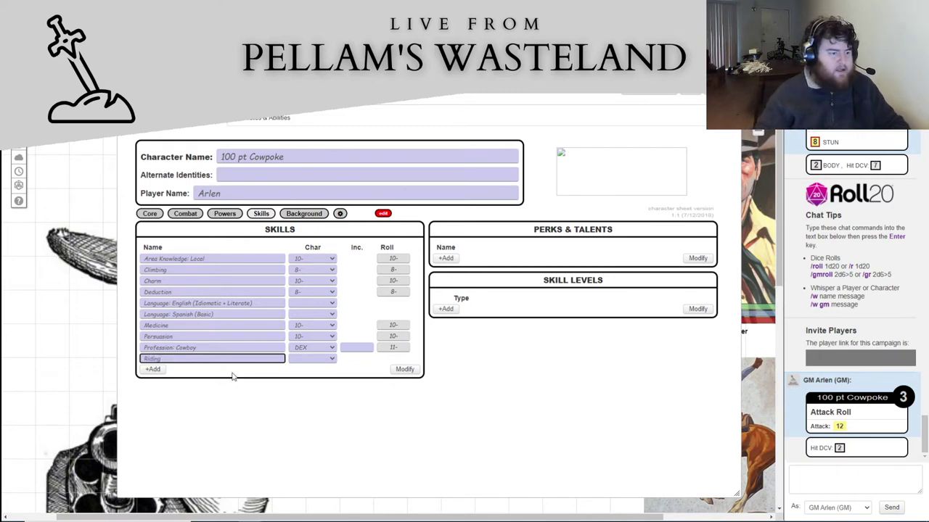
{"action": "left_click", "coordinate": [312, 359]}
{"action": "left_click", "coordinate": [310, 386]}
{"action": "left_click", "coordinate": [357, 359]}
{"action": "type", "text": "1"}
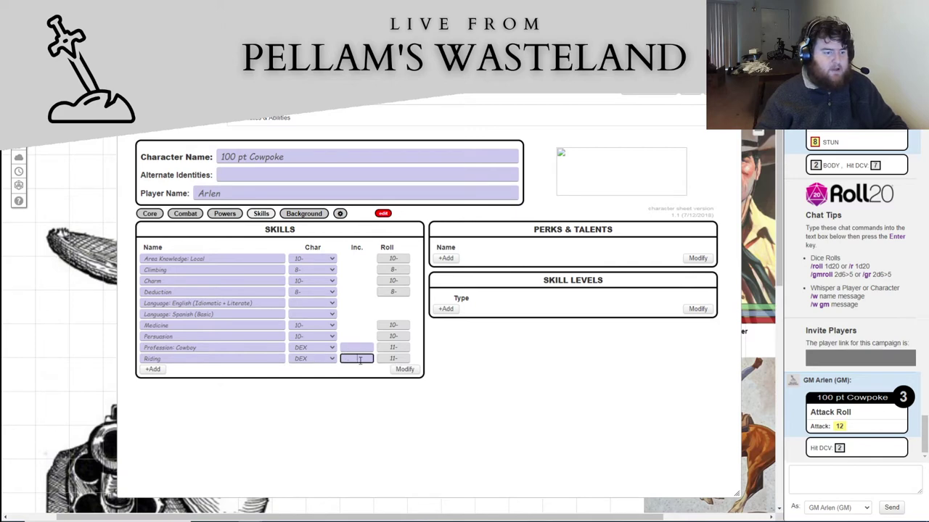
{"action": "left_click", "coordinate": [361, 373]}
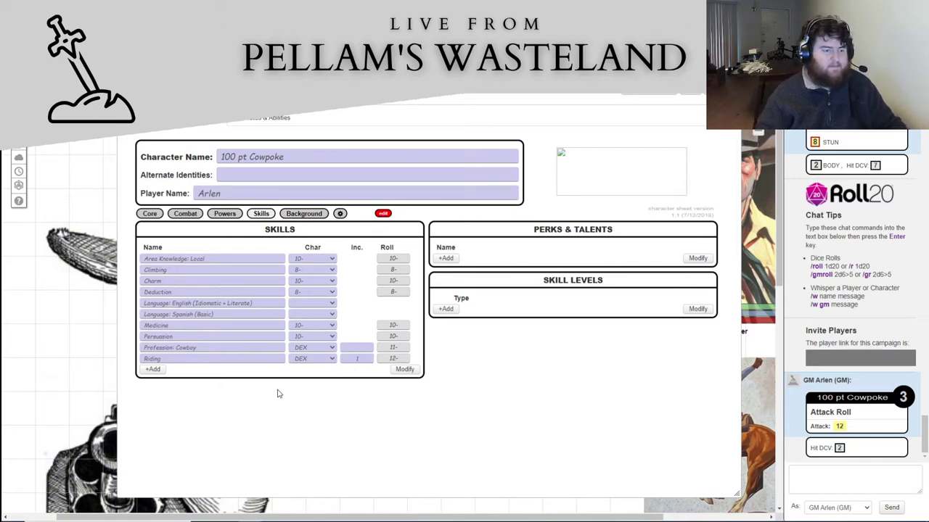
Add the skill "Stealth" with a 10- roll
{"action": "left_click", "coordinate": [154, 370]}
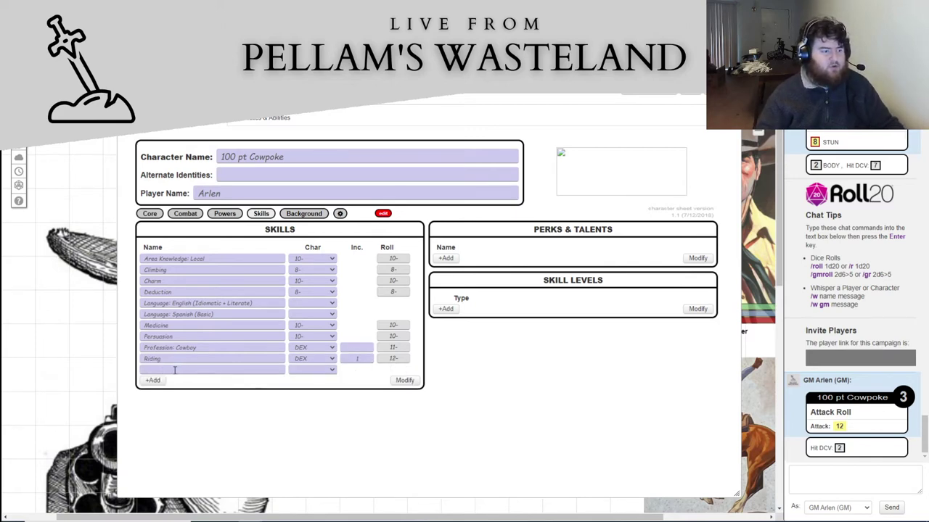
{"action": "left_click", "coordinate": [175, 369]}
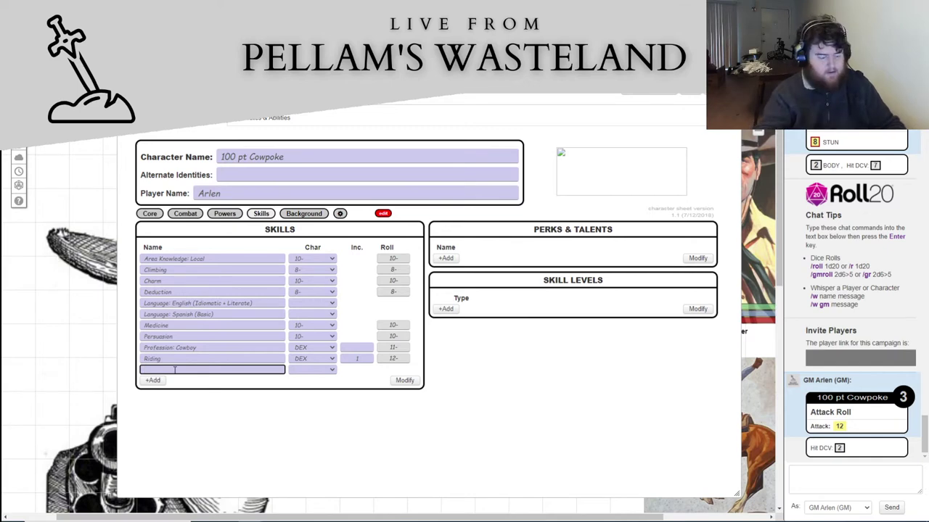
{"action": "type", "text": "Stealth"}
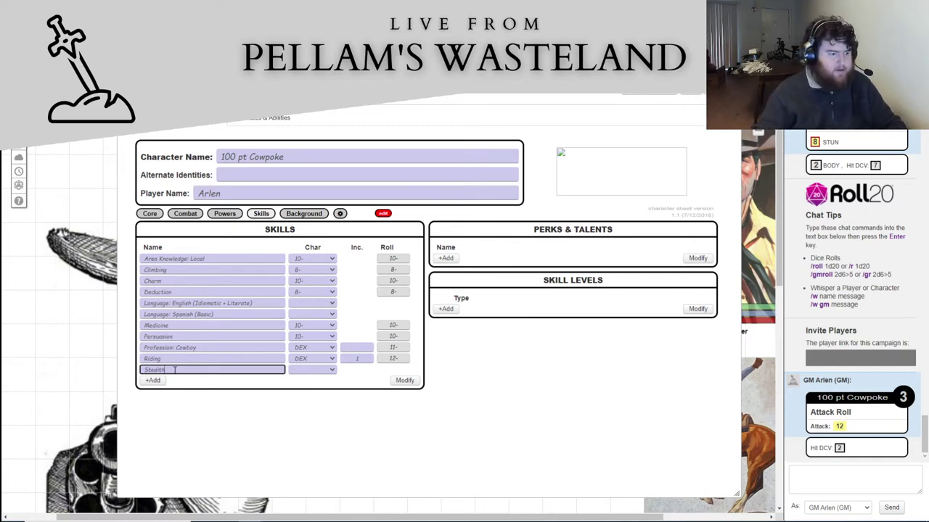
{"action": "left_click", "coordinate": [303, 373]}
{"action": "left_click", "coordinate": [307, 448]}
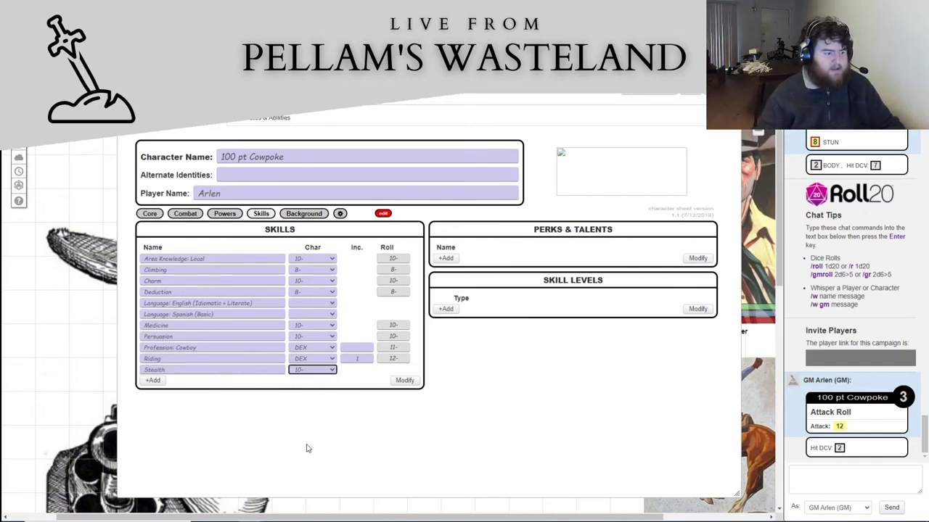
Add the skill "Survival" with a 10- roll
{"action": "left_click", "coordinate": [153, 381]}
{"action": "left_click", "coordinate": [173, 379]}
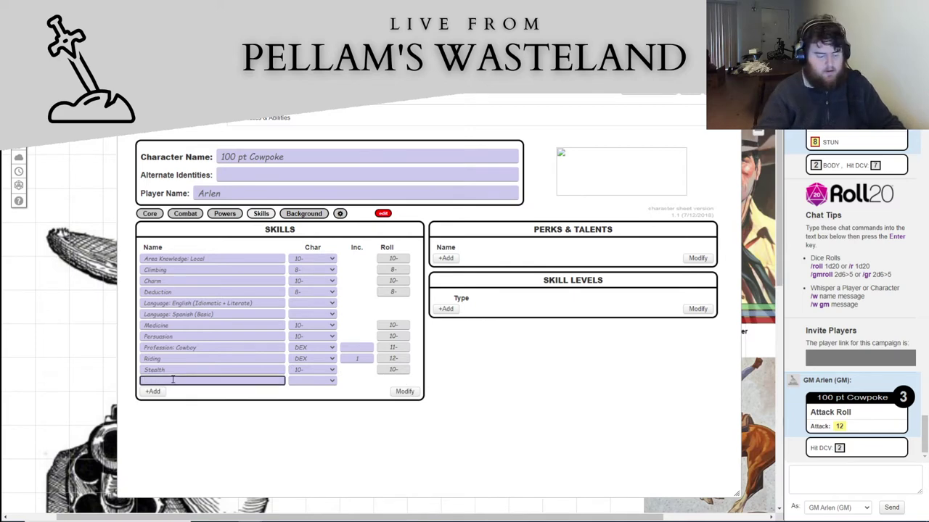
{"action": "type", "text": "Survival"}
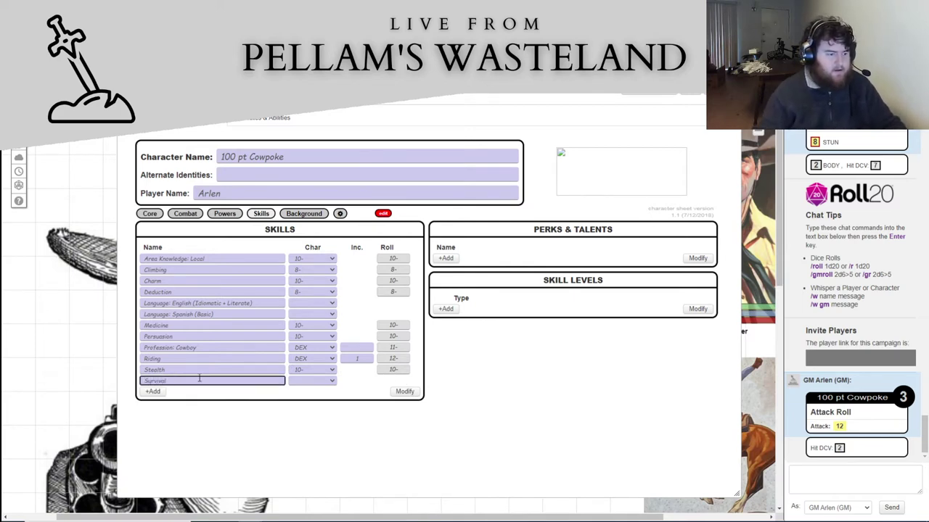
{"action": "left_click", "coordinate": [332, 381]}
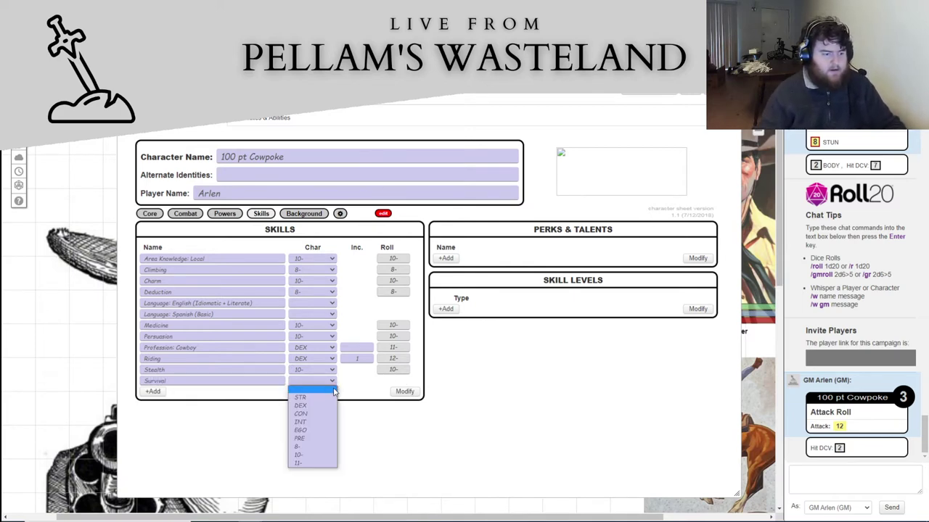
{"action": "left_click", "coordinate": [303, 454]}
Add the skill "Tracking" with a 10- roll
{"action": "left_click", "coordinate": [153, 391]}
{"action": "left_click", "coordinate": [175, 391]}
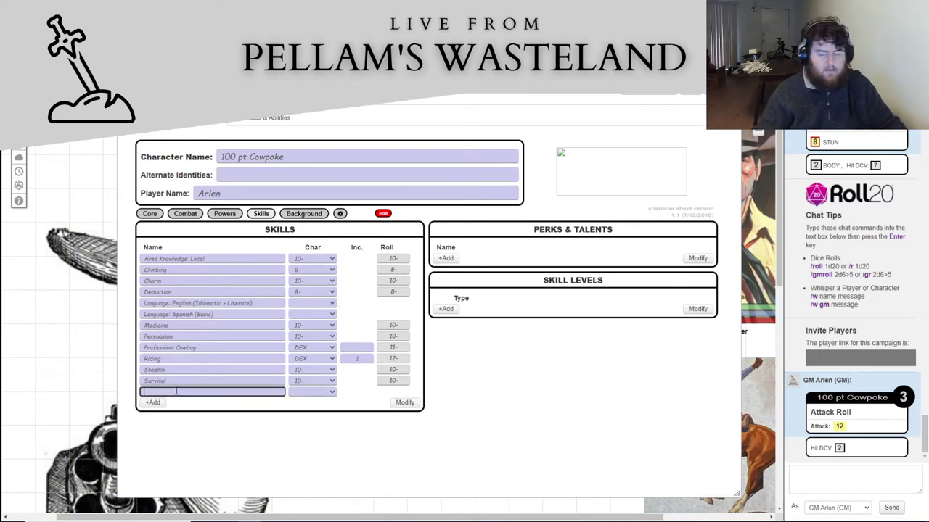
{"action": "type", "text": "Tr"}
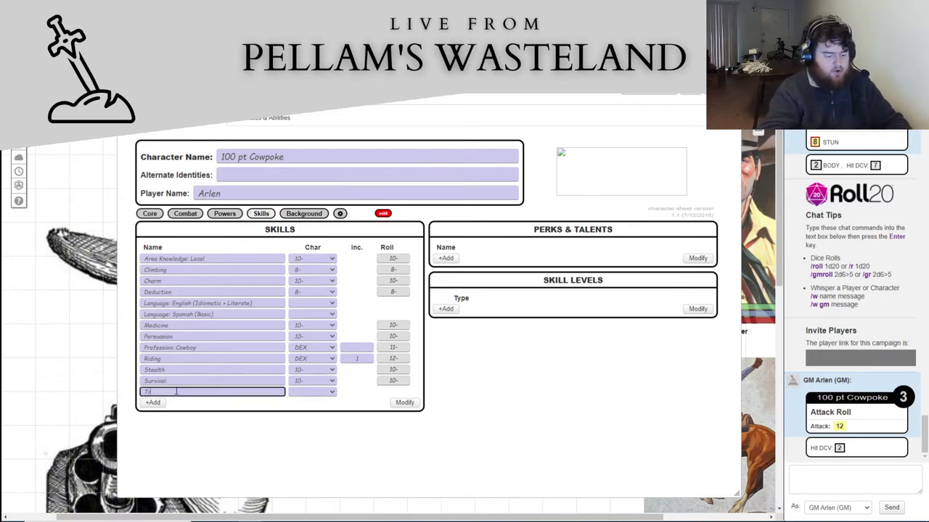
{"action": "type", "text": "acking"}
{"action": "left_click", "coordinate": [315, 393]}
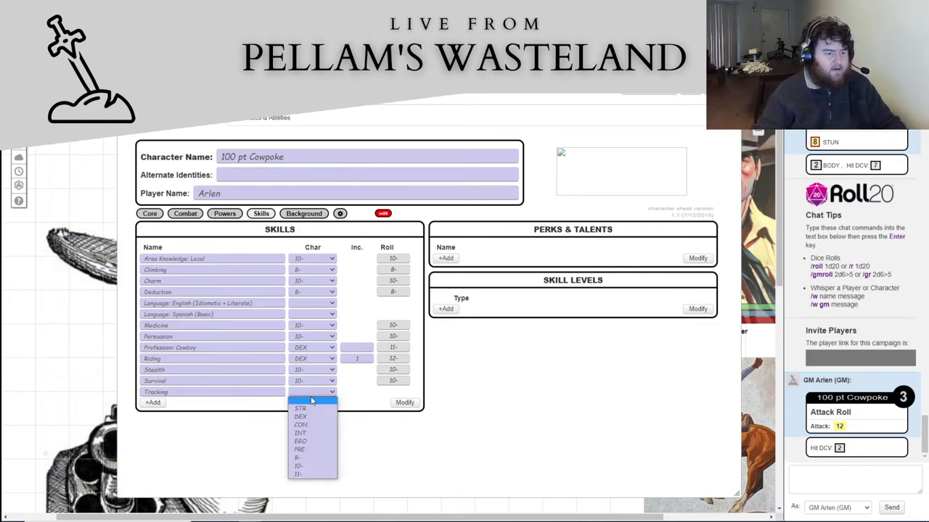
{"action": "left_click", "coordinate": [296, 468]}
Add the skill "Trading" with a 10- roll
{"action": "left_click", "coordinate": [154, 403]}
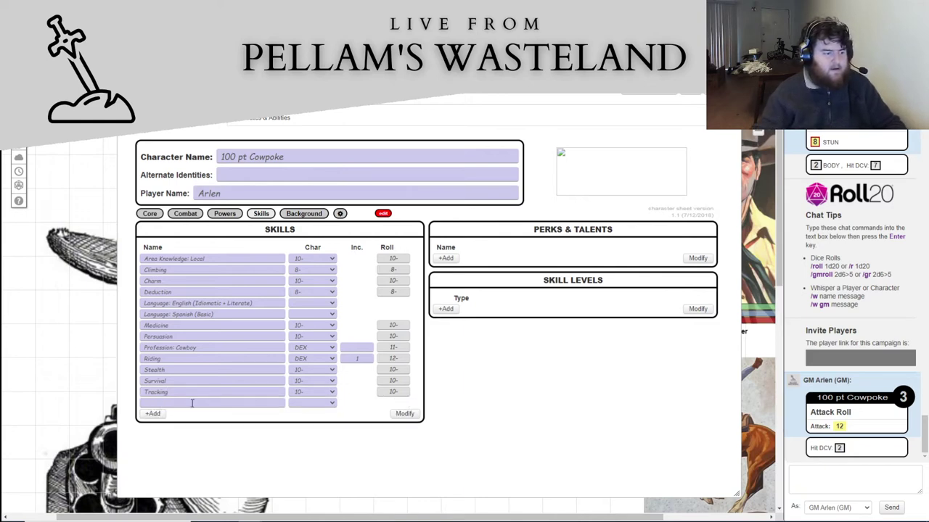
{"action": "left_click", "coordinate": [192, 403]}
{"action": "type", "text": "Trading"}
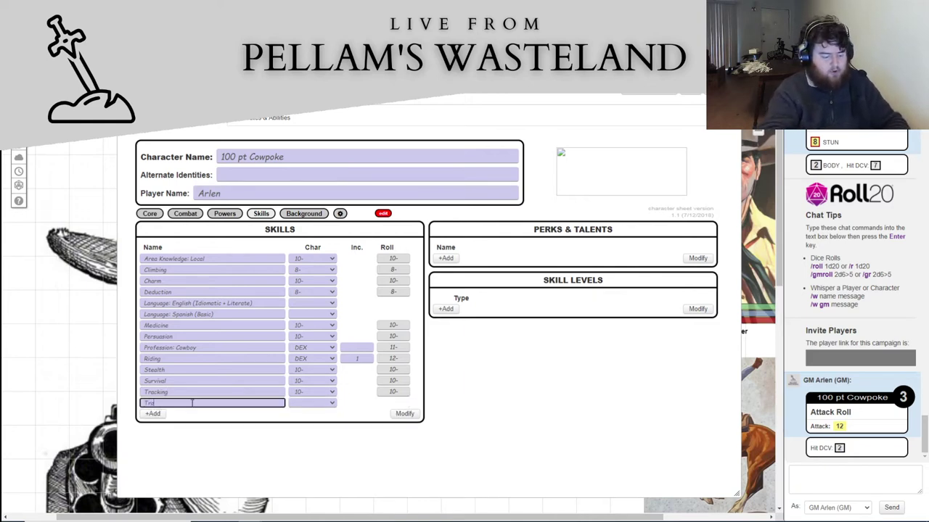
{"action": "left_click", "coordinate": [306, 403]}
{"action": "left_click", "coordinate": [317, 477]}
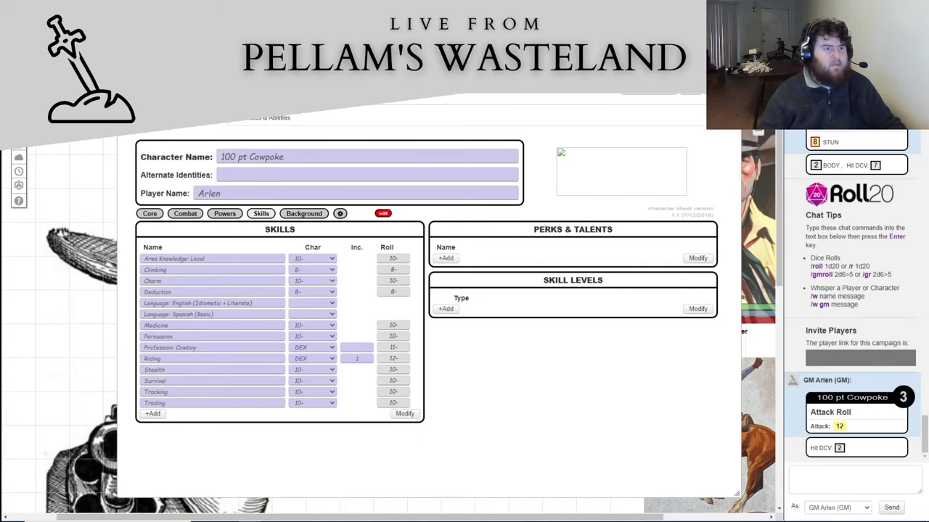
Switch to the cost spreadsheet and list the items "Medicine 10" and "Persuasion 10" below the Spanish language item
{"action": "key", "text": "alt+Tab"}
{"action": "left_click", "coordinate": [103, 272]}
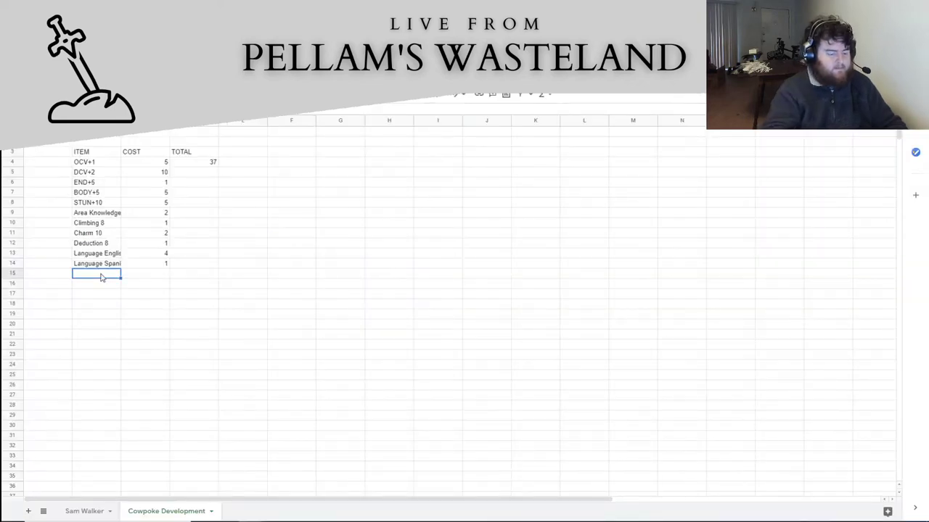
{"action": "type", "text": "Medicine 1"}
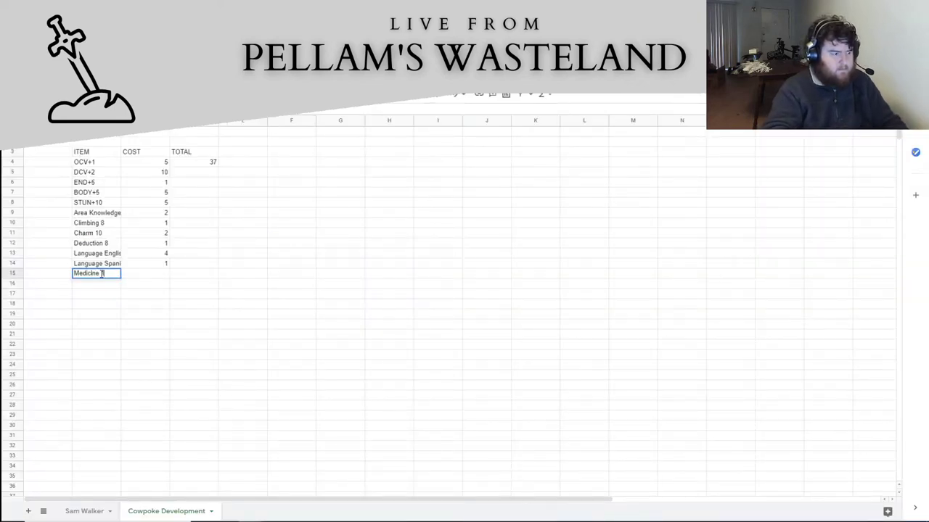
{"action": "type", "text": "0"}
{"action": "key", "text": "Return"}
{"action": "type", "text": "Pers"}
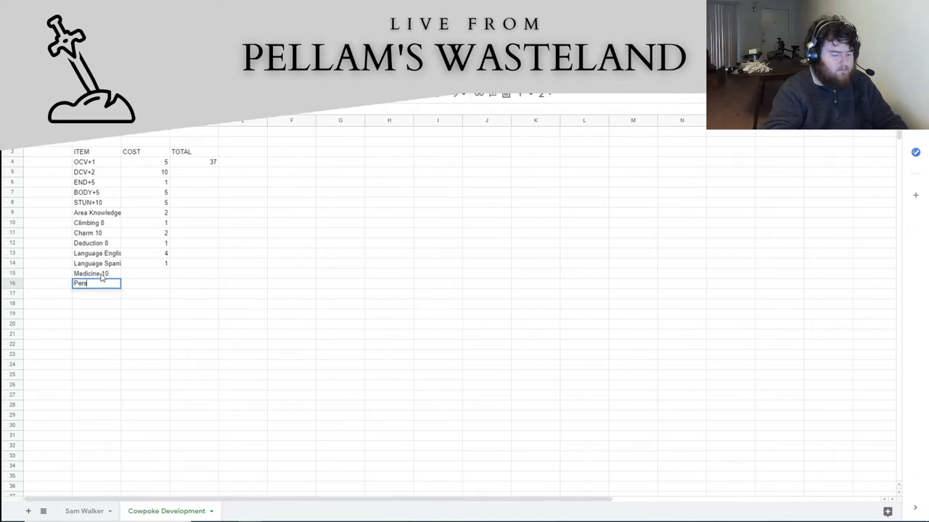
{"action": "type", "text": "uasion 10"}
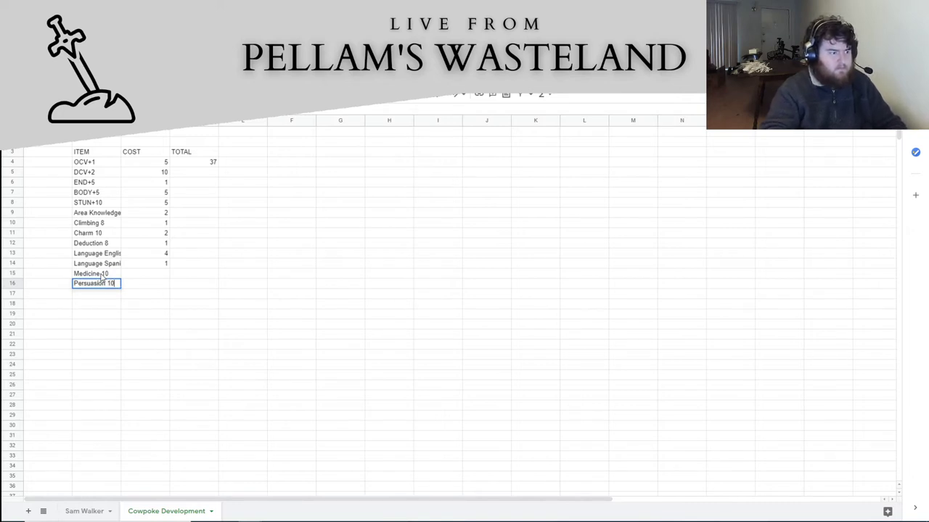
{"action": "key", "text": "Return"}
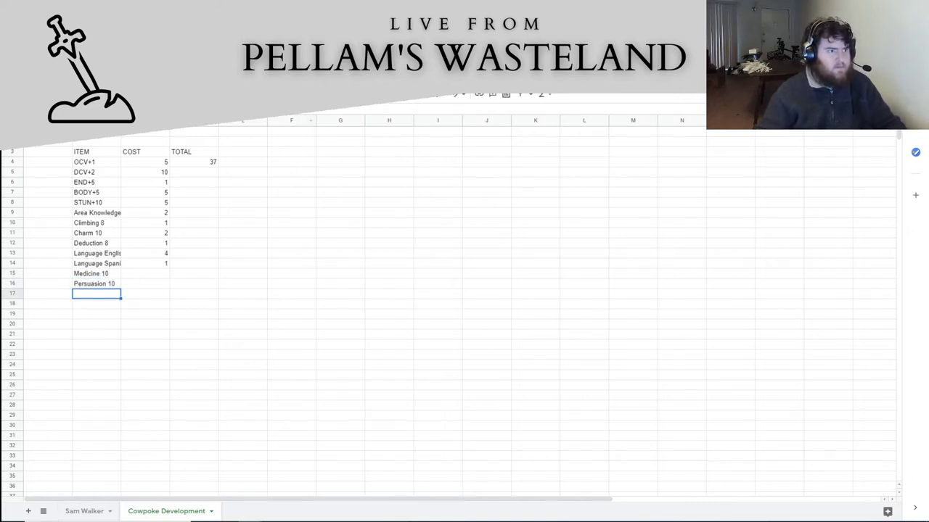
Check the skills on the character sheet and list the items "Profession: Cowboy DEX" and "Riding DEX+1" in the spreadsheet
{"action": "key", "text": "alt+Tab"}
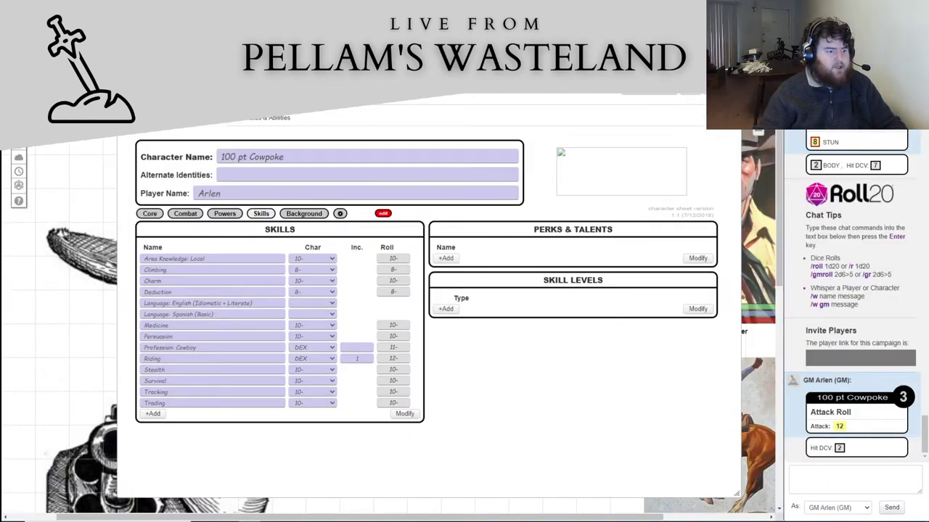
{"action": "key", "text": "alt+Tab"}
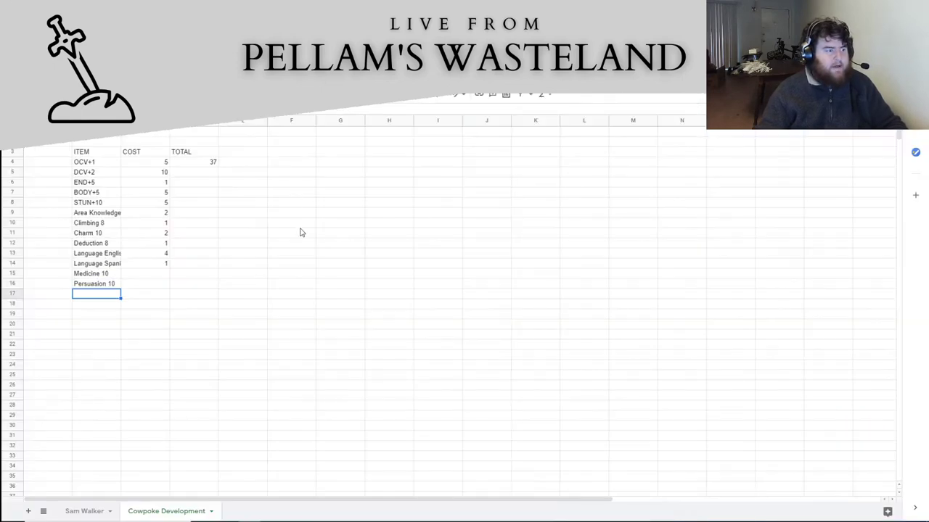
{"action": "type", "text": "Professio"}
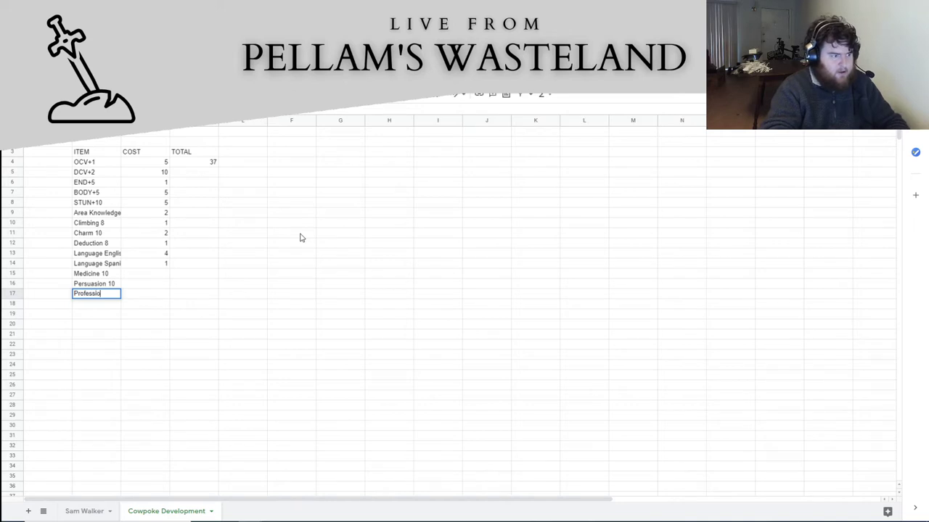
{"action": "type", "text": "n: Cow"}
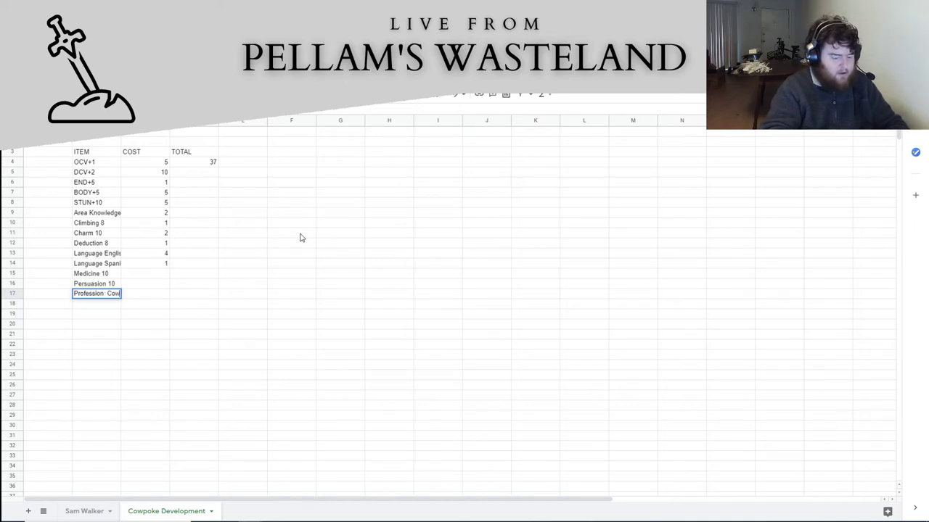
{"action": "type", "text": "boy DE"}
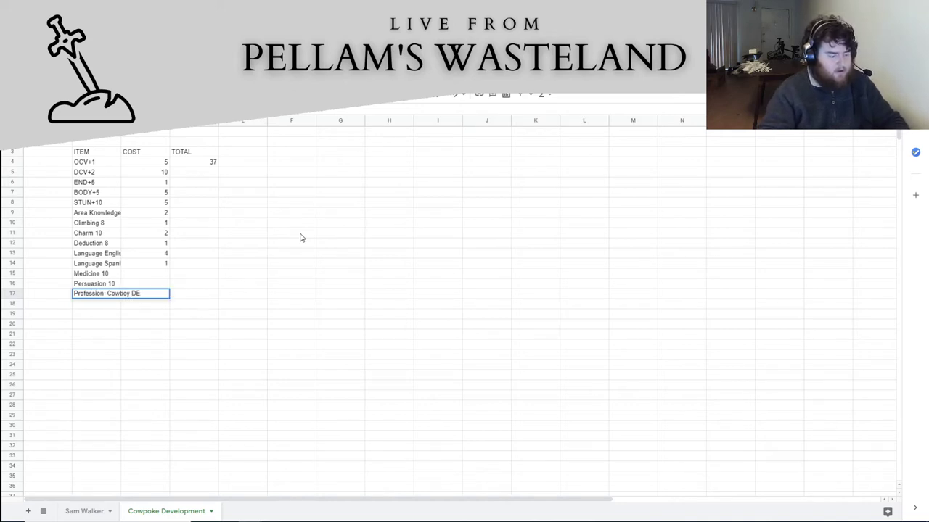
{"action": "type", "text": "X"}
{"action": "key", "text": "Return"}
{"action": "type", "text": "Riding"}
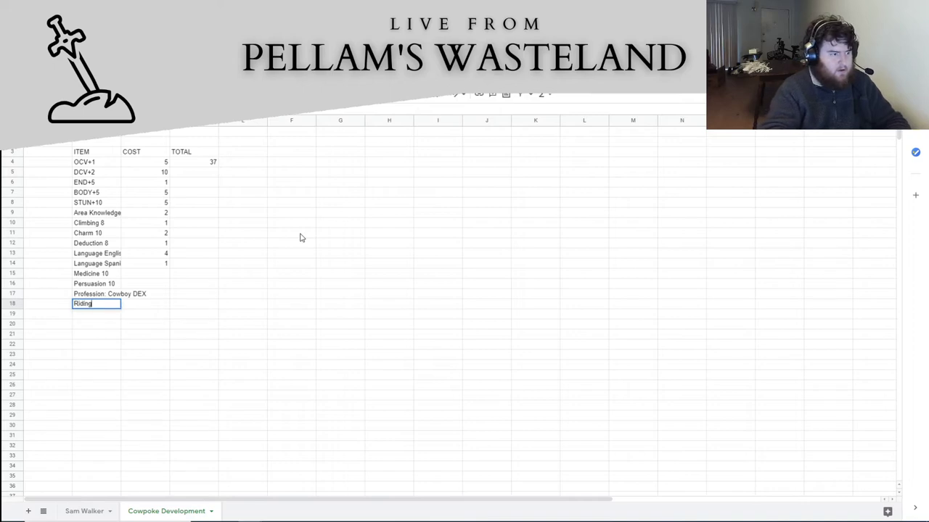
{"action": "type", "text": " DEX+1"}
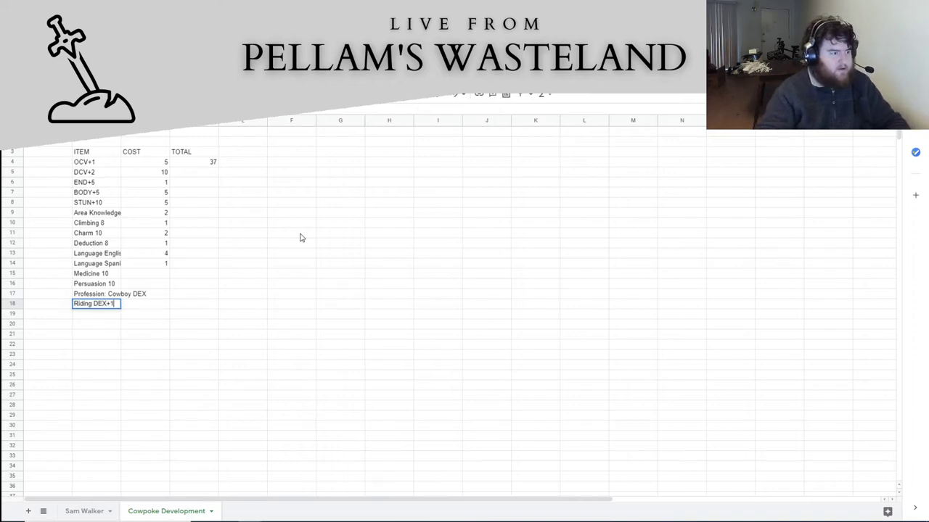
{"action": "key", "text": "Return"}
Recheck the character sheet and list the items "Stealth 10", "Survival 10" and "Tracking 10" below the Riding item in the spreadsheet
{"action": "key", "text": "alt+Tab"}
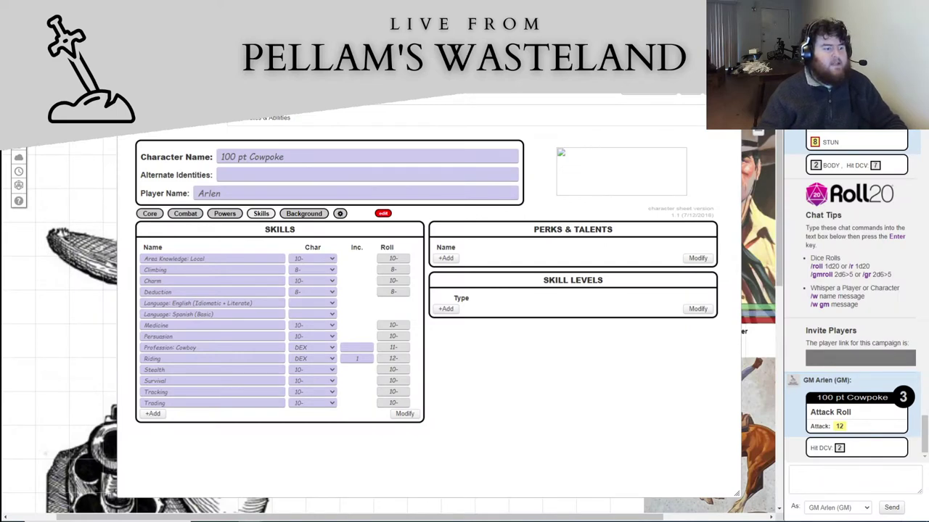
{"action": "key", "text": "alt+Tab"}
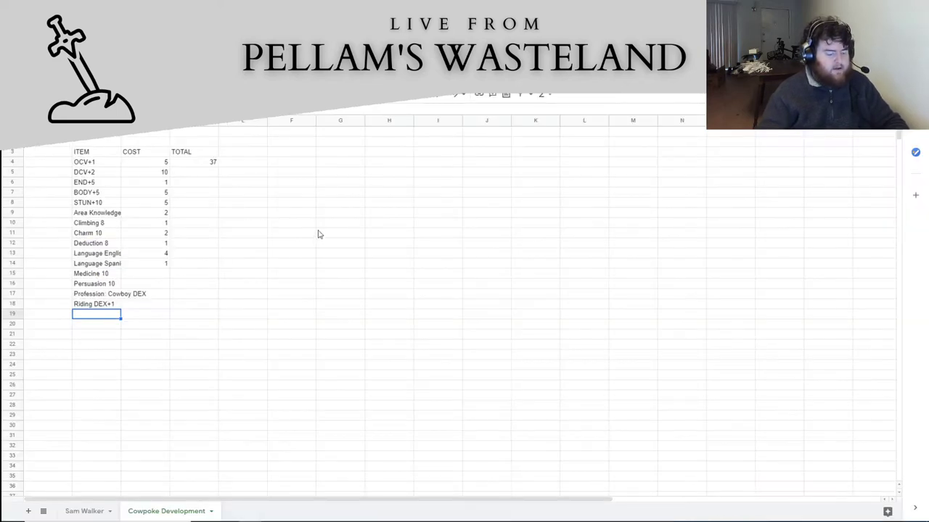
{"action": "type", "text": "Stealth 10"}
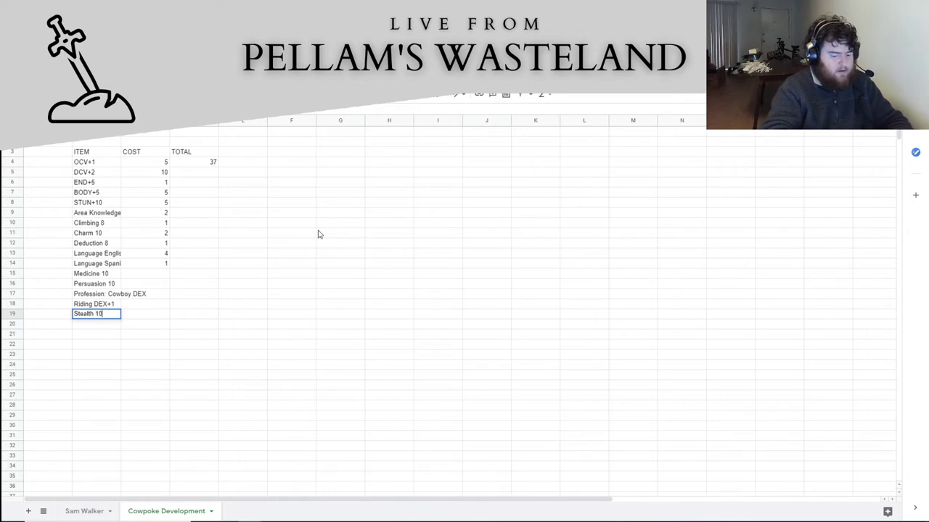
{"action": "key", "text": "Return"}
{"action": "type", "text": "Surv"}
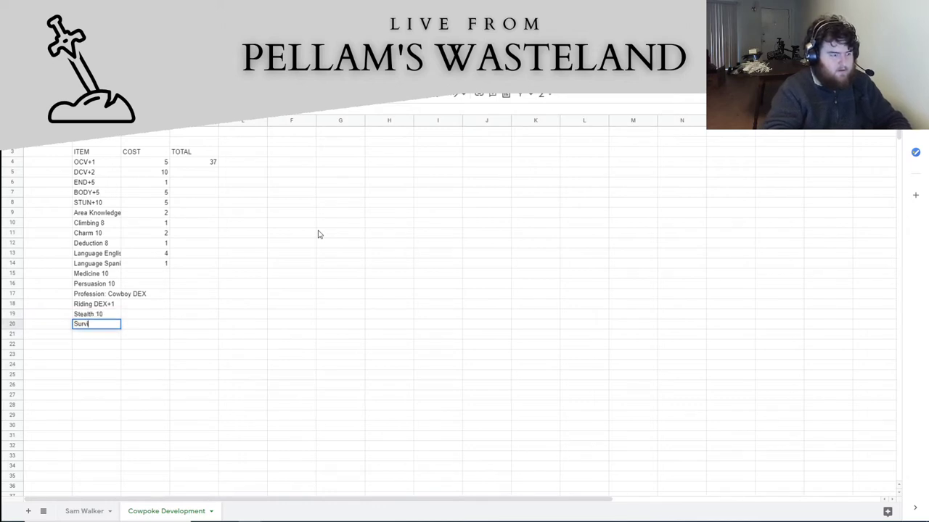
{"action": "type", "text": "ival 10"}
{"action": "key", "text": "Return"}
{"action": "type", "text": "Tr"}
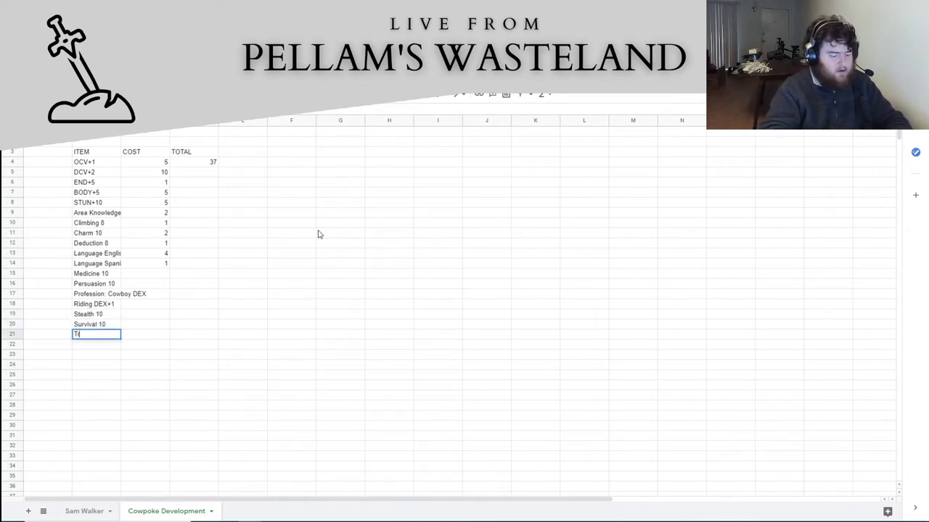
{"action": "type", "text": "acking 10"}
{"action": "key", "text": "Return"}
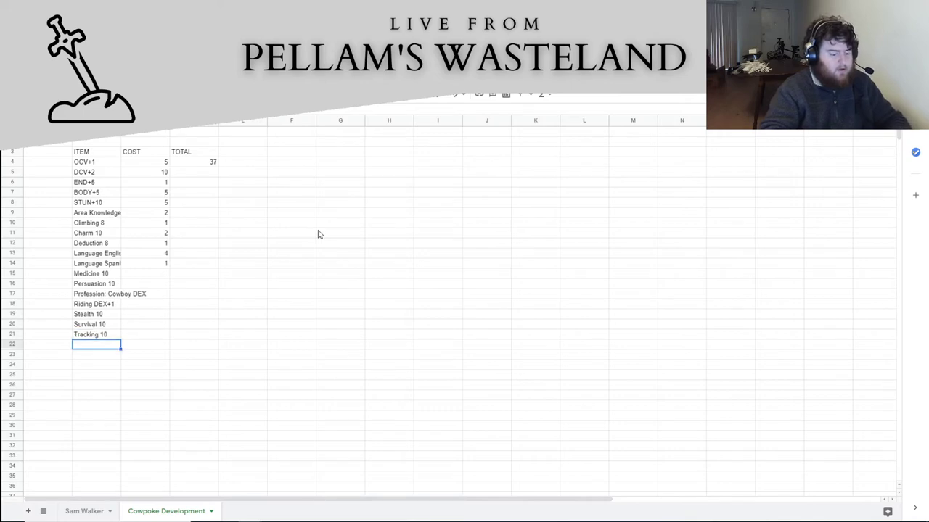
List the item "Trading 10" below the Tracking item and enter a cost of 2 each for Medicine and Persuasion
{"action": "type", "text": "Trading 10"}
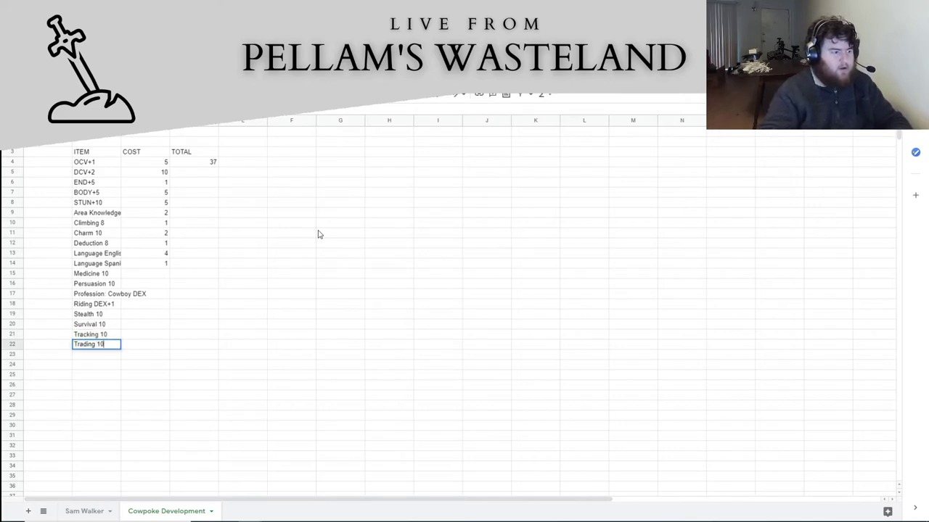
{"action": "left_click", "coordinate": [194, 314]}
{"action": "left_click", "coordinate": [159, 278]}
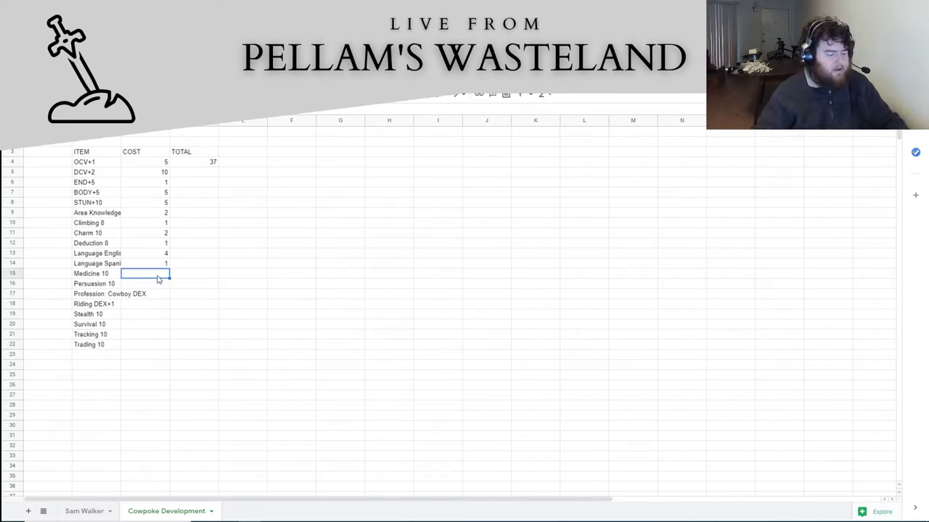
{"action": "type", "text": "2"}
{"action": "key", "text": "Return"}
{"action": "type", "text": "2"}
{"action": "key", "text": "Return"}
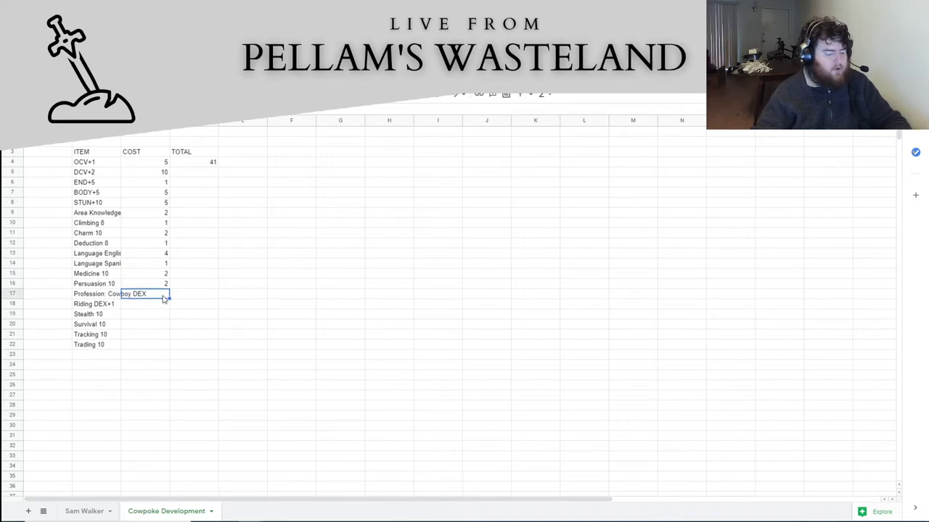
Enter a cost of 3 for the Profession: Cowboy item and 4 for the Riding item
{"action": "type", "text": "3"}
{"action": "key", "text": "Return"}
{"action": "type", "text": "4"}
{"action": "key", "text": "Return"}
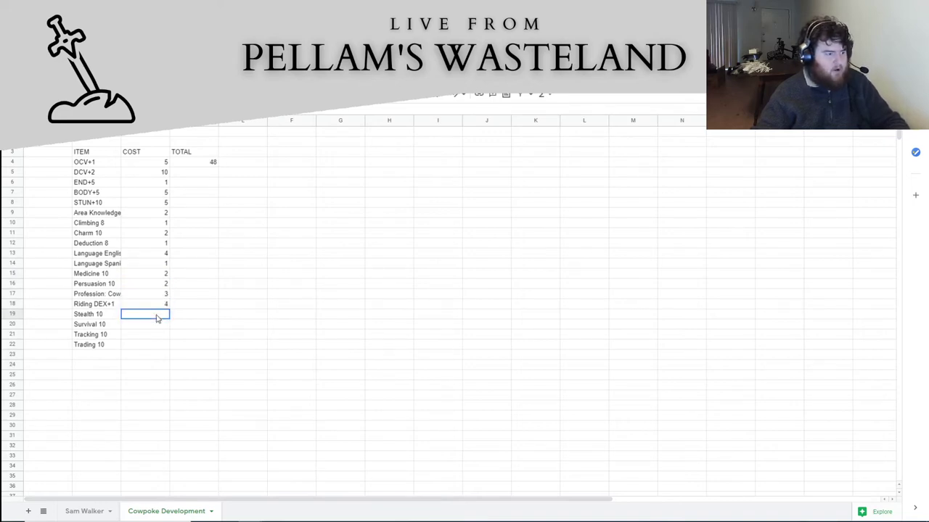
Enter a cost of 2 each for the Stealth, Survival, Tracking and Trading items
{"action": "type", "text": "2"}
{"action": "key", "text": "Return"}
{"action": "type", "text": "2"}
{"action": "key", "text": "Return"}
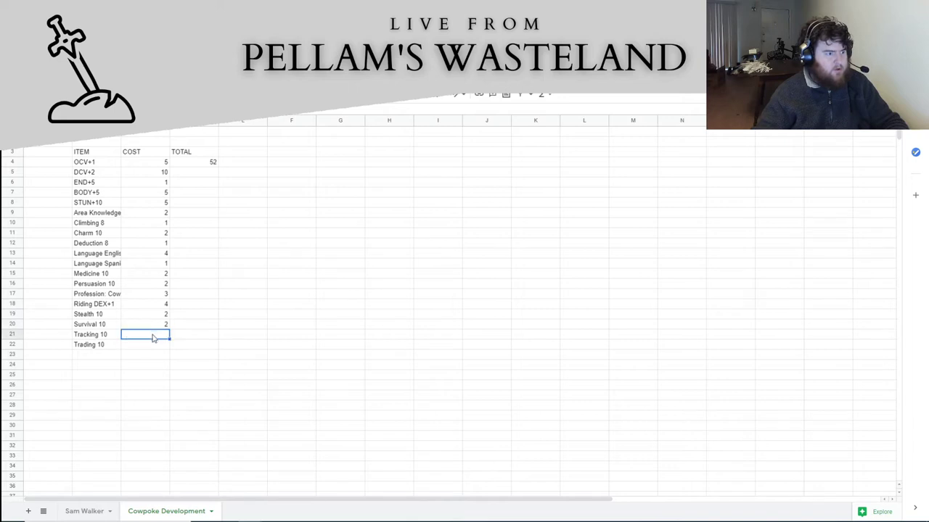
{"action": "type", "text": "2"}
{"action": "key", "text": "Return"}
{"action": "type", "text": "2"}
{"action": "left_click", "coordinate": [221, 336]}
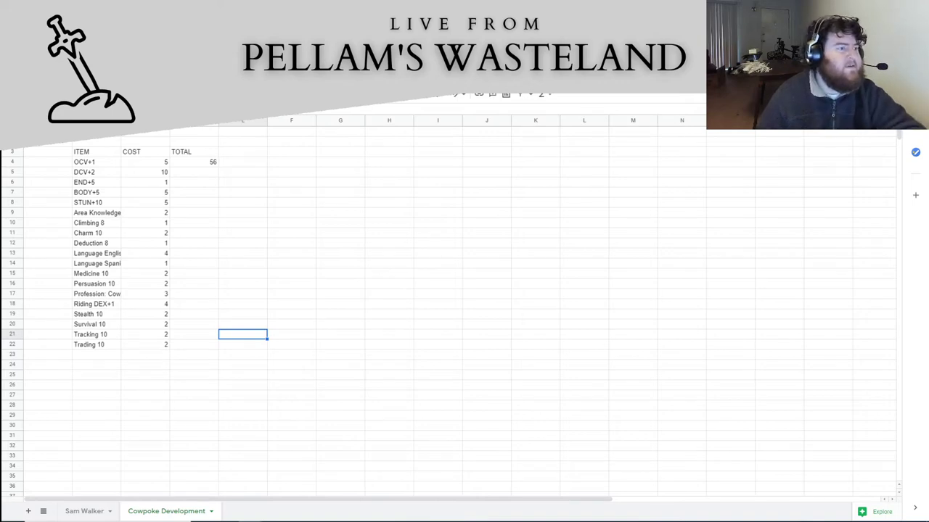
Switch to the Roll20 character sheet and add the skill "Analyze" with an 8- roll
{"action": "key", "text": "alt+Tab"}
{"action": "key", "text": "alt+Tab"}
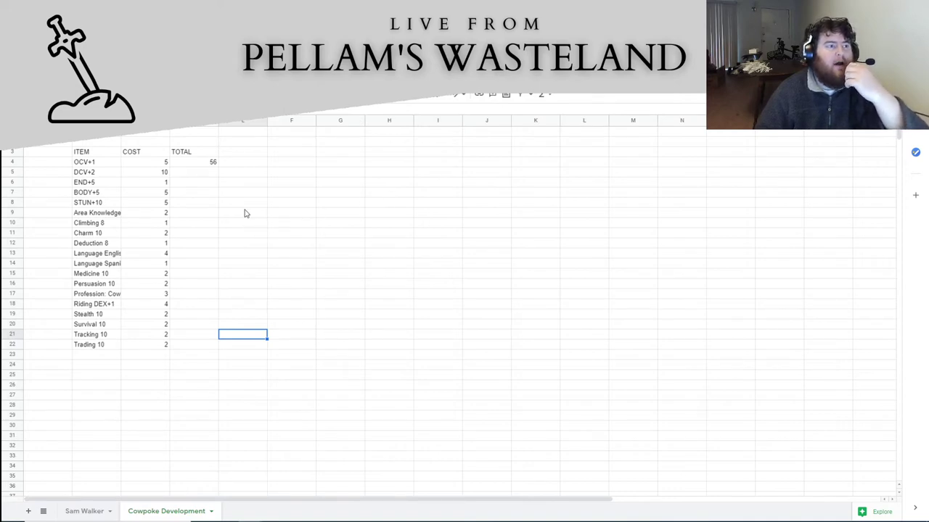
{"action": "key", "text": "alt+Tab"}
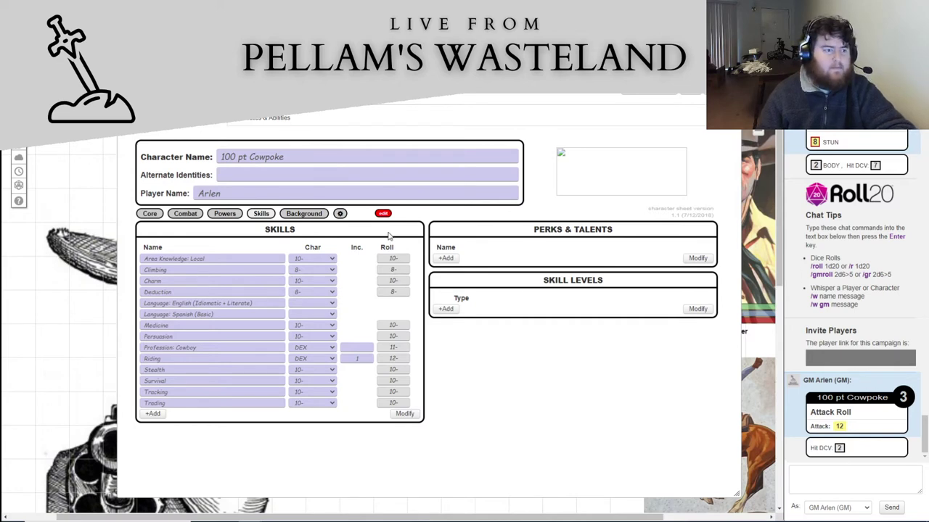
{"action": "left_click", "coordinate": [152, 413]}
{"action": "left_click", "coordinate": [160, 414]}
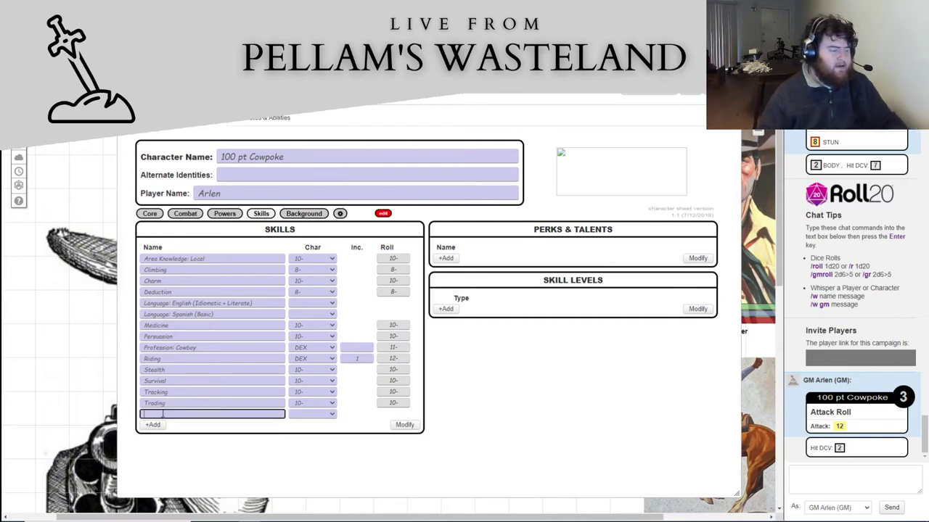
{"action": "type", "text": "Analyze"}
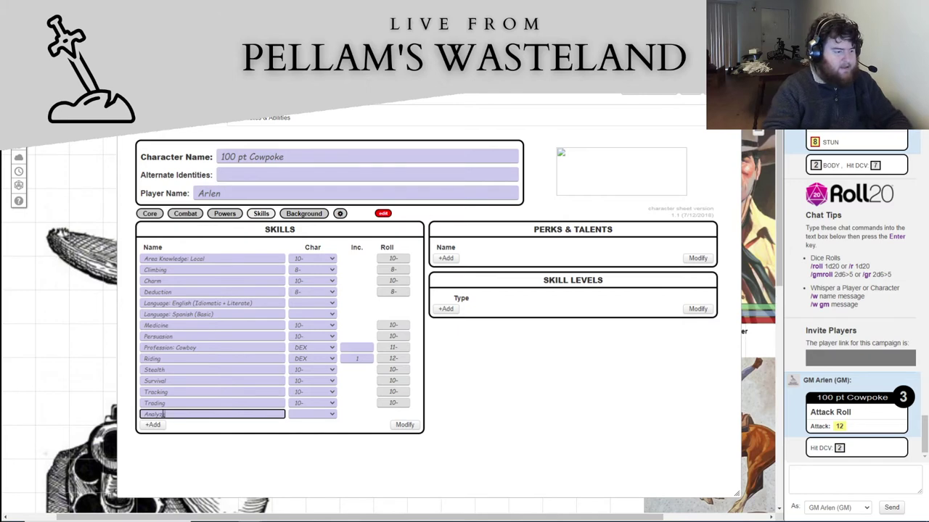
{"action": "left_click", "coordinate": [322, 417]}
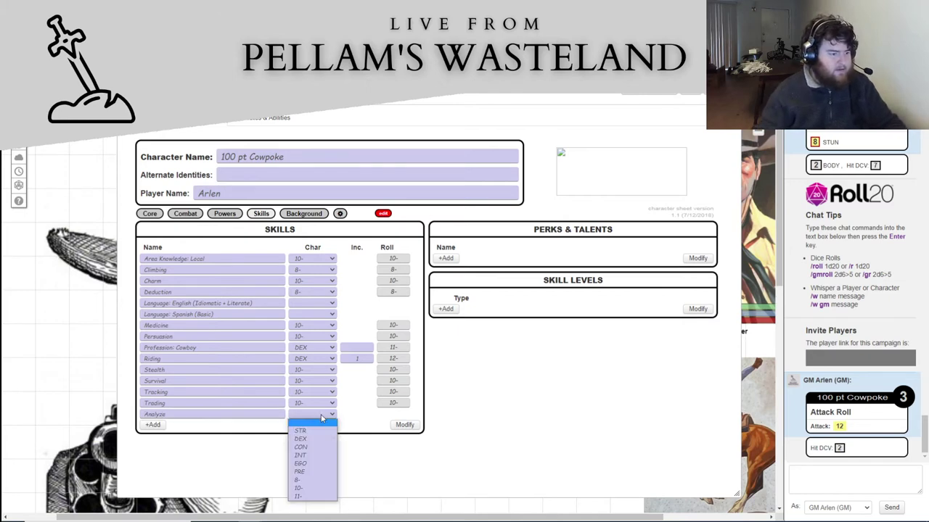
{"action": "left_click", "coordinate": [312, 480]}
Move the Analyze skill to the start of the skills list, above Area Knowledge: Local
{"action": "left_click", "coordinate": [403, 426]}
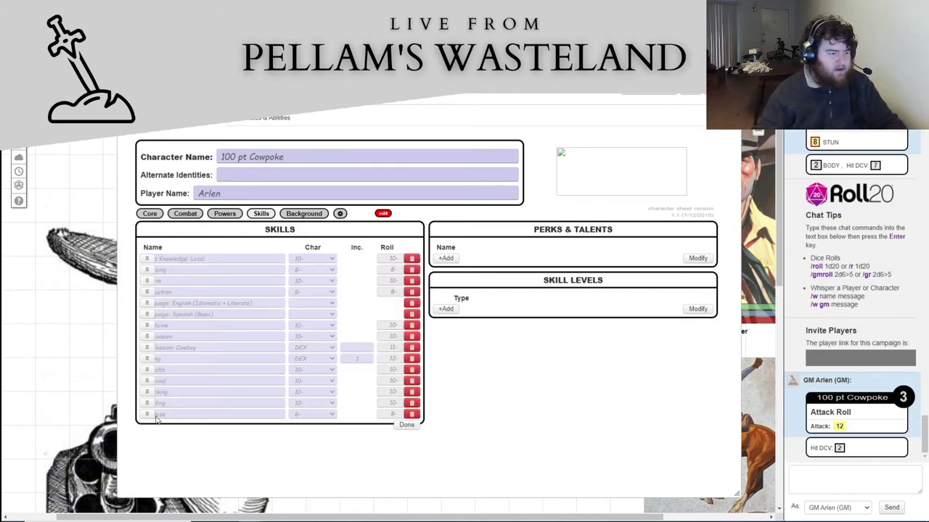
{"action": "left_click_drag", "start_coordinate": [147, 413], "coordinate": [151, 259]}
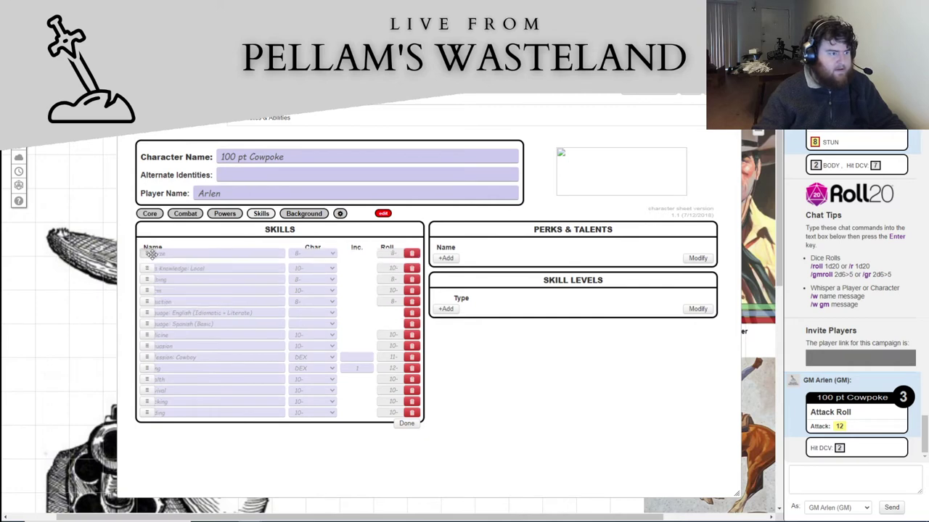
{"action": "left_click", "coordinate": [406, 423]}
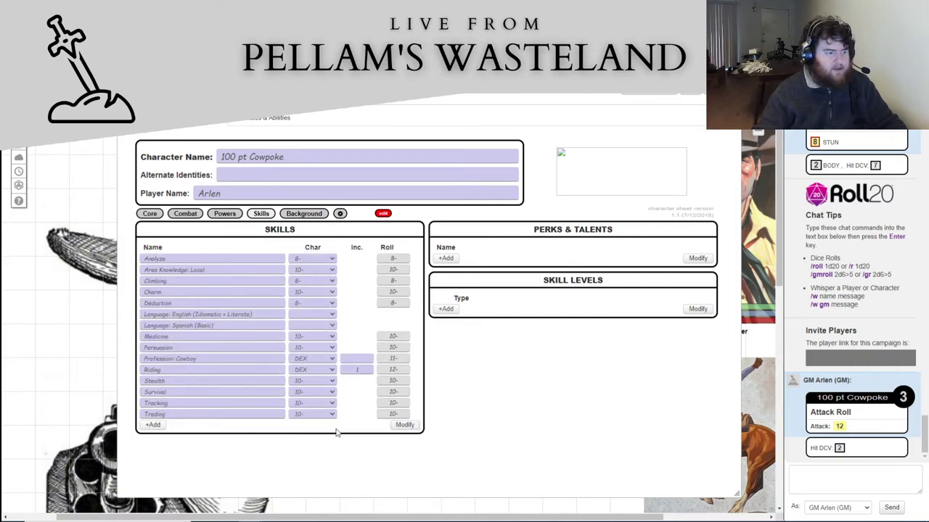
Add the skill "Animal Handler" based on the PRE characteristic
{"action": "left_click", "coordinate": [147, 427]}
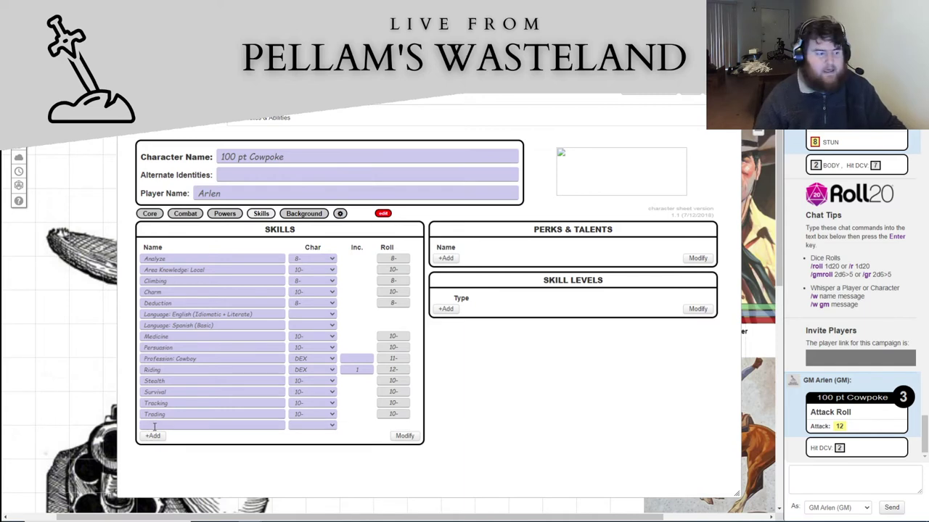
{"action": "type", "text": "Animal Handler"}
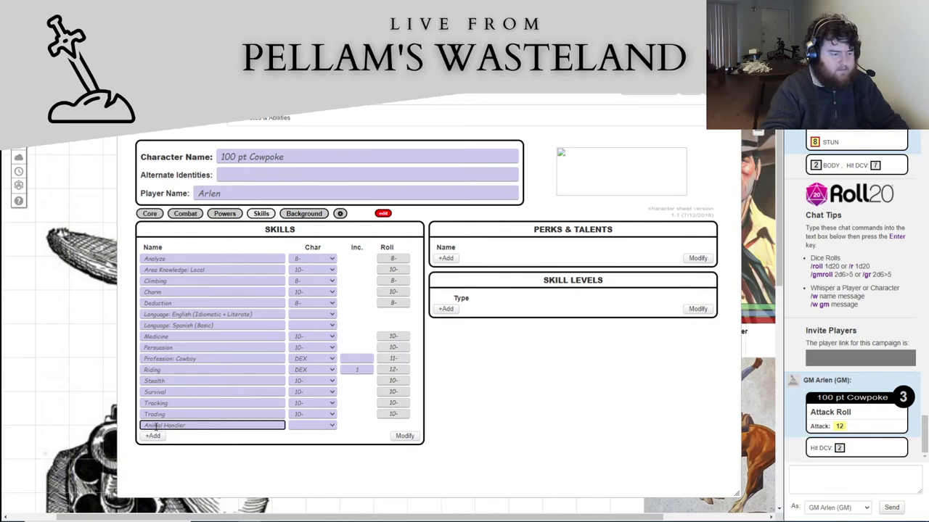
{"action": "left_click", "coordinate": [312, 425]}
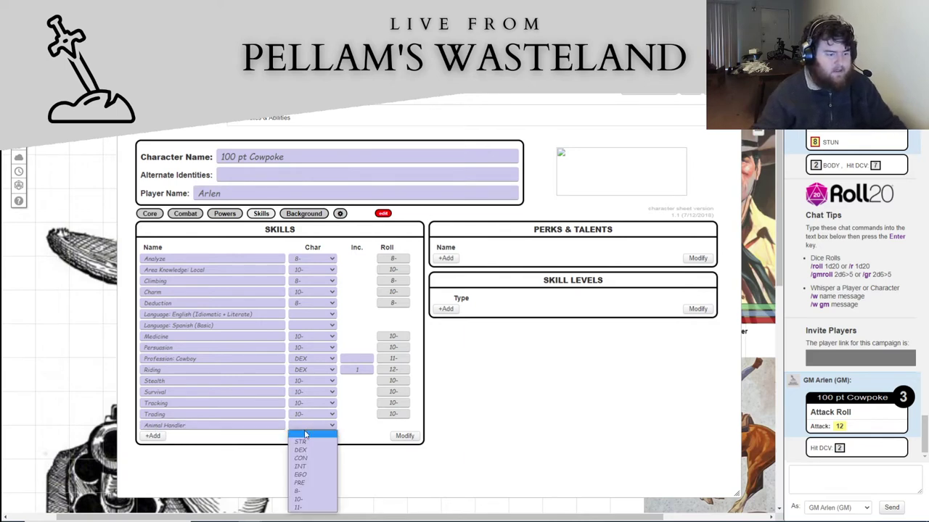
{"action": "left_click", "coordinate": [313, 482]}
Move the Animal Handler skill directly below Analyze in the skills list
{"action": "left_click", "coordinate": [404, 436]}
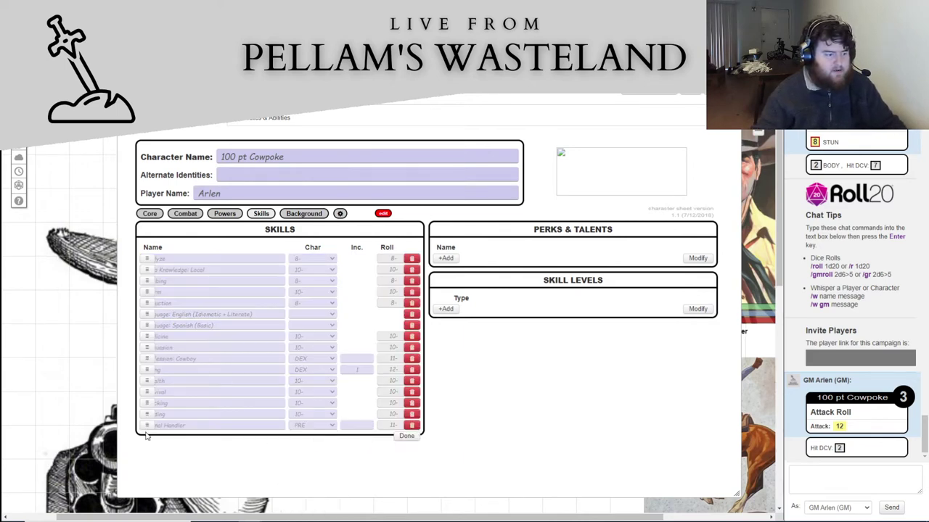
{"action": "left_click_drag", "start_coordinate": [146, 433], "coordinate": [145, 269]}
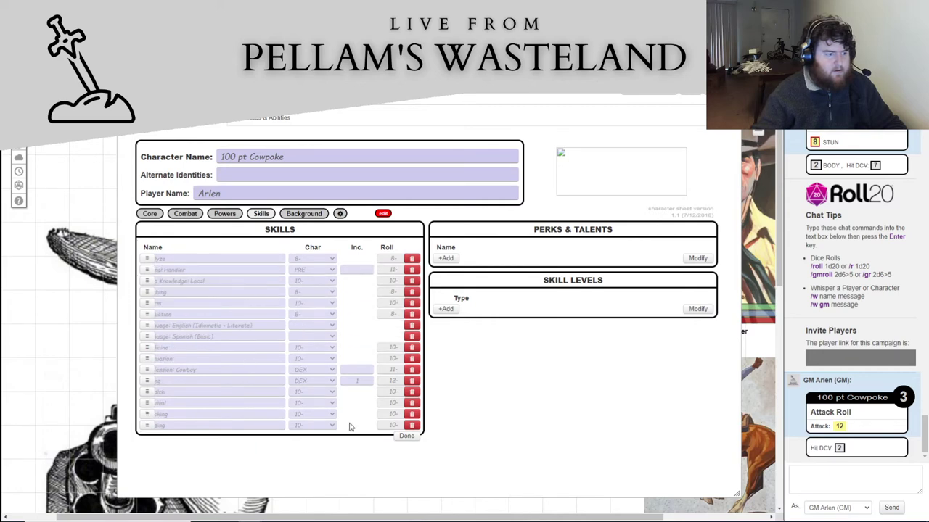
{"action": "left_click", "coordinate": [405, 436]}
Switch to the cost spreadsheet and list the item "Analyze 10" below the Trading item
{"action": "key", "text": "alt+Tab"}
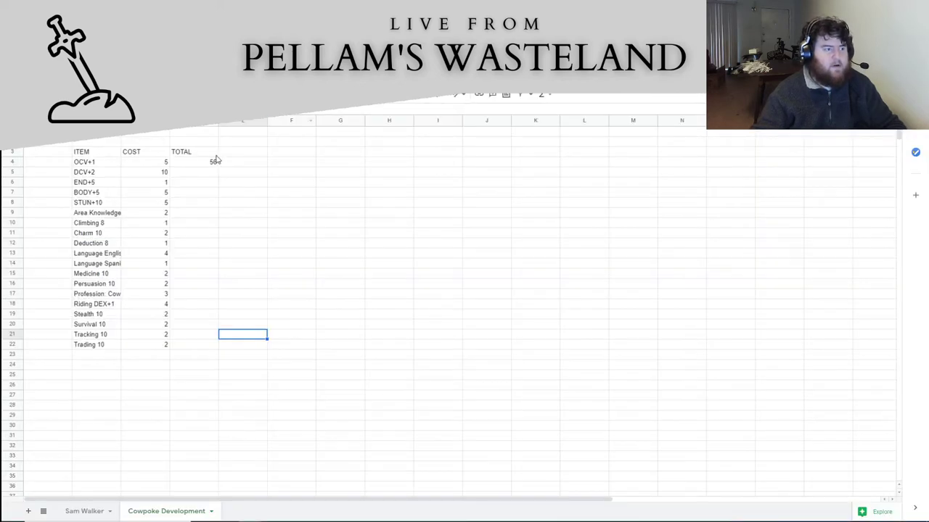
{"action": "left_click", "coordinate": [98, 356]}
{"action": "type", "text": "Analyzer"}
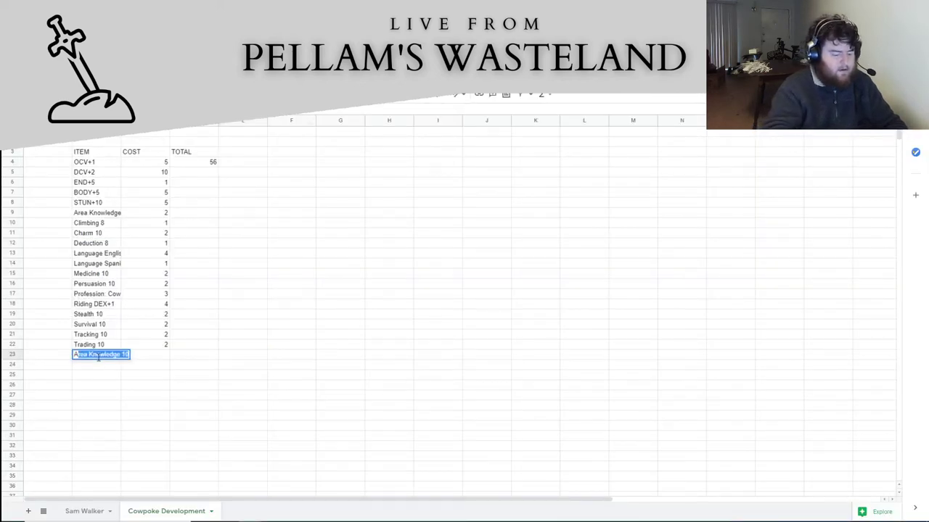
{"action": "key", "text": "BackSpace"}
{"action": "key", "text": "BackSpace"}
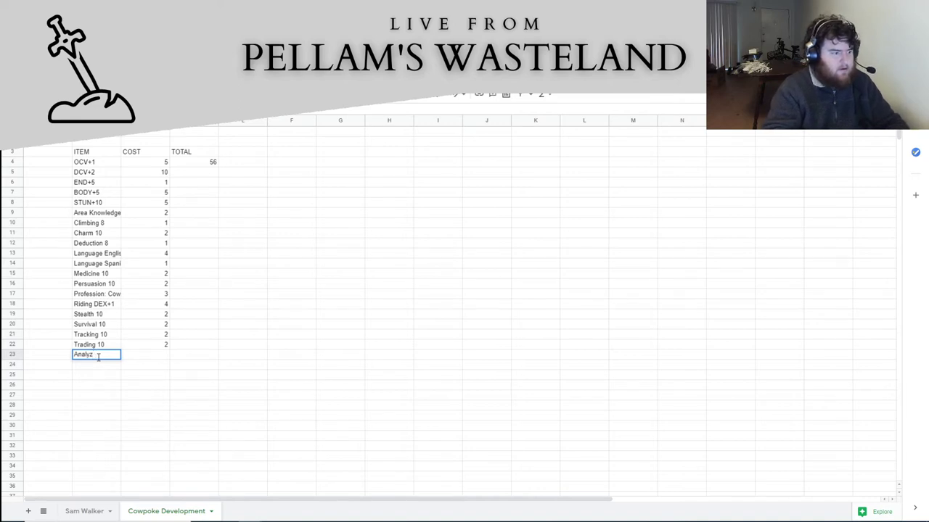
{"action": "type", "text": "er"}
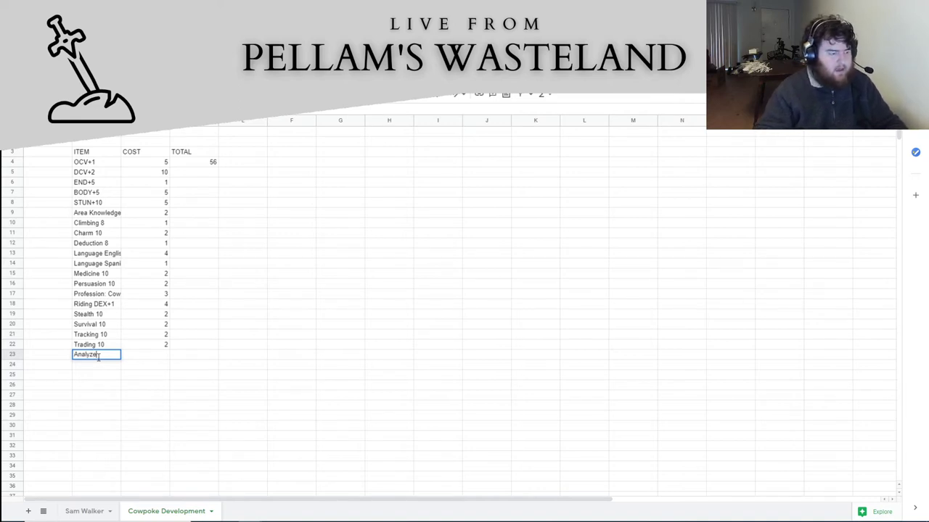
{"action": "key", "text": "Tab"}
{"action": "left_click", "coordinate": [97, 358]}
{"action": "double_click", "coordinate": [99, 358]}
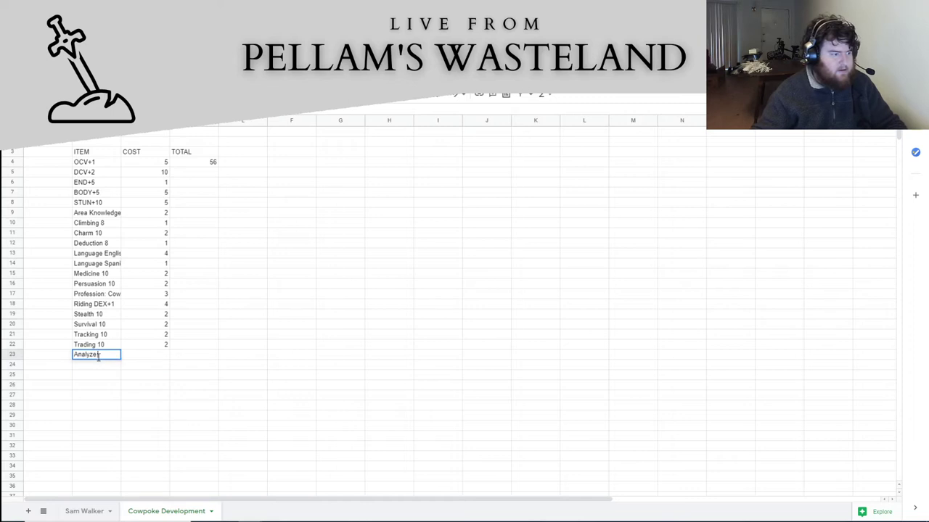
{"action": "type", "text": "10"}
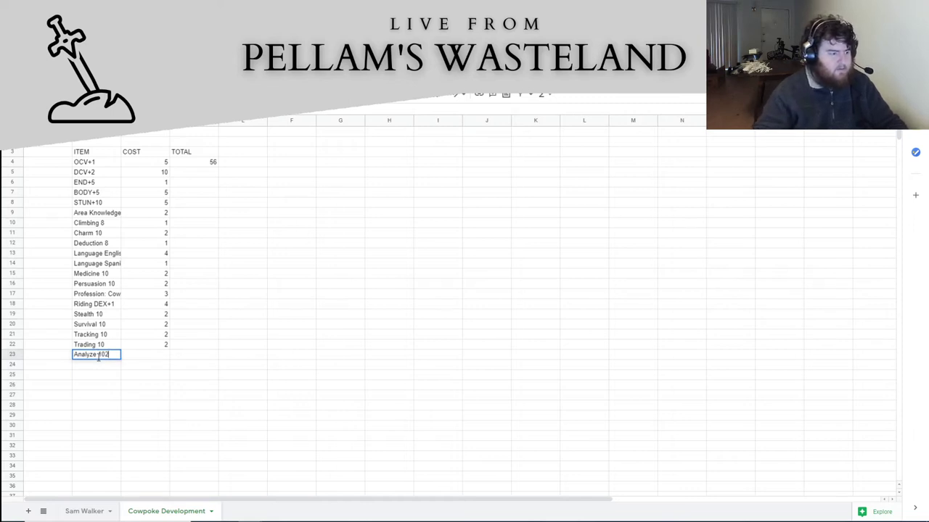
{"action": "key", "text": "BackSpace"}
{"action": "key", "text": "Return"}
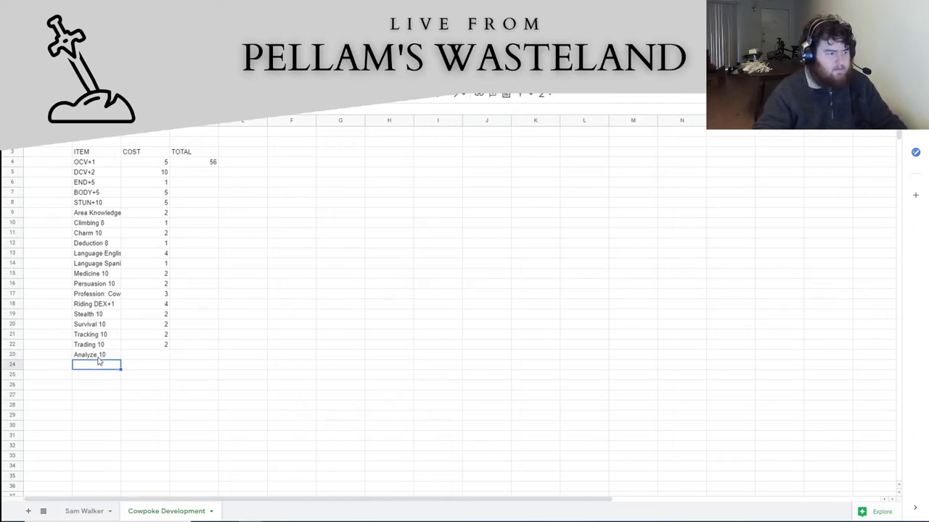
Enter a cost of 2 for the Analyze item
{"action": "key", "text": "Up"}
{"action": "key", "text": "Right"}
{"action": "type", "text": "2"}
{"action": "key", "text": "Return"}
{"action": "key", "text": "Left"}
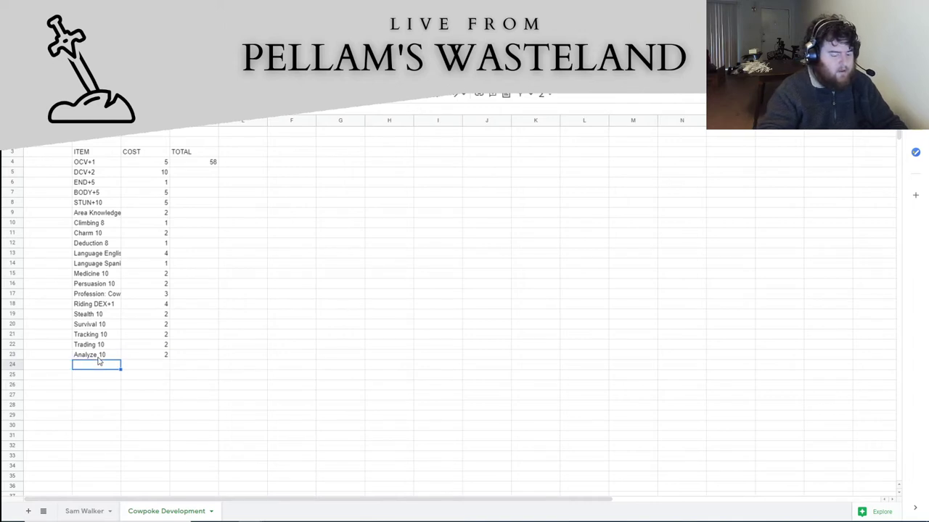
List the item "Animal Handler PRE" below the Analyze item and enter a cost of 3 for it
{"action": "type", "text": "Ani"}
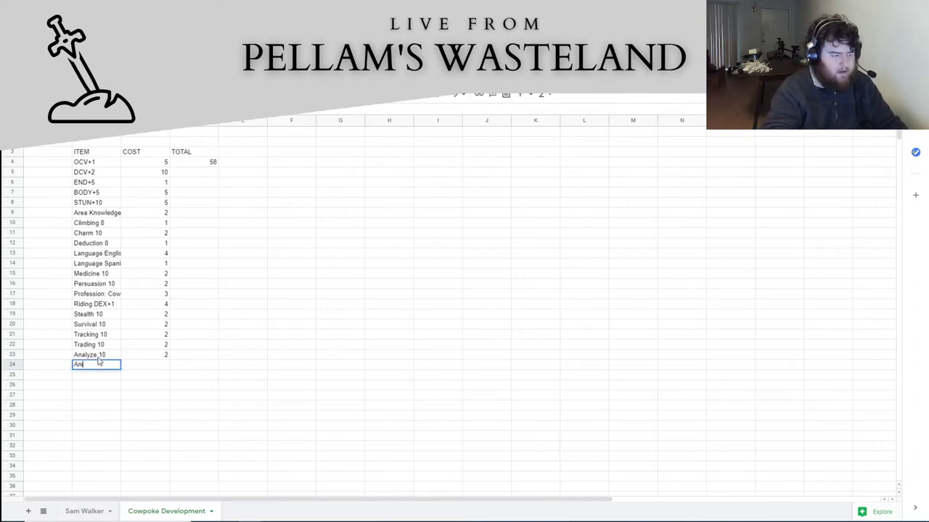
{"action": "type", "text": "mal Hand"}
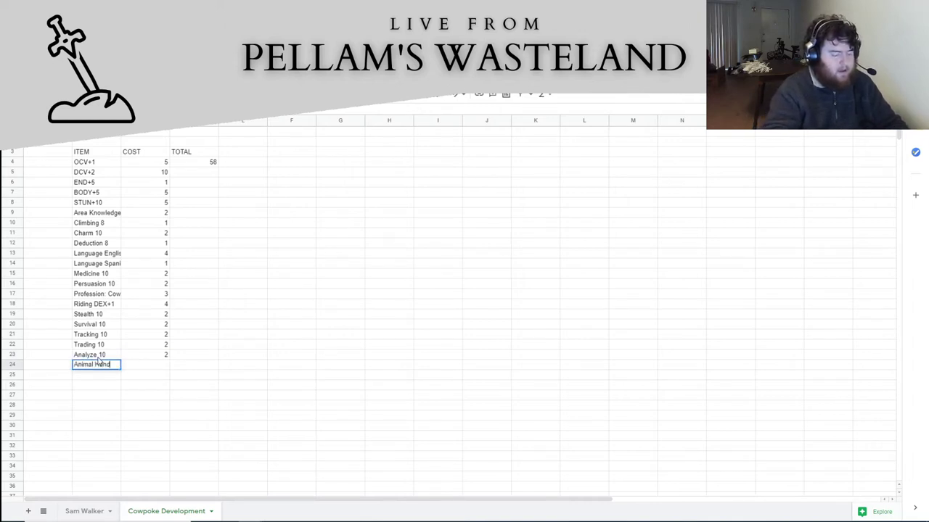
{"action": "type", "text": "ler"}
{"action": "key", "text": "Tab"}
{"action": "key", "text": "Left"}
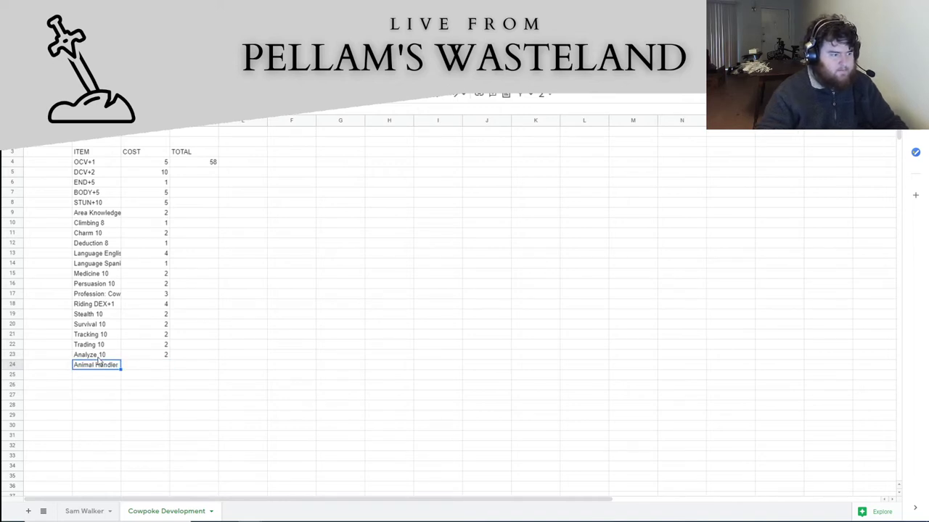
{"action": "key", "text": "Return"}
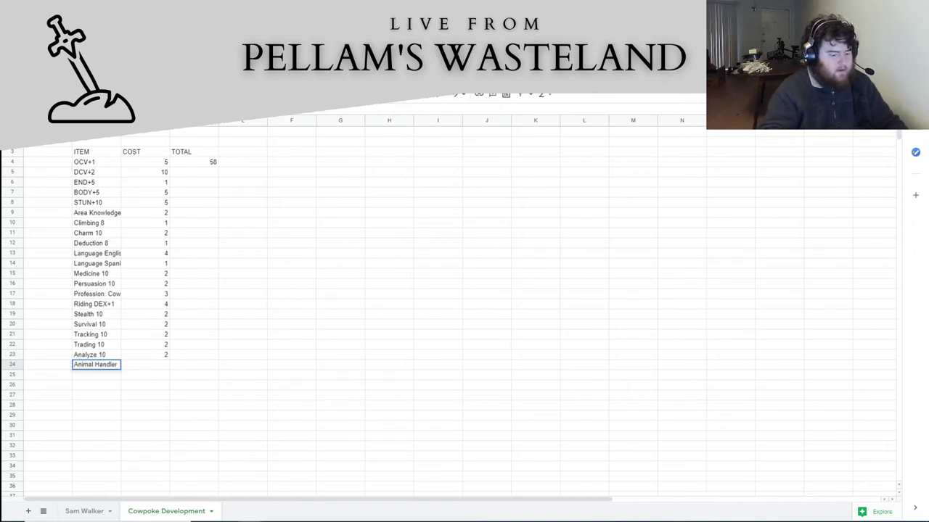
{"action": "type", "text": "PRE"}
{"action": "left_click", "coordinate": [201, 375]}
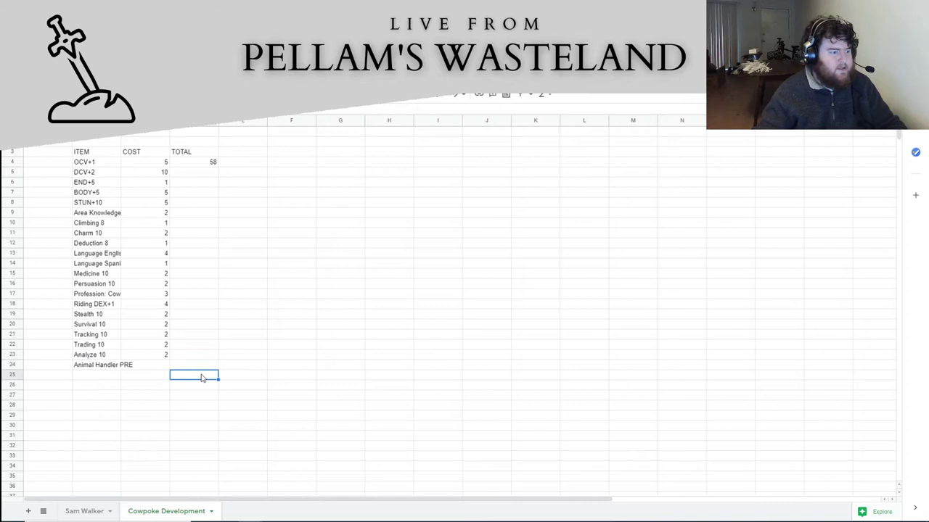
{"action": "left_click", "coordinate": [165, 368]}
{"action": "type", "text": "3"}
{"action": "left_click", "coordinate": [200, 405]}
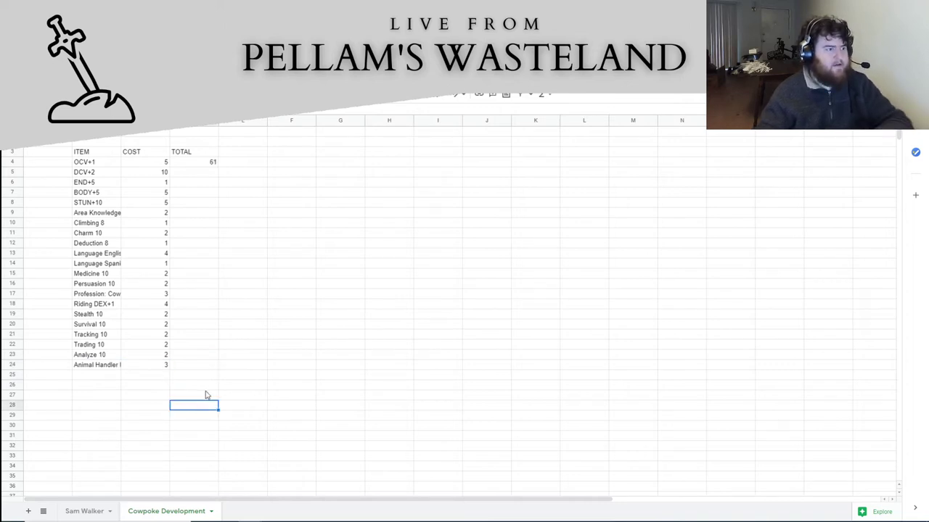
Switch to the Roll20 character sheet and add a Breakfall skill based on DEX
{"action": "key", "text": "alt+Tab"}
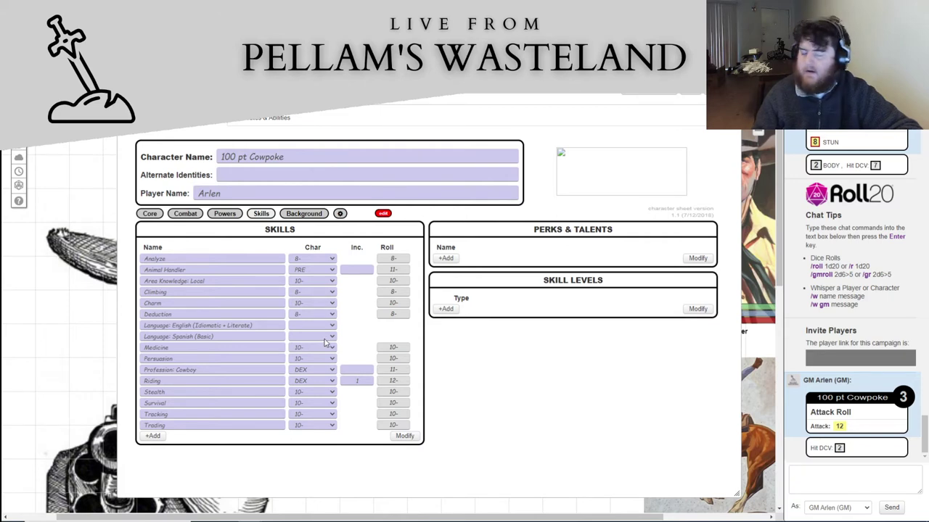
{"action": "left_click", "coordinate": [149, 436]}
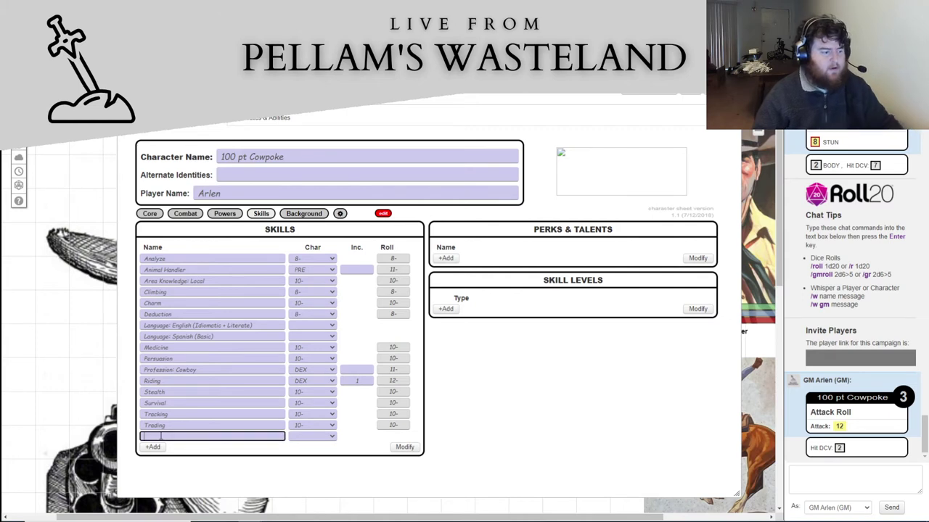
{"action": "left_click", "coordinate": [148, 436]}
{"action": "type", "text": "Breakfall"}
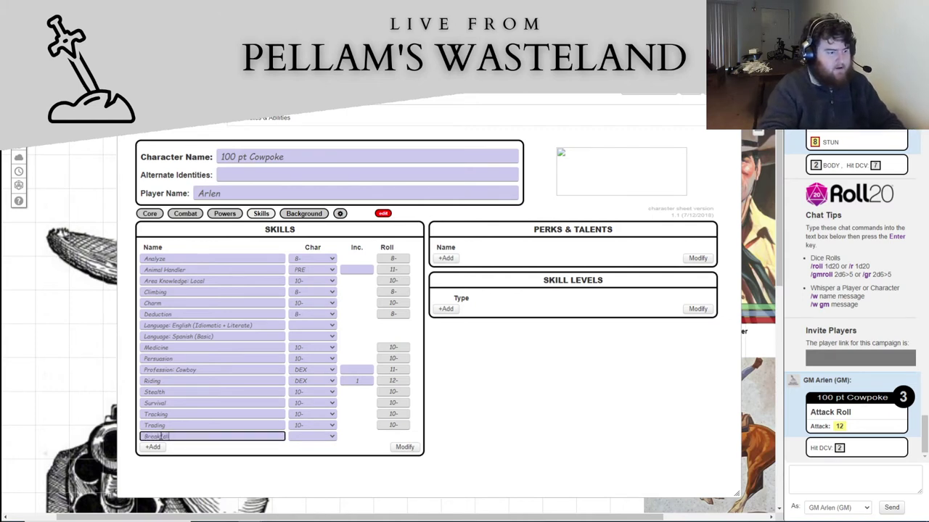
{"action": "left_click", "coordinate": [315, 444]}
{"action": "left_click", "coordinate": [316, 436]}
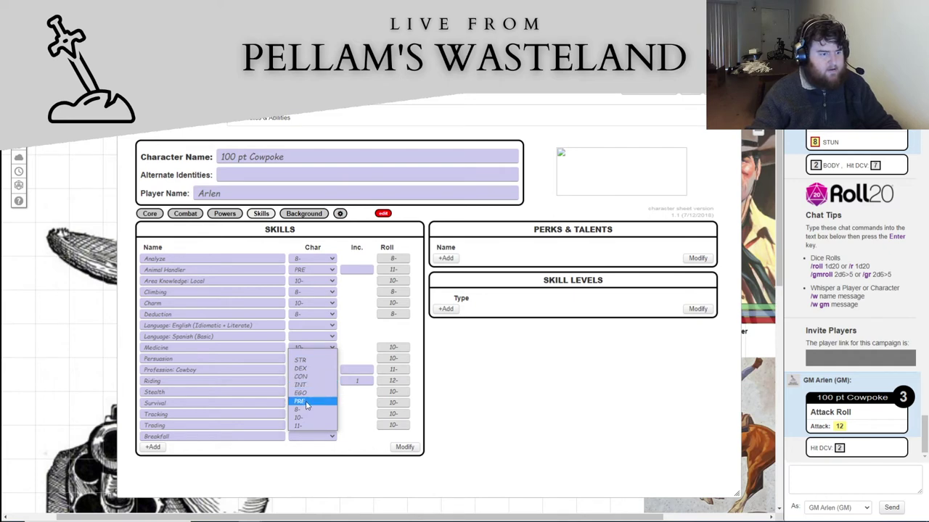
{"action": "left_click", "coordinate": [313, 369]}
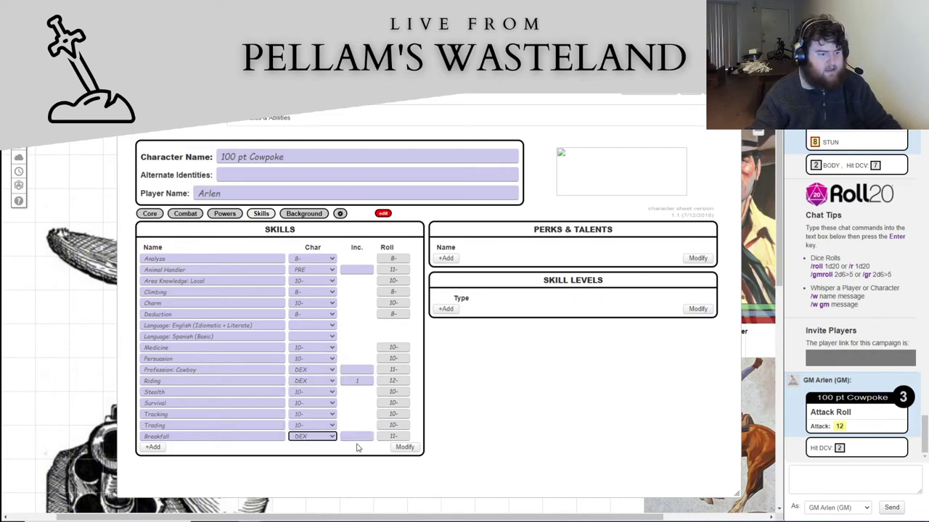
Move the Breakfall skill directly below Area Knowledge: Local in the skills list
{"action": "left_click", "coordinate": [401, 447]}
{"action": "left_click_drag", "start_coordinate": [158, 436], "coordinate": [214, 292]}
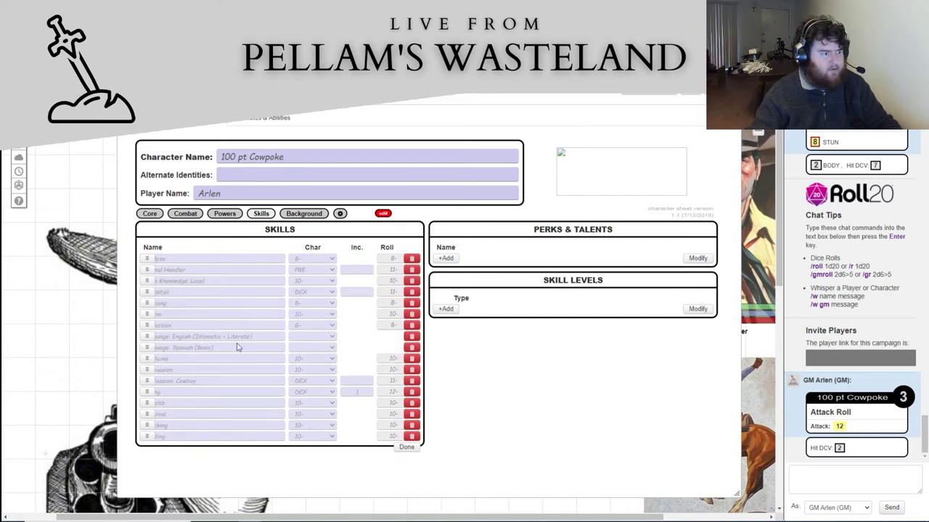
{"action": "left_click", "coordinate": [406, 447]}
Switch to the cost spreadsheet, list the item "Breakfall DEX" below the Animal Handler item and enter a cost of 3 for it
{"action": "key", "text": "alt+Tab"}
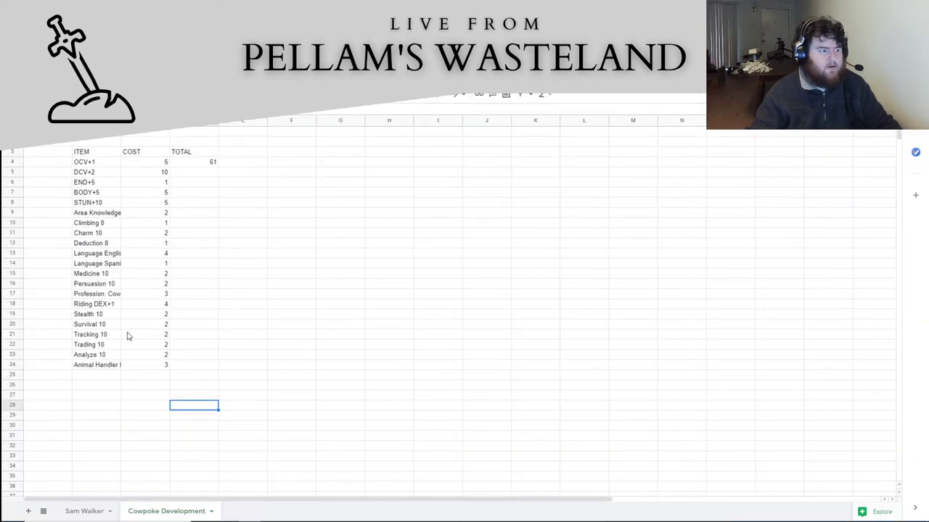
{"action": "left_click", "coordinate": [107, 373]}
{"action": "type", "text": "Breakfa"}
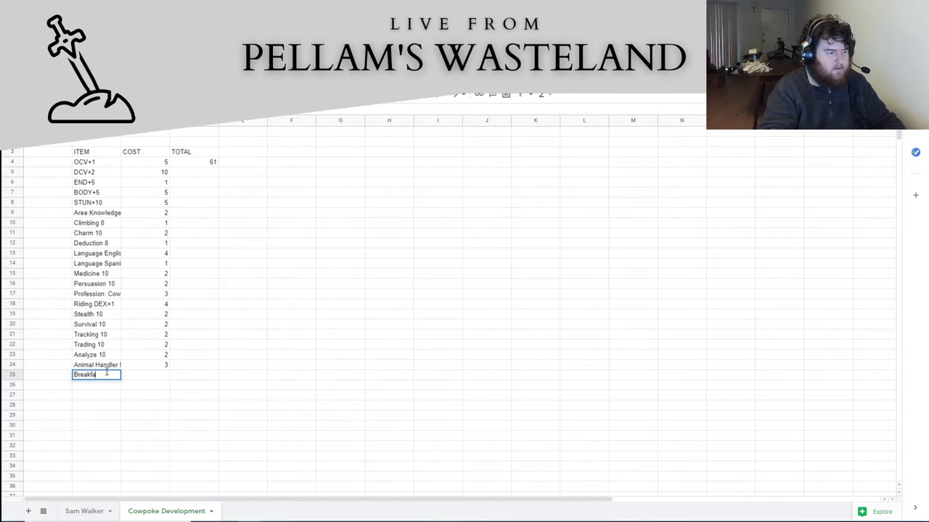
{"action": "type", "text": "ll DEX"}
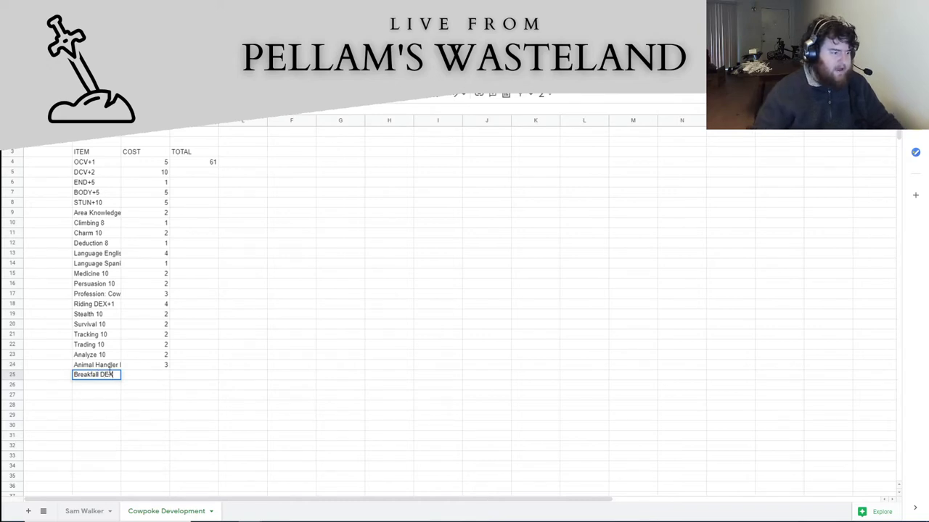
{"action": "left_click", "coordinate": [148, 378]}
{"action": "type", "text": "3"}
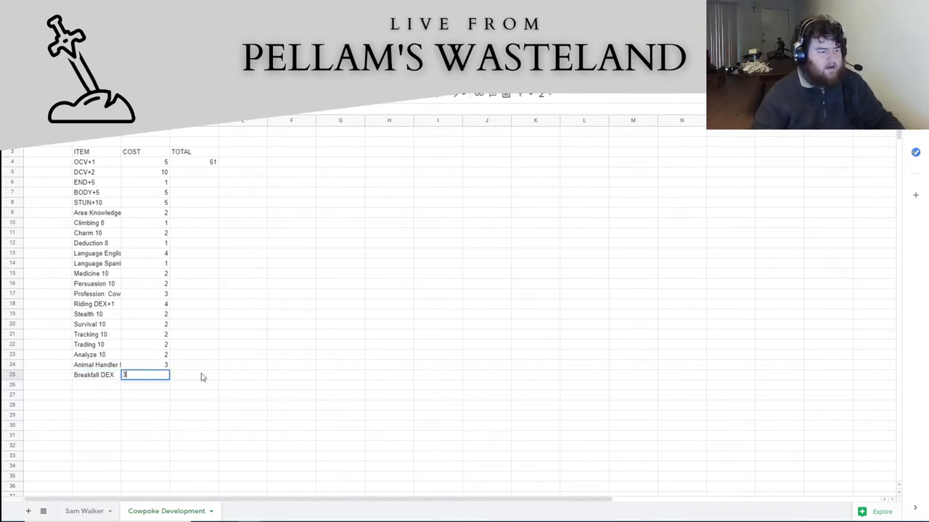
{"action": "left_click", "coordinate": [203, 376]}
Switch to the Roll20 character sheet and add a Fast Draw skill based on DEX
{"action": "key", "text": "alt+Tab"}
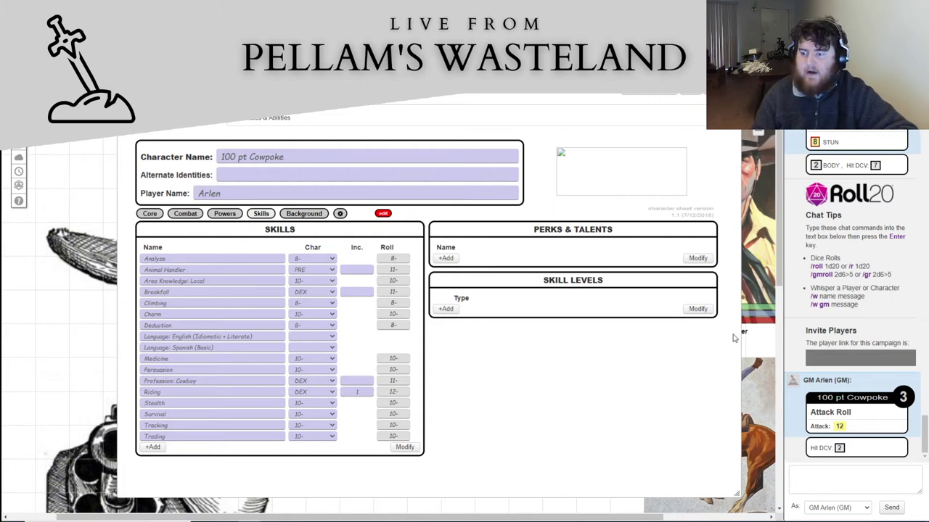
{"action": "left_click", "coordinate": [153, 447]}
{"action": "left_click", "coordinate": [165, 447]}
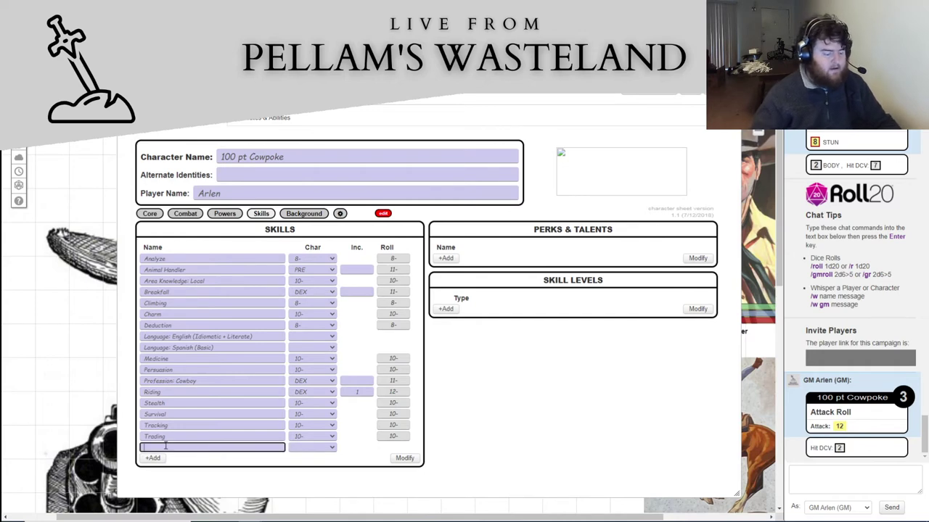
{"action": "type", "text": "Fast Draw"}
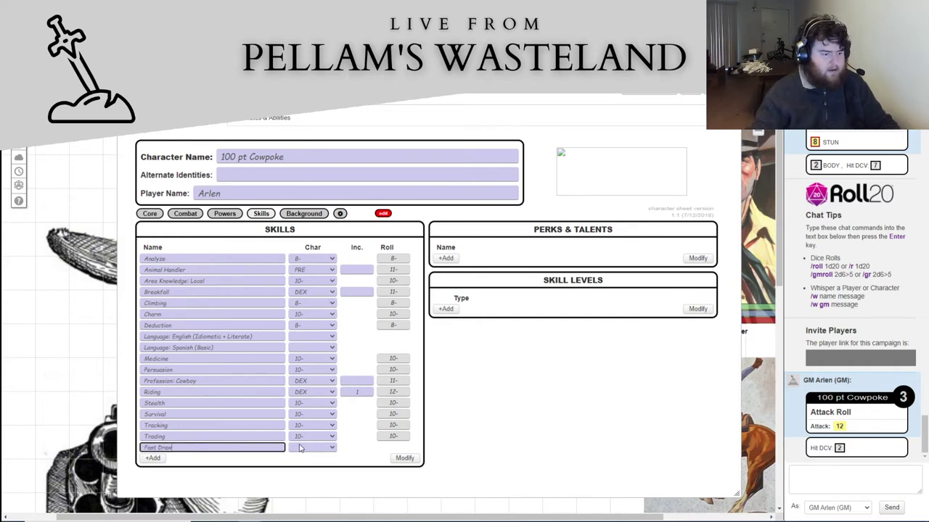
{"action": "left_click", "coordinate": [301, 448]}
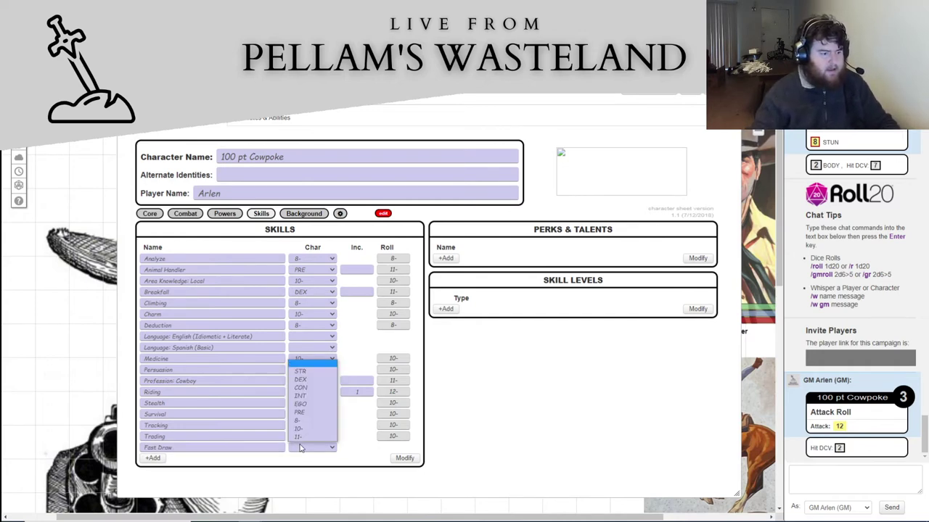
{"action": "left_click", "coordinate": [301, 379]}
Move the Fast Draw skill directly below Deduction in the skills list
{"action": "left_click", "coordinate": [405, 458]}
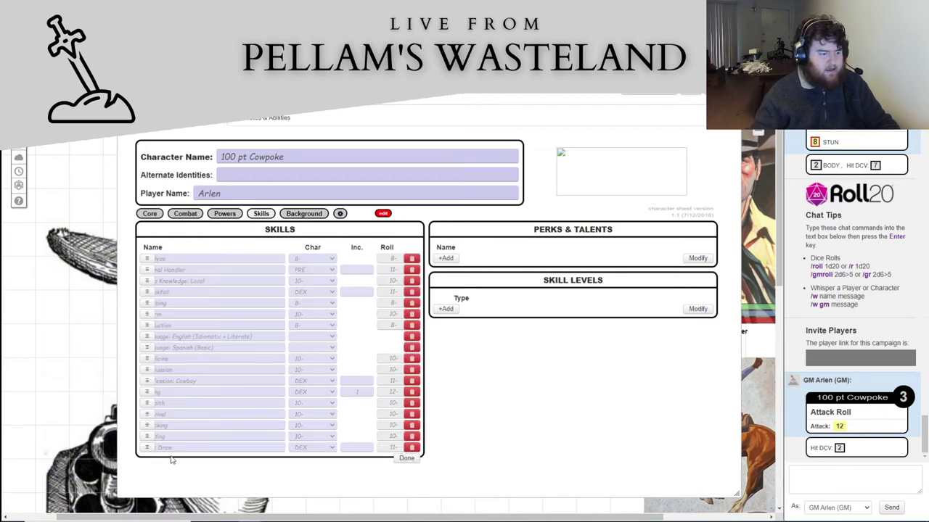
{"action": "left_click_drag", "start_coordinate": [147, 448], "coordinate": [147, 335]}
{"action": "left_click", "coordinate": [406, 457]}
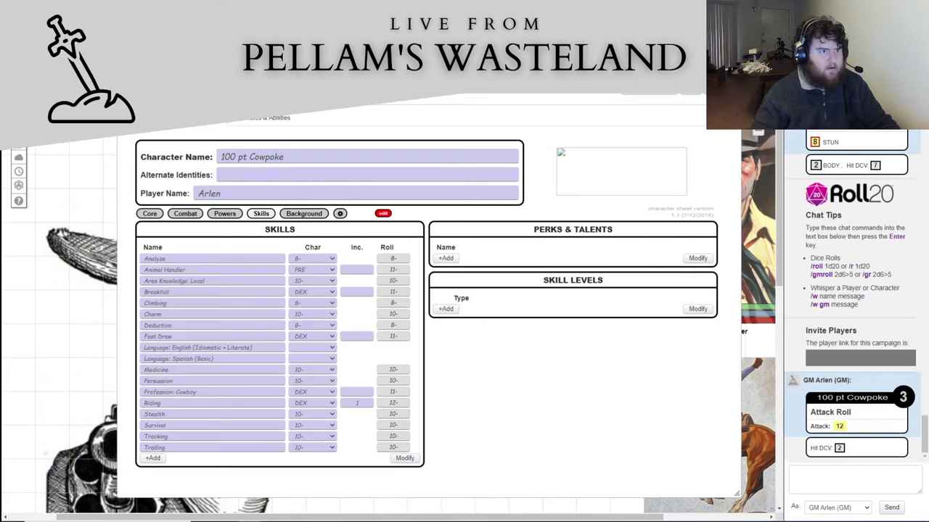
Switch to the cost spreadsheet and select the empty item cell below Breakfall DEX
{"action": "key", "text": "alt+Tab"}
{"action": "left_click", "coordinate": [91, 384]}
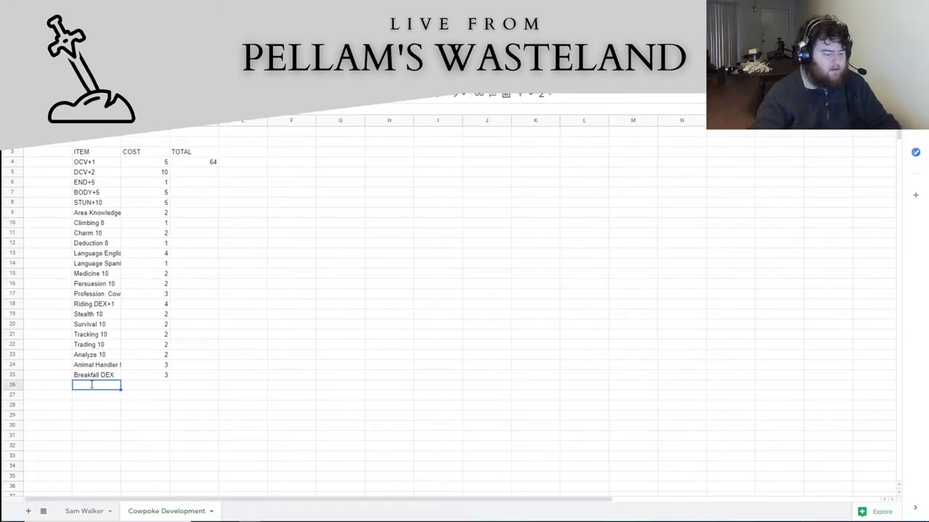
Add the item Fast Draw DEX with a cost of 3 in the row below Breakfall DEX
{"action": "type", "text": "Fast"}
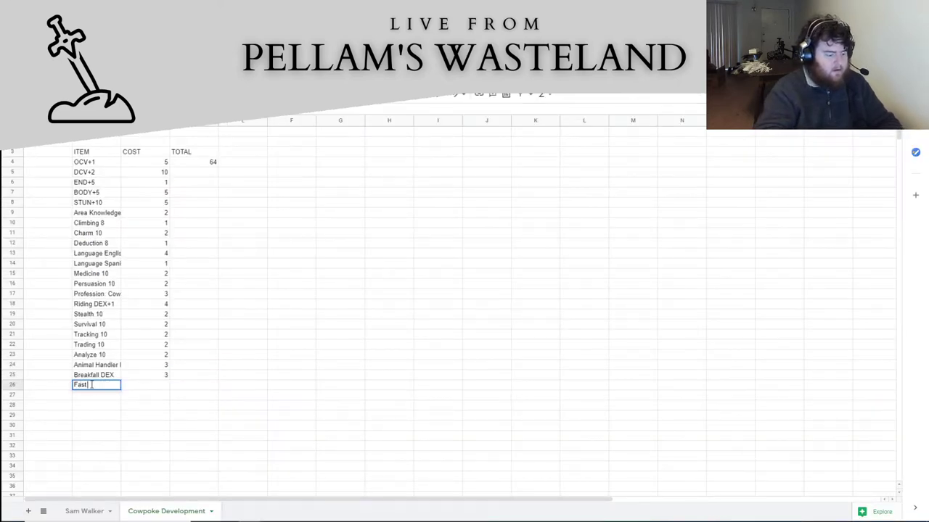
{"action": "type", "text": " Draw DEX"}
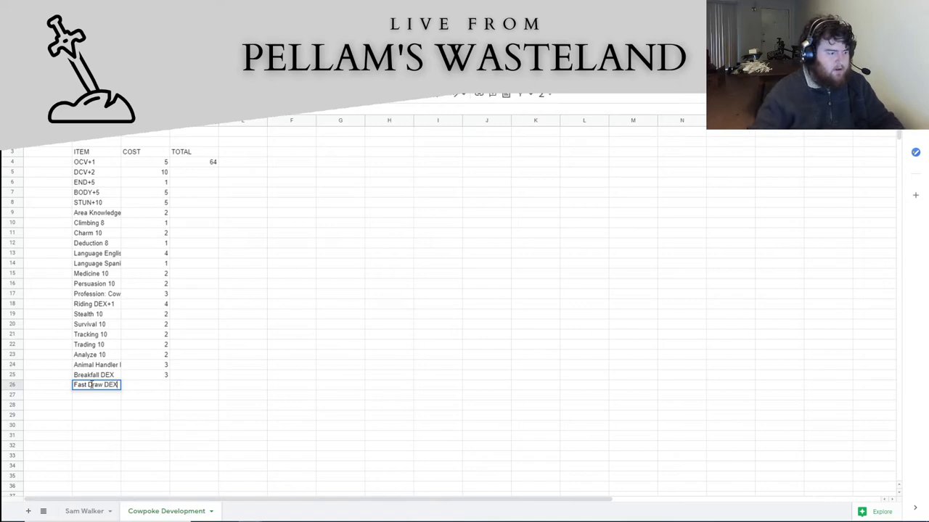
{"action": "left_click", "coordinate": [166, 390]}
{"action": "type", "text": "3"}
{"action": "left_click", "coordinate": [211, 390]}
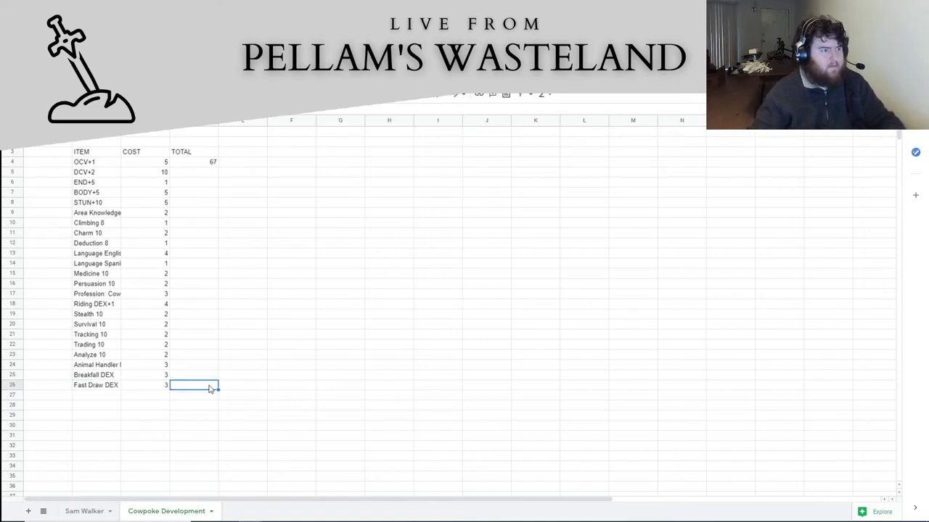
Switch to the Roll20 character sheet and add a Gambling skill with its characteristic set to 10-
{"action": "key", "text": "alt+Tab"}
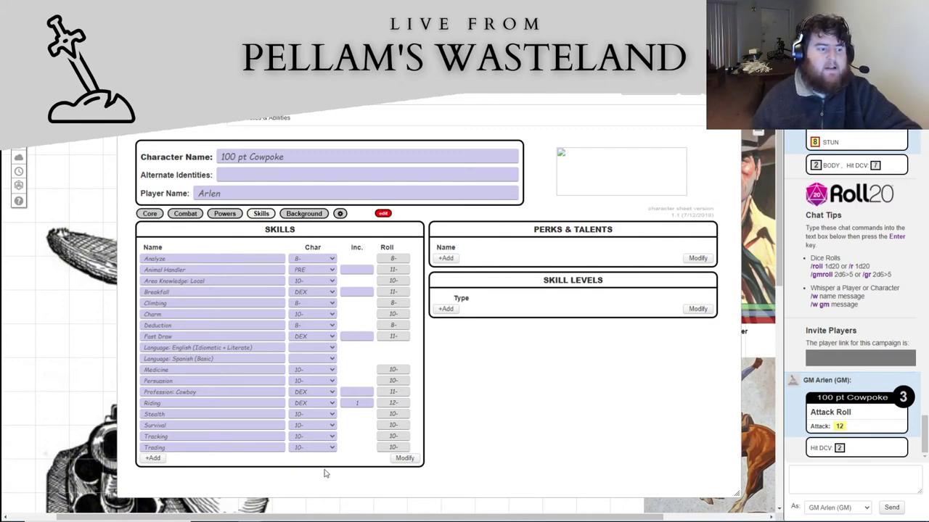
{"action": "left_click", "coordinate": [153, 459]}
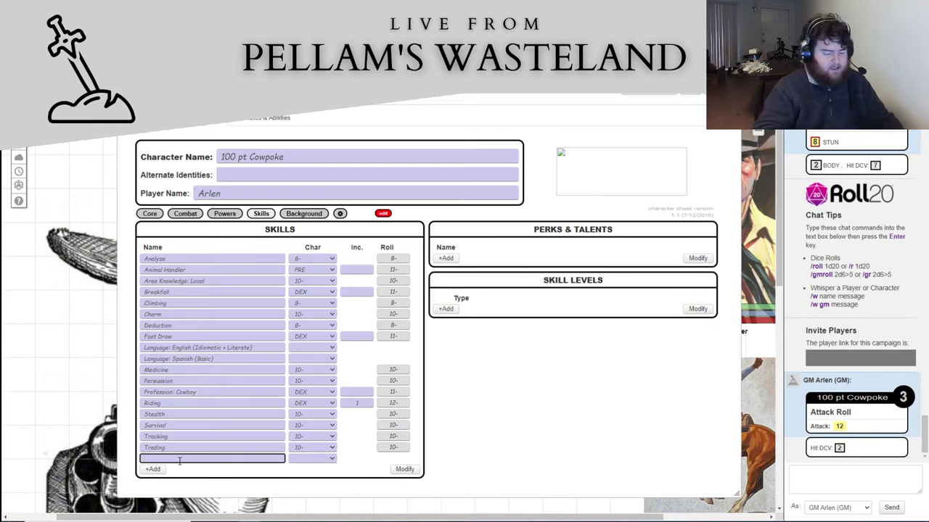
{"action": "type", "text": "Sambling"}
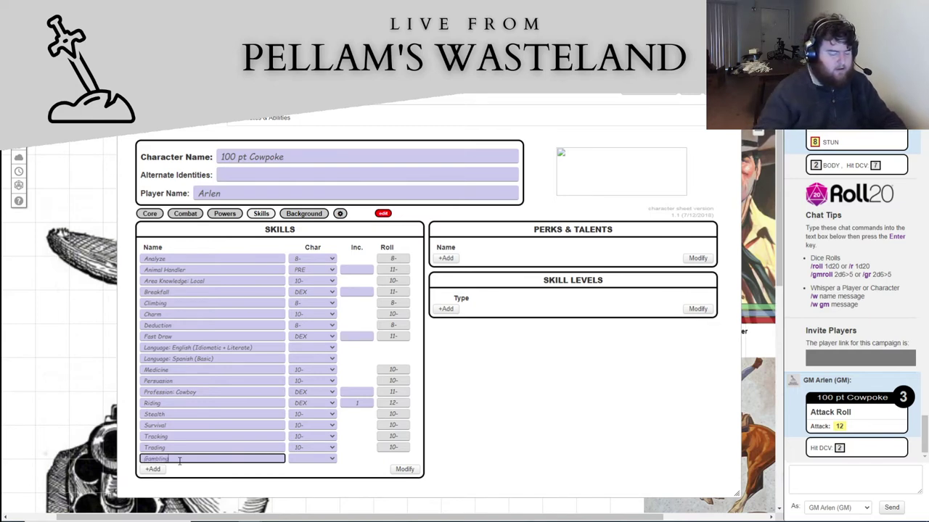
{"action": "left_click", "coordinate": [298, 459]}
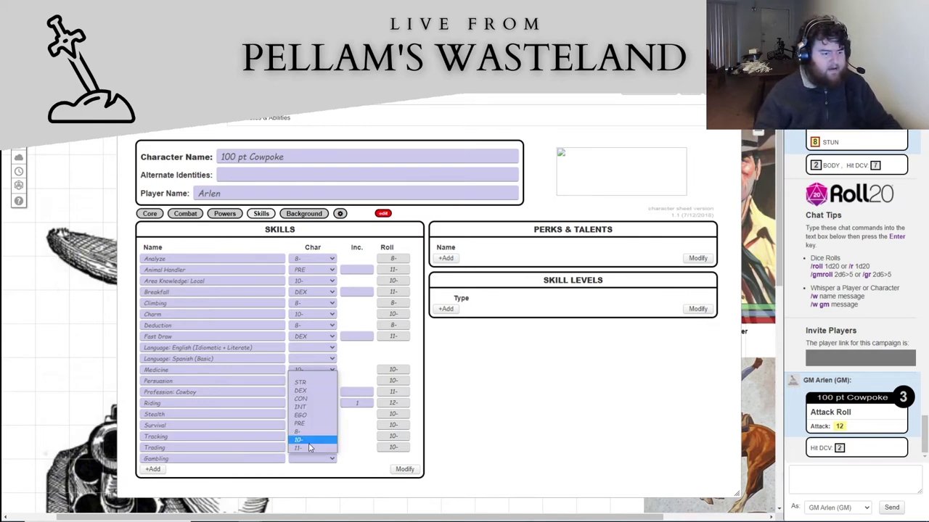
{"action": "left_click", "coordinate": [305, 438]}
Move the Gambling skill up the skills list to sit between Fast Draw and Language: English
{"action": "left_click", "coordinate": [404, 470]}
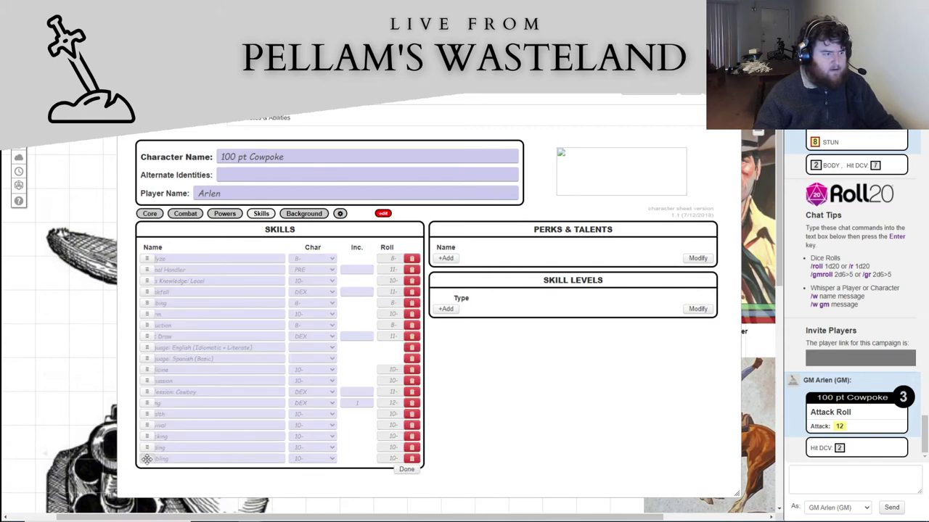
{"action": "left_click_drag", "start_coordinate": [147, 459], "coordinate": [145, 349]}
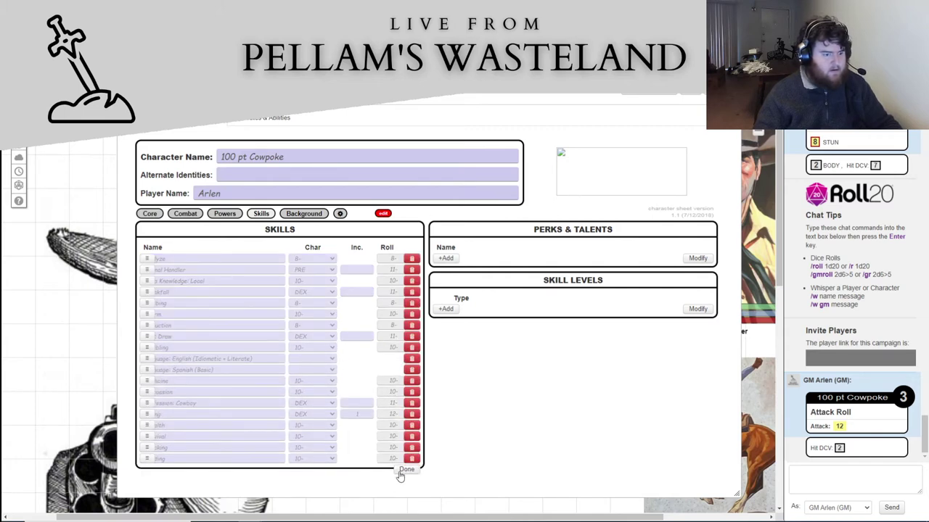
{"action": "left_click", "coordinate": [406, 468]}
Switch to the Cowpoke Development spreadsheet and add Gambling 10 with a cost of 2 below Fast Draw DEX
{"action": "key", "text": "alt+Tab"}
{"action": "left_click", "coordinate": [113, 399]}
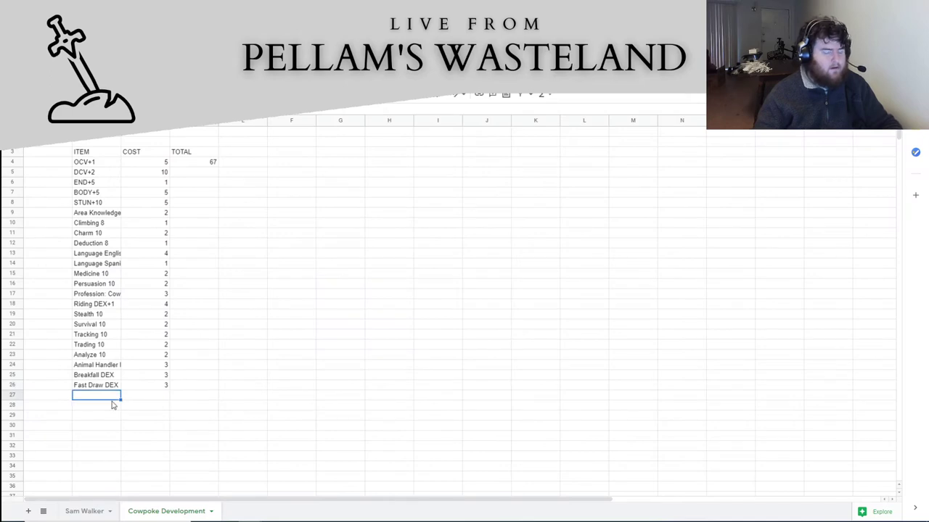
{"action": "type", "text": "Gambling"}
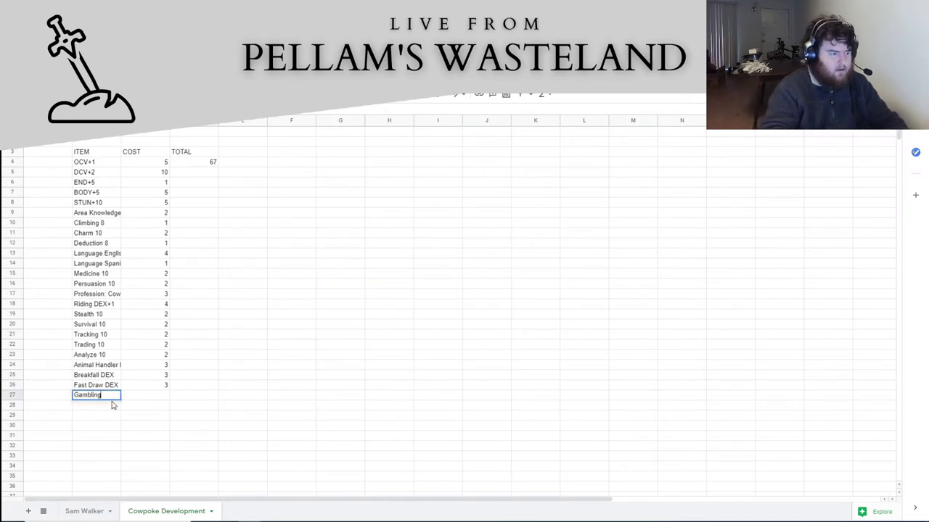
{"action": "type", "text": " 10"}
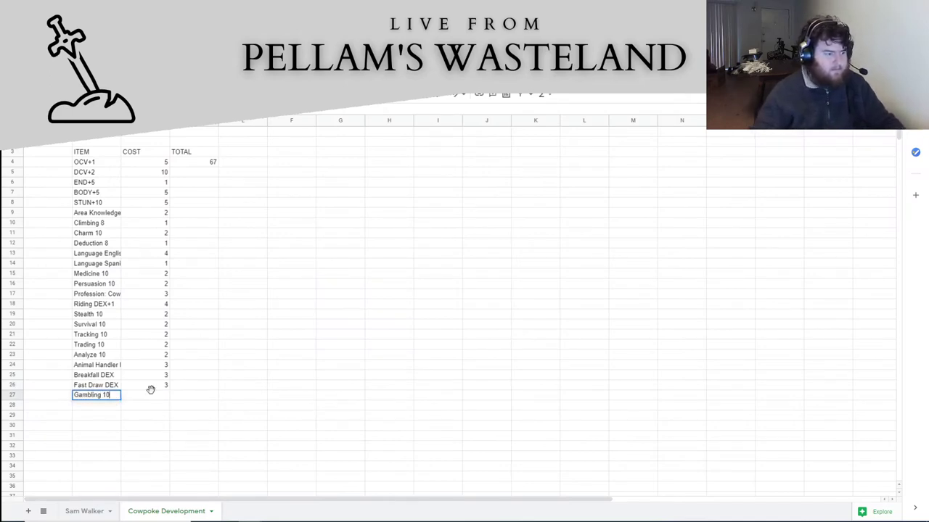
{"action": "key", "text": "Tab"}
{"action": "type", "text": "3"}
{"action": "key", "text": "Tab"}
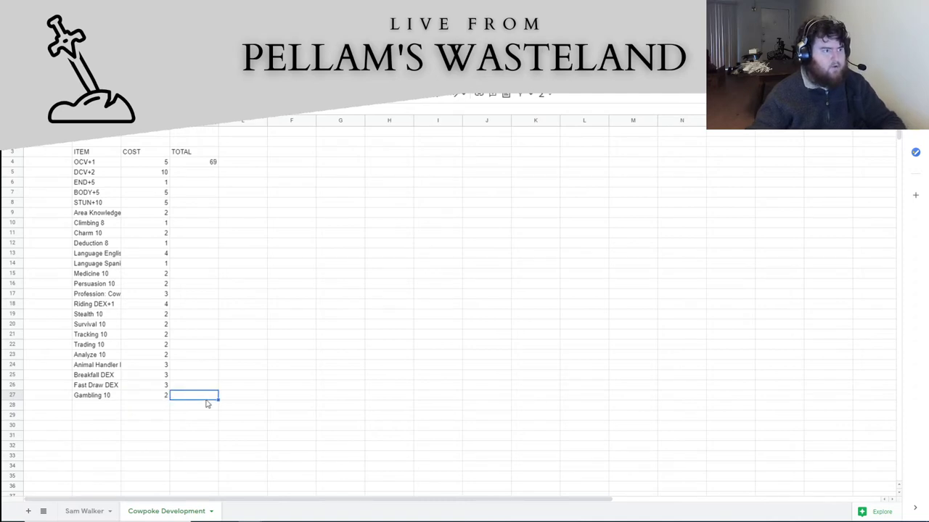
Switch to the Roll20 character sheet and set the Medicine skill's characteristic to INT
{"action": "key", "text": "alt+Tab"}
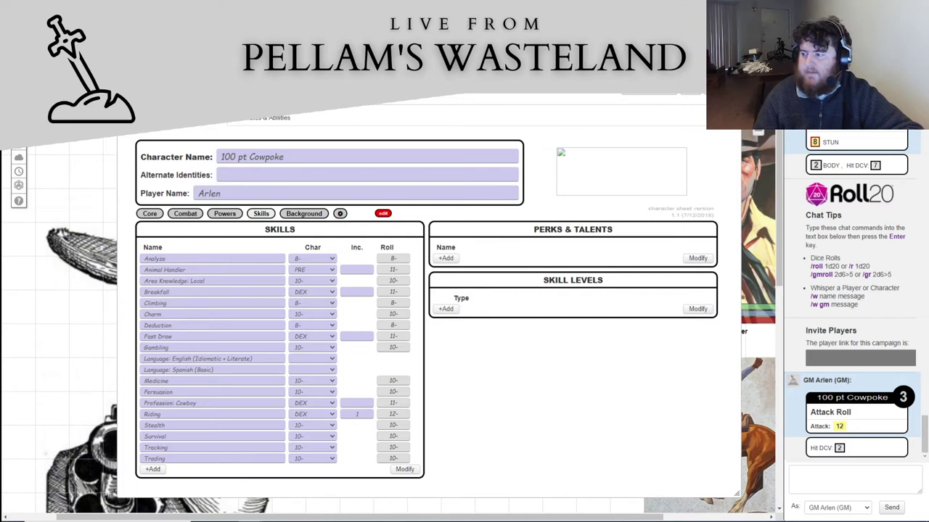
{"action": "left_click", "coordinate": [309, 382]}
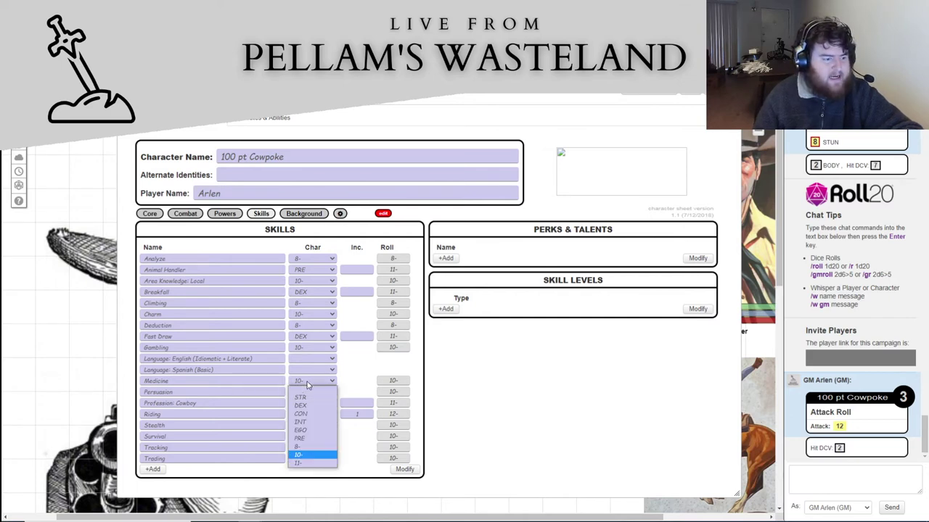
{"action": "left_click", "coordinate": [315, 422]}
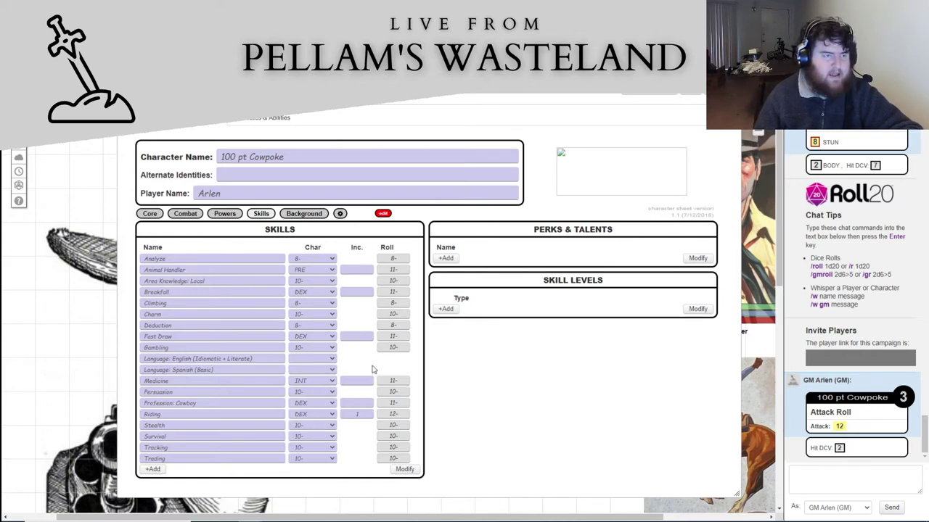
Switch to the spreadsheet, change the Medicine item to Medicine INT, and set its cost to 3
{"action": "key", "text": "ctrl+Tab"}
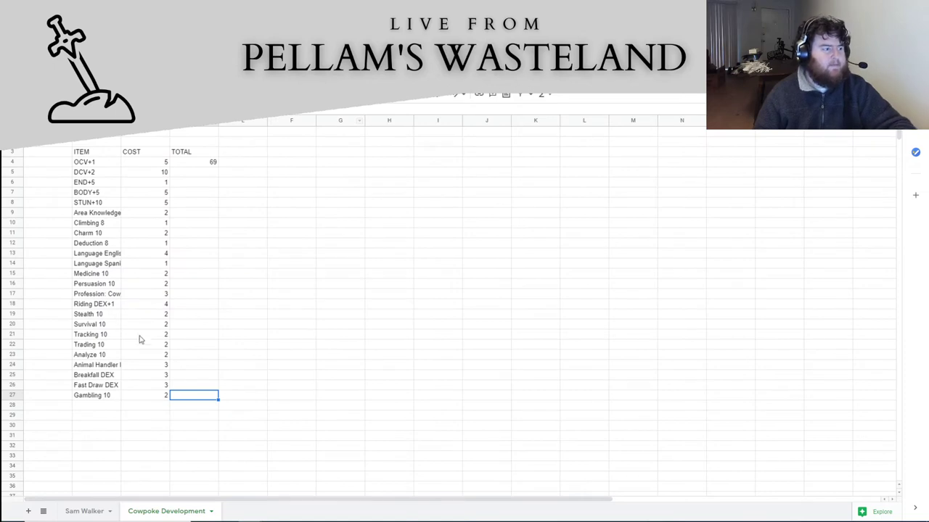
{"action": "left_click", "coordinate": [109, 273]}
{"action": "double_click", "coordinate": [109, 273]}
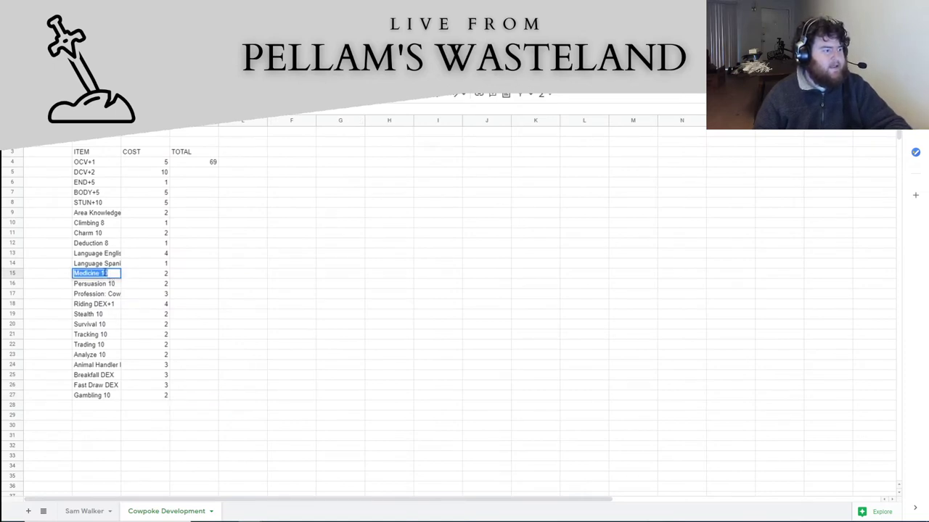
{"action": "key", "text": "End"}
{"action": "key", "text": "BackSpace"}
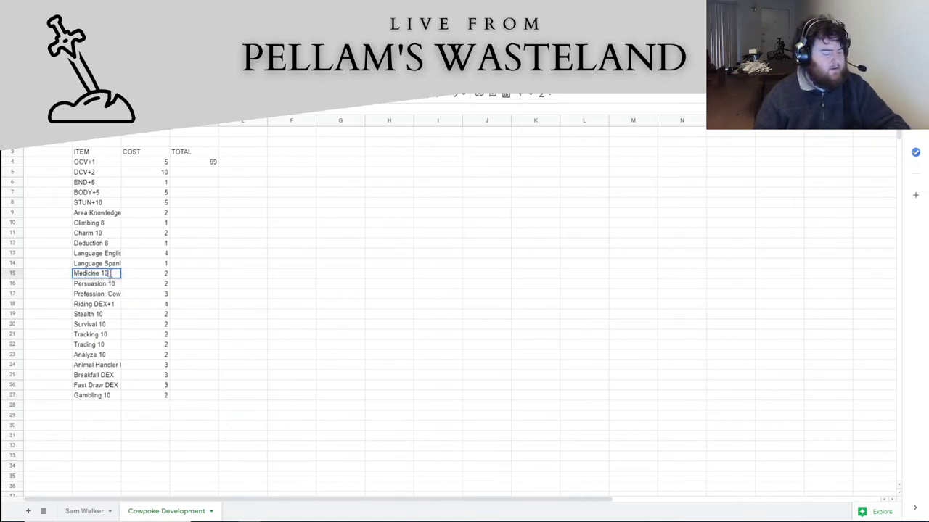
{"action": "key", "text": "BackSpace"}
{"action": "type", "text": "INT"}
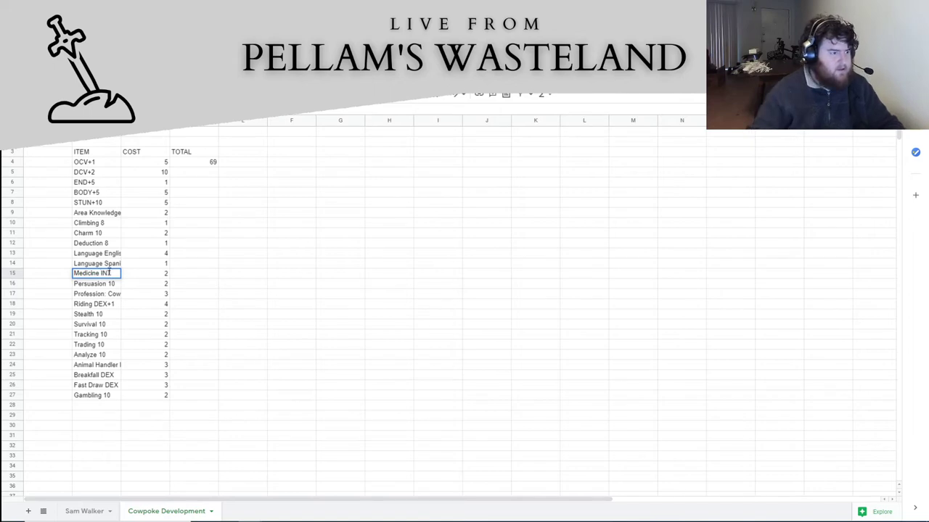
{"action": "left_click", "coordinate": [164, 277]}
{"action": "type", "text": "3"}
{"action": "left_click", "coordinate": [240, 316]}
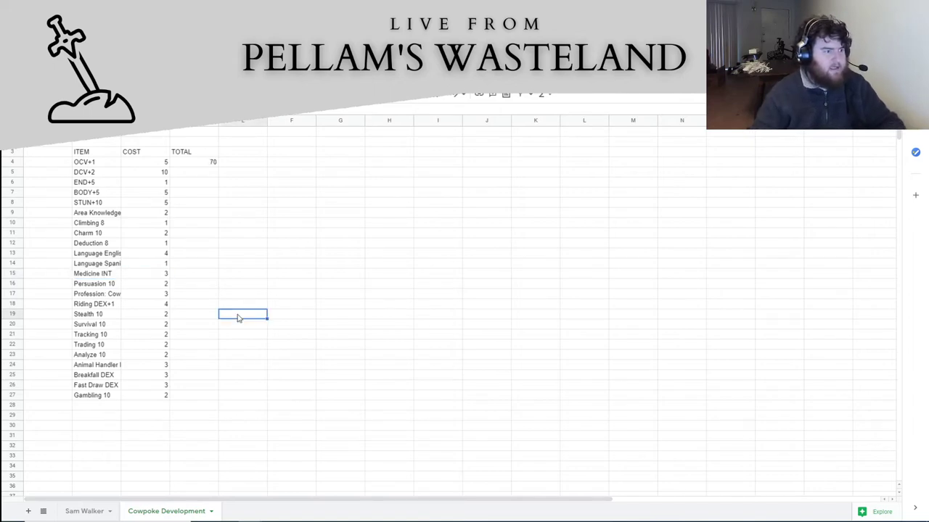
Switch to the Roll20 character sheet and add a correctly spelled Navigation skill with its characteristic set to 10-
{"action": "key", "text": "alt+Tab"}
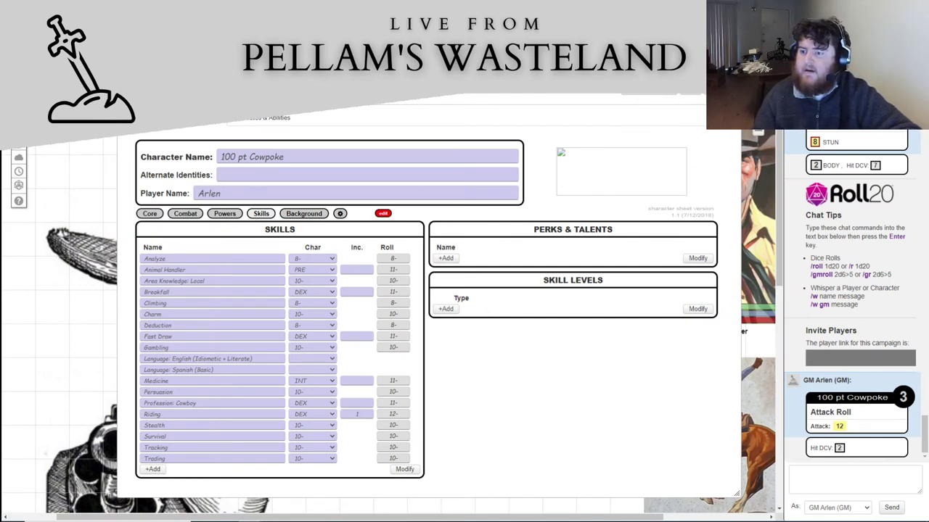
{"action": "left_click", "coordinate": [154, 469]}
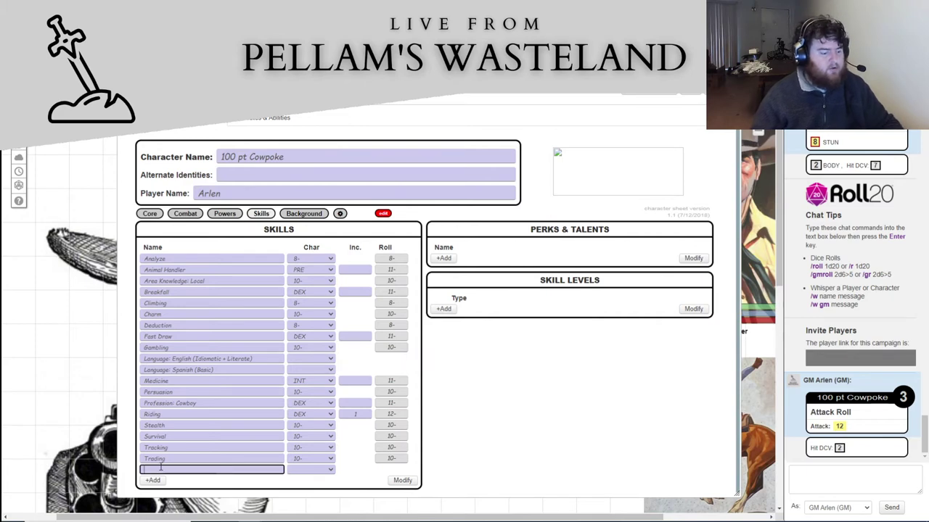
{"action": "type", "text": "Naviga"}
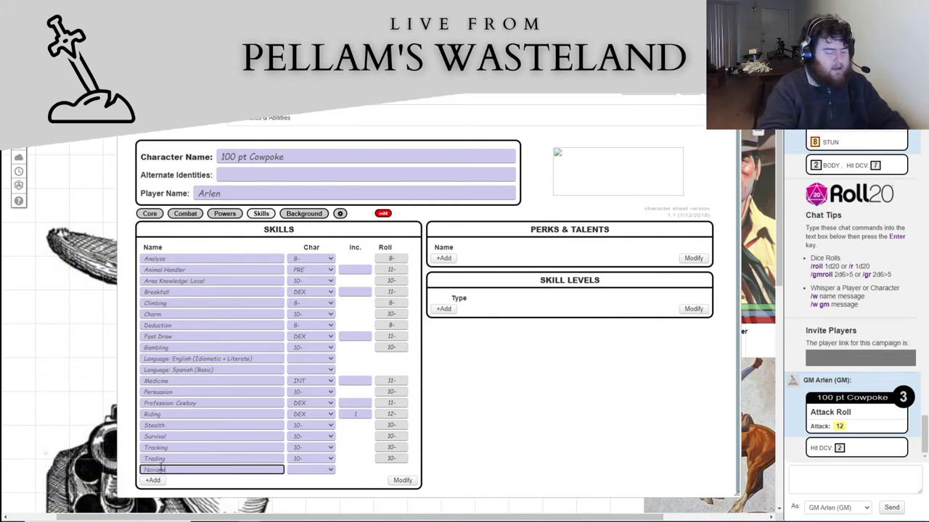
{"action": "type", "text": "tion"}
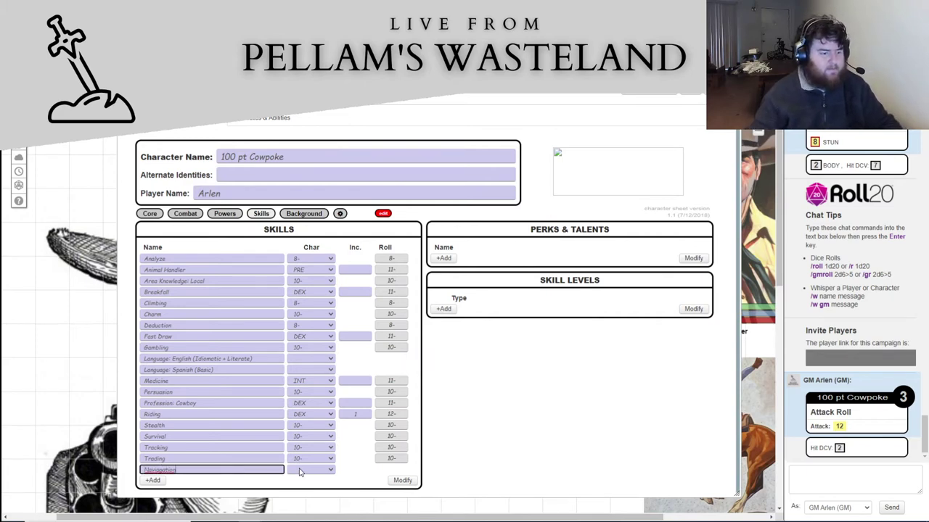
{"action": "left_click", "coordinate": [300, 470]}
{"action": "left_click", "coordinate": [307, 458]}
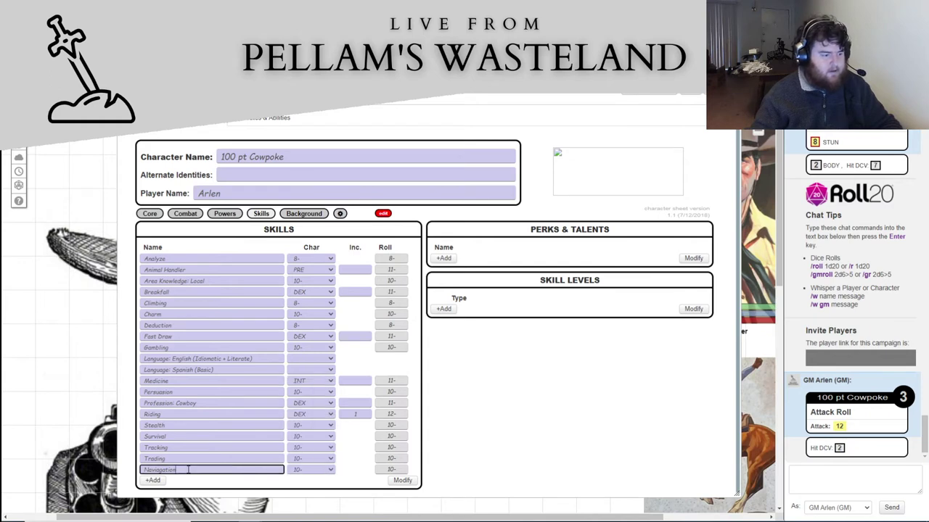
{"action": "left_click", "coordinate": [161, 469]}
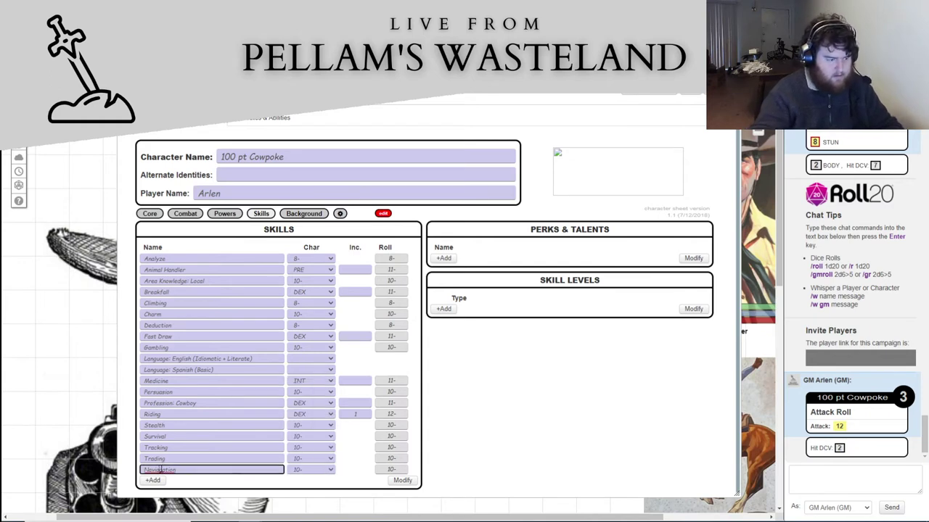
{"action": "left_click", "coordinate": [196, 483]}
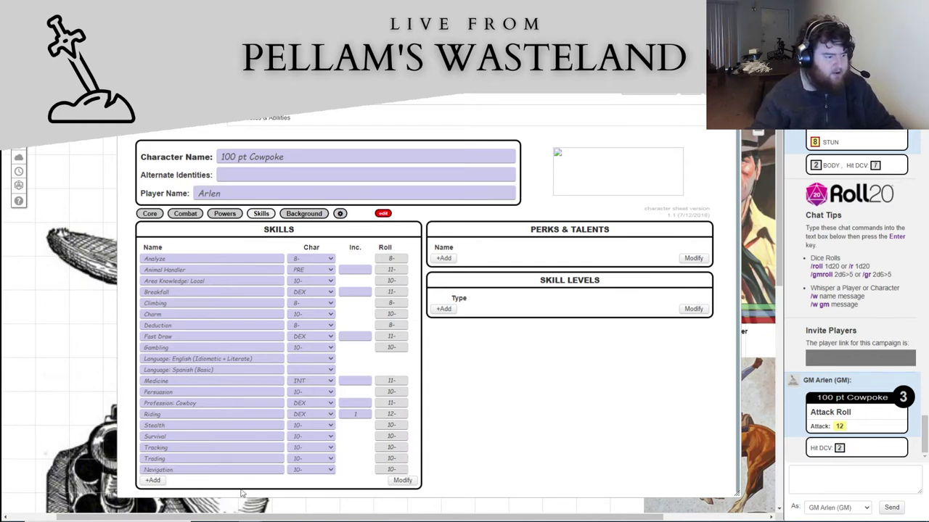
Move the Navigation skill up the skills list to sit between Medicine and Persuasion
{"action": "left_click", "coordinate": [395, 484]}
{"action": "left_click_drag", "start_coordinate": [147, 469], "coordinate": [150, 393]}
{"action": "left_click", "coordinate": [405, 480]}
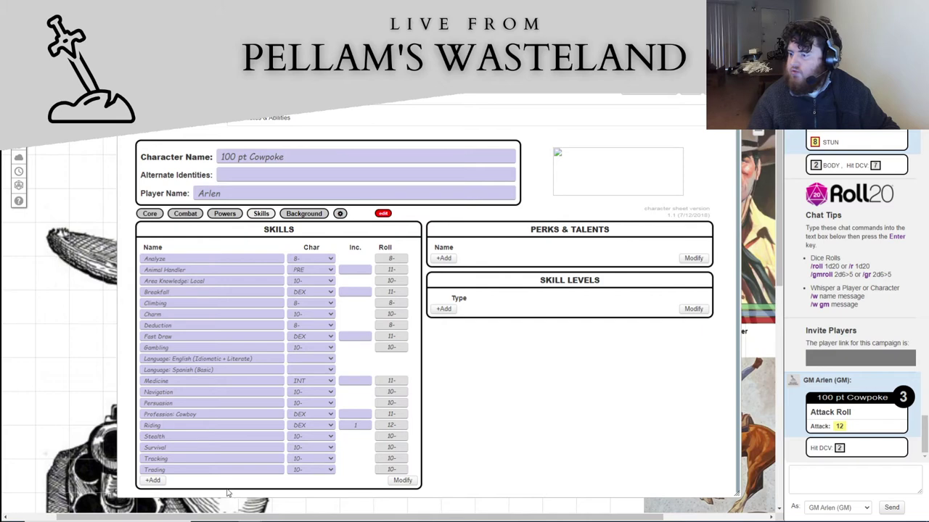
Try an increment of 3 on the Riding skill
{"action": "double_click", "coordinate": [361, 427]}
{"action": "type", "text": "3"}
{"action": "left_click", "coordinate": [363, 450]}
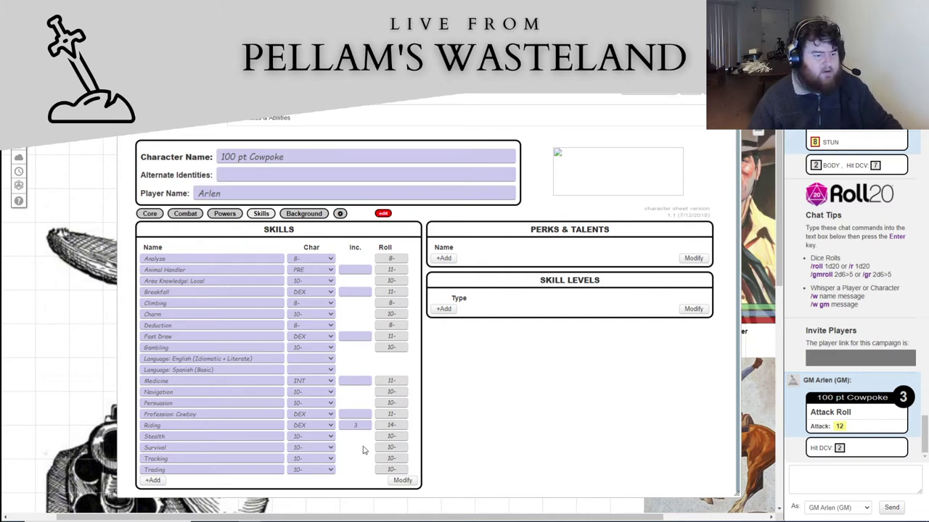
Set the Riding skill's increment to 2
{"action": "double_click", "coordinate": [356, 425]}
{"action": "type", "text": "2"}
{"action": "left_click", "coordinate": [365, 451]}
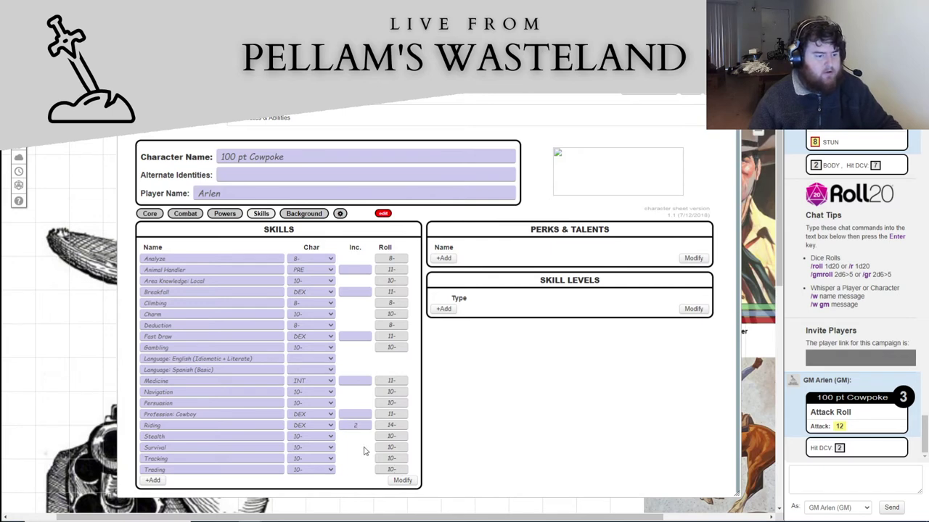
{"action": "left_click", "coordinate": [403, 481]}
{"action": "left_click", "coordinate": [404, 482]}
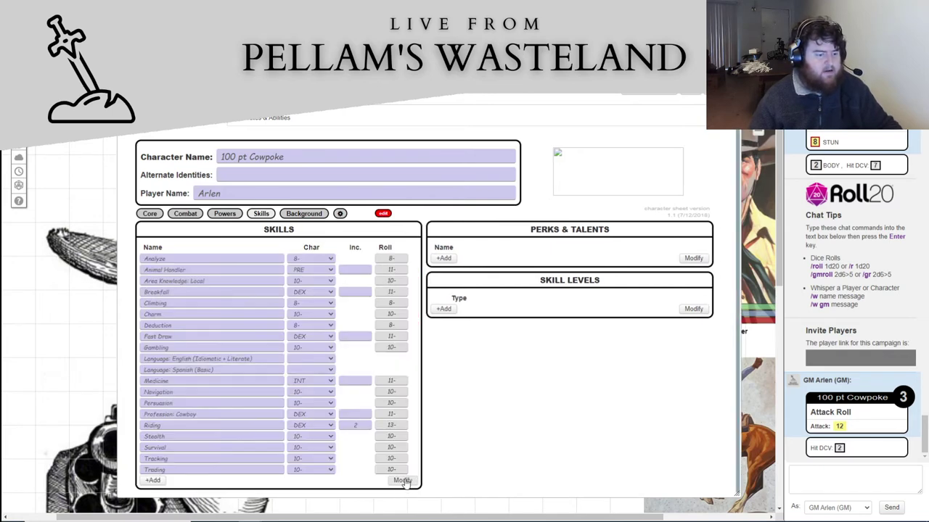
Switch to the cost spreadsheet and log "Navigation 10" as a new item below Gambling with a cost of 1
{"action": "key", "text": "alt+Tab"}
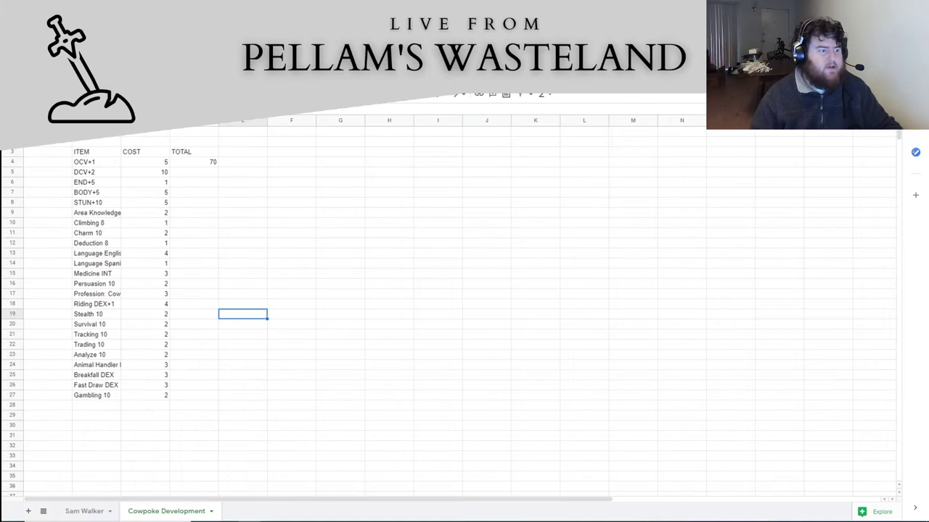
{"action": "left_click", "coordinate": [105, 408]}
{"action": "type", "text": "Nav"}
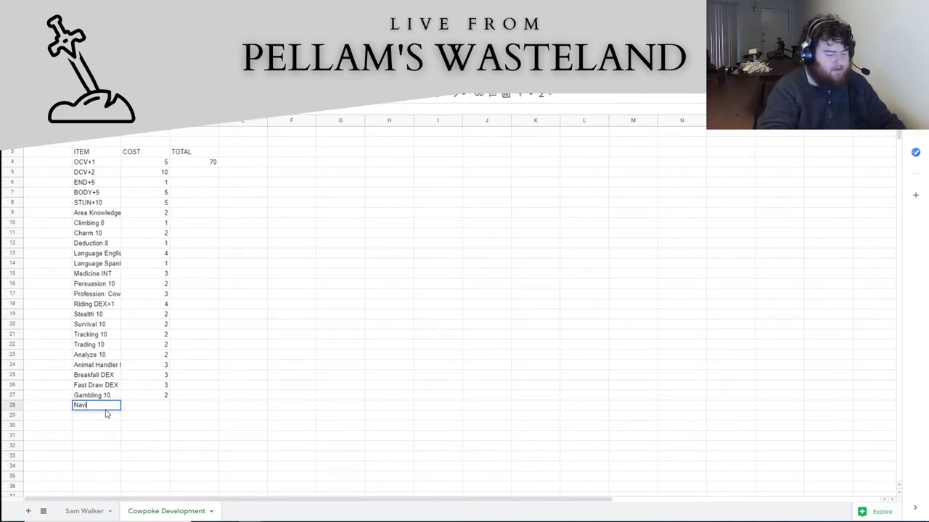
{"action": "type", "text": "igation 10"}
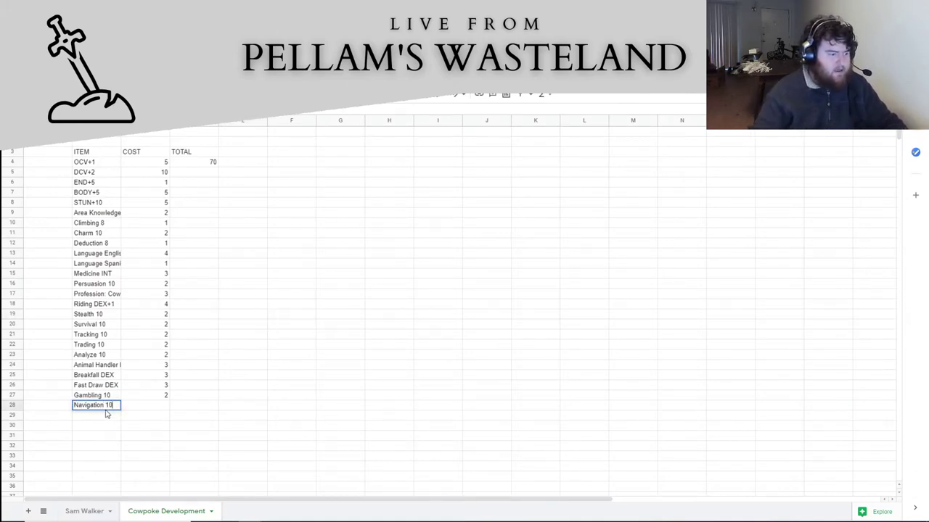
{"action": "key", "text": "Tab"}
{"action": "type", "text": "1"}
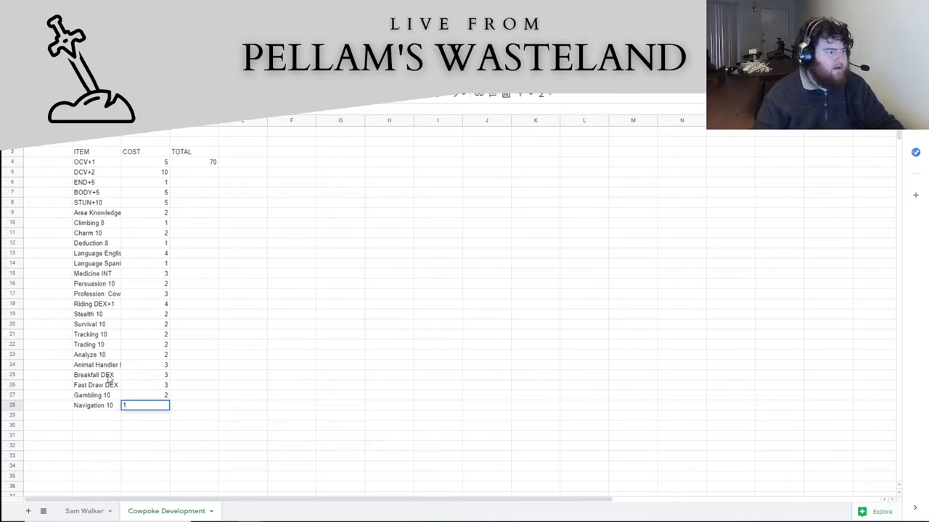
Update the Riding item to "Riding DEX+2" and set its cost to 5
{"action": "double_click", "coordinate": [109, 305]}
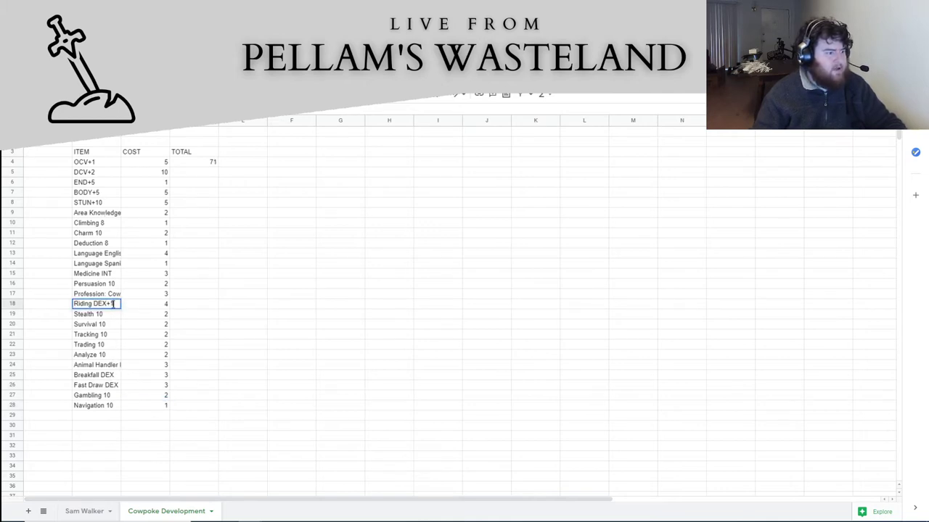
{"action": "key", "text": "BackSpace"}
{"action": "type", "text": "2"}
{"action": "left_click", "coordinate": [160, 303]}
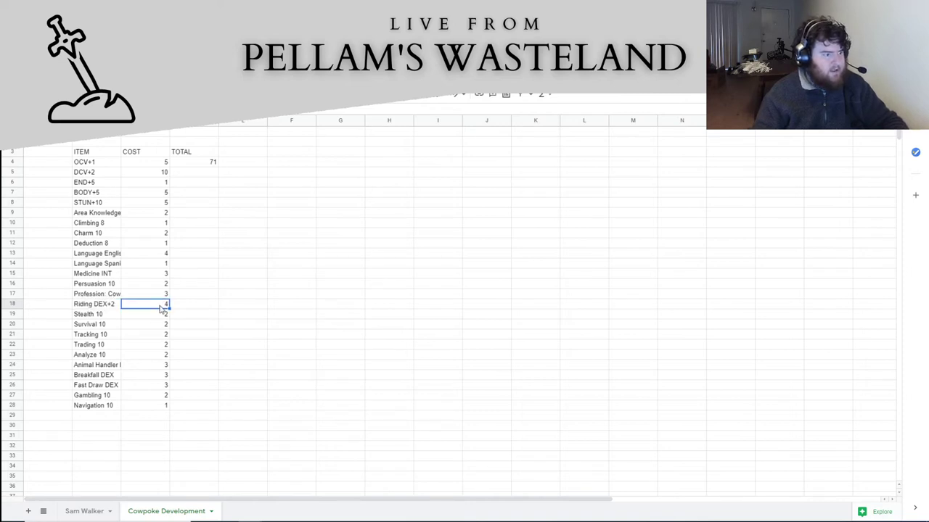
{"action": "type", "text": "5"}
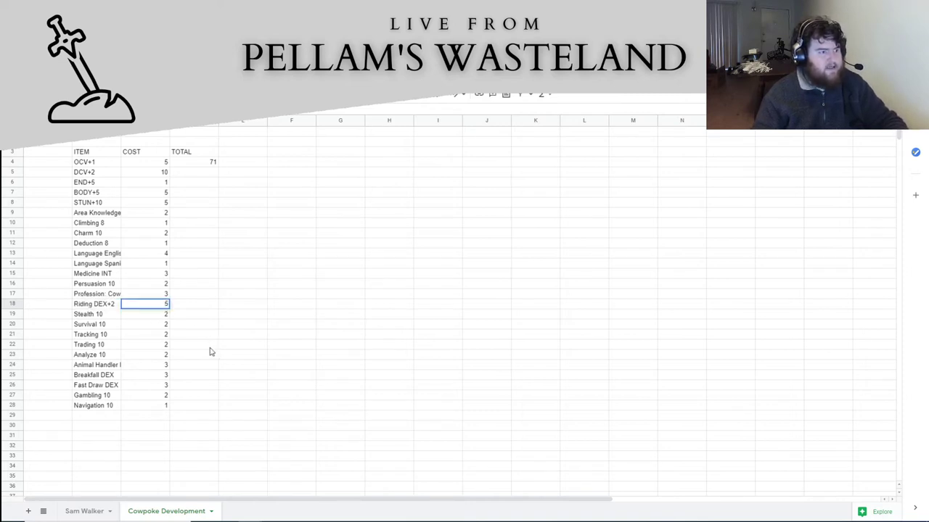
{"action": "left_click", "coordinate": [209, 349]}
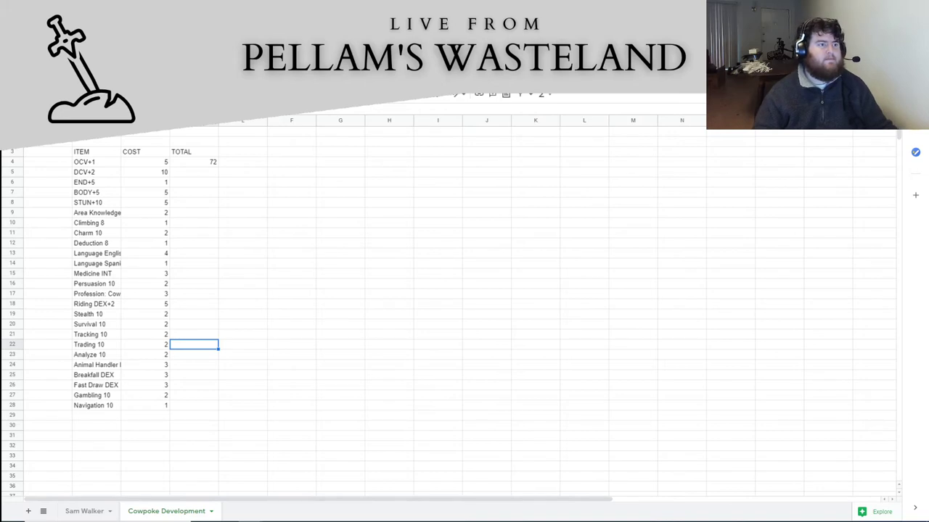
Switch to the Roll20 character sheet and add a Streetwise skill with its characteristic set to PRE
{"action": "key", "text": "alt+Tab"}
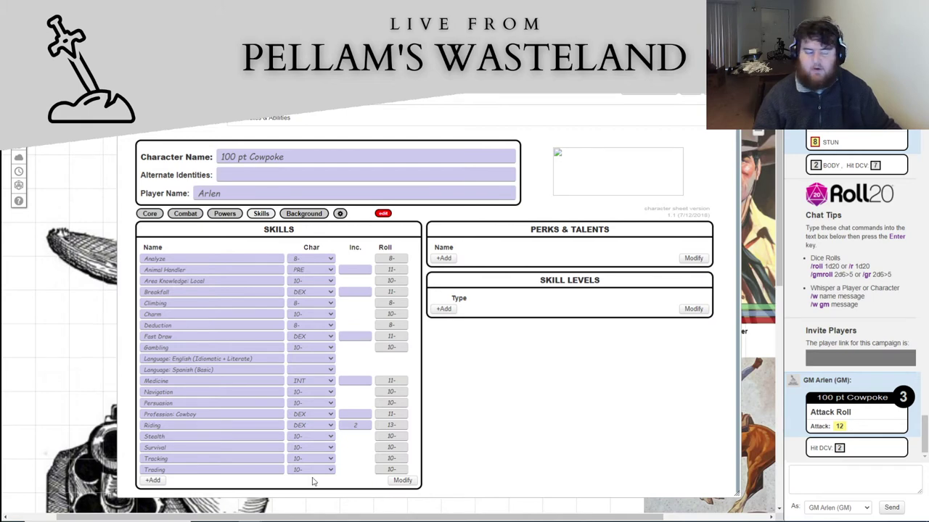
{"action": "left_click", "coordinate": [152, 480]}
{"action": "type", "text": "Str"}
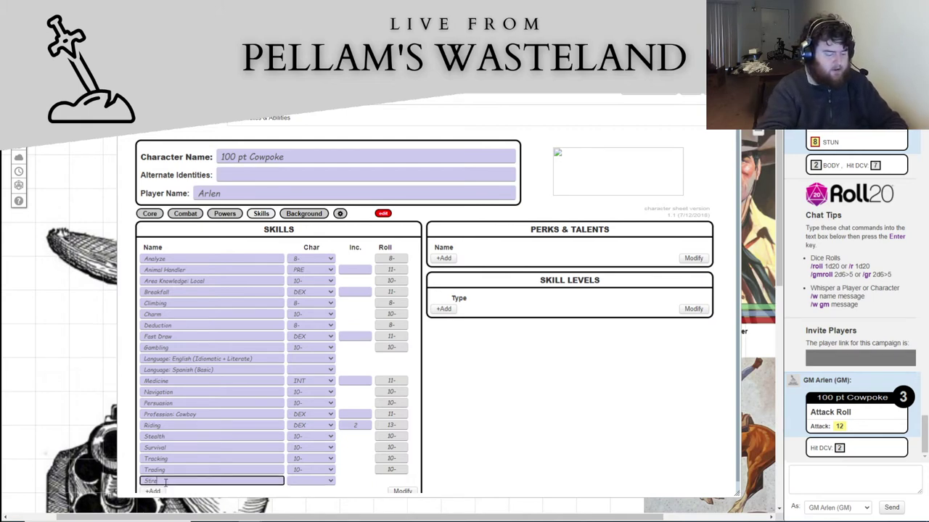
{"action": "type", "text": "eetwise"}
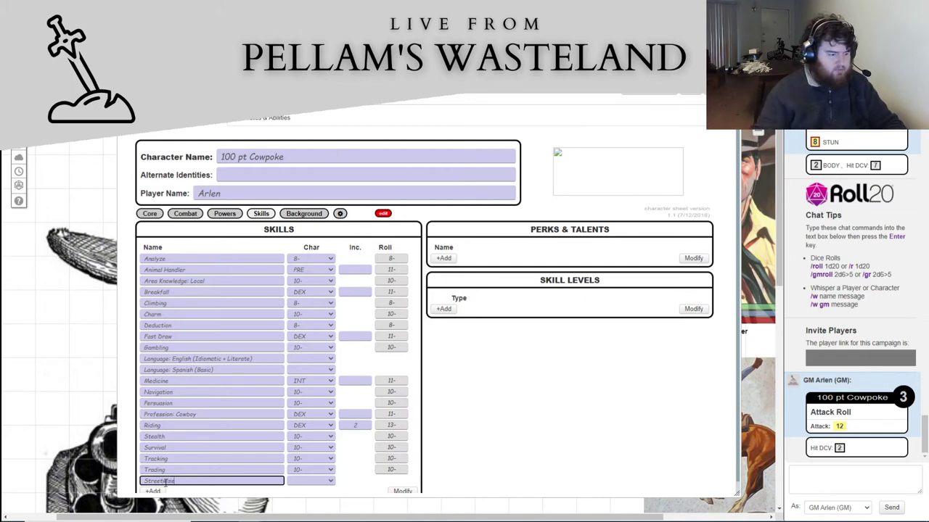
{"action": "key", "text": "Tab"}
{"action": "left_click", "coordinate": [310, 480]}
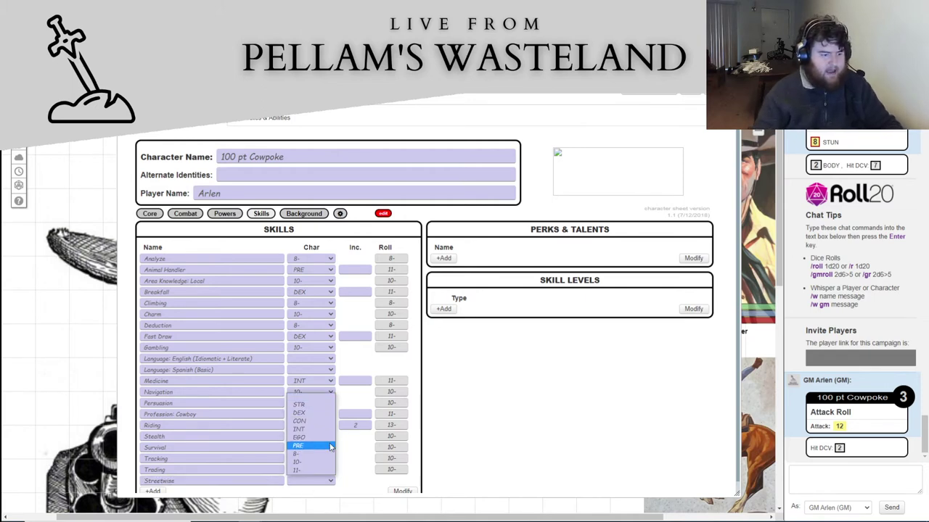
{"action": "left_click", "coordinate": [311, 443]}
Move the Streetwise skill up the skills list to sit between Stealth and Survival
{"action": "left_click", "coordinate": [397, 491]}
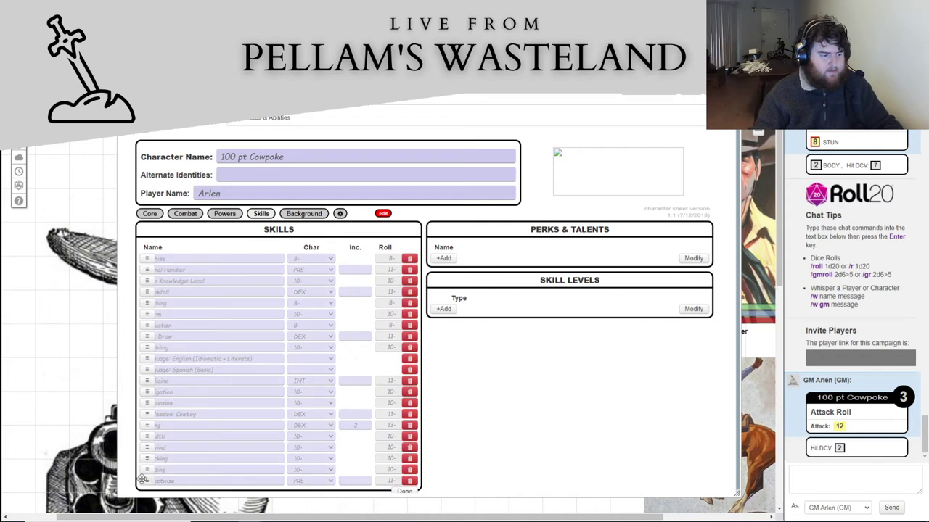
{"action": "left_click_drag", "start_coordinate": [146, 479], "coordinate": [146, 443]}
{"action": "left_click", "coordinate": [404, 489]}
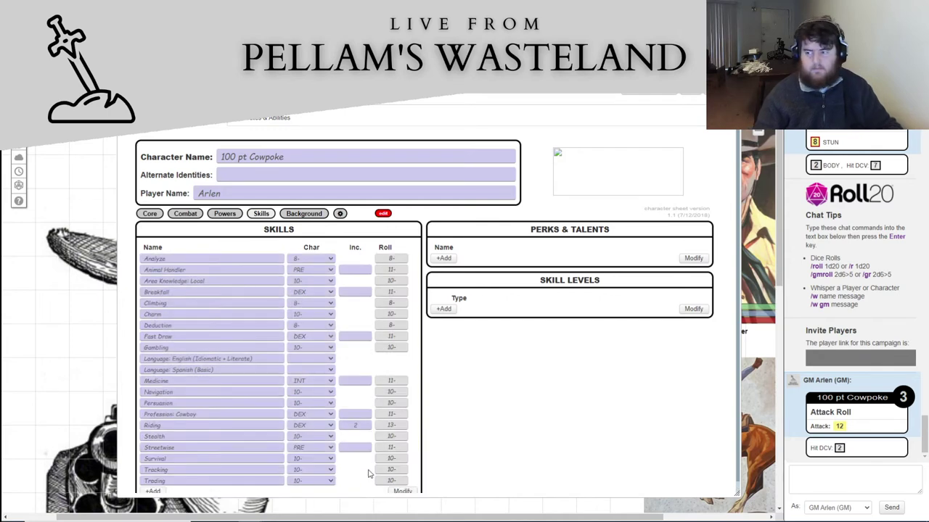
Add a "Weapon Familiarity: Firearms" entry under Perks & Talents
{"action": "scroll", "coordinate": [361, 468], "scroll_direction": "down", "scroll_amount": 1}
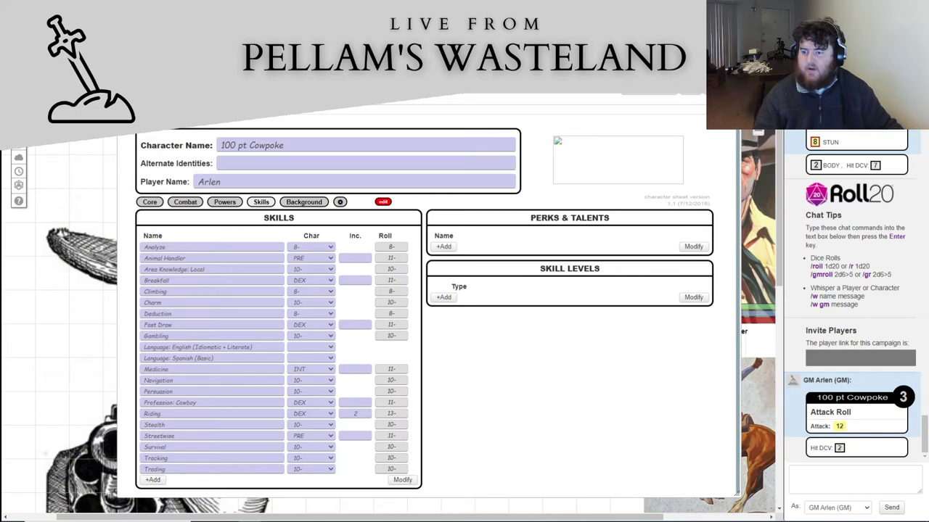
{"action": "left_click", "coordinate": [443, 247]}
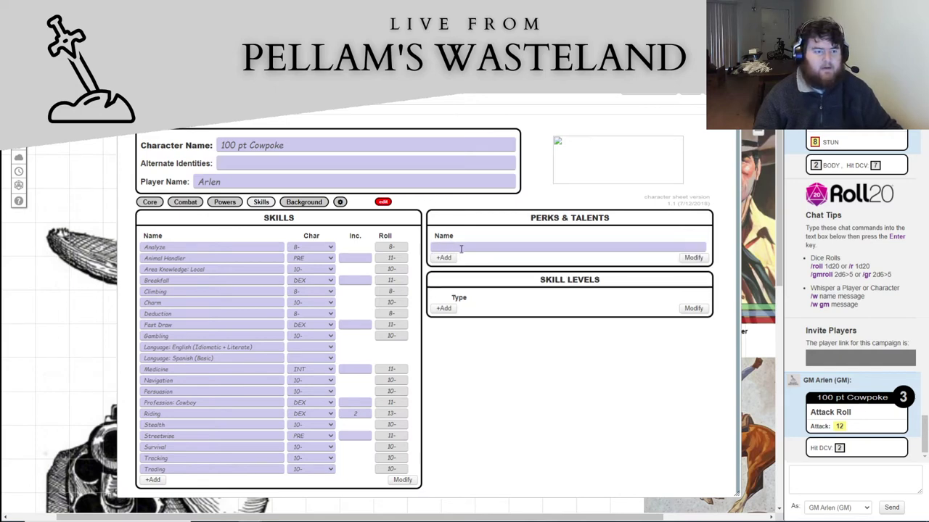
{"action": "left_click", "coordinate": [461, 249]}
{"action": "type", "text": "Weapon"}
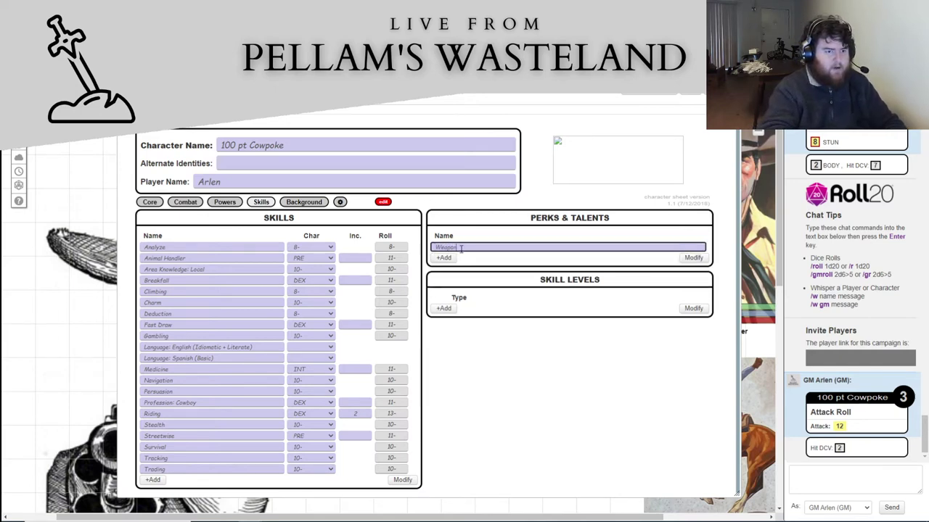
{"action": "type", "text": " Familia"}
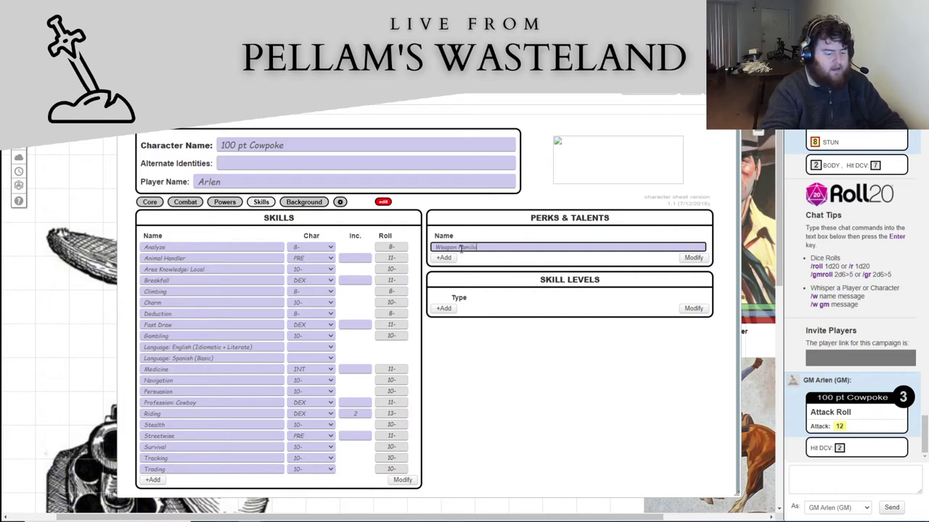
{"action": "type", "text": "rity"}
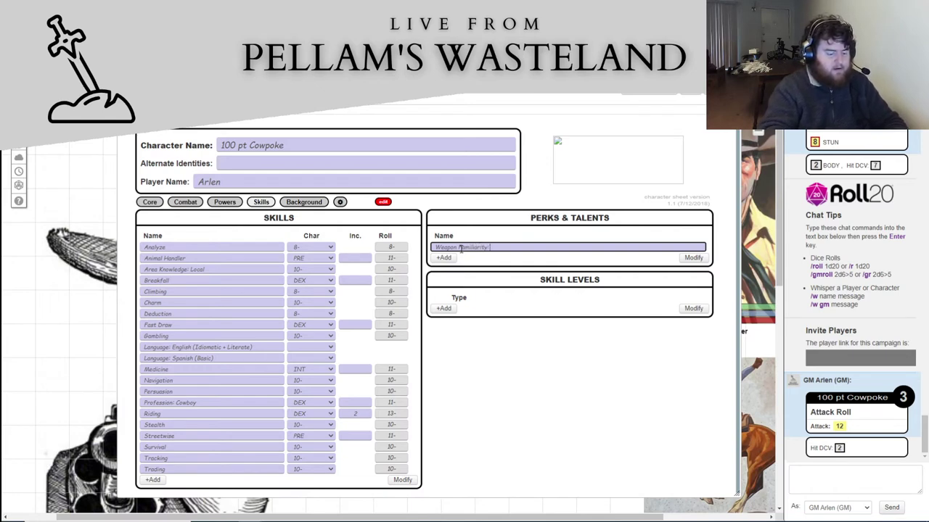
{"action": "type", "text": ": Firearms"}
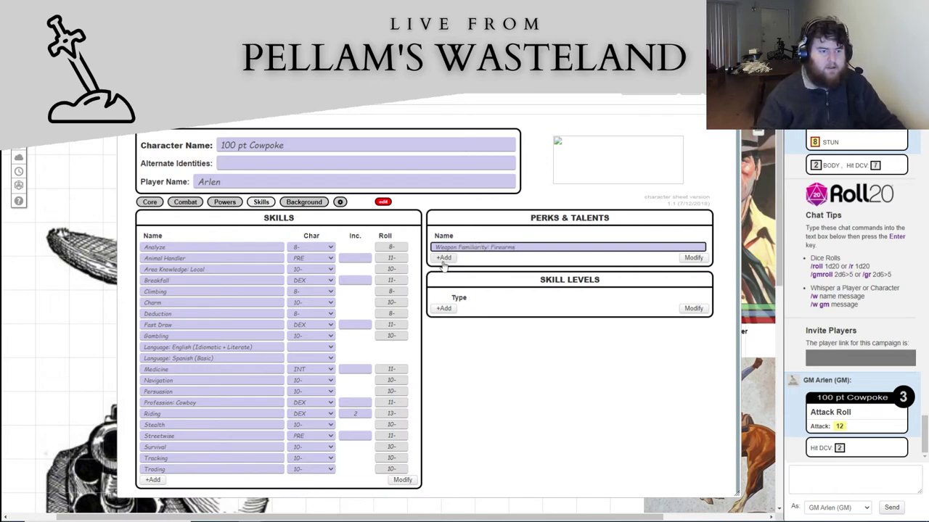
Add a second Perks & Talents entry named "Weapon Familiarity: Common Melee"
{"action": "left_click", "coordinate": [443, 258]}
{"action": "left_click", "coordinate": [447, 259]}
{"action": "type", "text": "Weapon"}
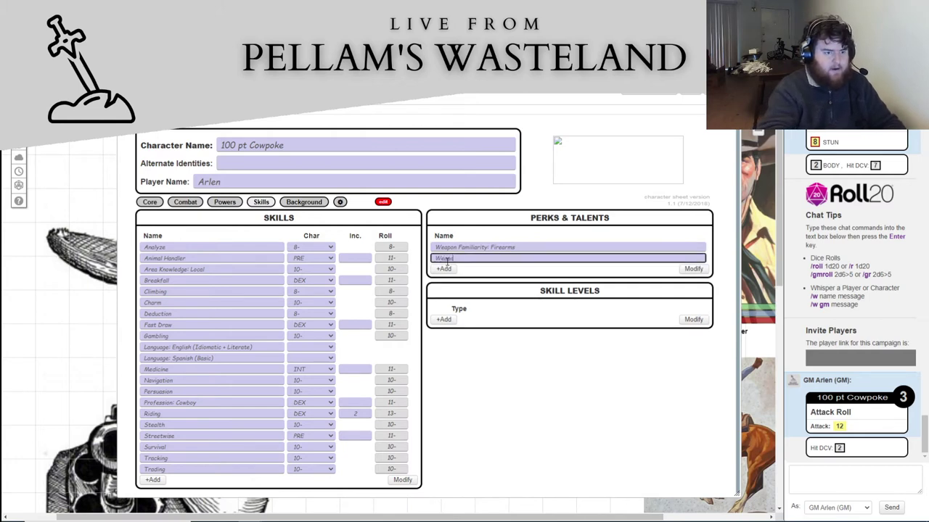
{"action": "type", "text": " Famil"}
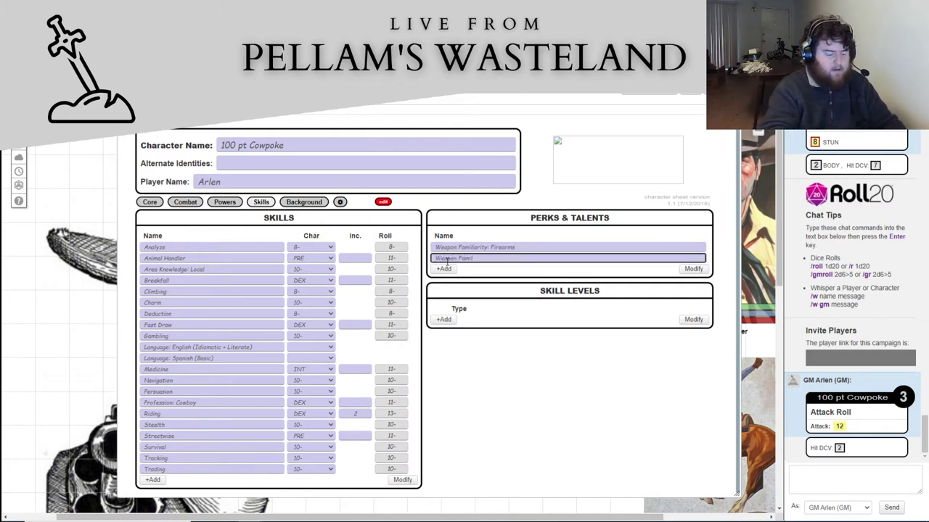
{"action": "type", "text": "iarity"}
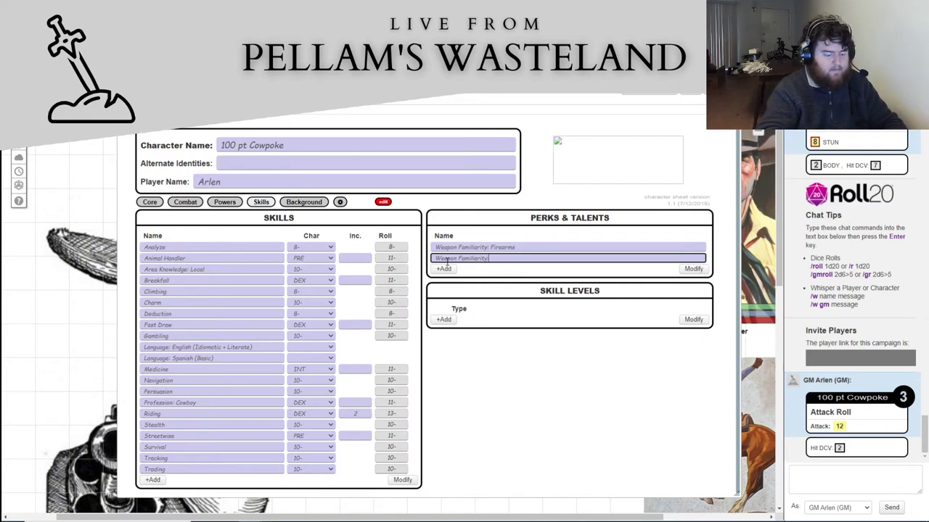
{"action": "type", "text": ": Common Melee"}
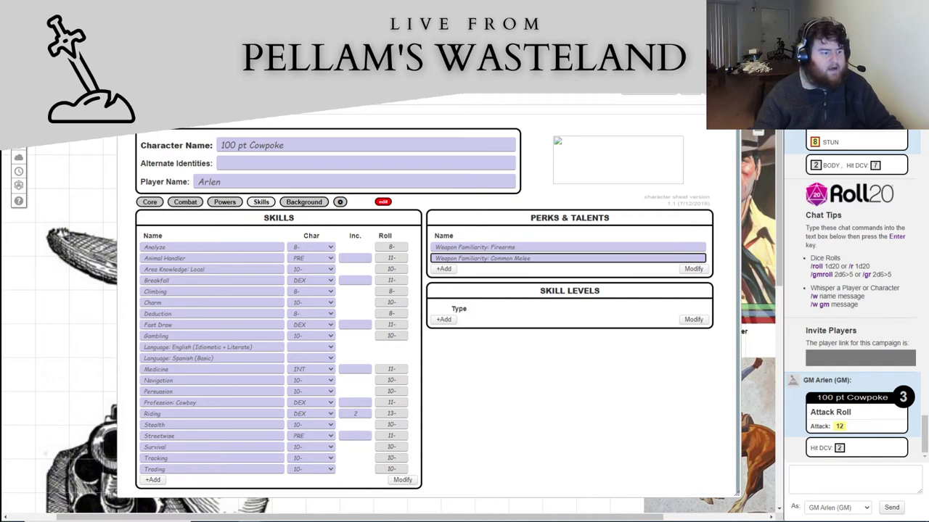
Switch to the cost spreadsheet and log "Streetwise PRE" below Navigation with a cost of 3
{"action": "key", "text": "alt+Tab"}
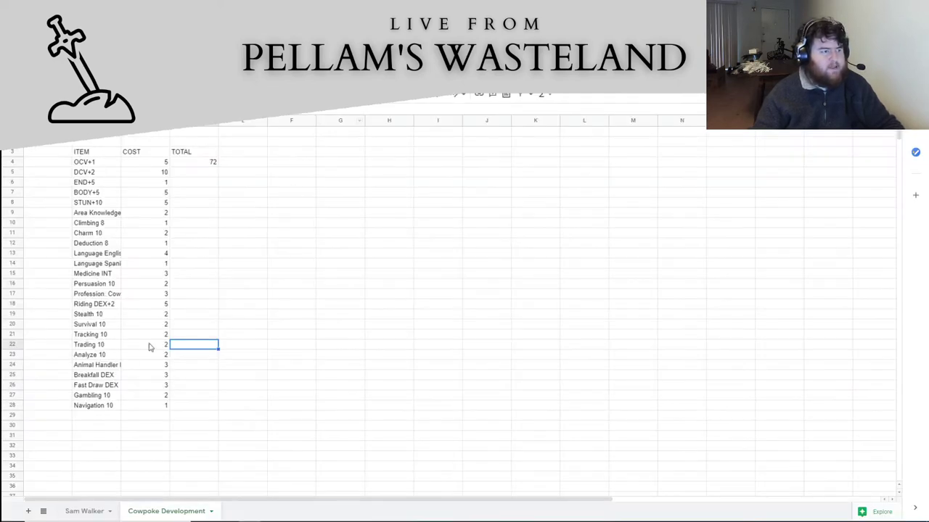
{"action": "left_click", "coordinate": [95, 416]}
{"action": "type", "text": "Stre"}
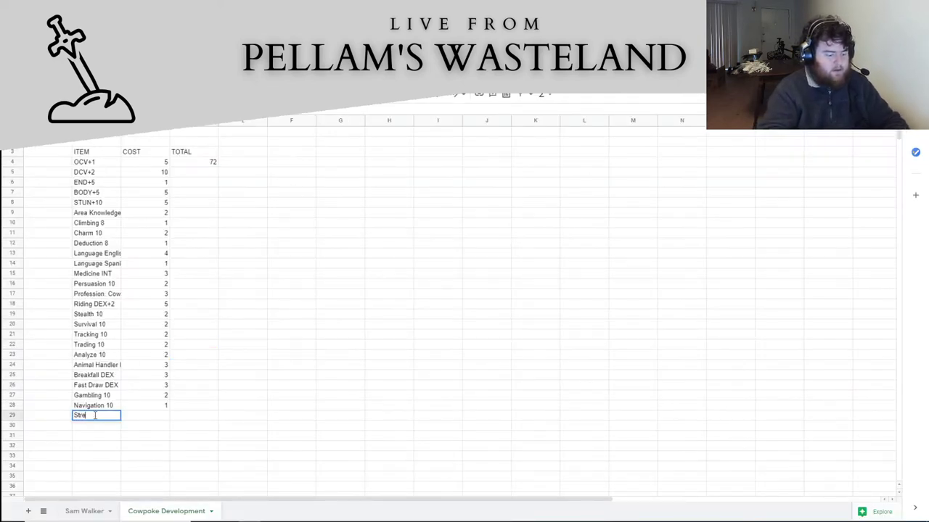
{"action": "type", "text": "etwise PRE"}
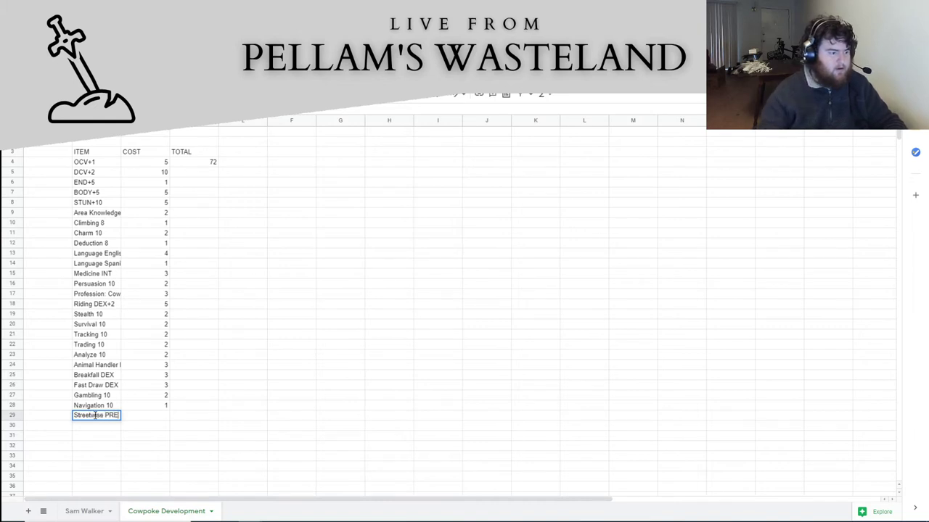
{"action": "key", "text": "Tab"}
{"action": "type", "text": "3"}
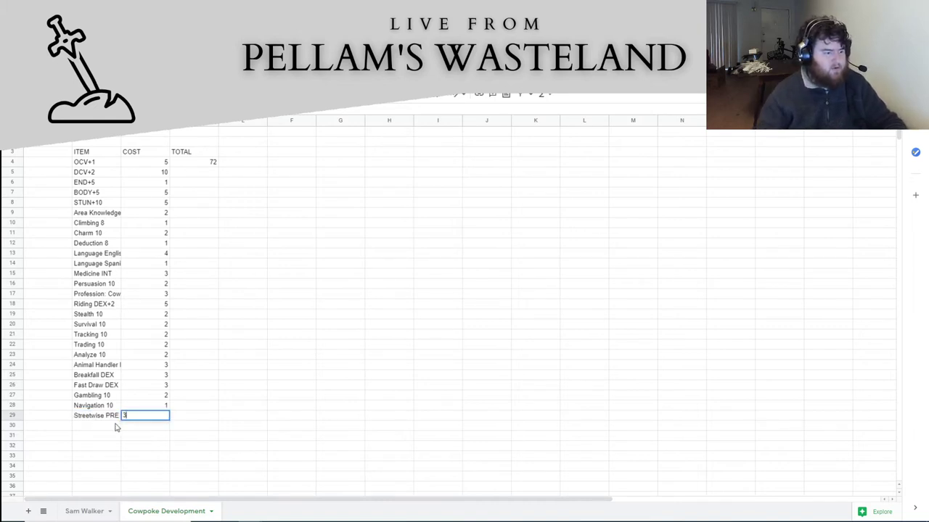
{"action": "key", "text": "Return"}
Log "WF: Firearms" as the item below Streetwise with a cost of 3
{"action": "type", "text": "W"}
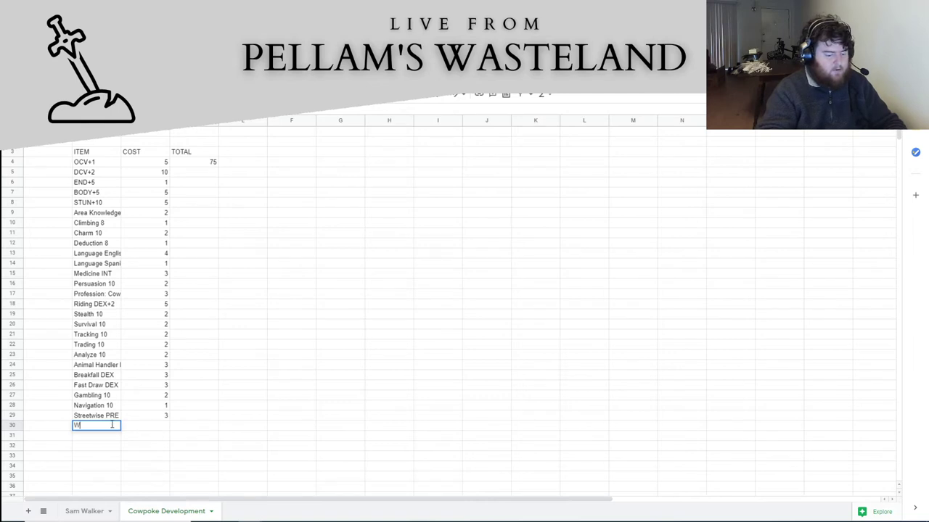
{"action": "type", "text": "F: Firearms"}
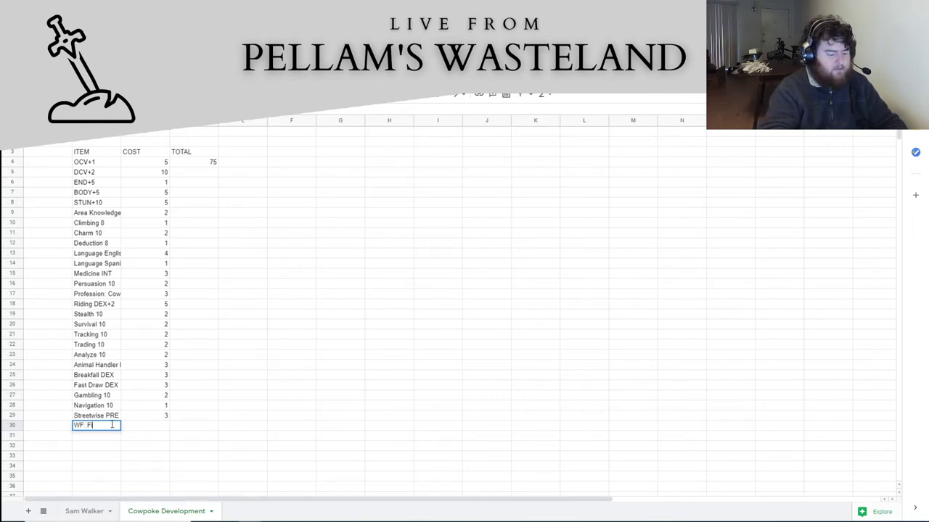
{"action": "left_click", "coordinate": [134, 427]}
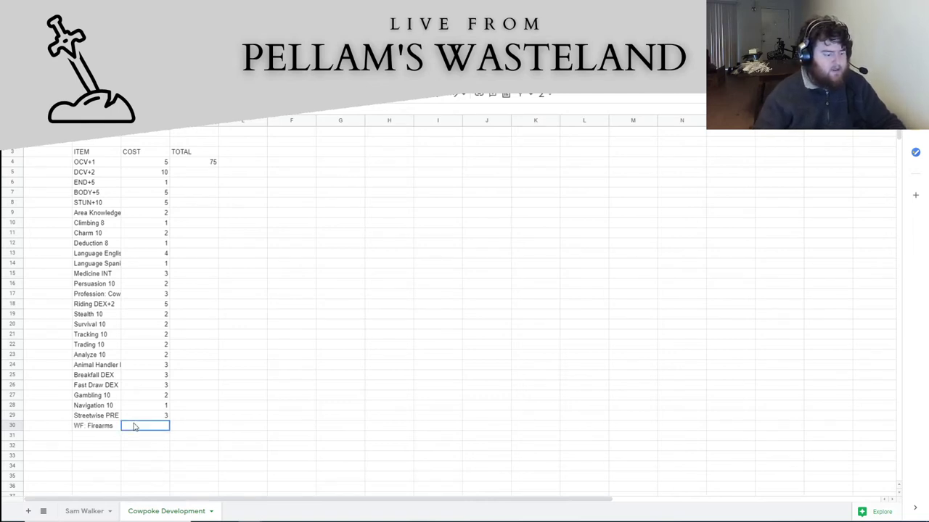
{"action": "type", "text": "3"}
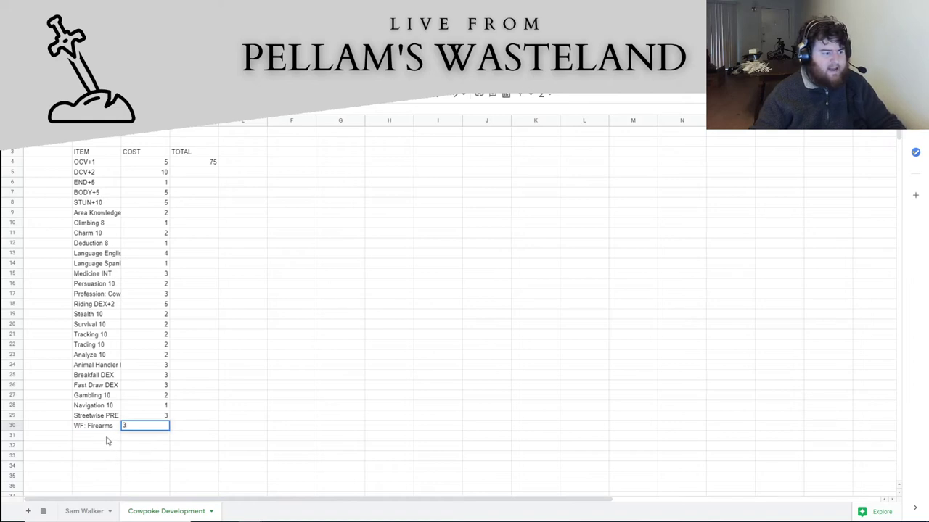
Log "WF: Common Melee" as the item below WF: Firearms with a cost of 2
{"action": "left_click", "coordinate": [107, 439]}
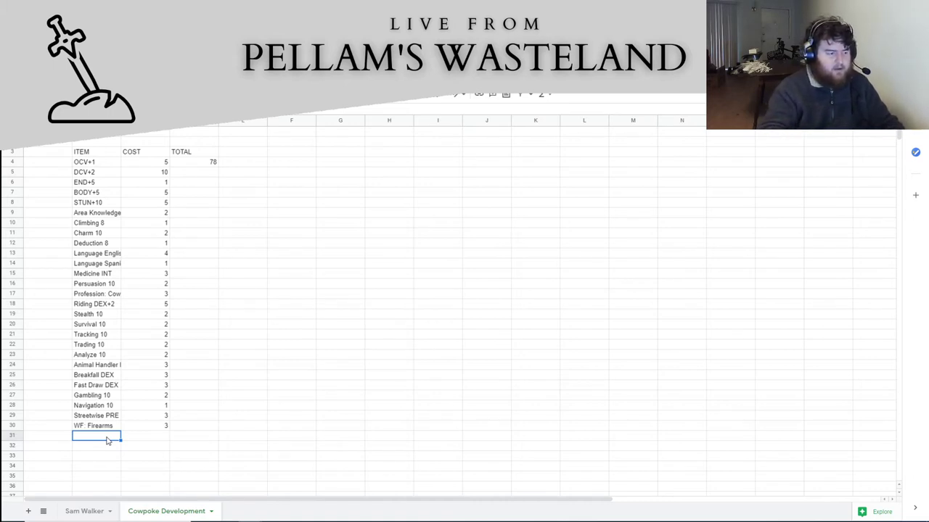
{"action": "type", "text": "WF: "}
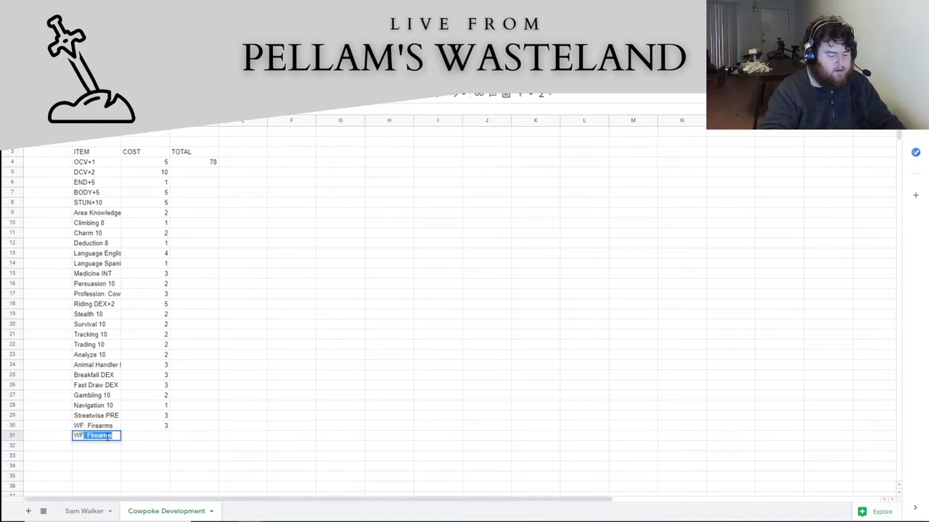
{"action": "type", "text": "Common Melee"}
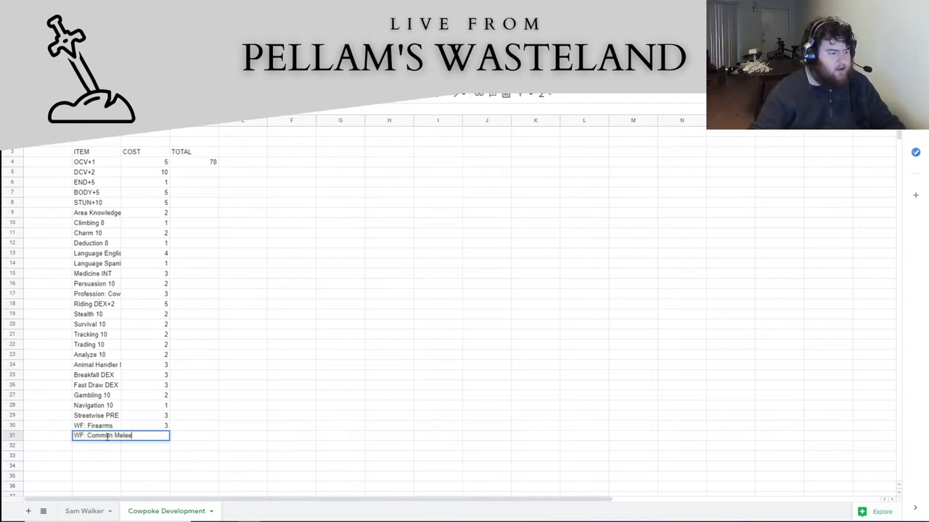
{"action": "key", "text": "Return"}
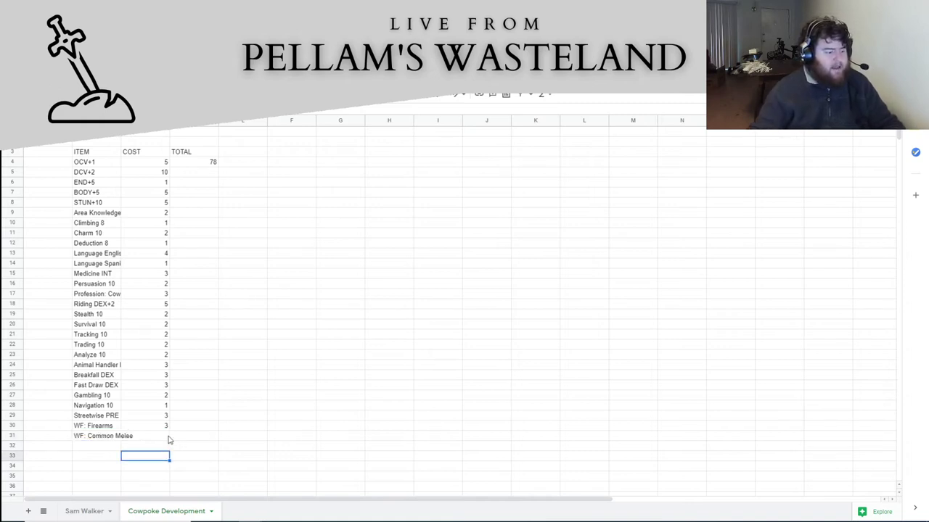
{"action": "left_click", "coordinate": [168, 439]}
{"action": "type", "text": "2"}
{"action": "left_click", "coordinate": [227, 433]}
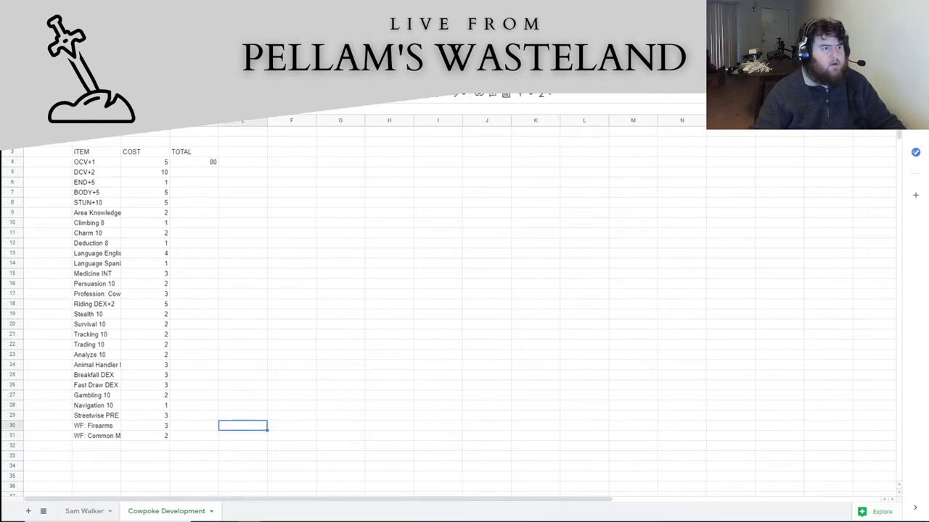
Switch to the Roll20 character sheet and add a "Weaponsmith" skill below Trading with its characteristic set to 8-
{"action": "key", "text": "alt+Tab"}
{"action": "left_click", "coordinate": [488, 358]}
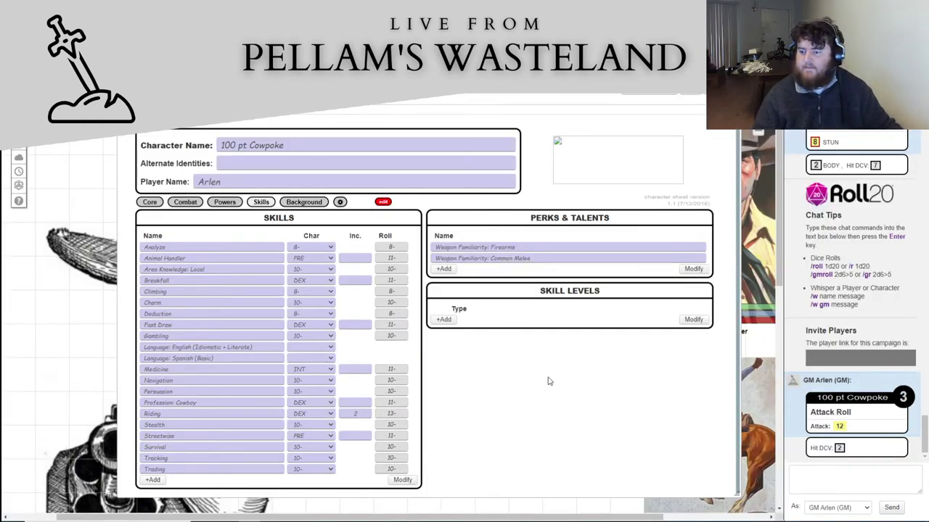
{"action": "left_click", "coordinate": [151, 480]}
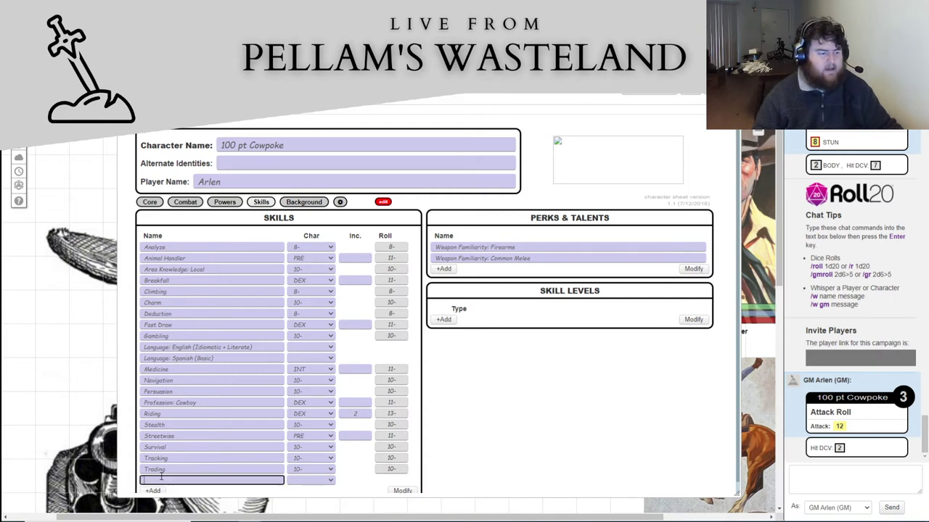
{"action": "type", "text": "Weapons"}
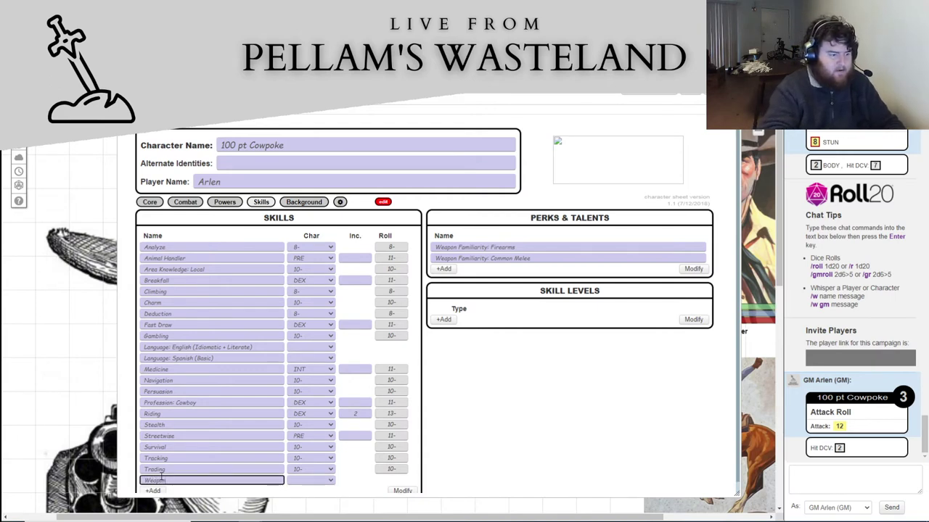
{"action": "type", "text": "mith"}
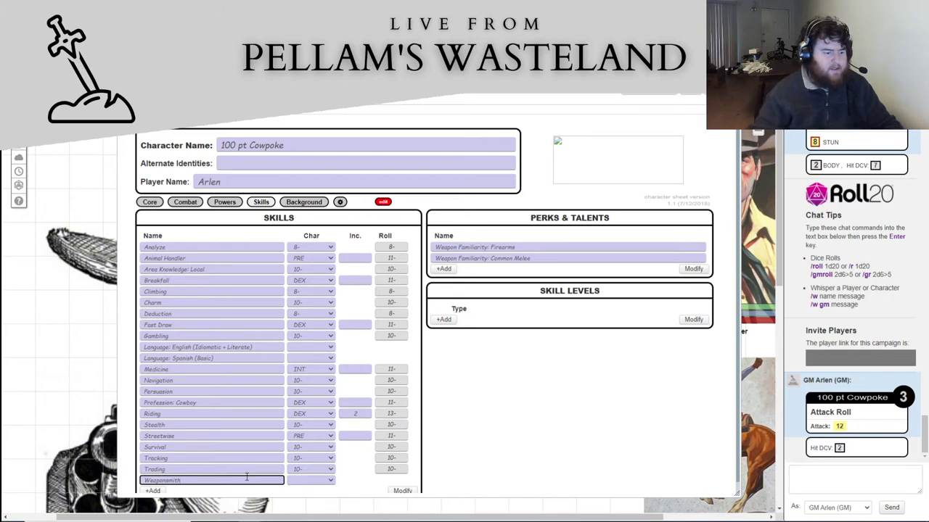
{"action": "left_click", "coordinate": [308, 480]}
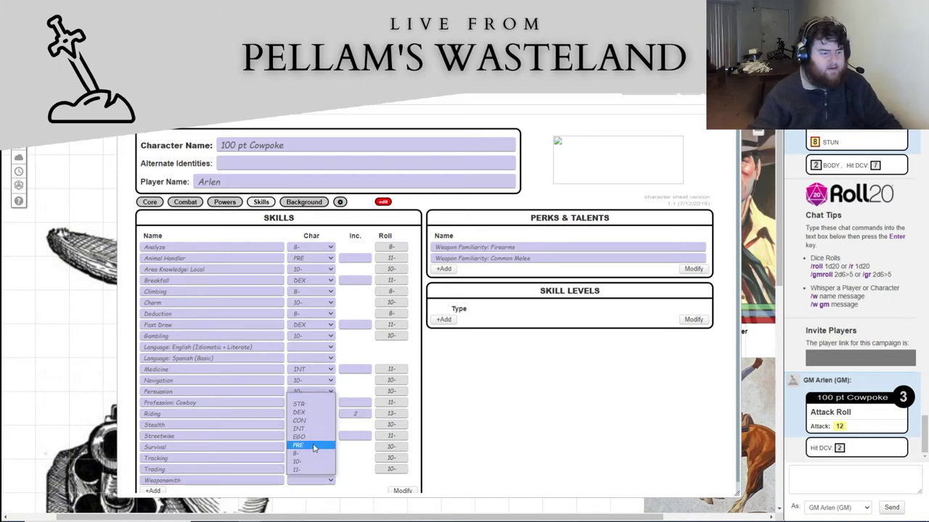
{"action": "left_click", "coordinate": [312, 453]}
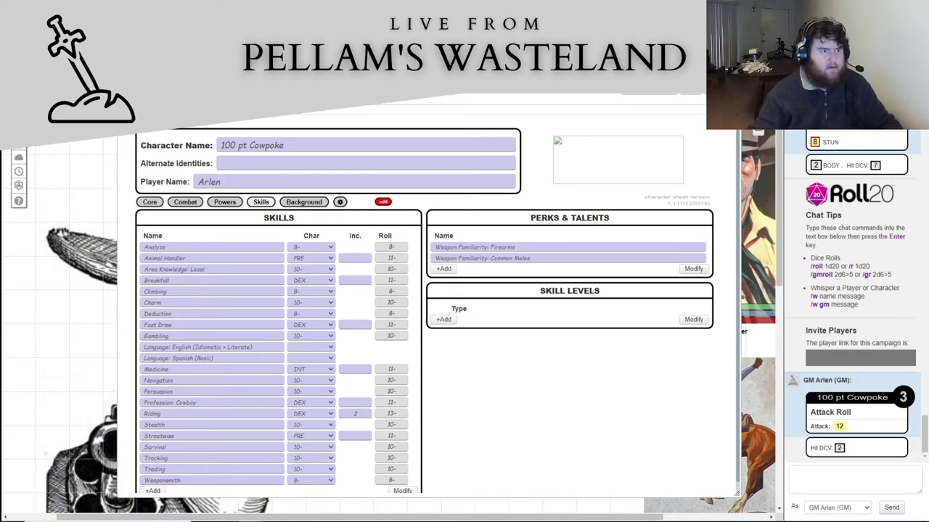
Switch to the cost spreadsheet and log "Weaponsmith 8" below WF: Common Melee with a cost of 1
{"action": "key", "text": "alt+Tab"}
{"action": "left_click", "coordinate": [100, 449]}
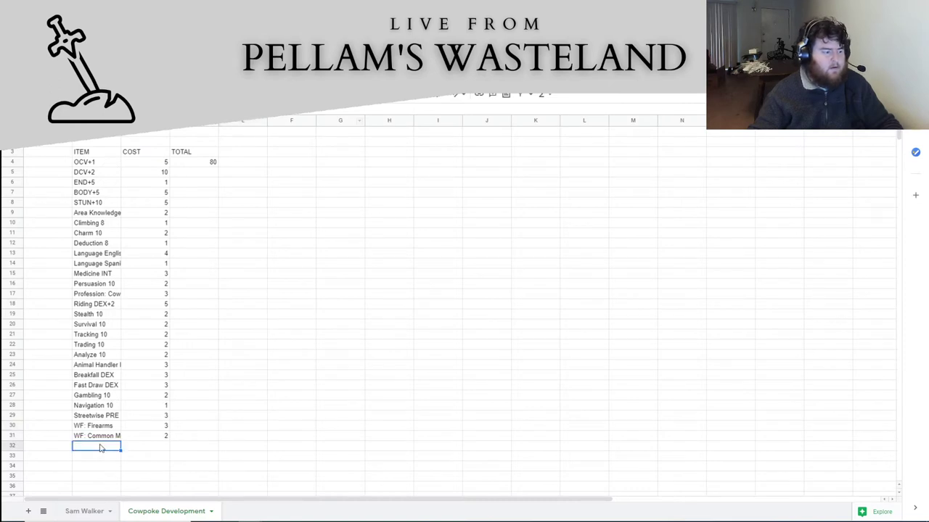
{"action": "type", "text": "Weaponsmith"}
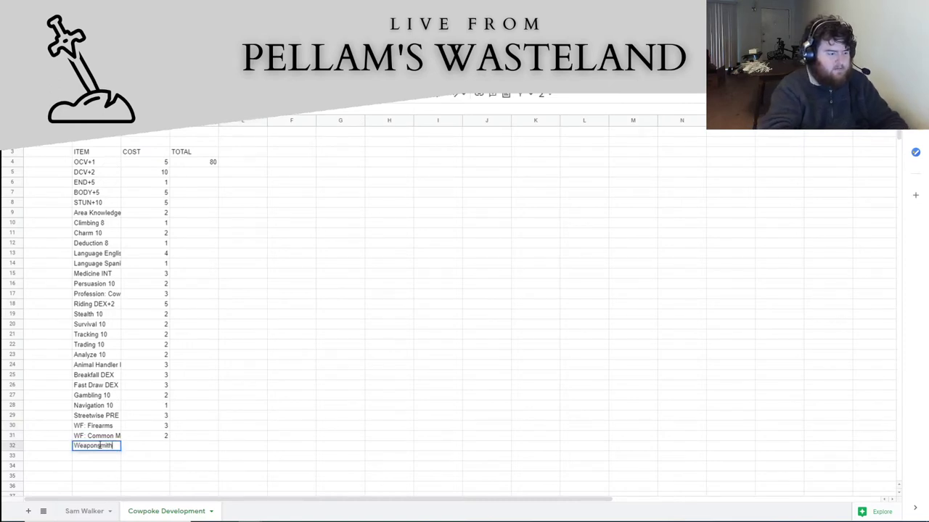
{"action": "type", "text": " 8"}
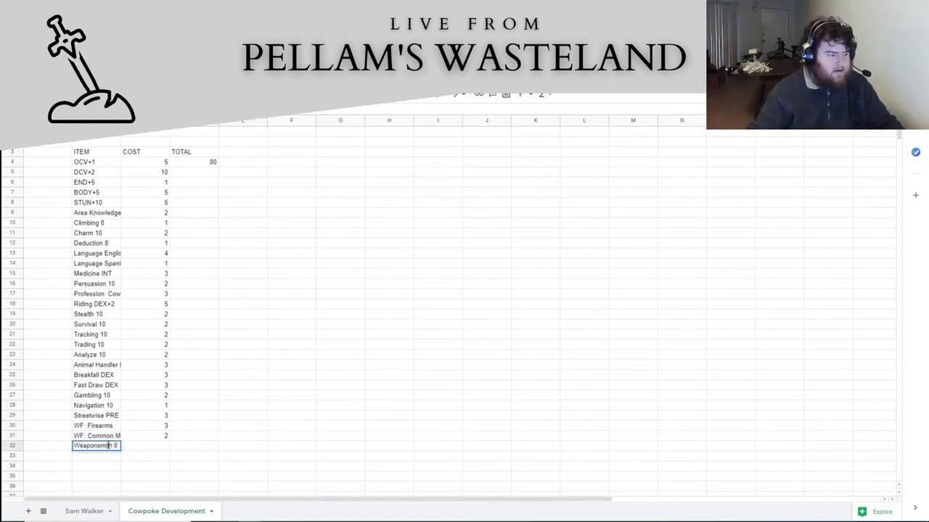
{"action": "left_click", "coordinate": [145, 450]}
{"action": "type", "text": "1"}
{"action": "left_click", "coordinate": [231, 426]}
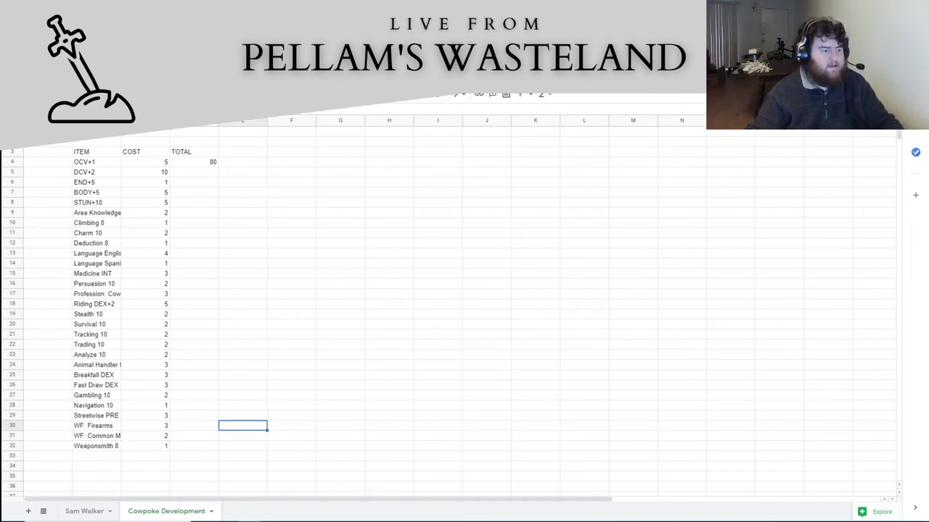
Extend the SUM range of the TOTAL formula down to row 32 so it includes Weaponsmith
{"action": "left_click", "coordinate": [210, 162]}
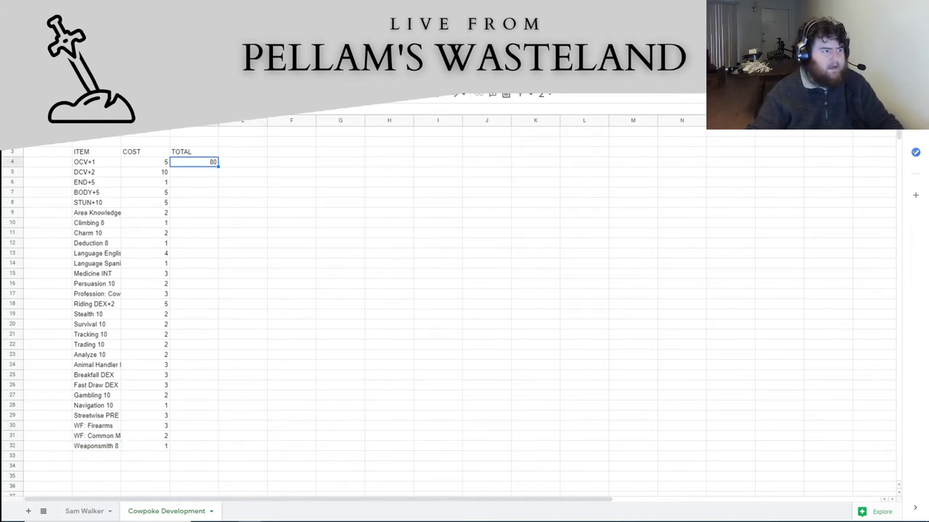
{"action": "key", "text": "F2"}
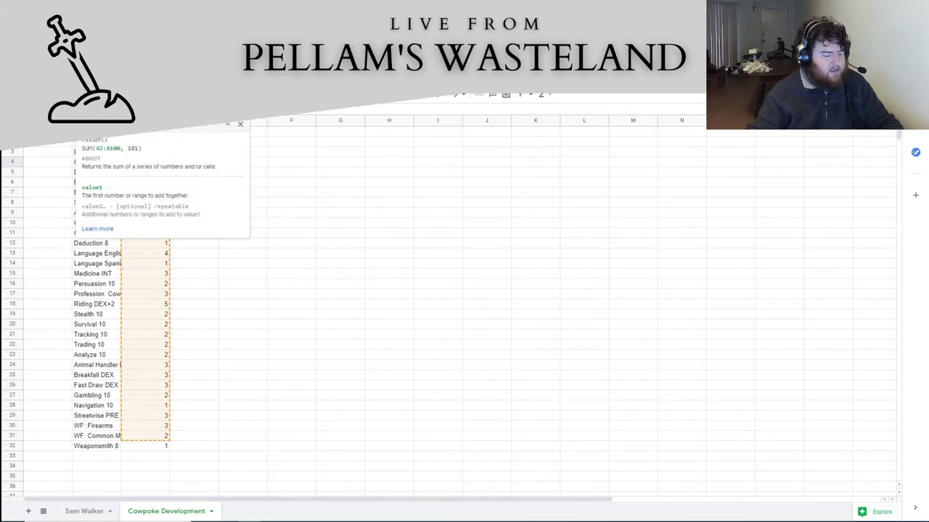
{"action": "key", "text": "BackSpace"}
{"action": "type", "text": "2"}
{"action": "left_click", "coordinate": [296, 194]}
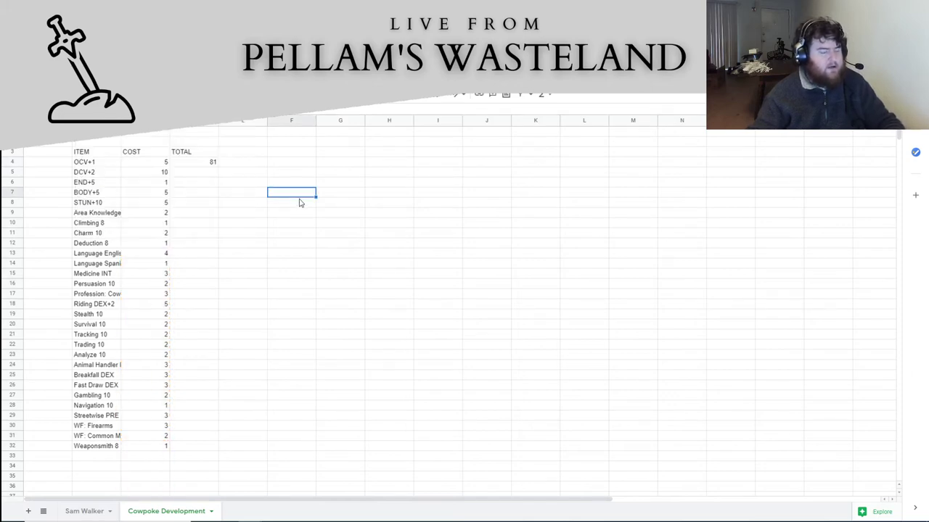
{"action": "left_click", "coordinate": [231, 237]}
Switch to the Roll20 character sheet and leave edit mode to look over the skills list
{"action": "key", "text": "alt+Tab"}
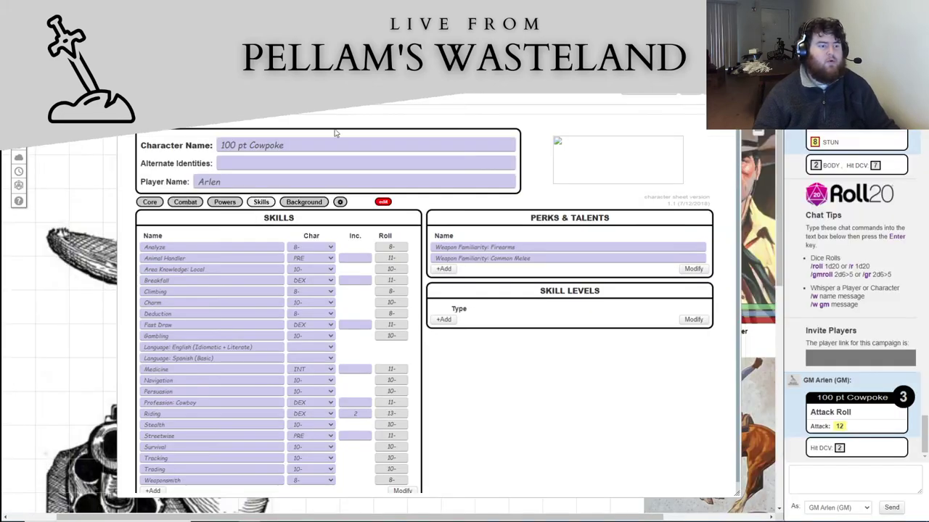
{"action": "left_click", "coordinate": [384, 201]}
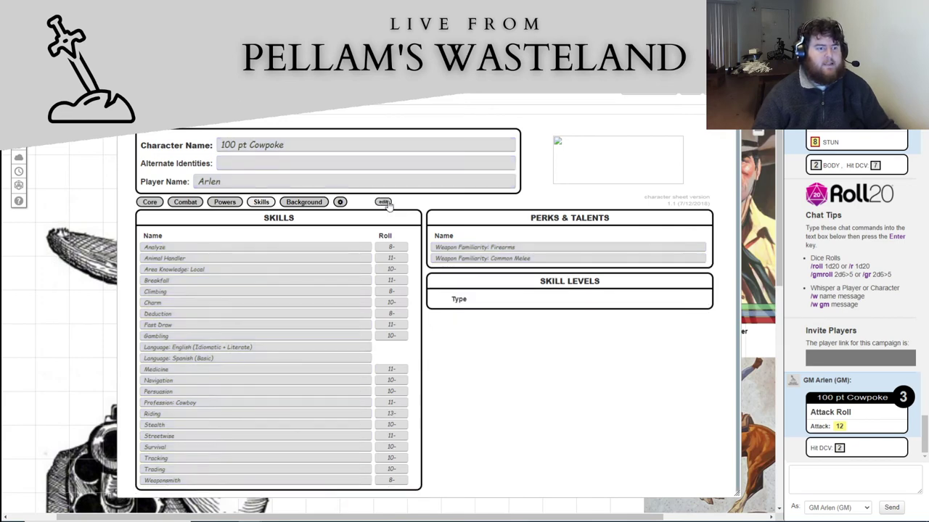
{"action": "scroll", "coordinate": [317, 296], "scroll_direction": "down", "scroll_amount": 1}
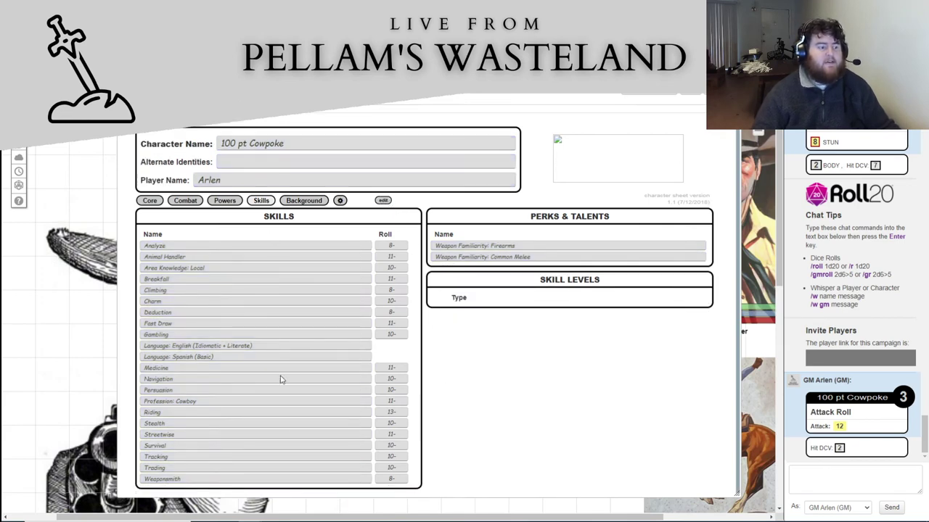
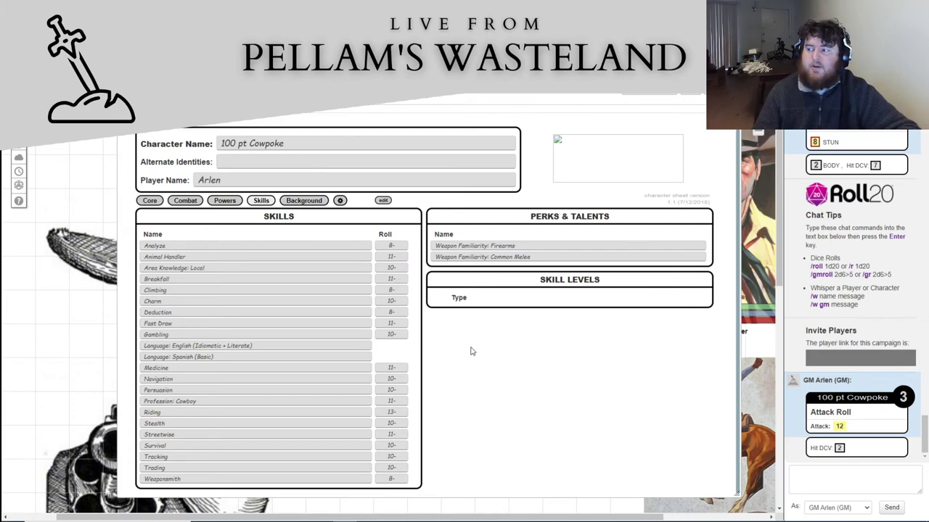
Review the character's core characteristics and skills, and check the point total in the cost spreadsheet
{"action": "left_click", "coordinate": [152, 203]}
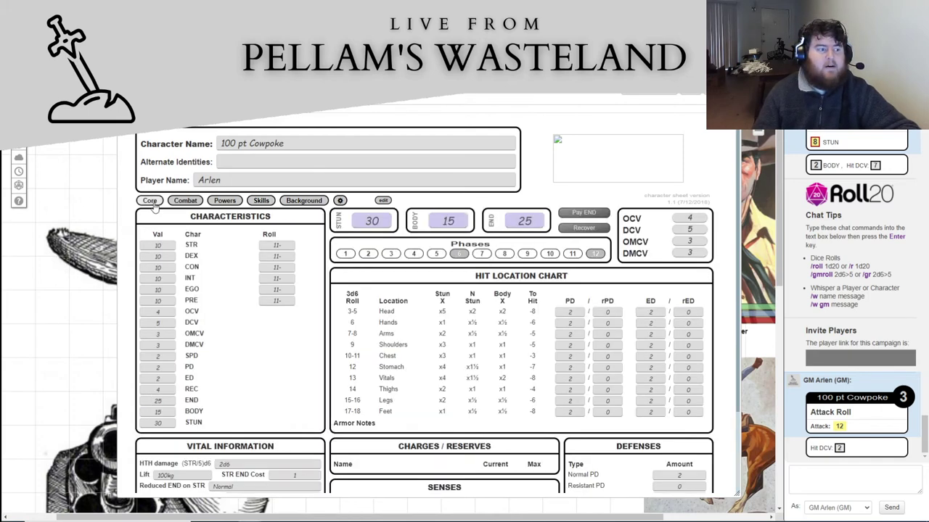
{"action": "left_click", "coordinate": [261, 203]}
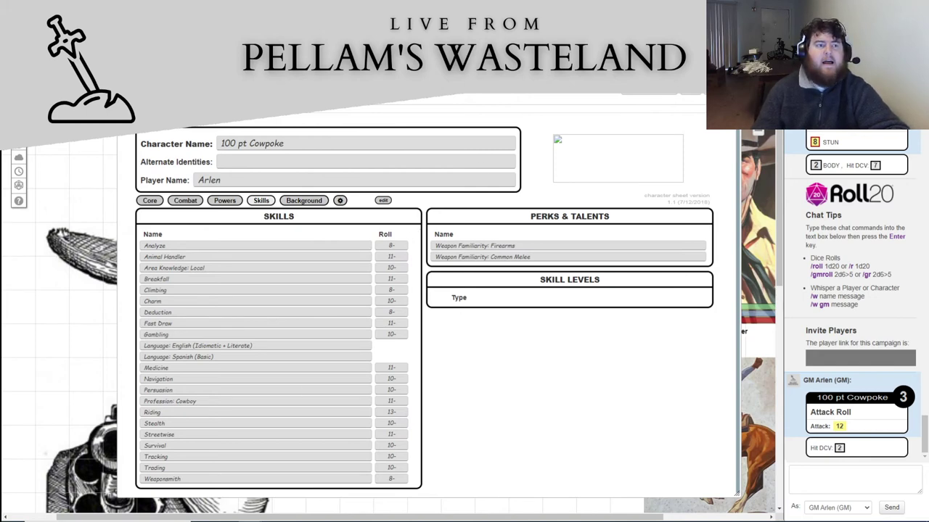
{"action": "key", "text": "alt+Tab"}
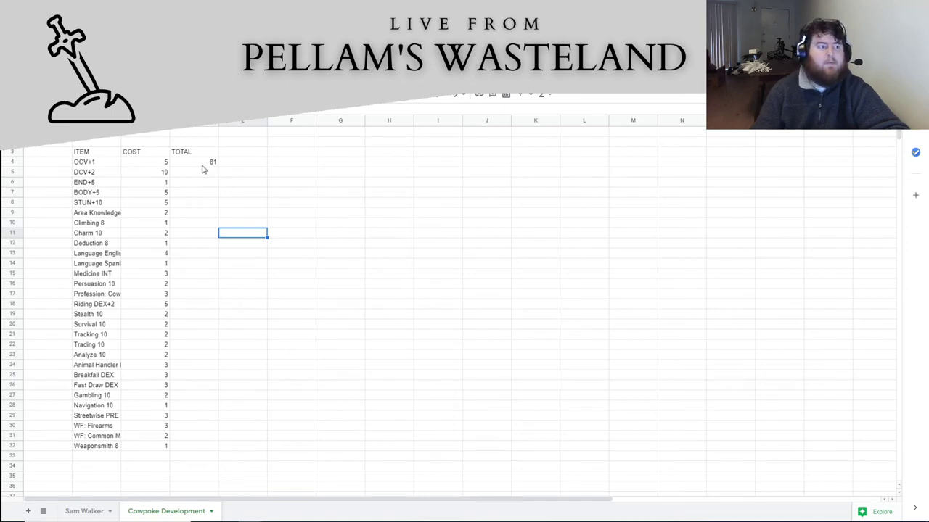
{"action": "key", "text": "alt+Tab"}
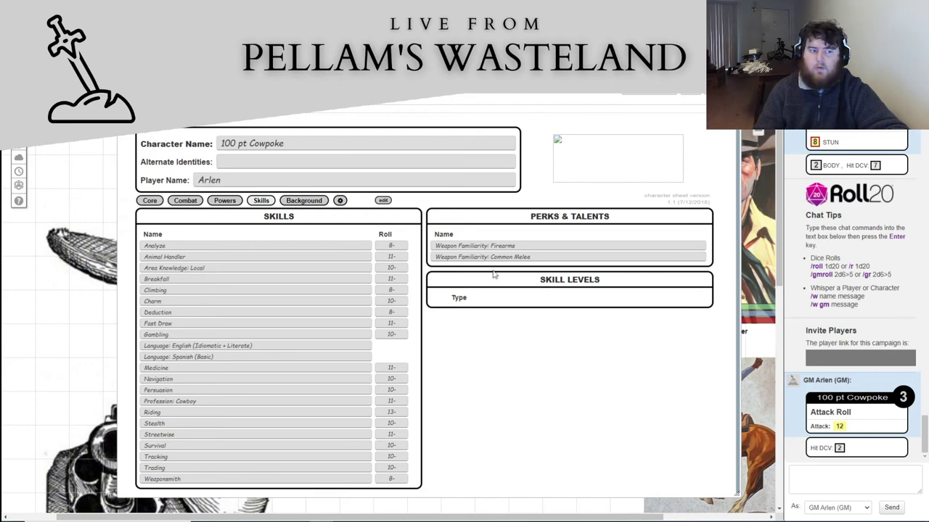
Re-enable editing on the character sheet and add a "Contact 11-" entry under Perks & Talents
{"action": "left_click", "coordinate": [384, 201]}
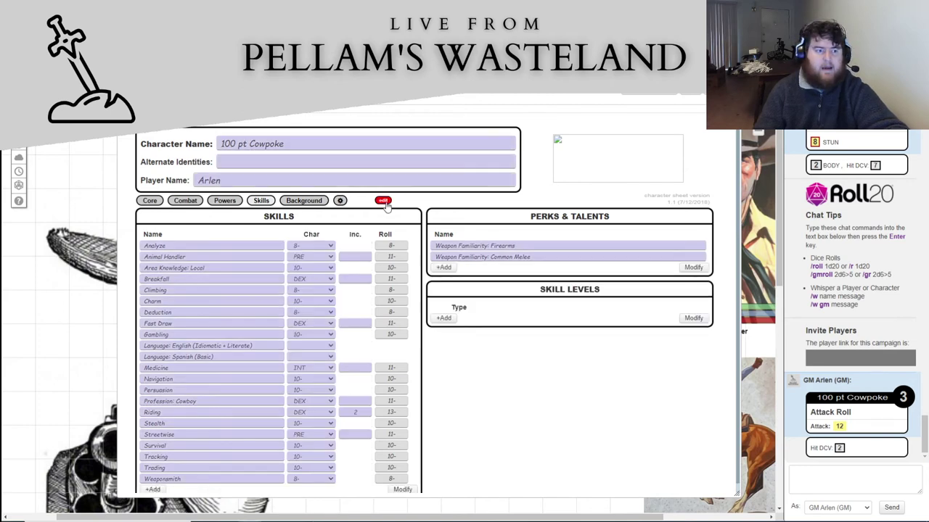
{"action": "left_click", "coordinate": [443, 267]}
{"action": "type", "text": "Contact"}
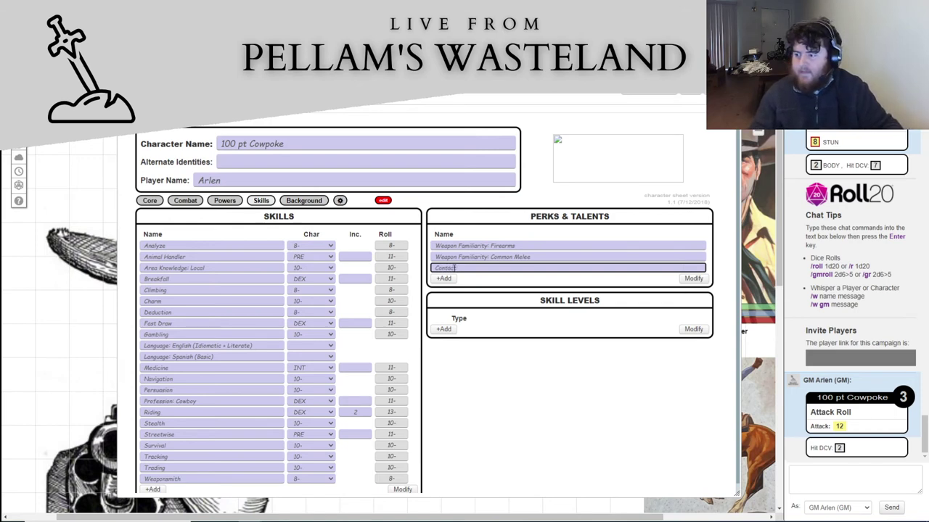
{"action": "type", "text": " (11"}
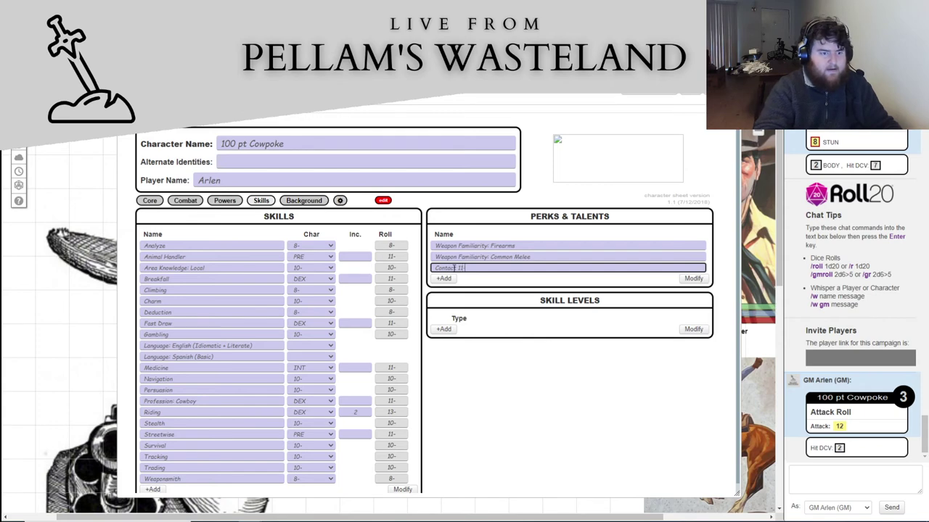
{"action": "type", "text": "-"}
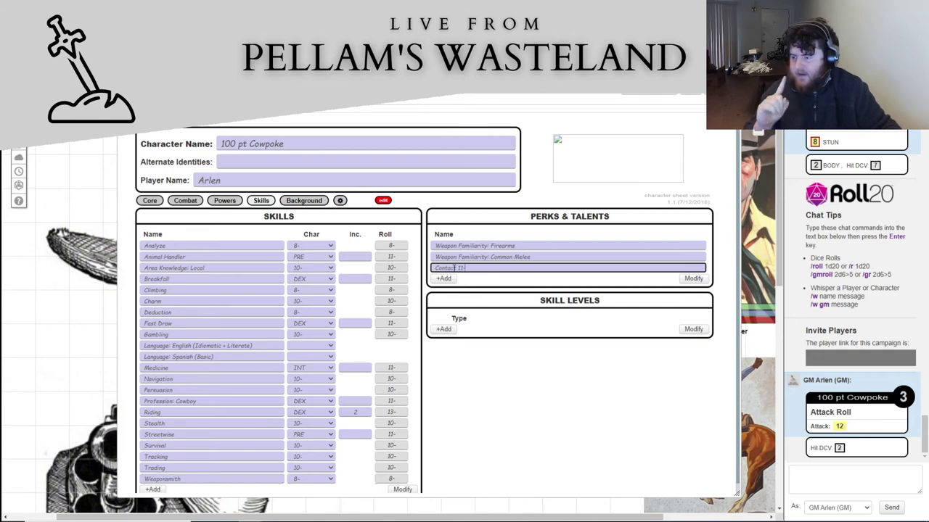
{"action": "type", "text": "-"}
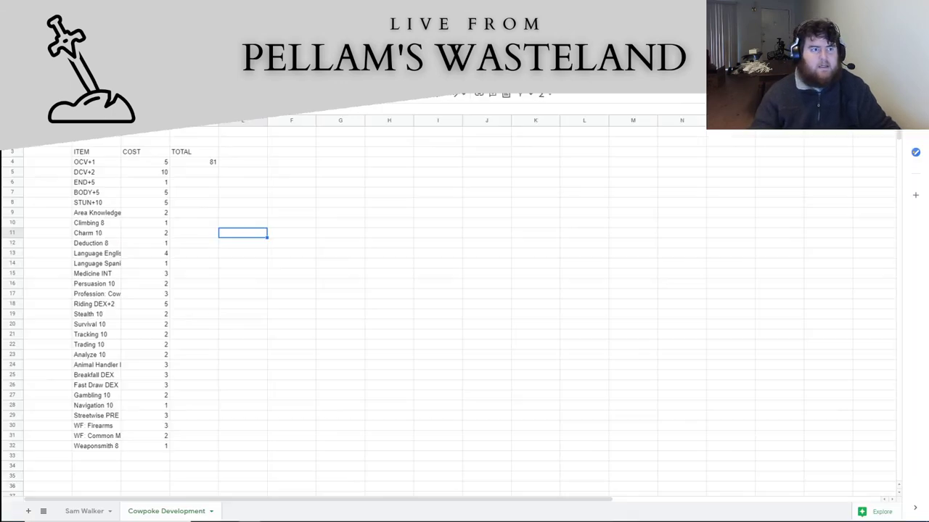
Switch to the cost spreadsheet and log "Contact: Employer" in row 33 with a cost of 6
{"action": "key", "text": "alt+Tab"}
{"action": "left_click", "coordinate": [91, 457]}
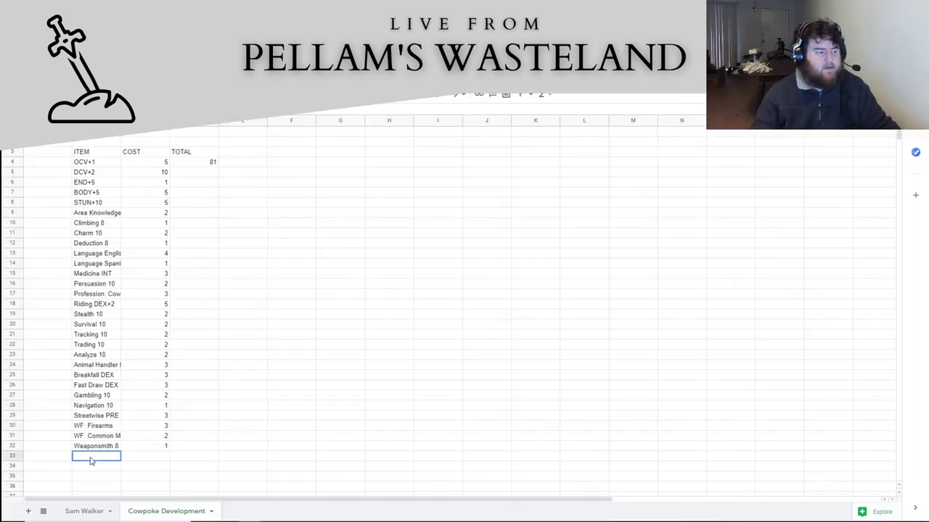
{"action": "type", "text": "Contac"}
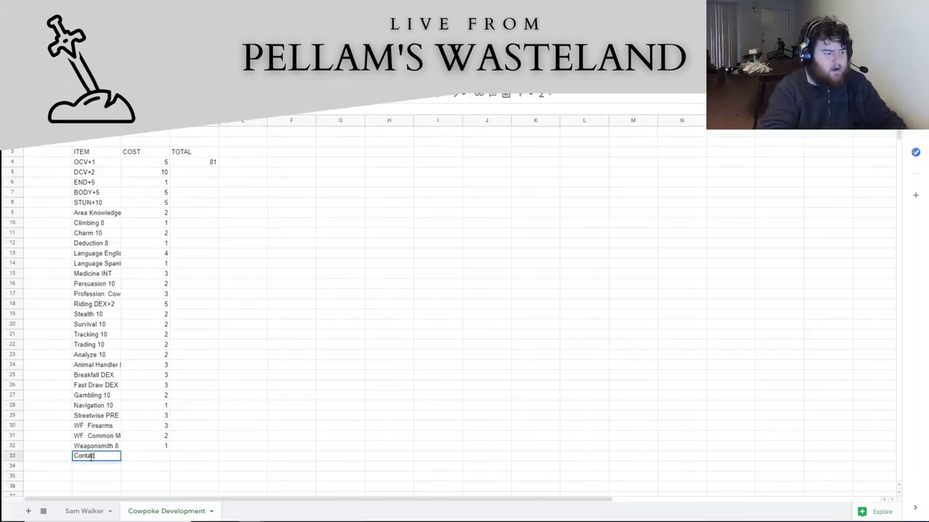
{"action": "type", "text": "t: Emp"}
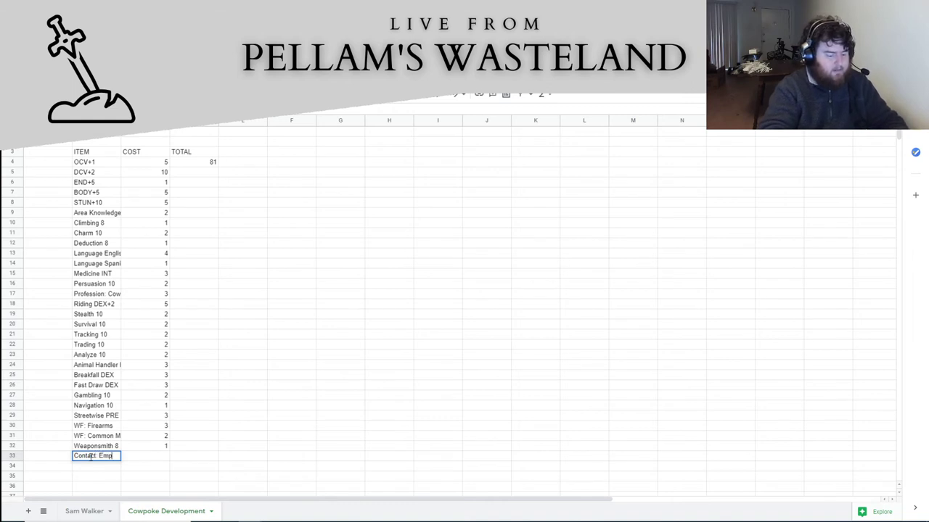
{"action": "type", "text": "loyer"}
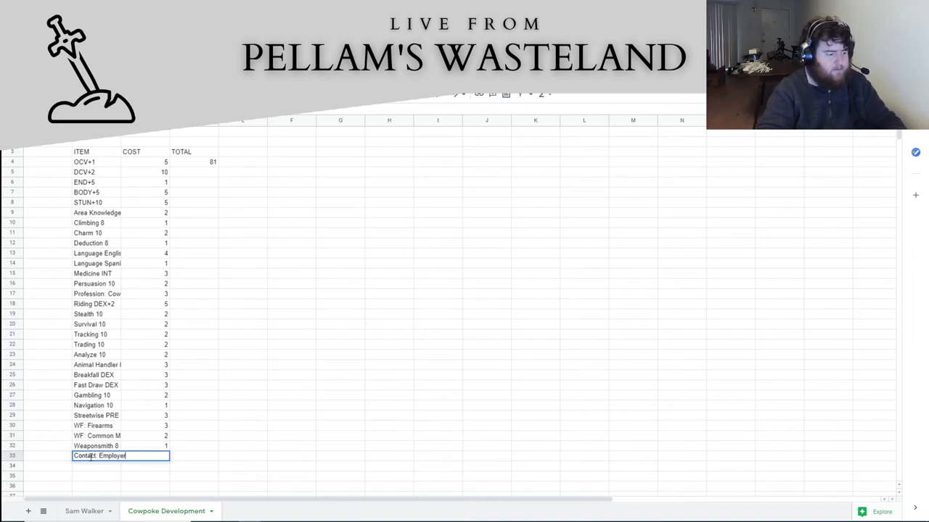
{"action": "left_click", "coordinate": [224, 466]}
{"action": "left_click", "coordinate": [154, 458]}
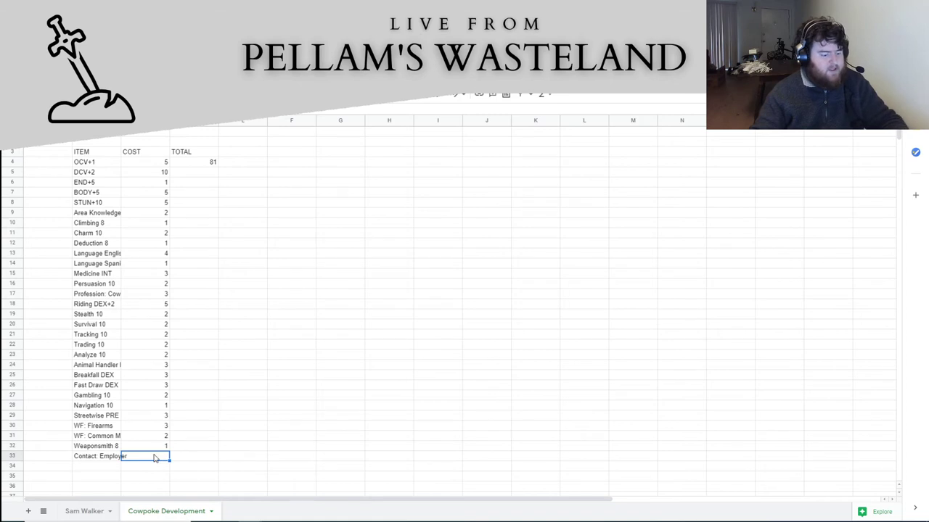
{"action": "type", "text": "6"}
{"action": "left_click", "coordinate": [207, 447]}
Back in the Roll20 sheet, complete the perk as "Contact 11- Employer (Useful resources, Institution, Good Relationship)" and leave edit mode
{"action": "key", "text": "alt+Tab"}
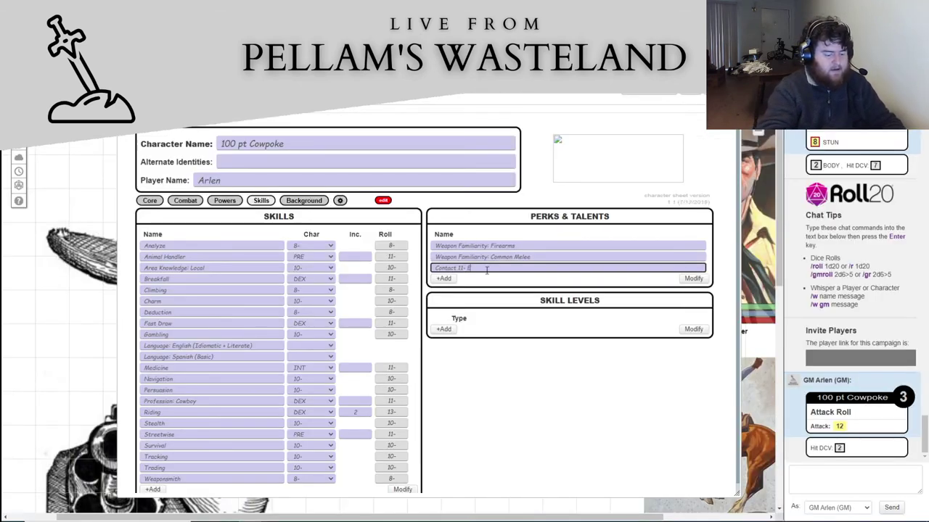
{"action": "type", "text": "Employer"}
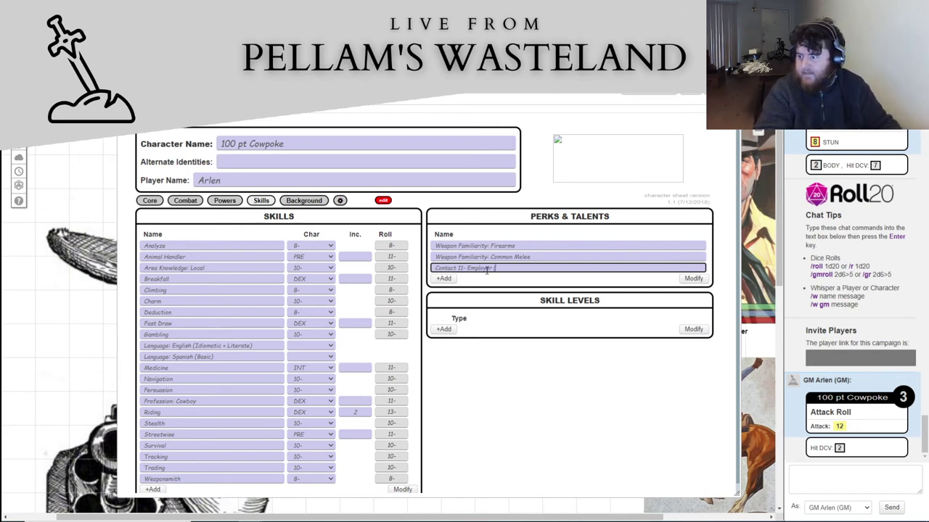
{"action": "type", "text": "("}
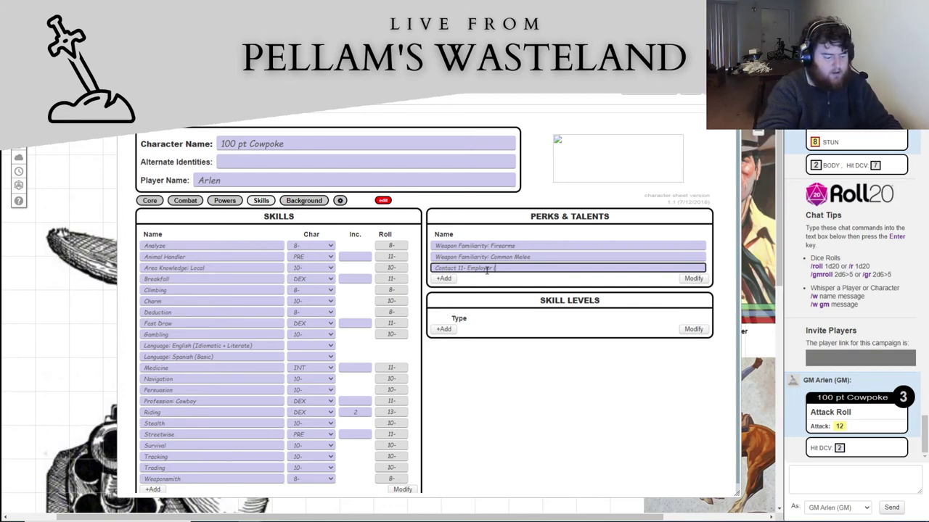
{"action": "type", "text": "Usefu"}
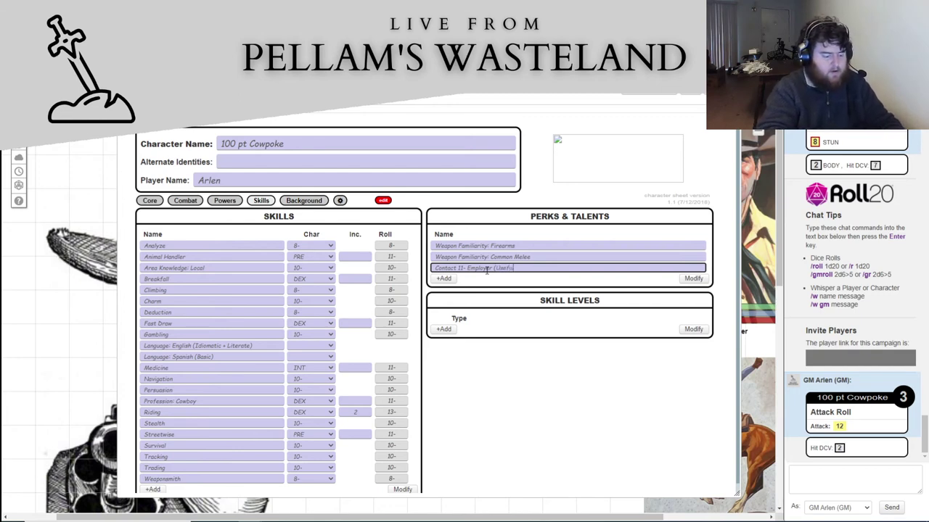
{"action": "type", "text": "l resources"}
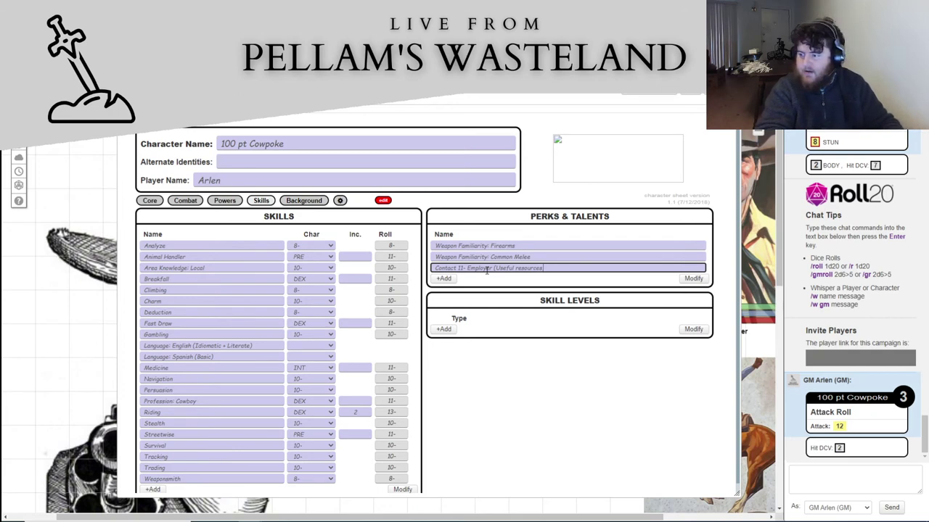
{"action": "type", "text": ", I"}
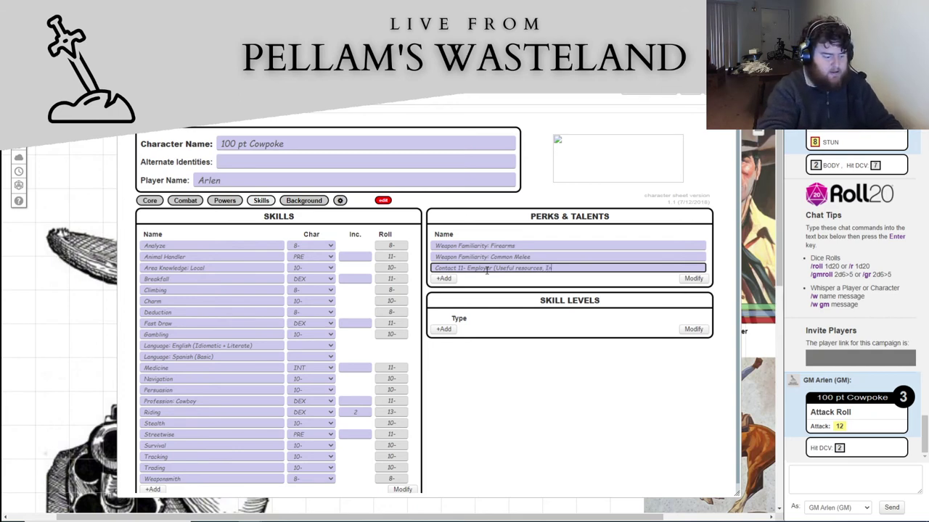
{"action": "type", "text": "nstitution"}
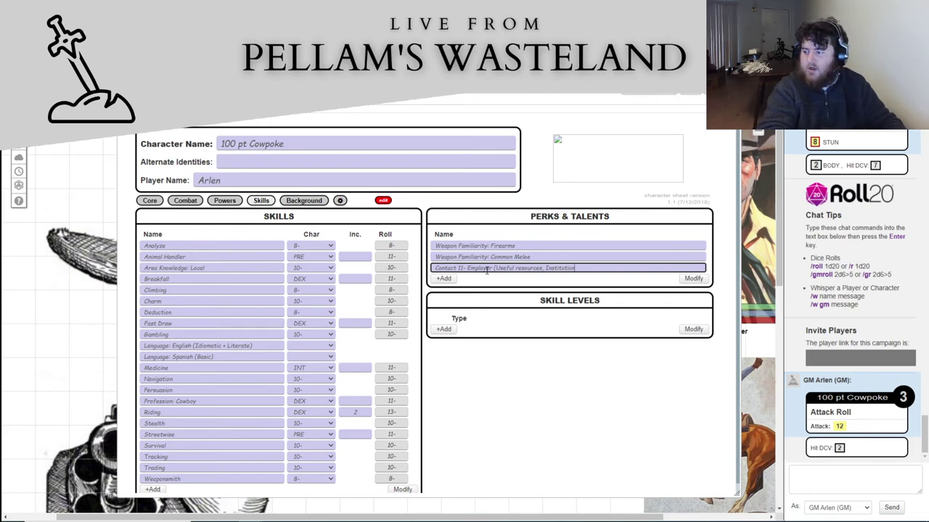
{"action": "type", "text": ","}
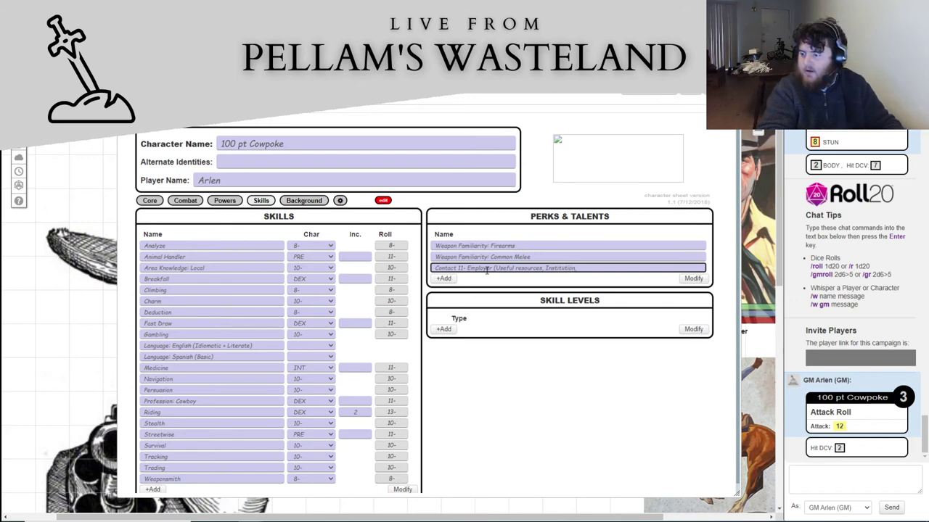
{"action": "type", "text": " Good Re"}
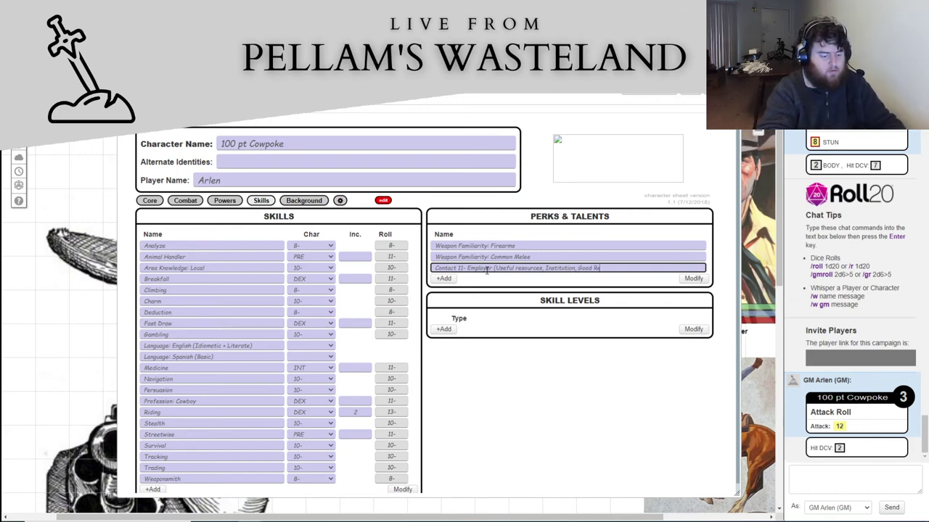
{"action": "type", "text": "lationshi"}
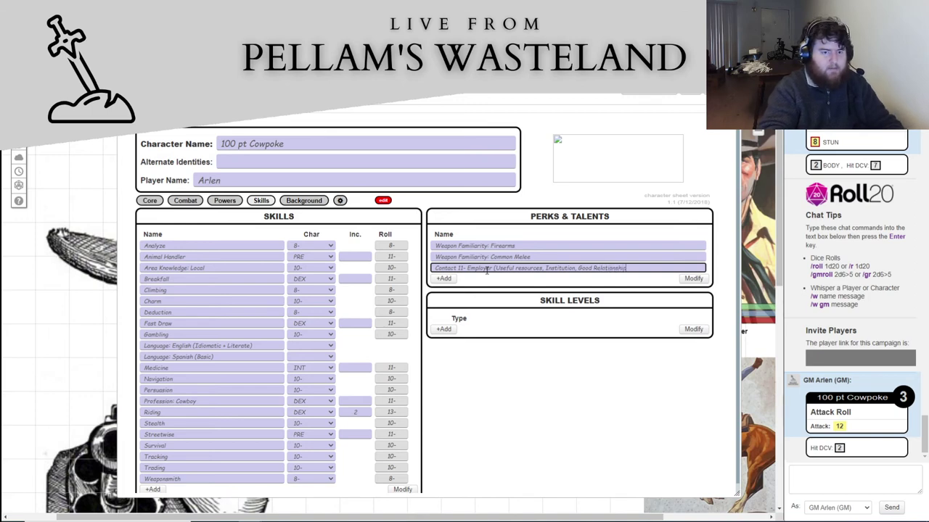
{"action": "type", "text": "p)"}
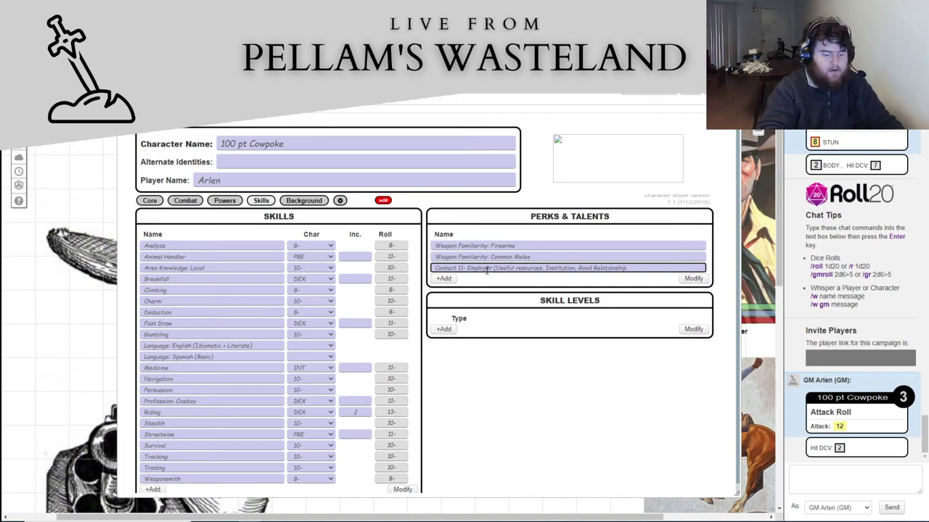
{"action": "left_click", "coordinate": [383, 200]}
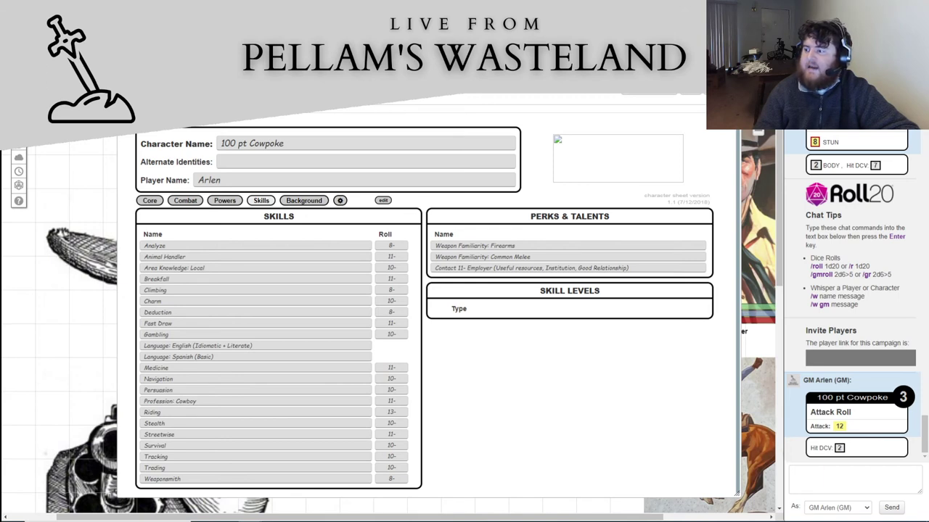
Re-enable editing and add an "Animal Friendship" entry under Perks & Talents
{"action": "left_click", "coordinate": [384, 200]}
{"action": "left_click", "coordinate": [444, 280]}
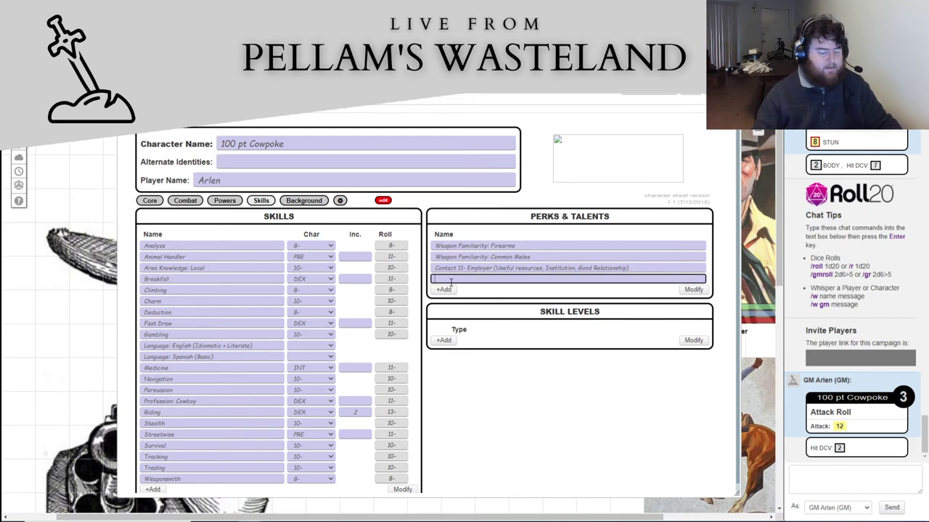
{"action": "type", "text": "Ammal Friend"}
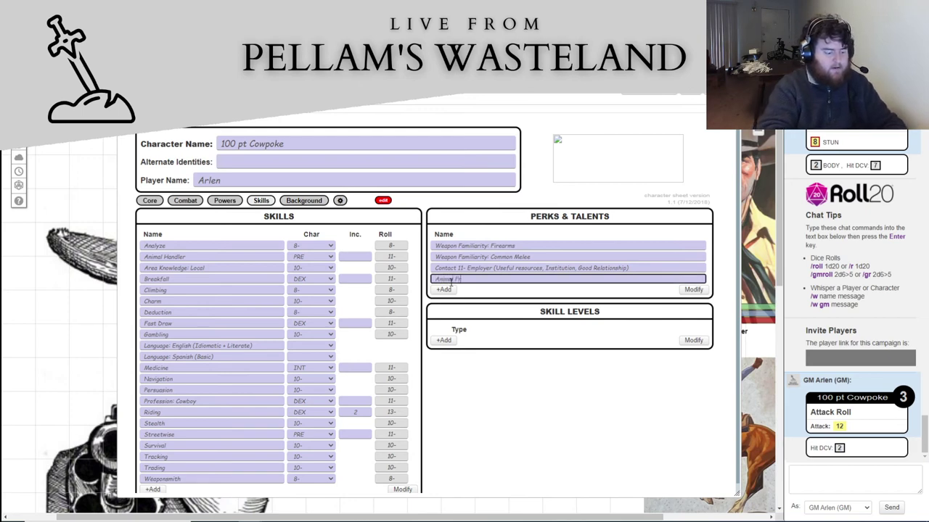
{"action": "type", "text": "ship"}
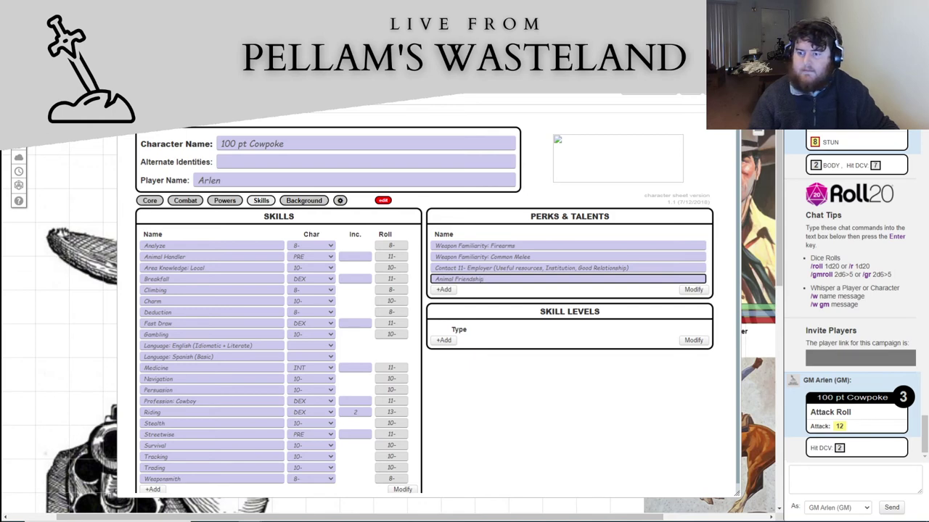
{"action": "left_click", "coordinate": [443, 290]}
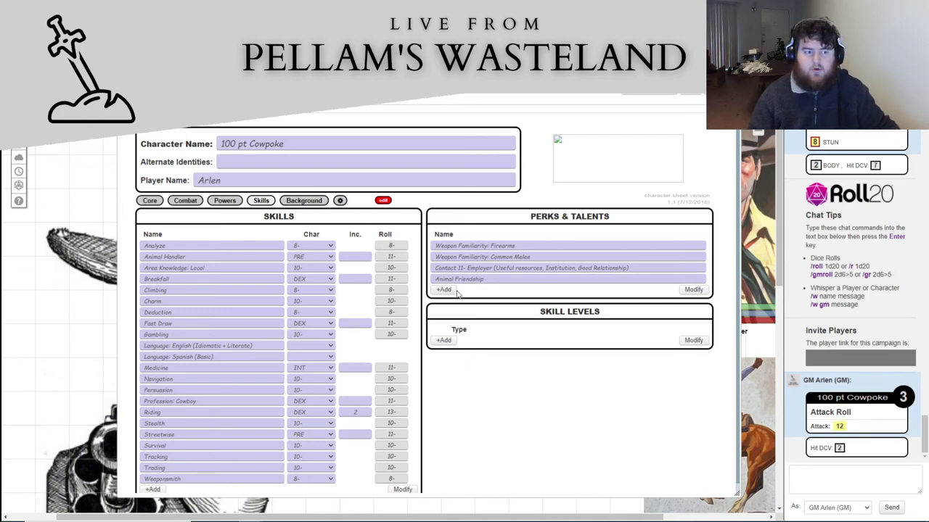
Add a "Keen Senses: Eyesight 2" entry under Perks & Talents
{"action": "left_click", "coordinate": [455, 290]}
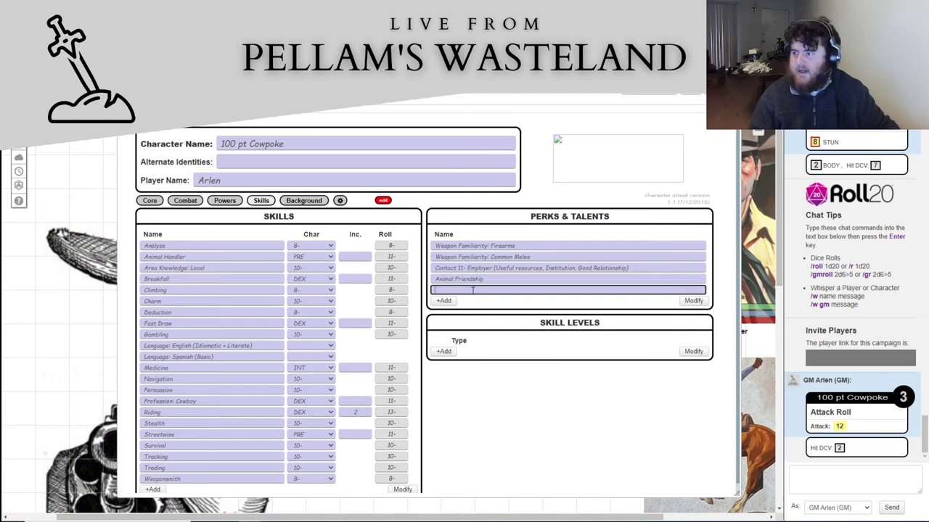
{"action": "type", "text": "Keen S"}
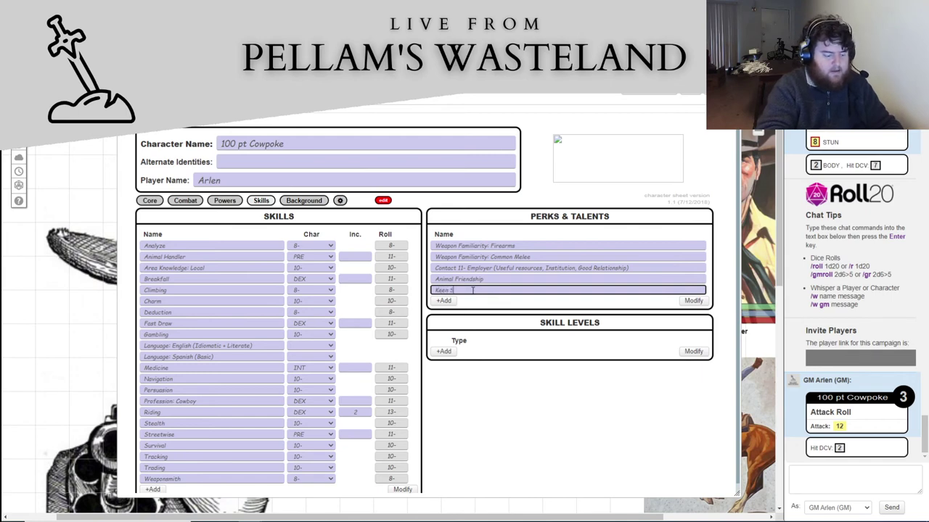
{"action": "type", "text": "enses: "}
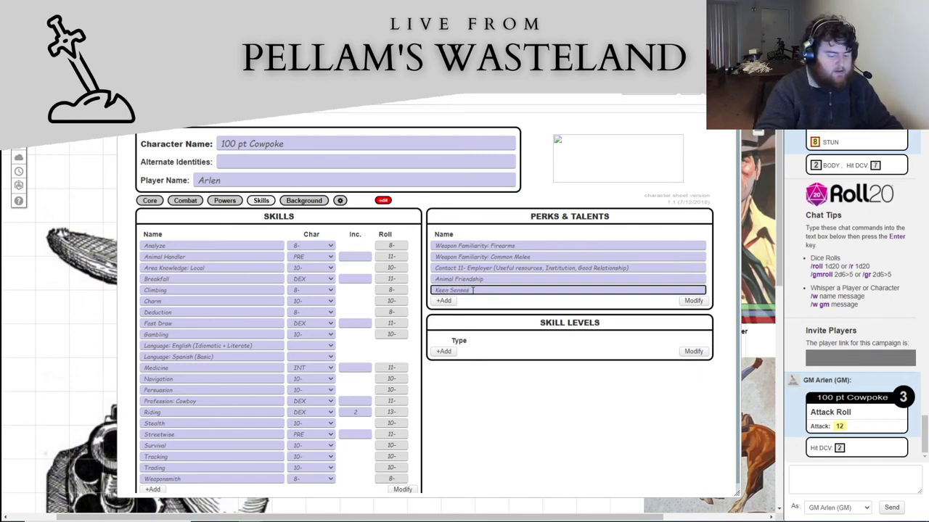
{"action": "type", "text": "Typ"}
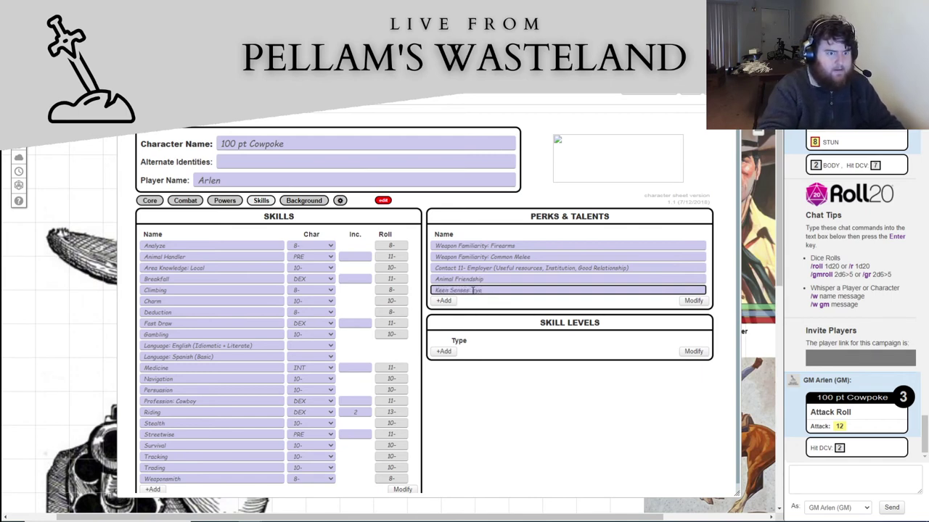
{"action": "key", "text": "BackSpace"}
{"action": "key", "text": "BackSpace"}
{"action": "key", "text": "BackSpace"}
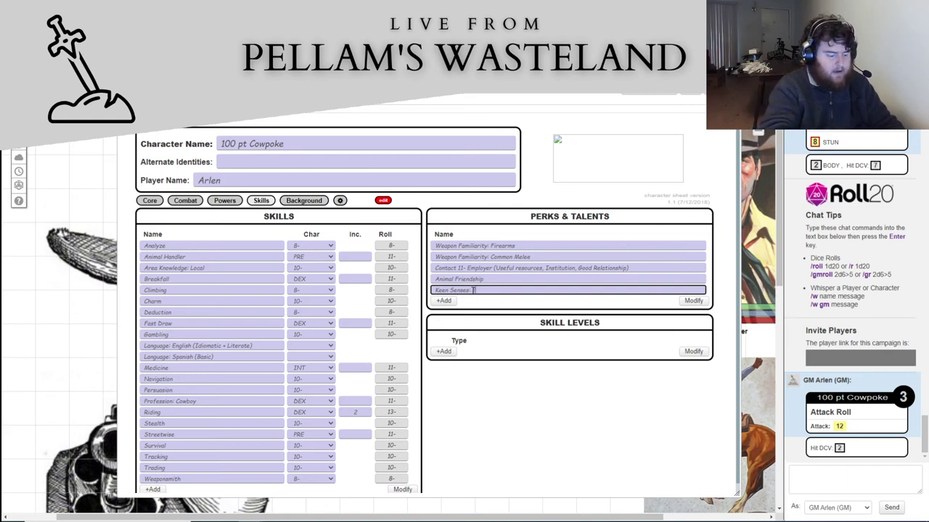
{"action": "type", "text": "Eyesight"}
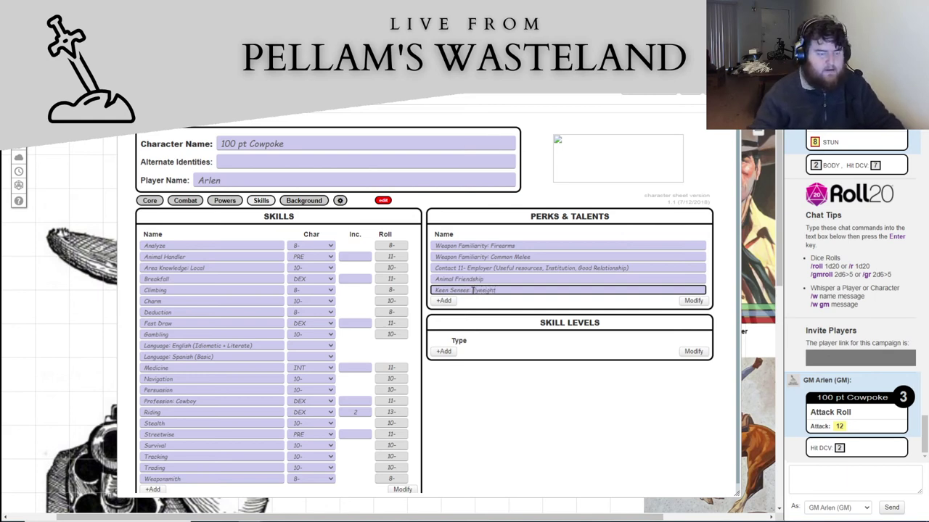
{"action": "type", "text": " 2"}
{"action": "left_click", "coordinate": [383, 201]}
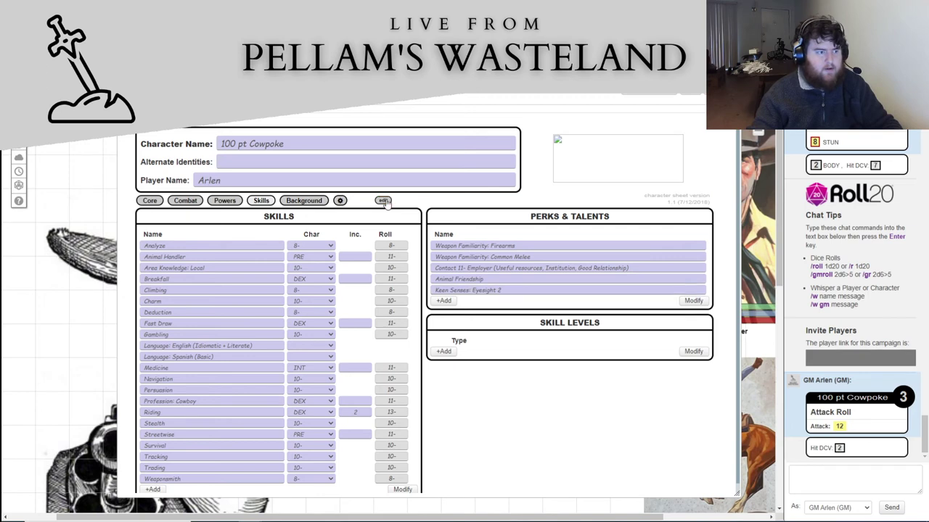
Enter "Keen Eyesight" with an increment of 2 under Enhanced Senses in the core section, and leave edit mode
{"action": "left_click", "coordinate": [159, 201]}
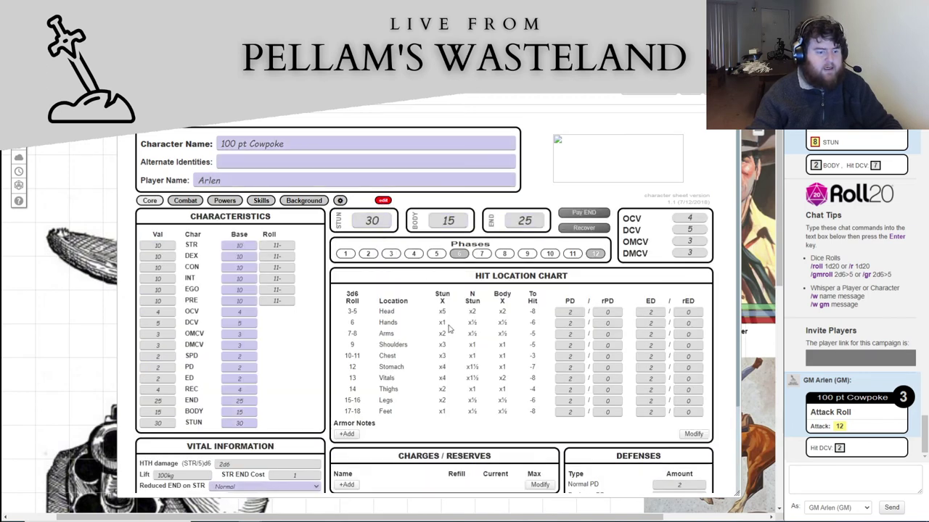
{"action": "scroll", "coordinate": [449, 328], "scroll_direction": "down", "scroll_amount": 3}
{"action": "left_click", "coordinate": [360, 451]}
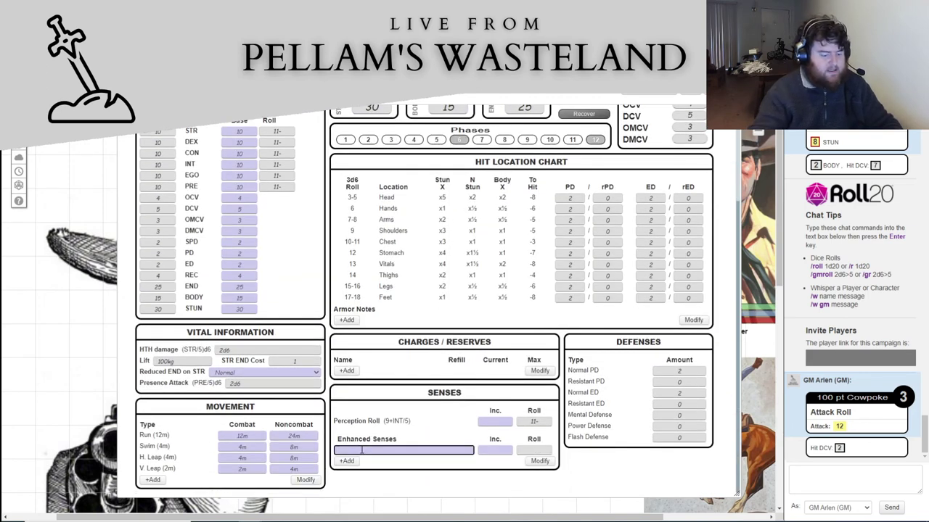
{"action": "type", "text": "Keen E"}
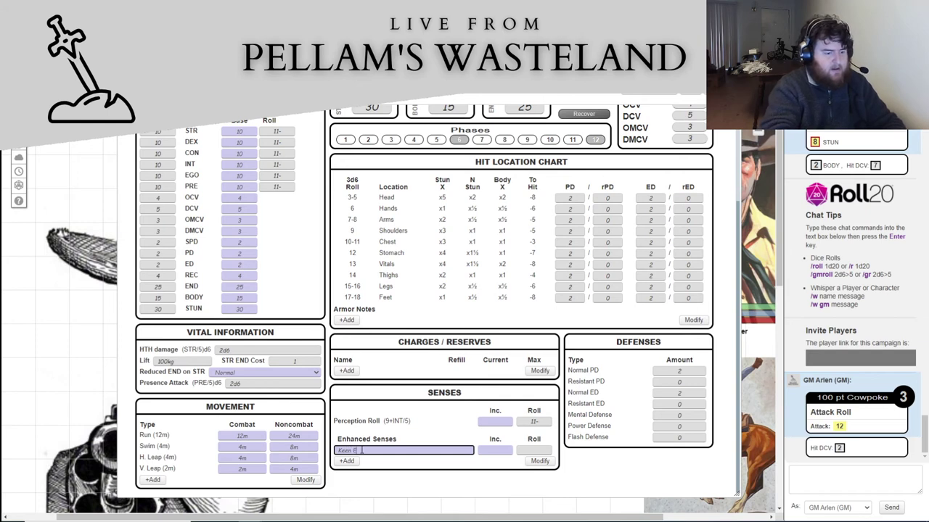
{"action": "type", "text": "yesight"}
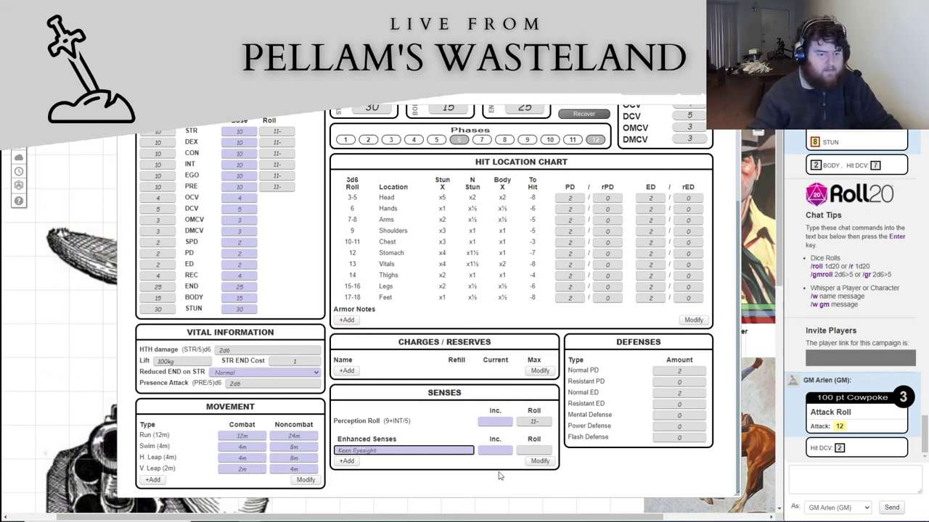
{"action": "left_click", "coordinate": [497, 451]}
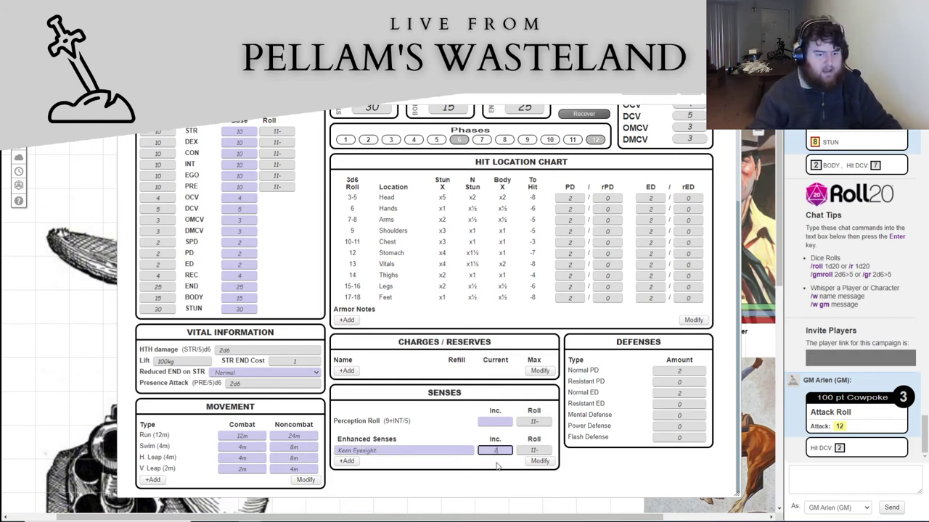
{"action": "scroll", "coordinate": [500, 467], "scroll_direction": "up", "scroll_amount": 3}
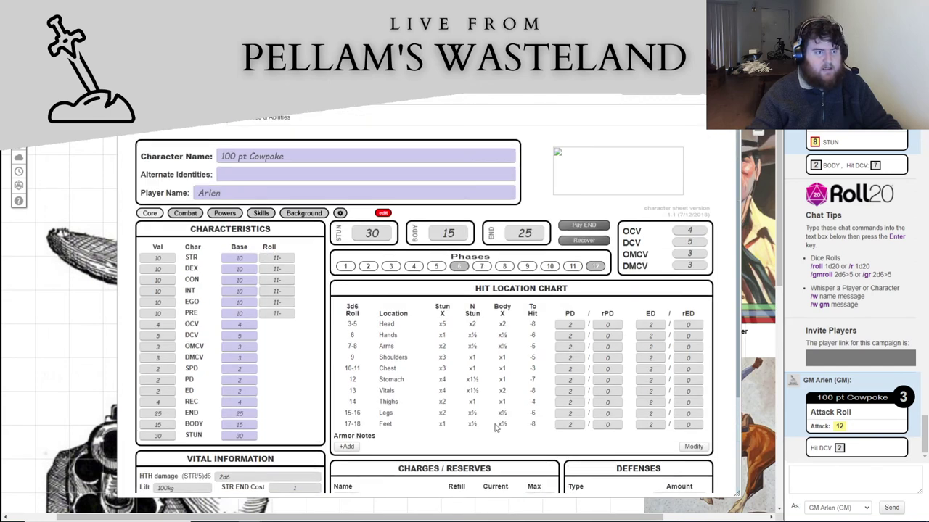
{"action": "left_click", "coordinate": [382, 215]}
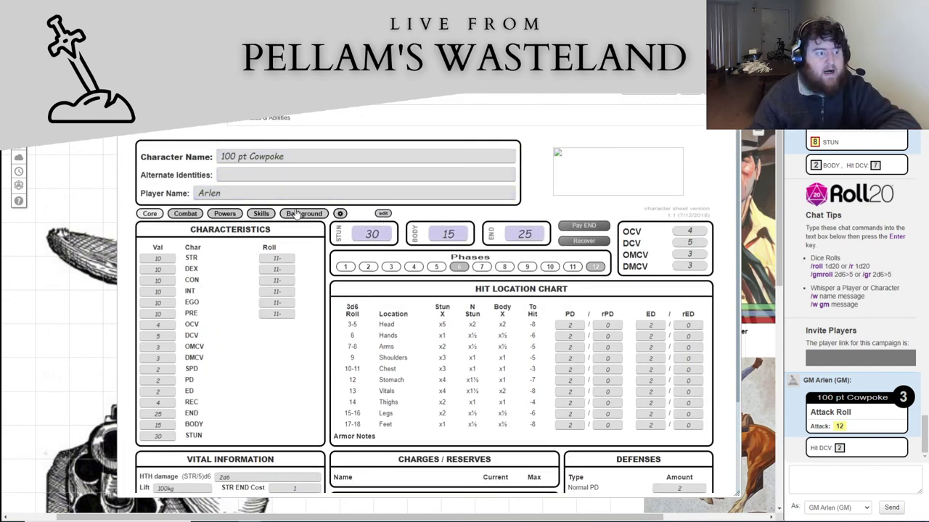
Show the character's skills section, switch to the cost spreadsheet, and enter "Animal Friendship" as the next item in row 34
{"action": "left_click", "coordinate": [265, 213]}
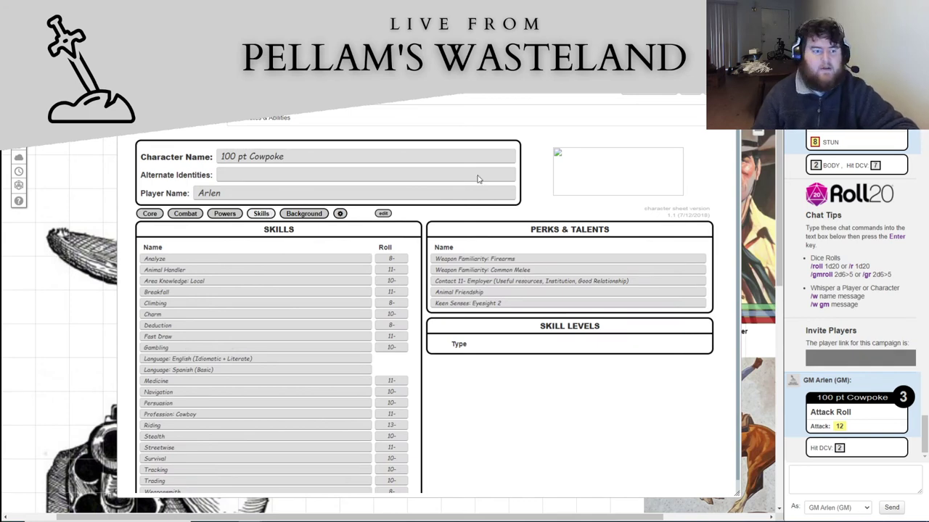
{"action": "left_click", "coordinate": [17, 519]}
{"action": "left_click", "coordinate": [85, 467]}
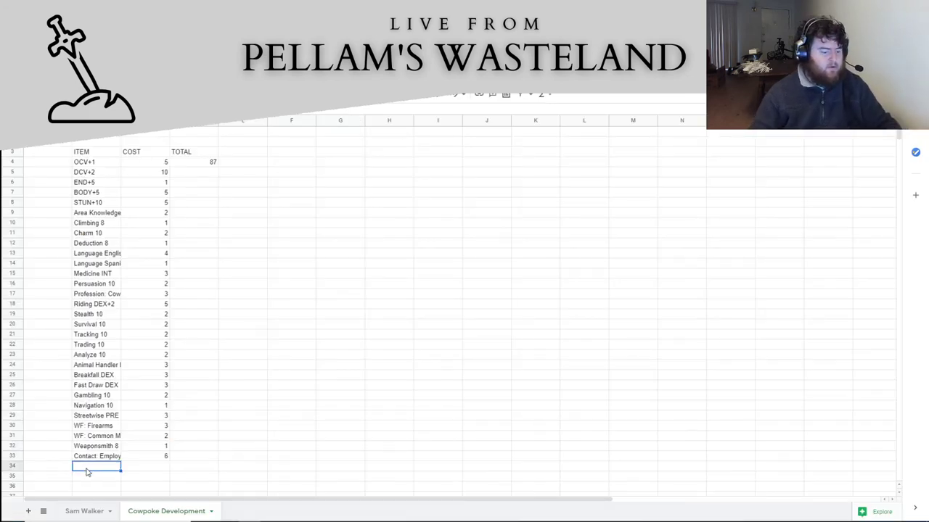
{"action": "type", "text": "Animal"}
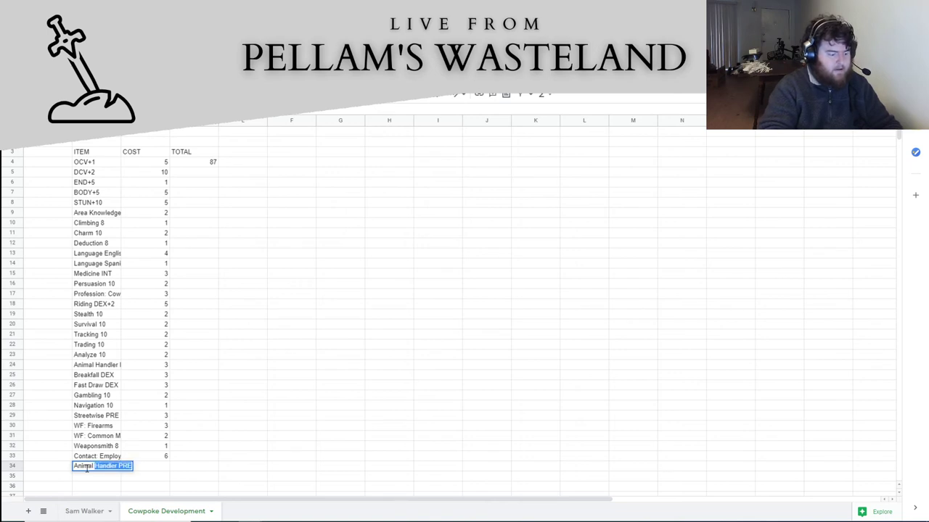
{"action": "type", "text": " Friendship"}
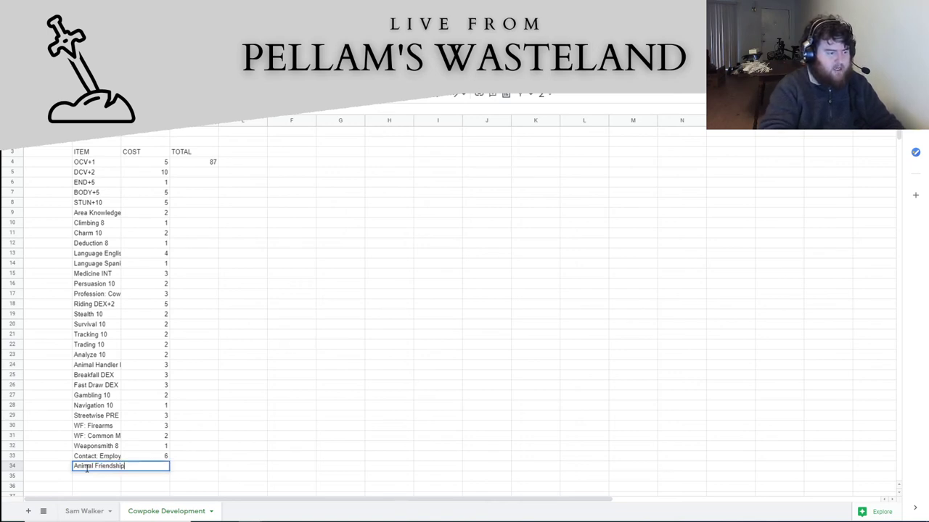
{"action": "left_click", "coordinate": [176, 468]}
{"action": "left_click", "coordinate": [164, 471]}
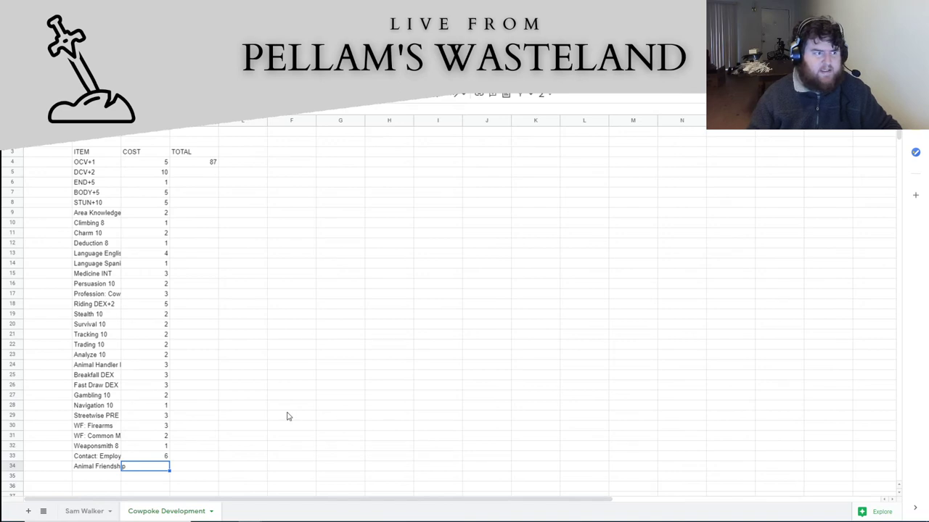
Return to the Roll20 sheet, enable editing, and delete the "Animal Friendship" entry from Perks & Talents
{"action": "key", "text": "alt+Tab"}
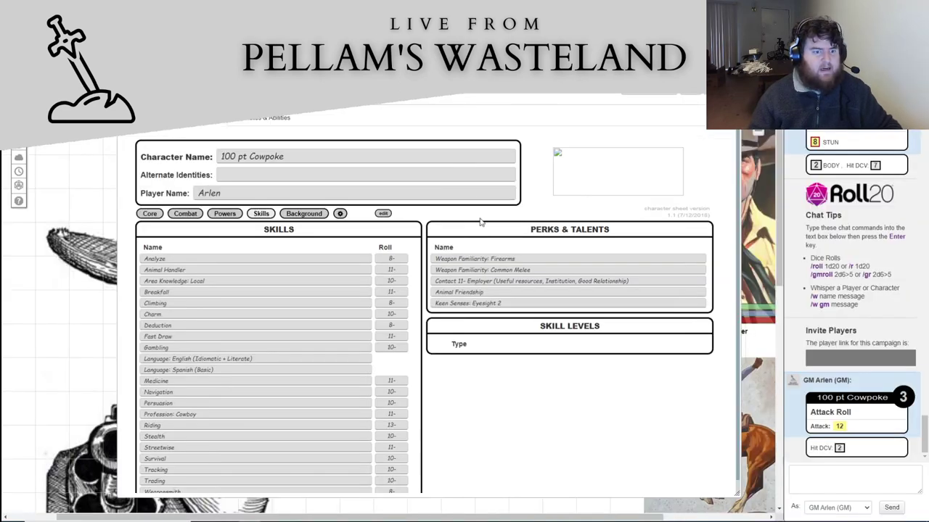
{"action": "left_click", "coordinate": [382, 214]}
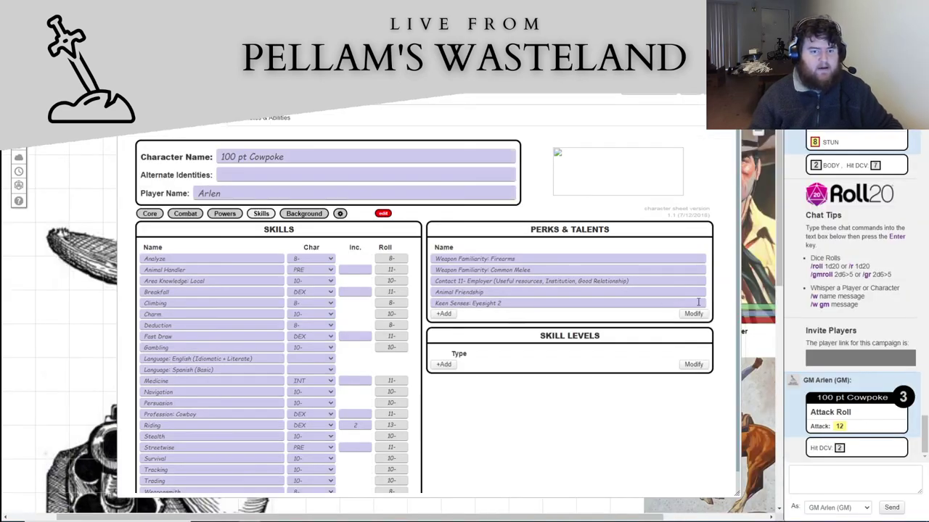
{"action": "left_click", "coordinate": [693, 313]}
{"action": "left_click", "coordinate": [700, 292]}
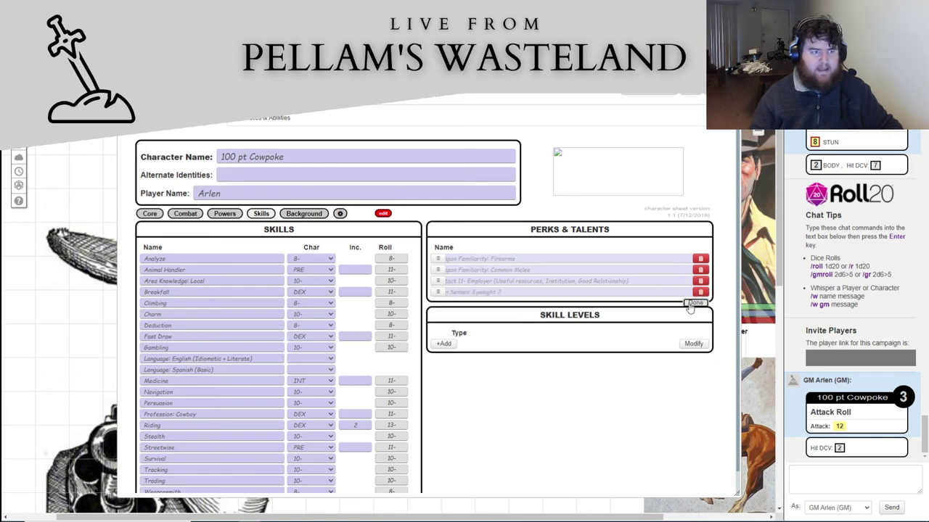
{"action": "left_click", "coordinate": [693, 303]}
Switch to the spreadsheet and replace the "Animal Friendship" item in row 34 with "Keen Eyesight+2" at a cost of 2
{"action": "key", "text": "alt+Tab"}
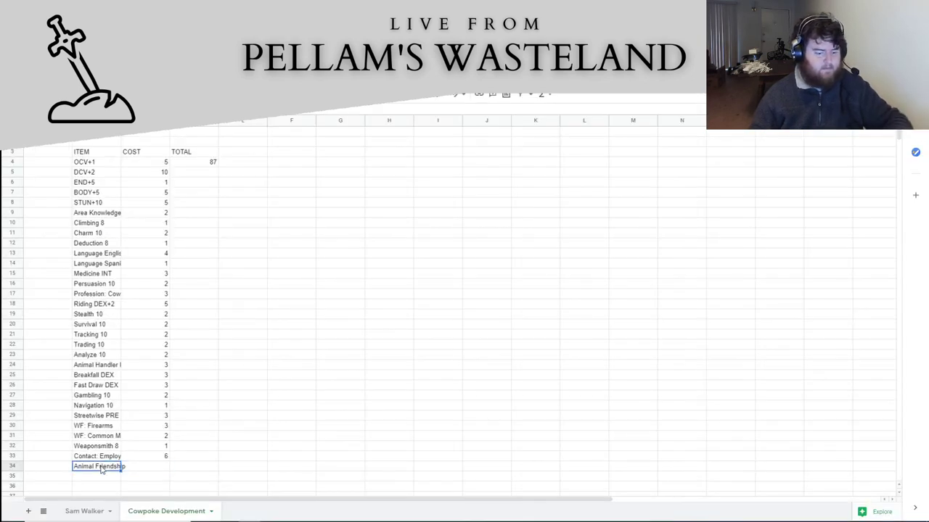
{"action": "key", "text": "Delete"}
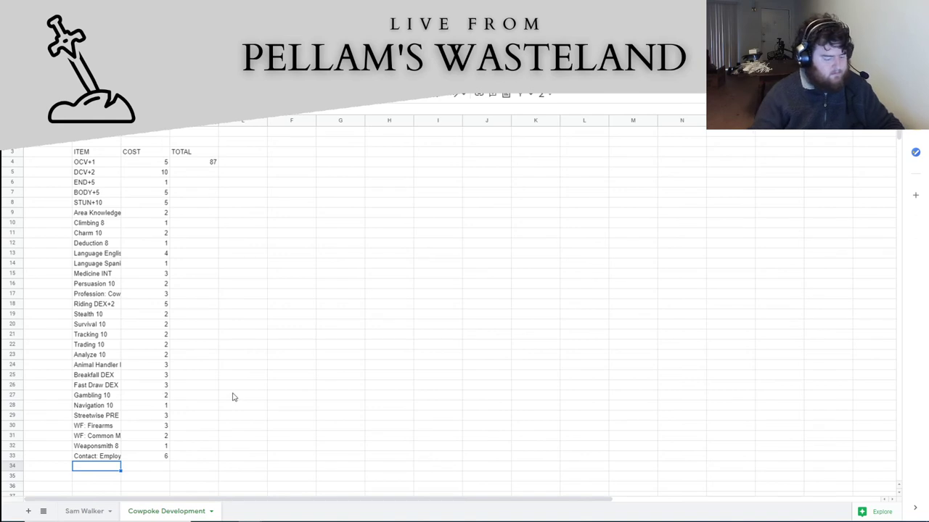
{"action": "type", "text": "Keen"}
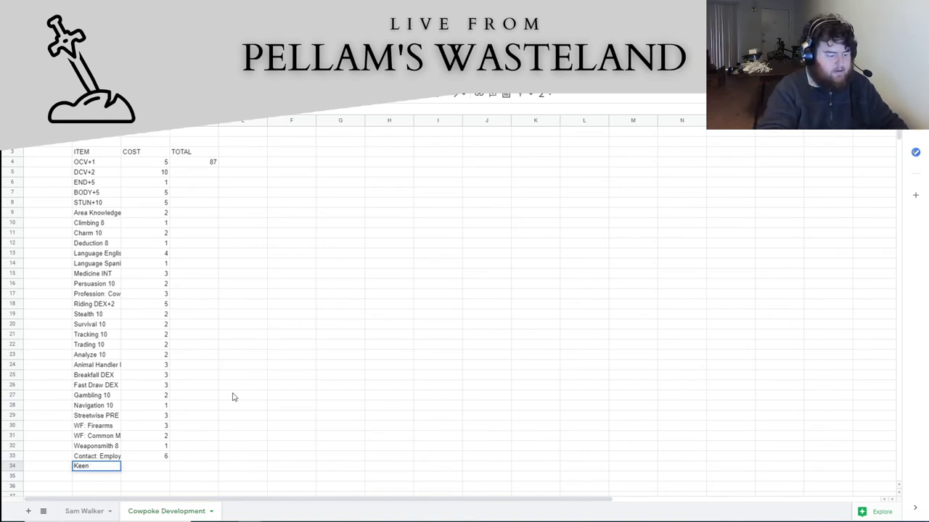
{"action": "type", "text": " Eyesight 2"}
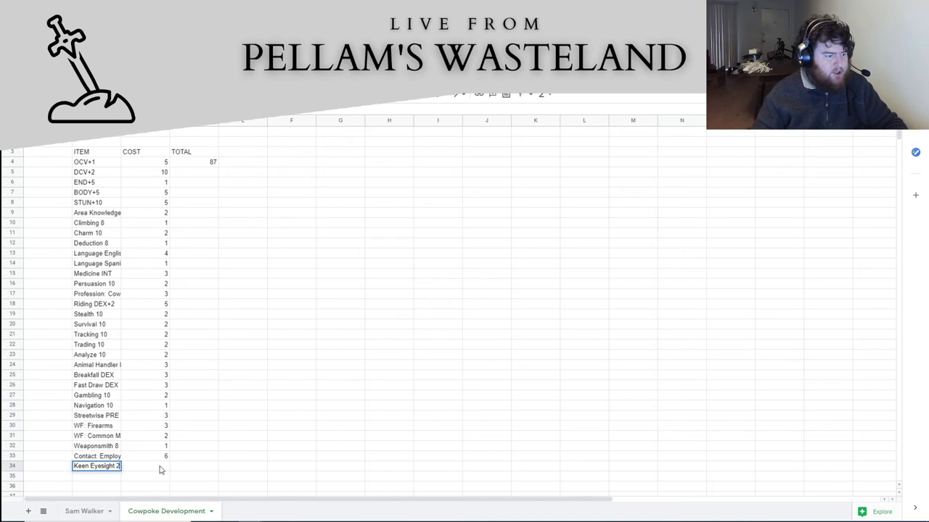
{"action": "key", "text": "Tab"}
{"action": "type", "text": "2"}
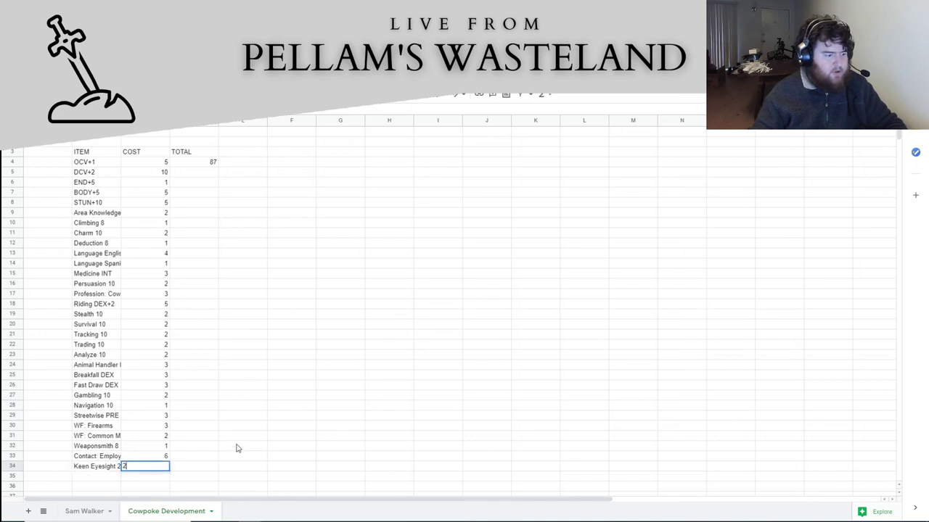
{"action": "left_click", "coordinate": [236, 449]}
{"action": "left_click", "coordinate": [110, 470]}
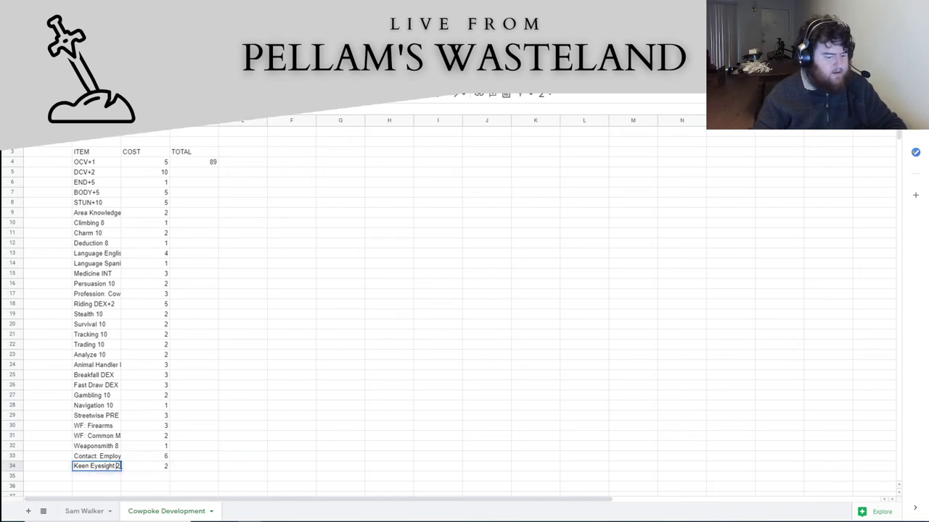
{"action": "left_click", "coordinate": [221, 448]}
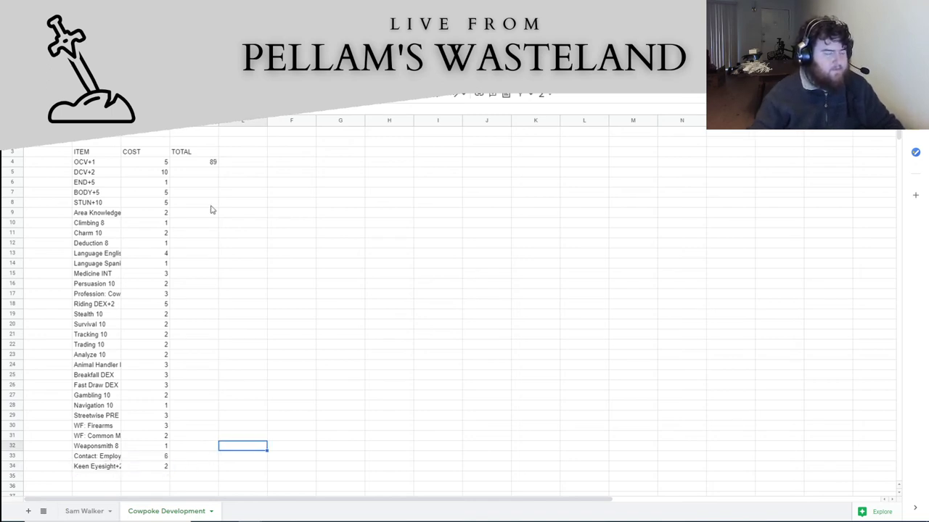
Switch back to the Roll20 sheet and add a "Lightsleep" entry under Perks & Talents
{"action": "key", "text": "alt+Tab"}
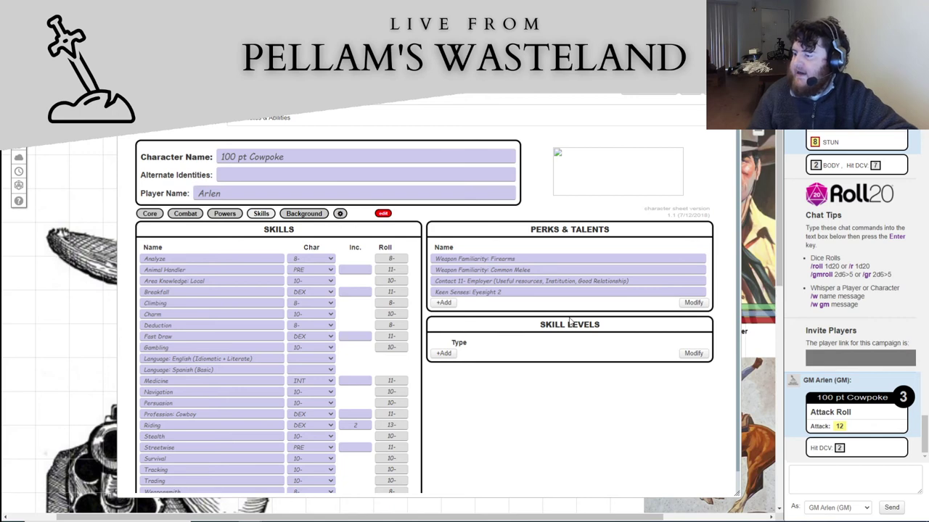
{"action": "left_click", "coordinate": [448, 303]}
{"action": "type", "text": "Light"}
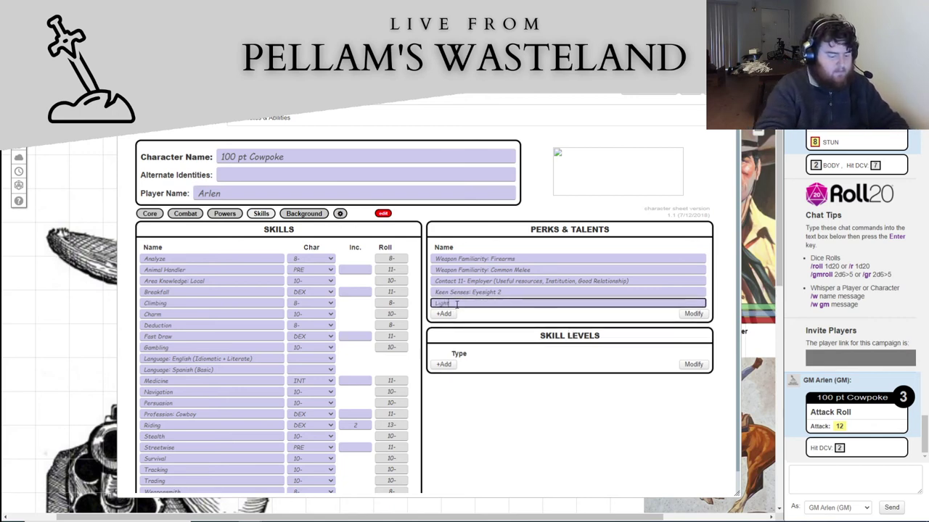
{"action": "type", "text": "sleep"}
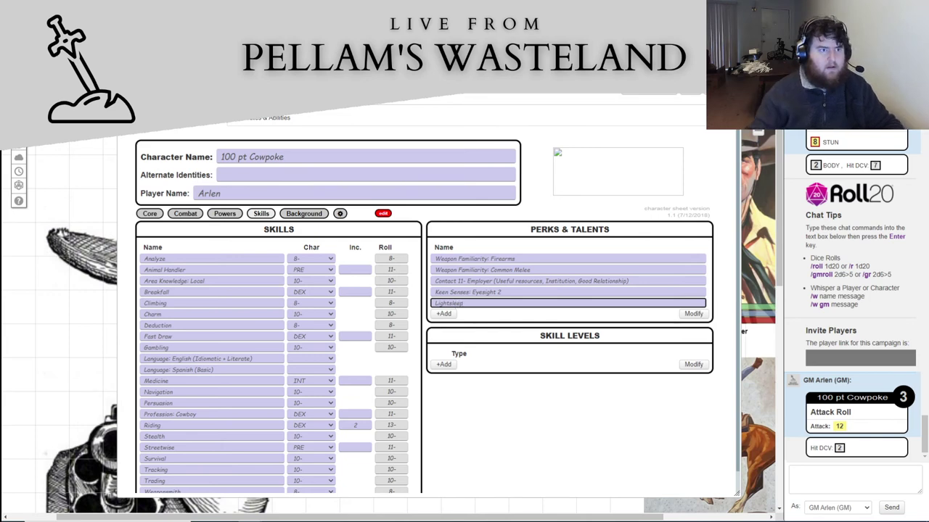
In the spreadsheet, log "Lightsleep" in row 35 with a cost of 3
{"action": "key", "text": "alt+Tab"}
{"action": "left_click", "coordinate": [105, 477]}
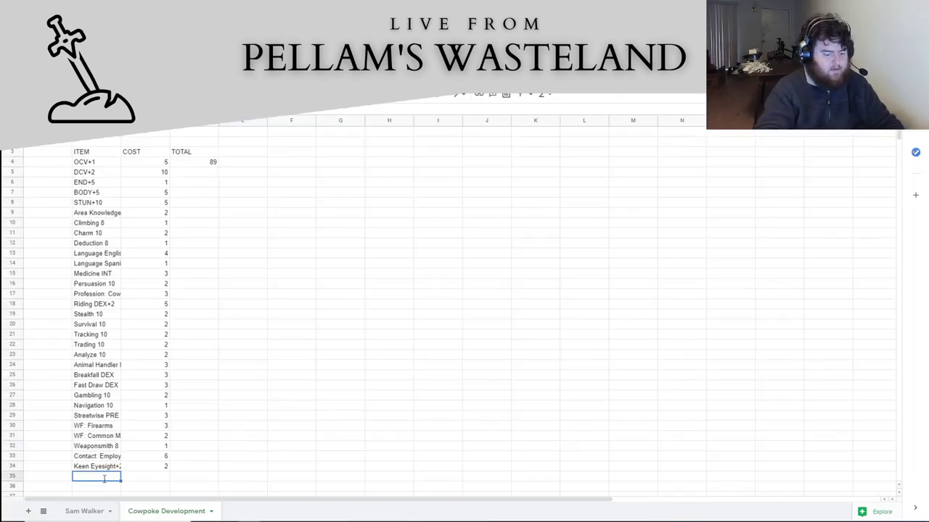
{"action": "type", "text": "Lightsleep"}
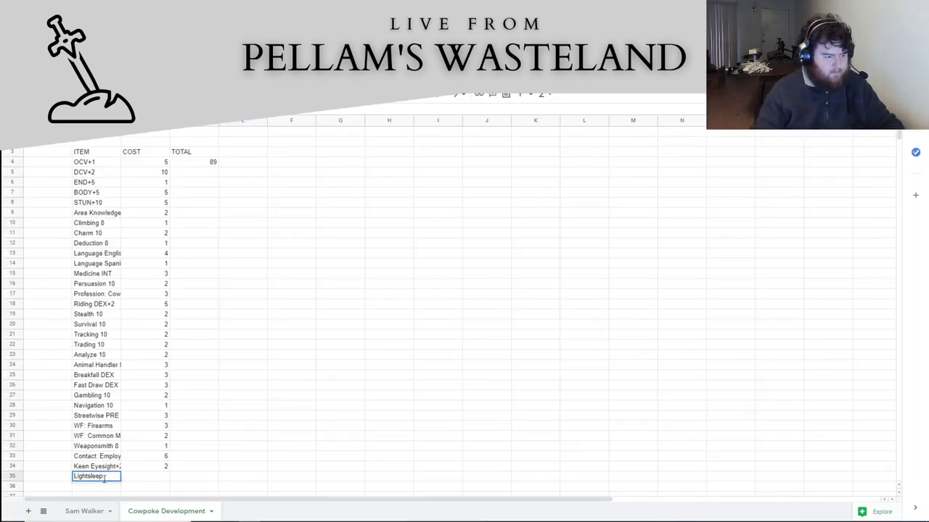
{"action": "left_click", "coordinate": [140, 477]}
{"action": "type", "text": "3"}
{"action": "left_click", "coordinate": [216, 474]}
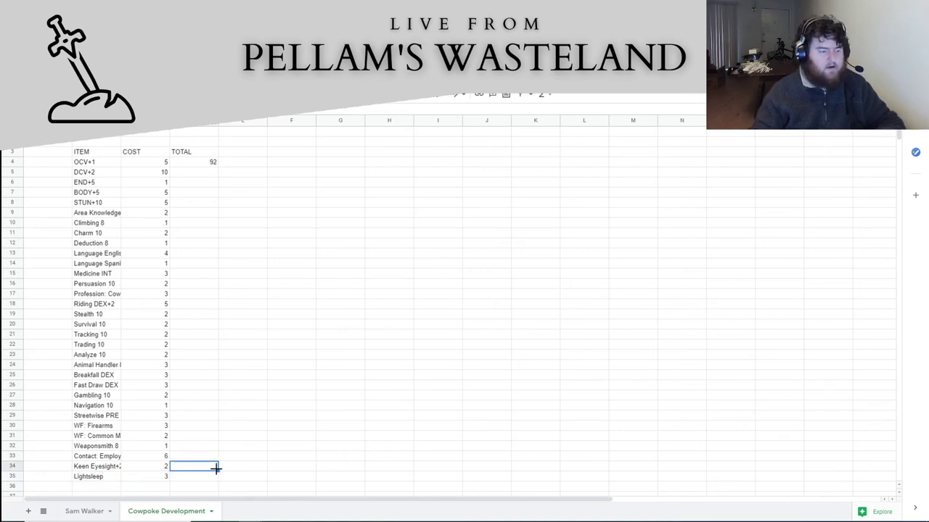
{"action": "left_click", "coordinate": [268, 328]}
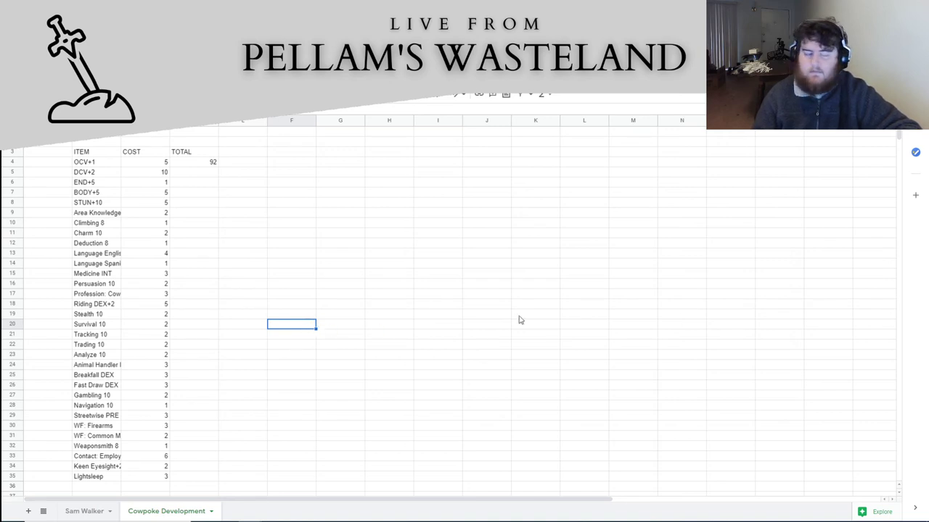
Log "Ride like the Wind" in row 36 with a cost of 4 and check the updated point total
{"action": "scroll", "coordinate": [240, 342], "scroll_direction": "down", "scroll_amount": 2}
{"action": "left_click", "coordinate": [116, 440]}
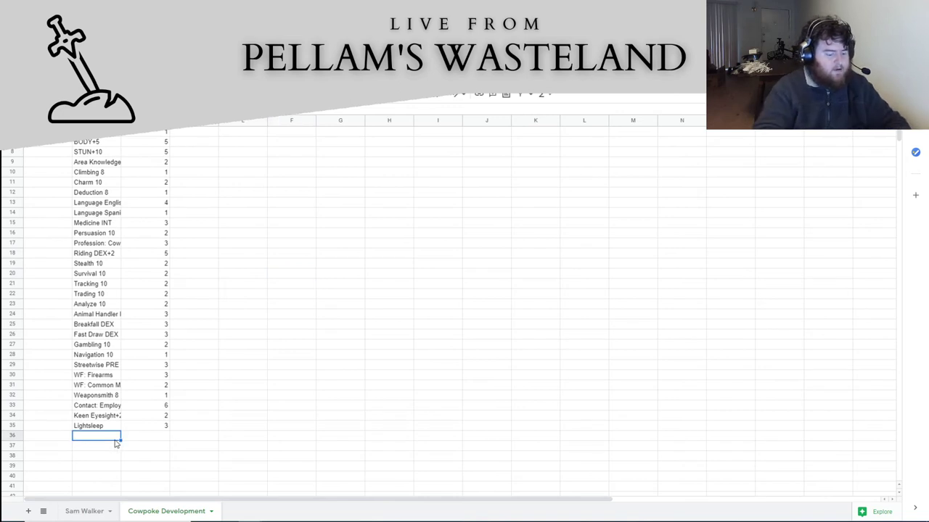
{"action": "type", "text": "Ride lik"}
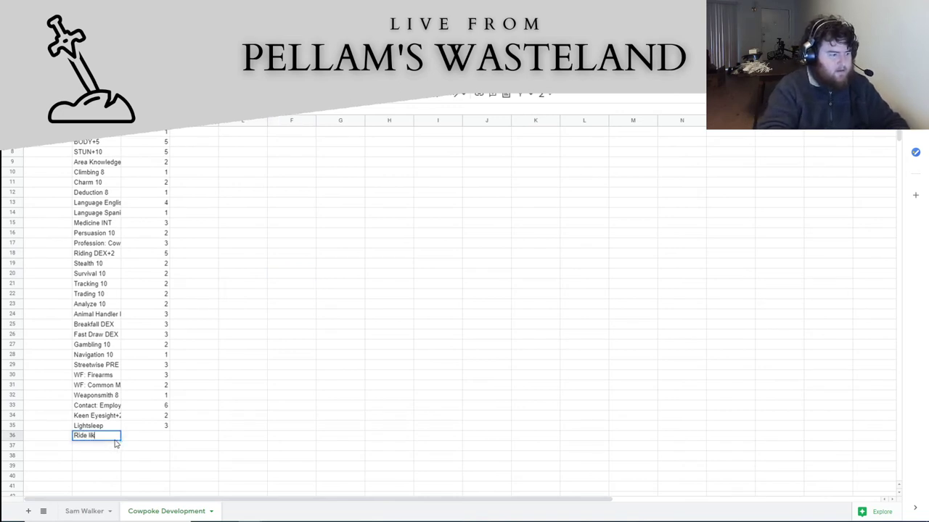
{"action": "type", "text": "e the Wind"}
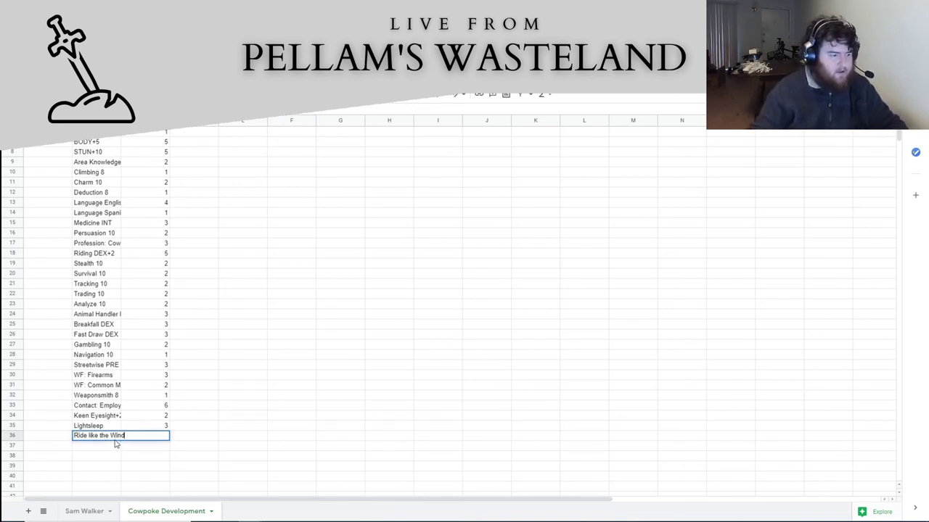
{"action": "left_click", "coordinate": [193, 446]}
{"action": "left_click", "coordinate": [162, 437]}
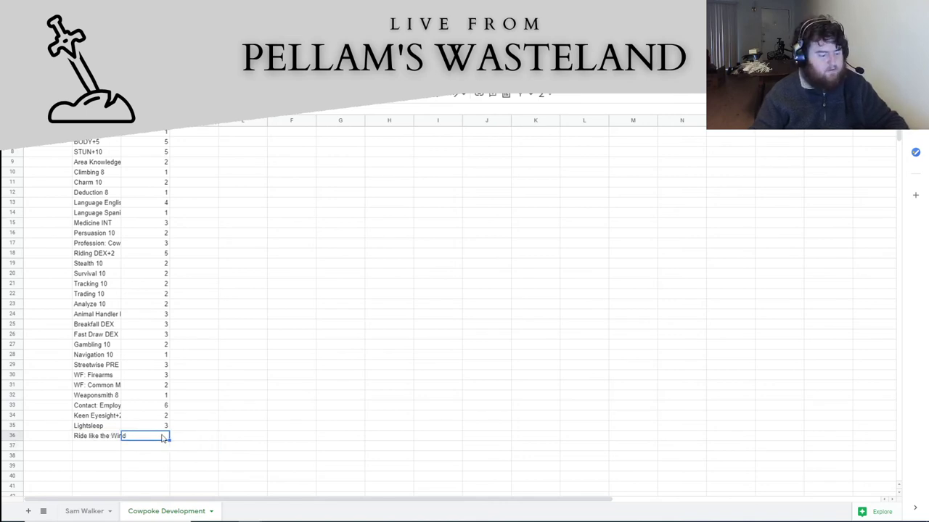
{"action": "type", "text": "4"}
{"action": "left_click", "coordinate": [280, 418]}
{"action": "scroll", "coordinate": [281, 422], "scroll_direction": "up", "scroll_amount": 2}
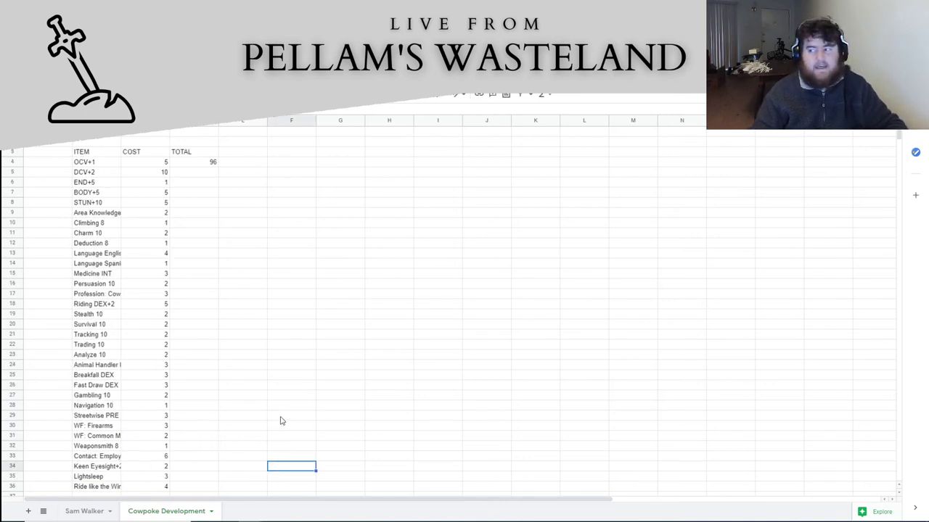
{"action": "scroll", "coordinate": [281, 421], "scroll_direction": "down", "scroll_amount": 2}
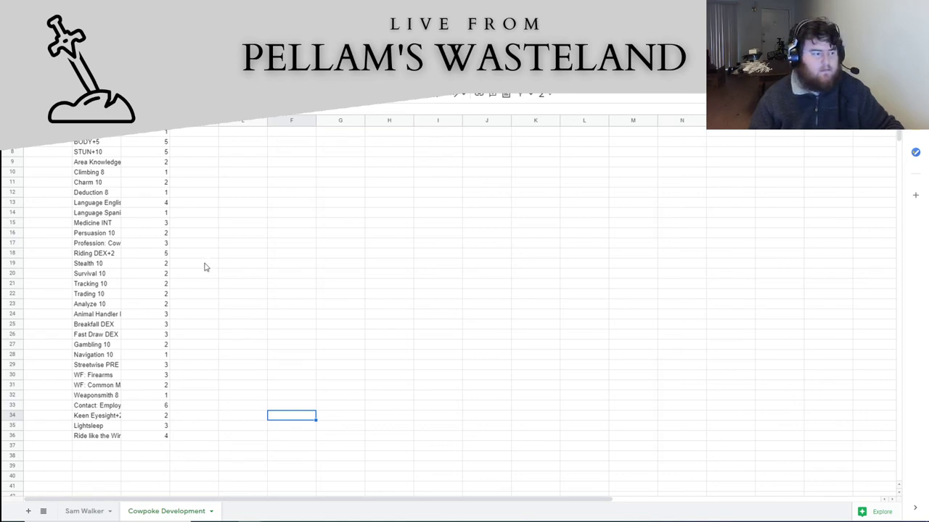
{"action": "scroll", "coordinate": [284, 271], "scroll_direction": "up", "scroll_amount": 2}
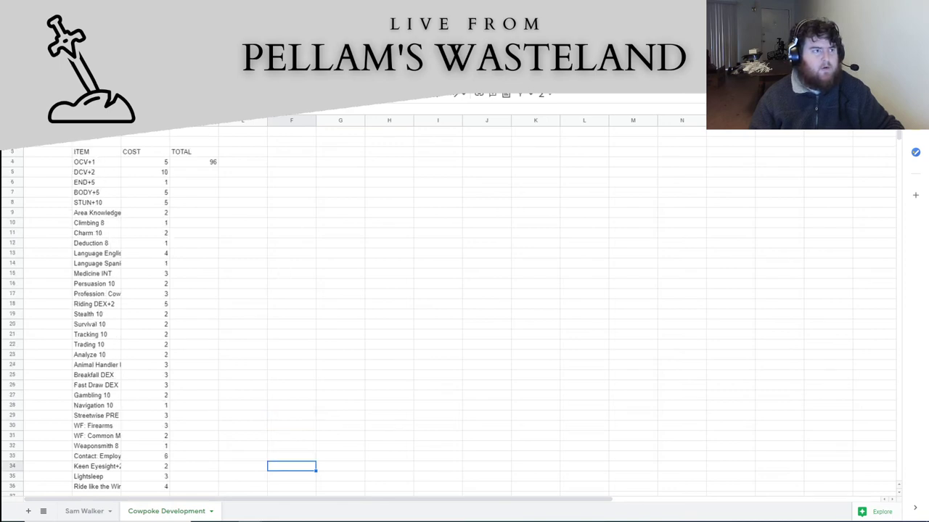
Switch to the Roll20 sheet and add a "Ride Like the Wind" entry under Perks & Talents
{"action": "key", "text": "alt+Tab"}
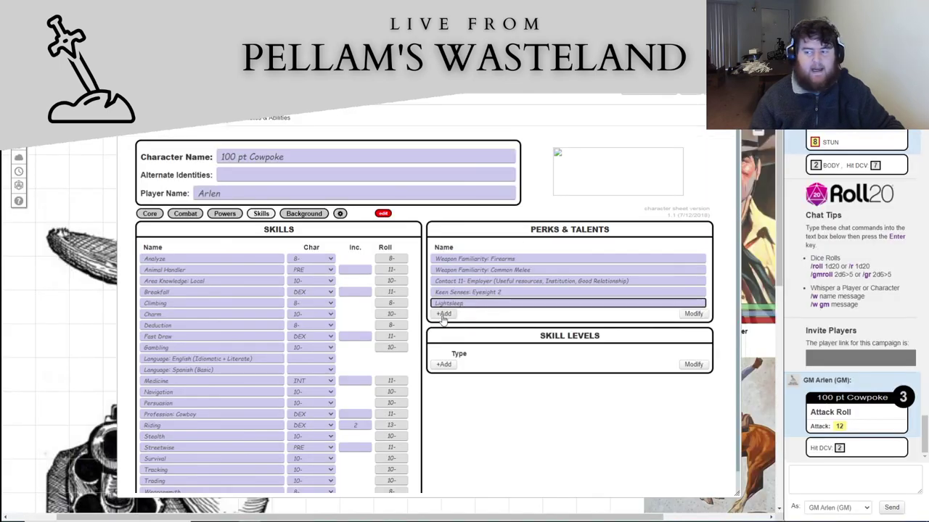
{"action": "key", "text": "alt+Tab"}
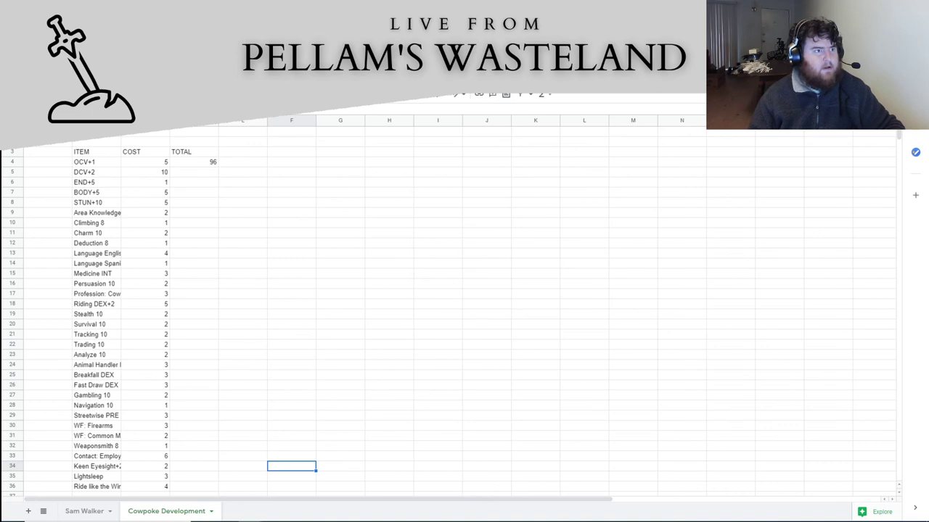
{"action": "key", "text": "alt+Tab"}
{"action": "left_click", "coordinate": [451, 314]}
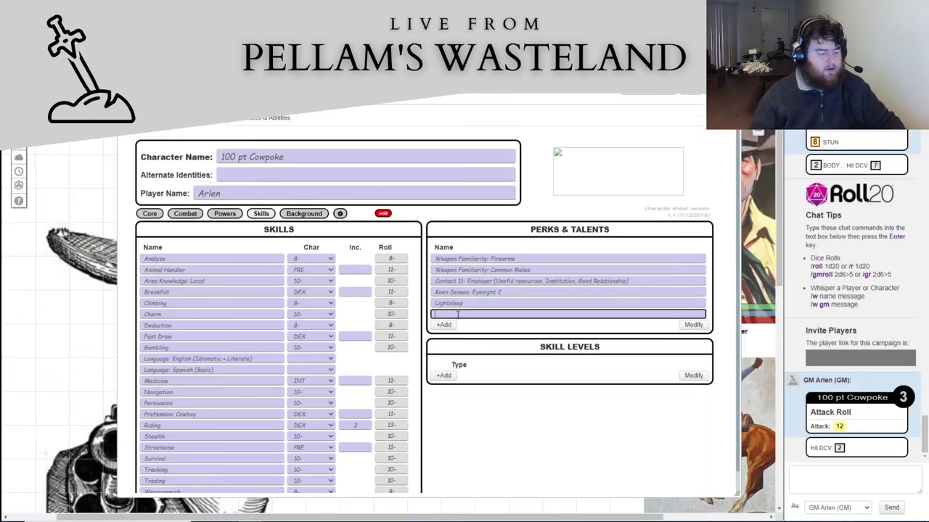
{"action": "type", "text": "Ride L"}
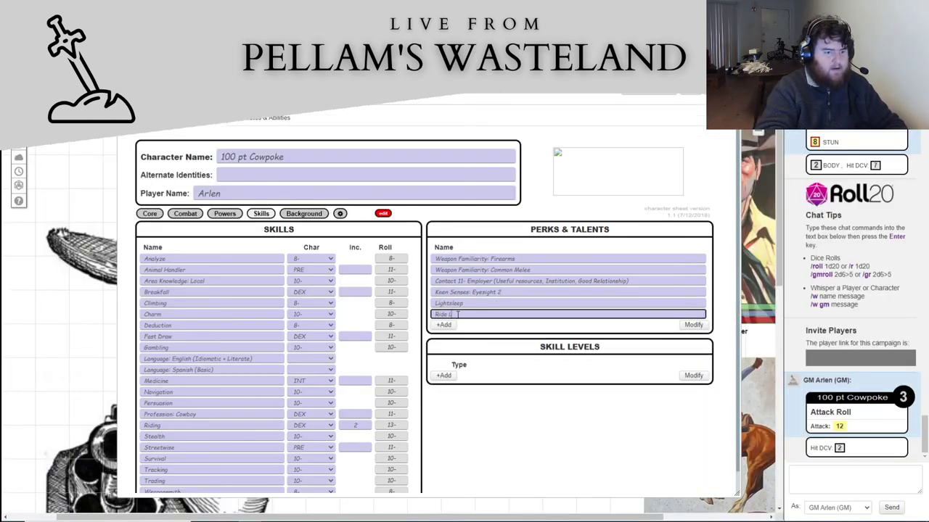
{"action": "type", "text": "ike the Win"}
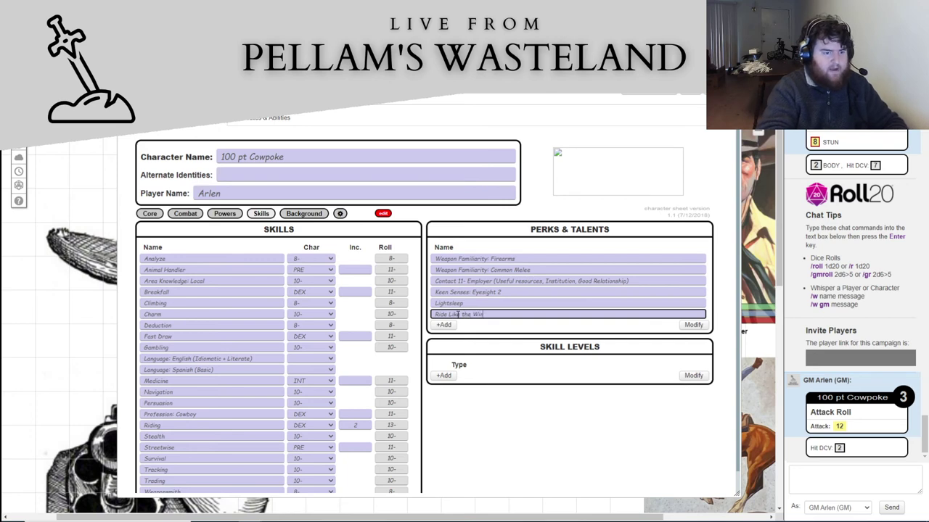
{"action": "type", "text": "d"}
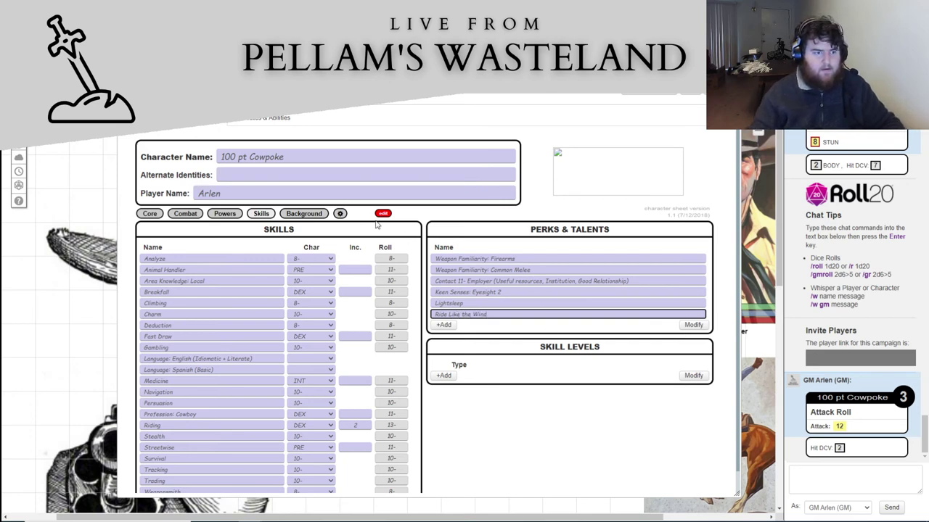
Set the characteristic of the Analyze skill to 10-
{"action": "left_click", "coordinate": [382, 213]}
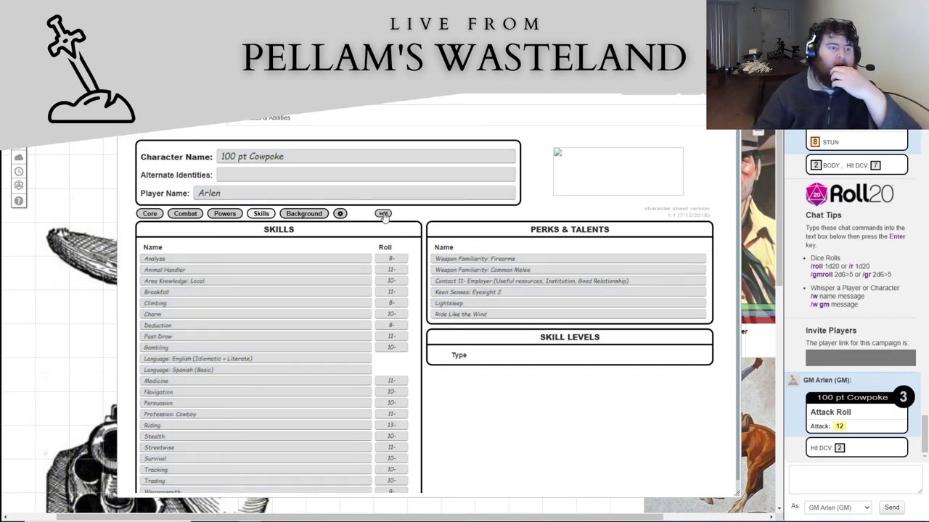
{"action": "left_click", "coordinate": [382, 214]}
{"action": "left_click", "coordinate": [321, 261]}
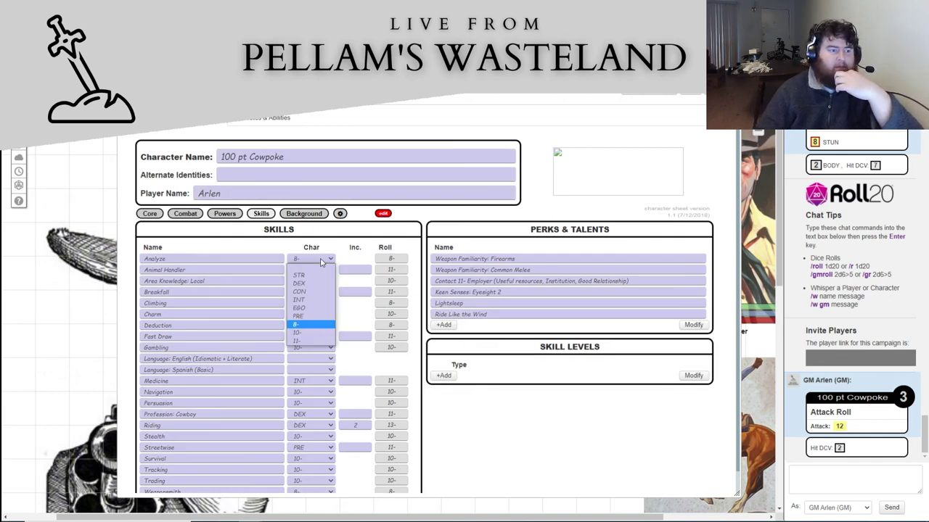
{"action": "left_click", "coordinate": [298, 333]}
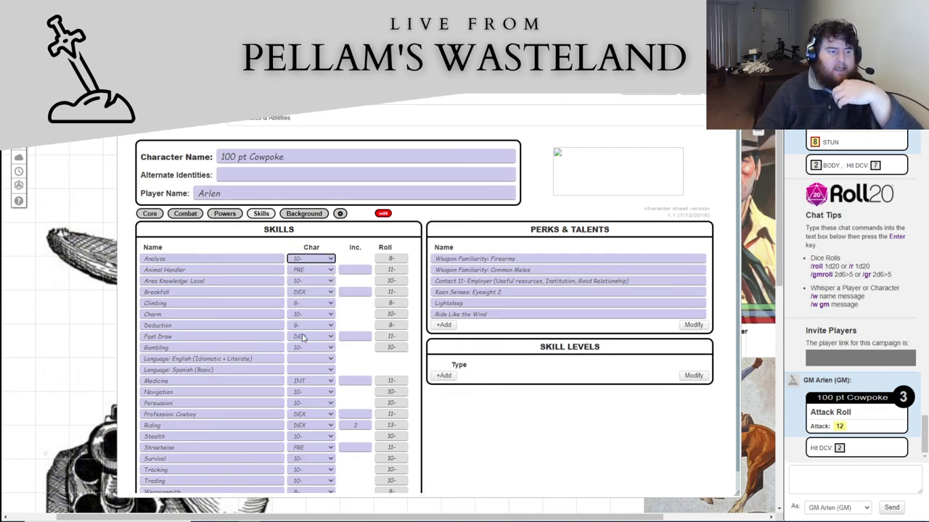
{"action": "left_click", "coordinate": [358, 317]}
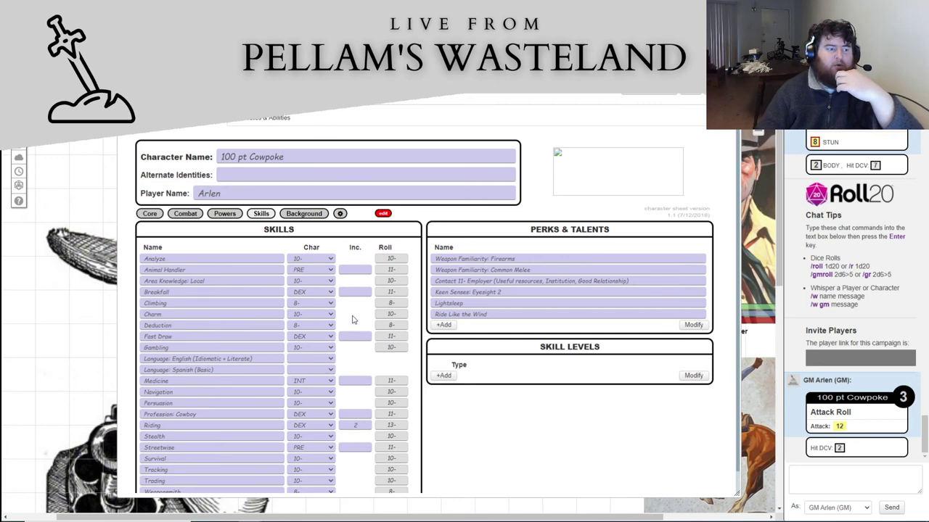
Base the Area Knowledge: Local skill on INT and give it an increase of 1
{"action": "left_click", "coordinate": [323, 283]}
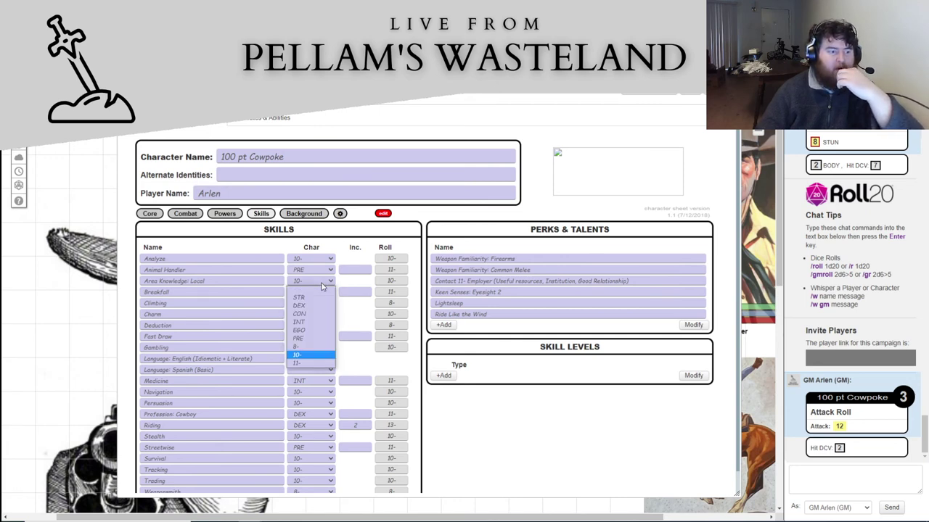
{"action": "left_click", "coordinate": [315, 328]}
{"action": "left_click", "coordinate": [359, 283]}
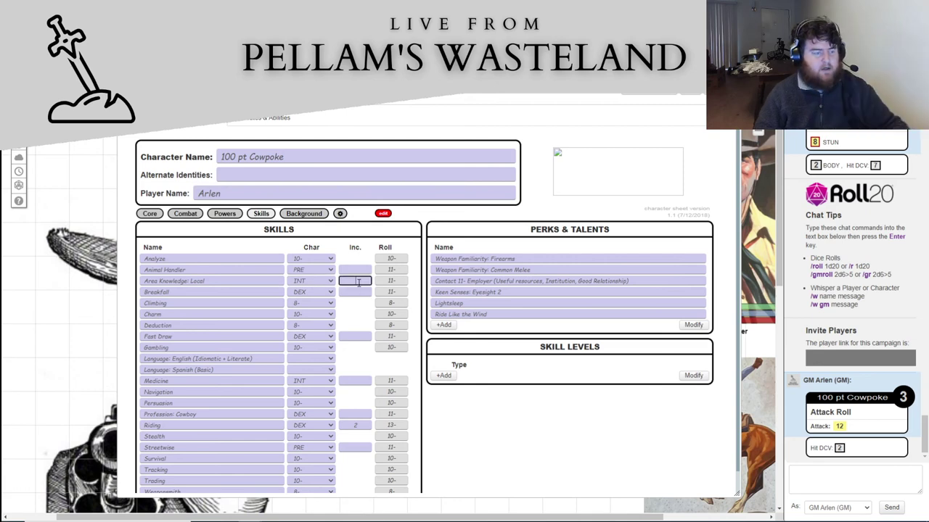
{"action": "type", "text": "1"}
{"action": "left_click", "coordinate": [363, 321]}
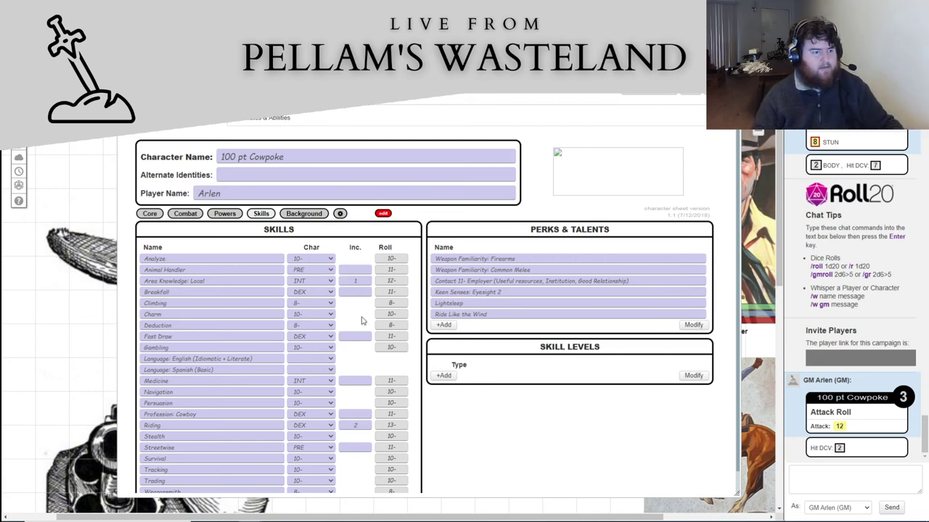
Switch to the spreadsheet and compare the Analyze entry in row 23 with the skill on the Roll20 sheet
{"action": "key", "text": "ctrl+Tab"}
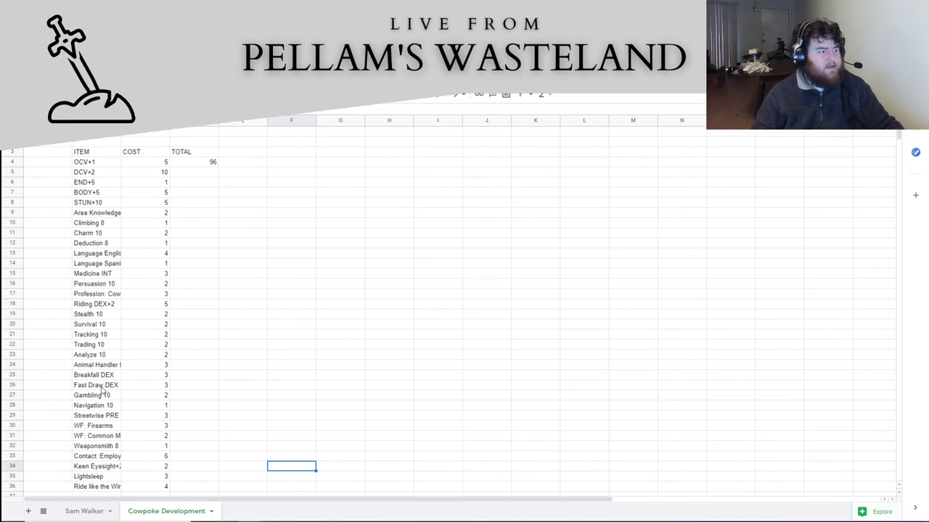
{"action": "left_click", "coordinate": [102, 354]}
{"action": "double_click", "coordinate": [101, 354]}
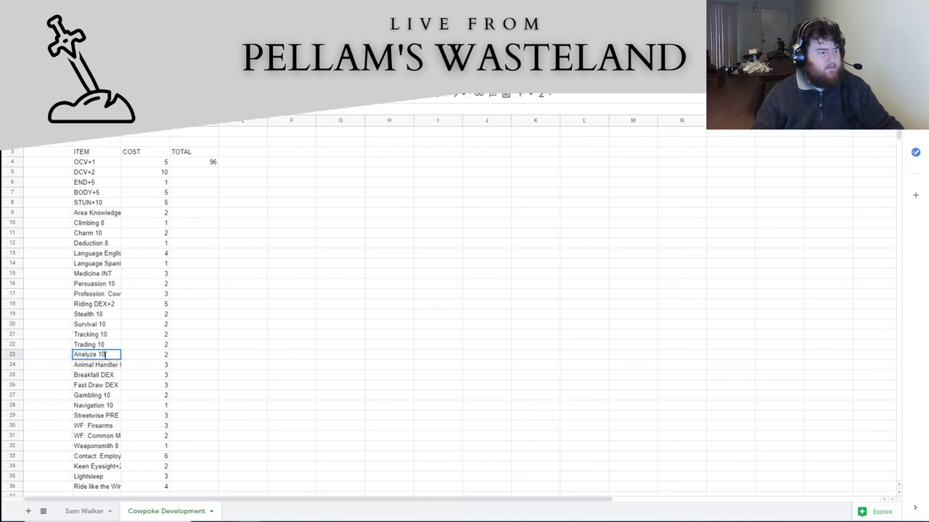
{"action": "double_click", "coordinate": [101, 354]}
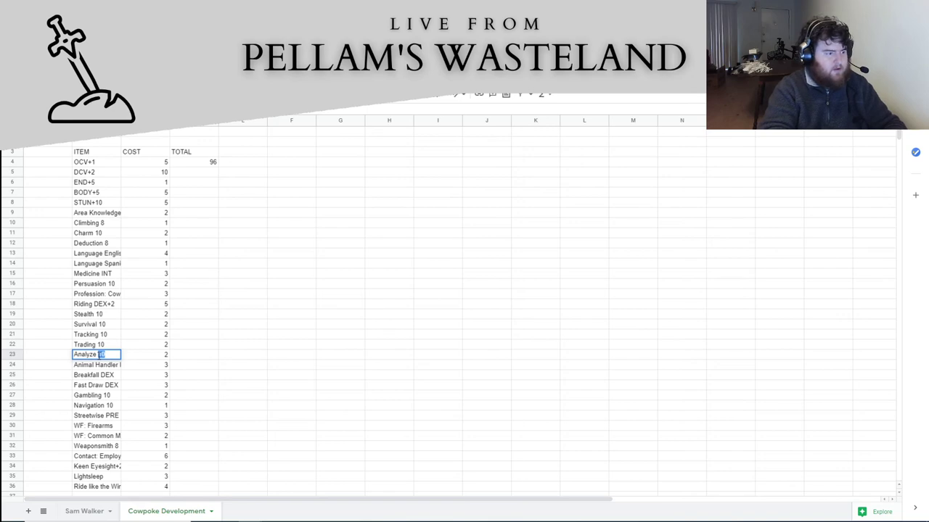
{"action": "key", "text": "alt+Tab"}
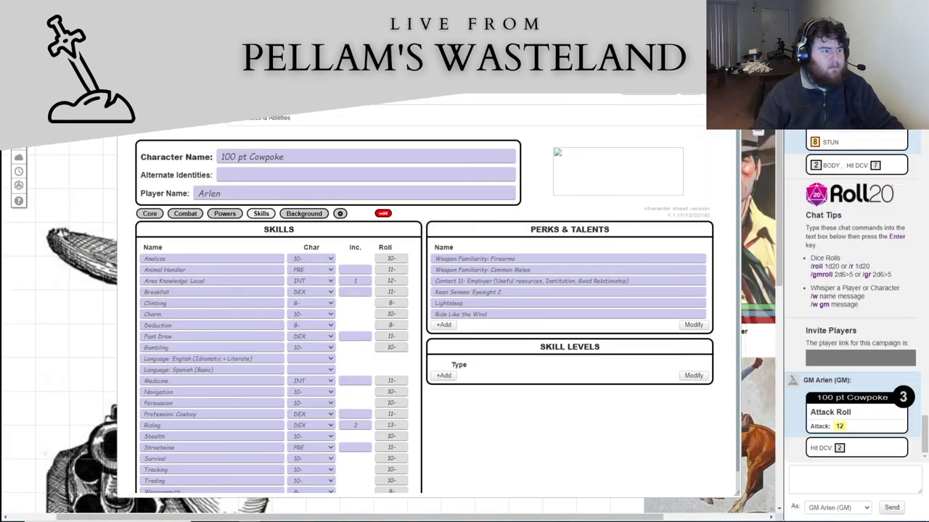
{"action": "key", "text": "alt+Tab"}
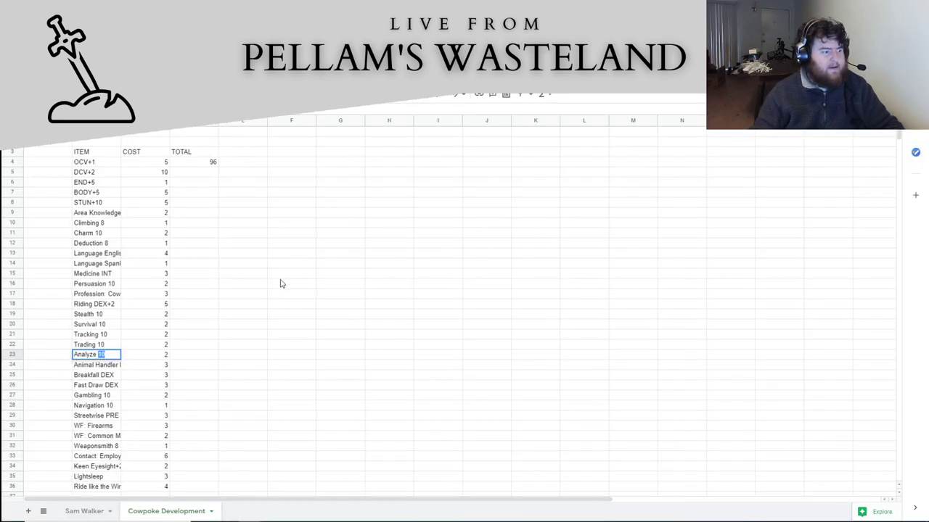
{"action": "left_click", "coordinate": [218, 333]}
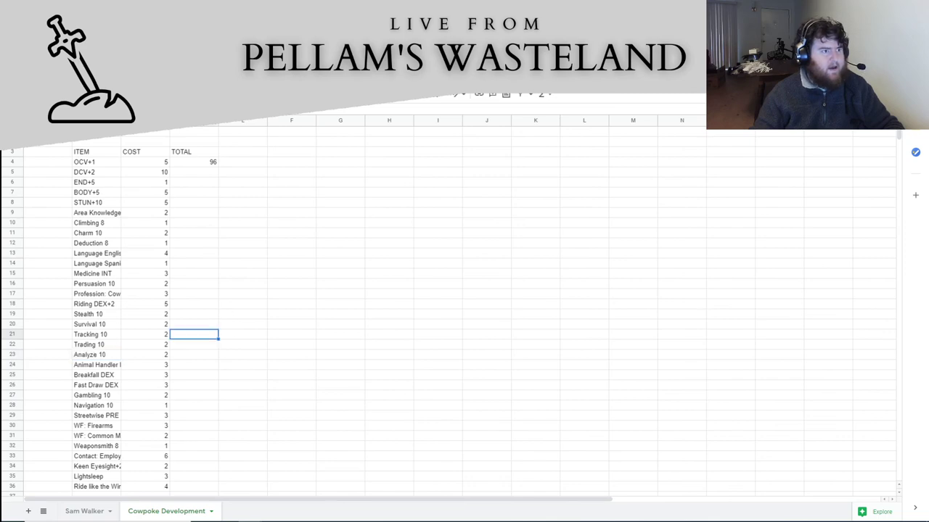
{"action": "key", "text": "alt+Tab"}
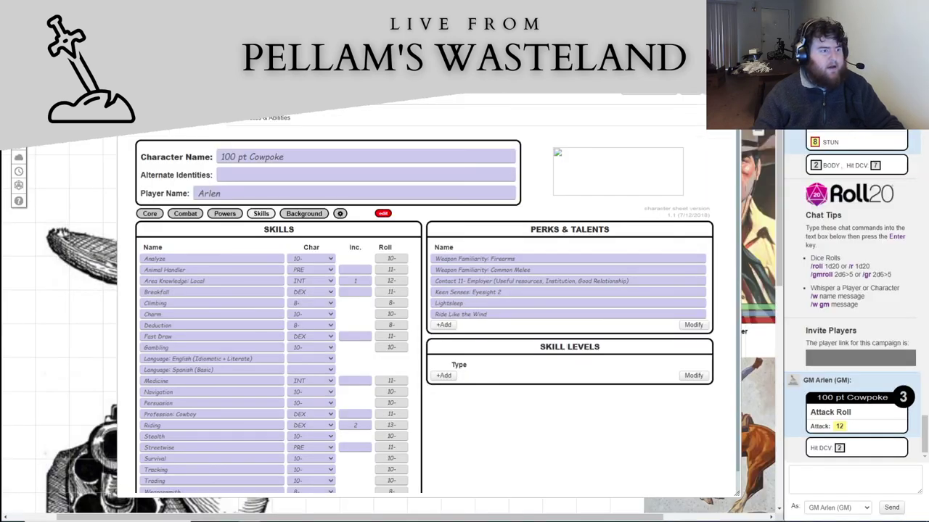
{"action": "key", "text": "alt+Tab"}
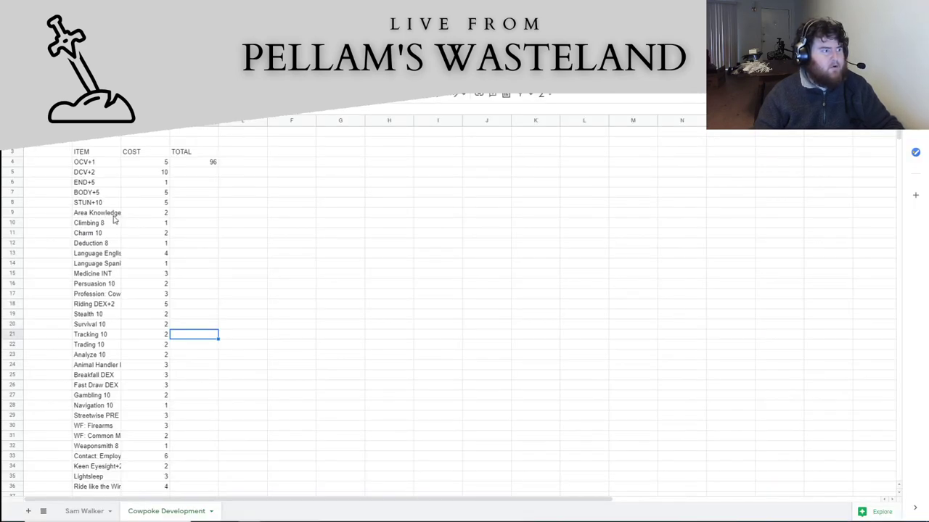
Change the Area Knowledge entry in row 9 to "Area Knowledge INT+1" with a cost of 4
{"action": "double_click", "coordinate": [114, 213]}
{"action": "double_click", "coordinate": [125, 212]}
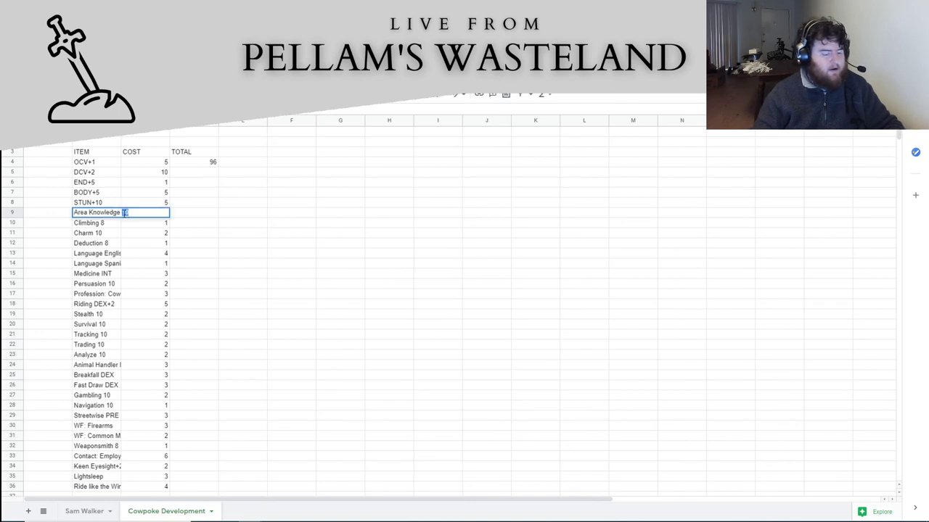
{"action": "type", "text": "INT+1"}
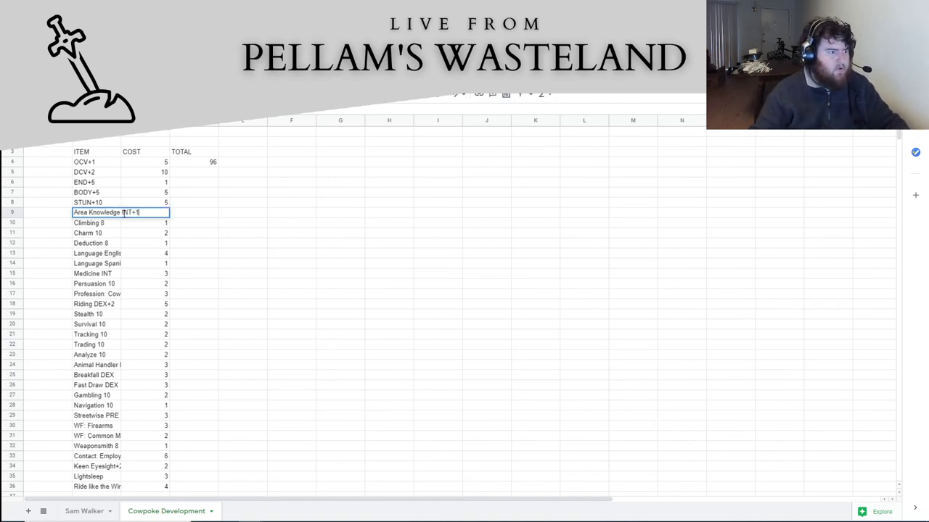
{"action": "left_click", "coordinate": [203, 247]}
{"action": "left_click", "coordinate": [165, 215]}
{"action": "type", "text": "4"}
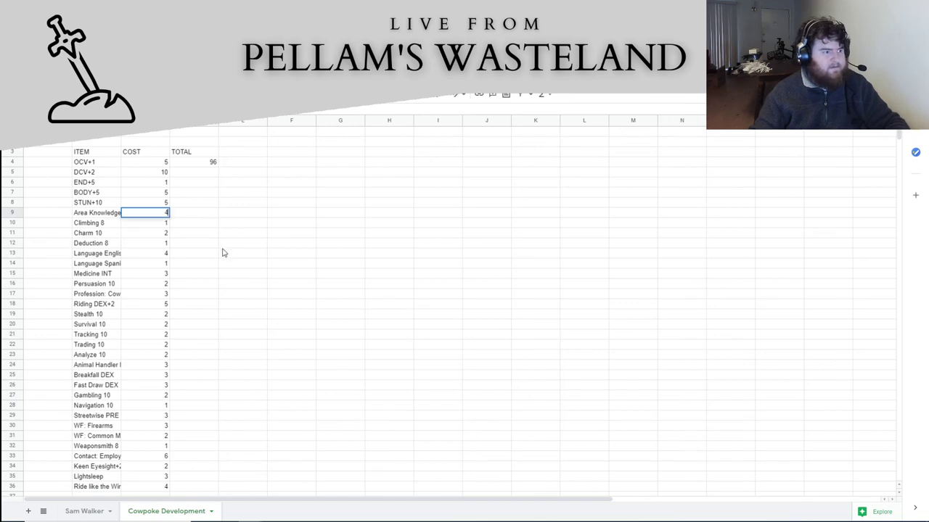
{"action": "left_click", "coordinate": [223, 253]}
Switch to the Roll20 sheet and give the Profession: Cowboy skill an increase of 2
{"action": "key", "text": "ctrl+Tab"}
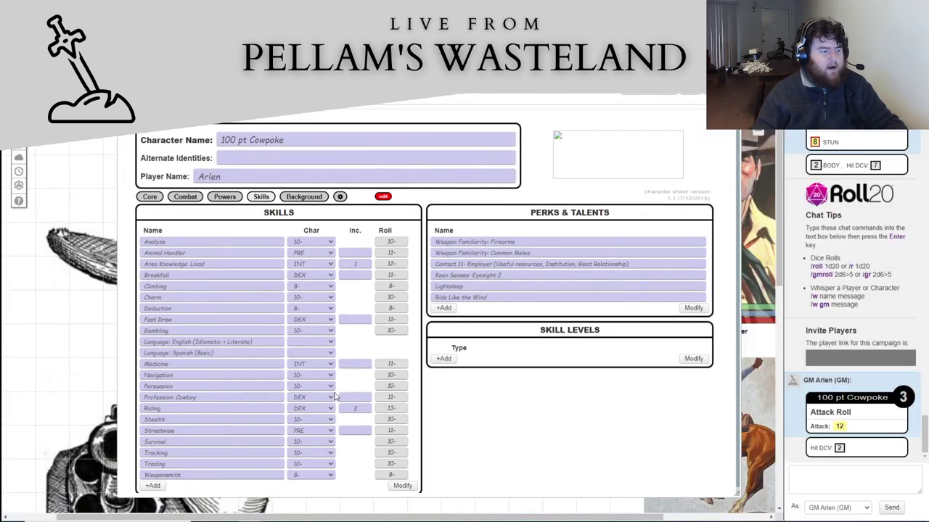
{"action": "scroll", "coordinate": [338, 410], "scroll_direction": "down", "scroll_amount": 1}
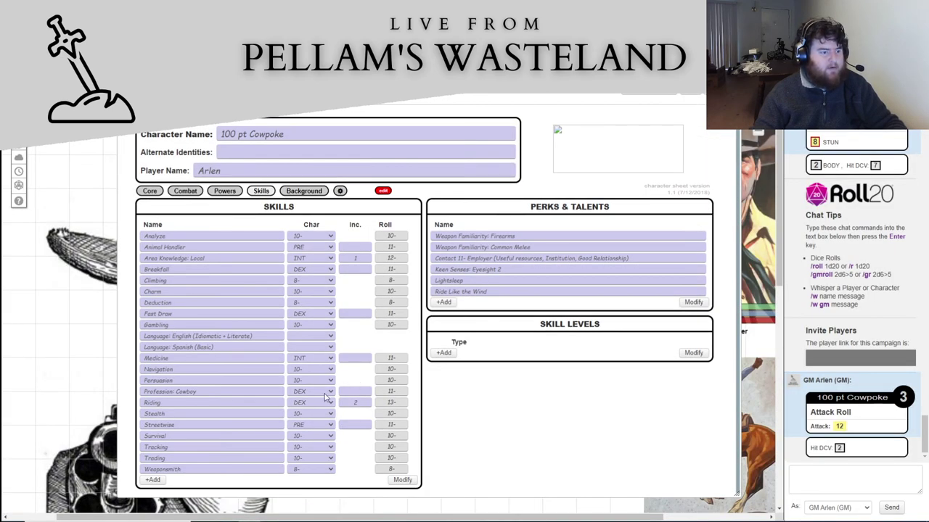
{"action": "left_click", "coordinate": [356, 392]}
{"action": "type", "text": "2"}
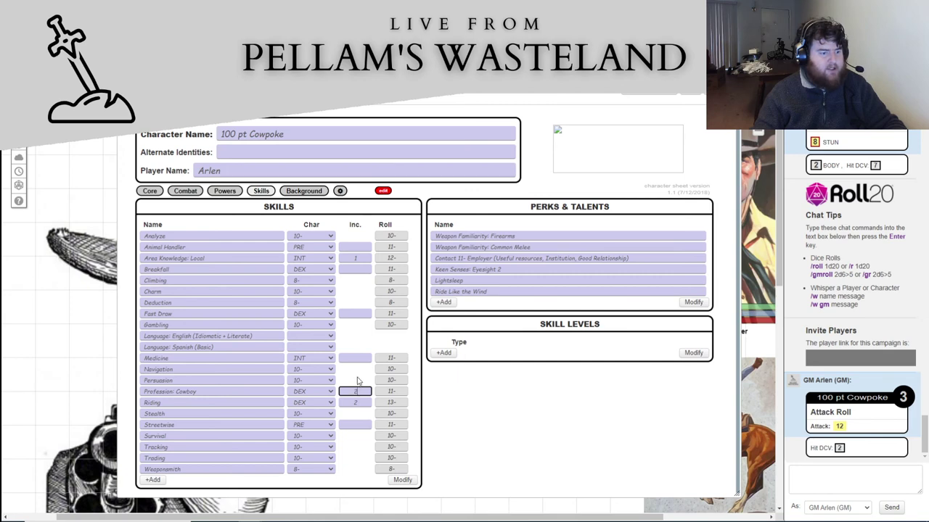
{"action": "left_click", "coordinate": [357, 381]}
In the spreadsheet, change the row 17 entry to "Profession: Cowboy DEX+2" and update its cost
{"action": "key", "text": "alt+Tab"}
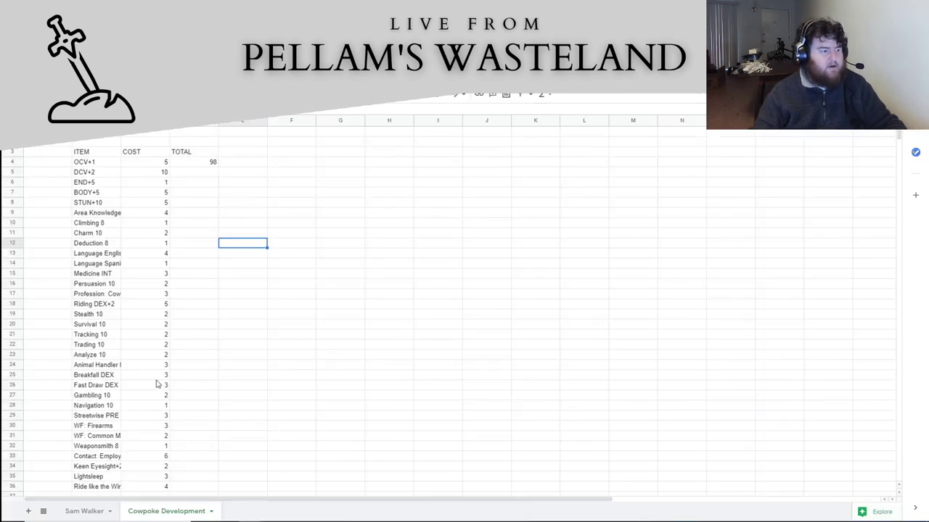
{"action": "double_click", "coordinate": [107, 293]}
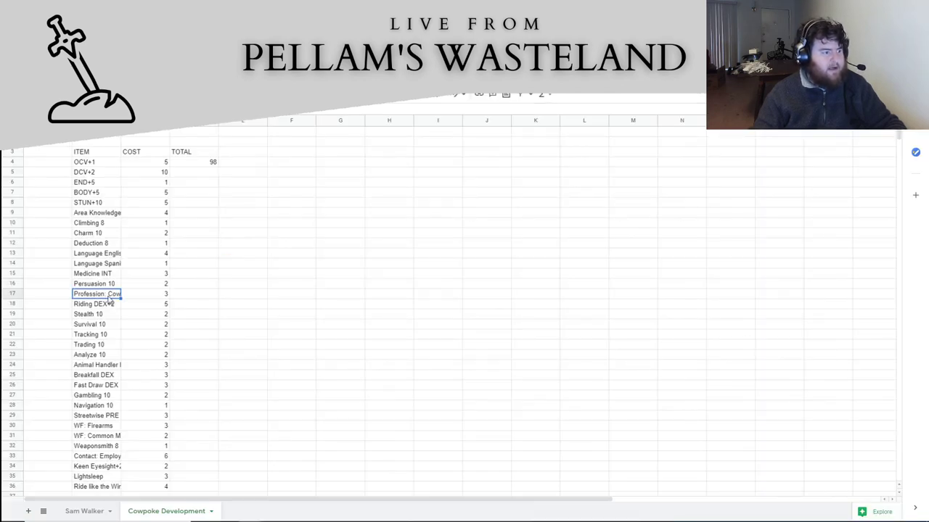
{"action": "type", "text": "+1"}
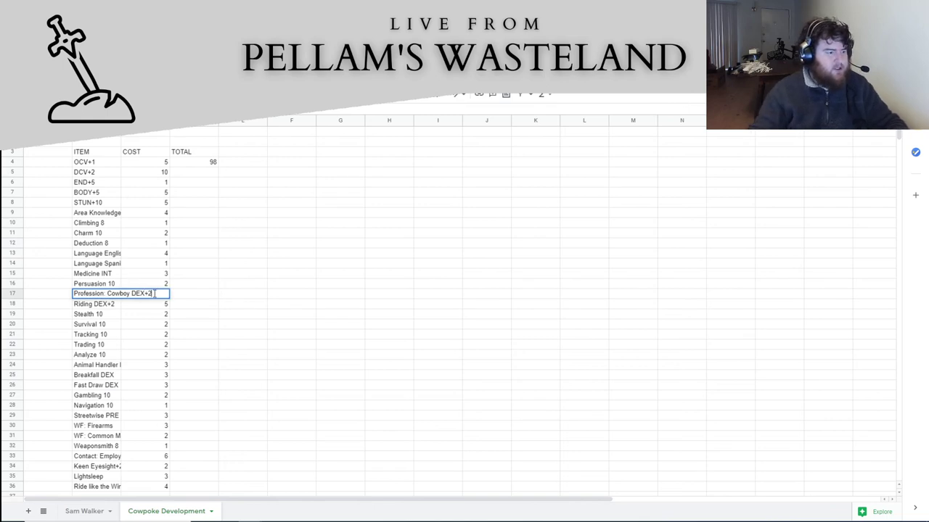
{"action": "left_click", "coordinate": [208, 307]}
{"action": "left_click", "coordinate": [165, 294]}
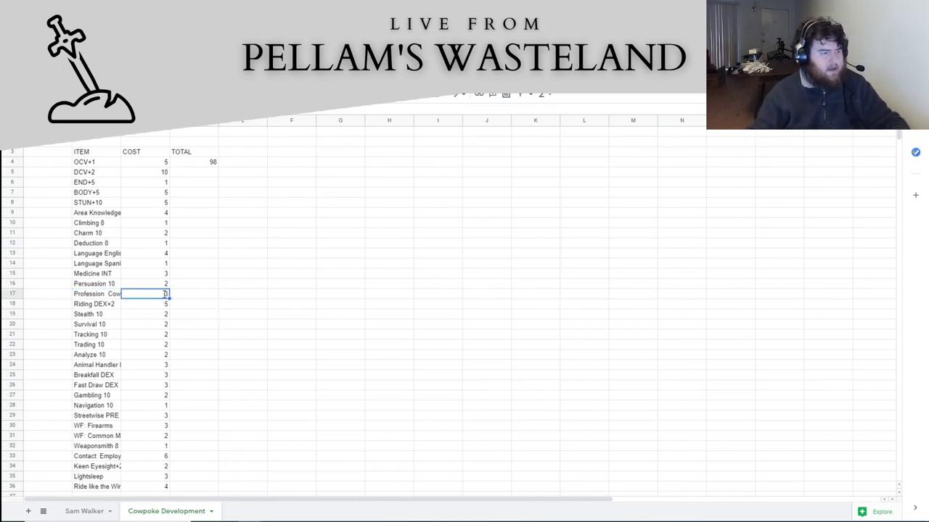
{"action": "left_click", "coordinate": [222, 296]}
Switch to the Roll20 sheet, leave edit mode and review the character's combat options and core characteristics
{"action": "key", "text": "alt+Tab"}
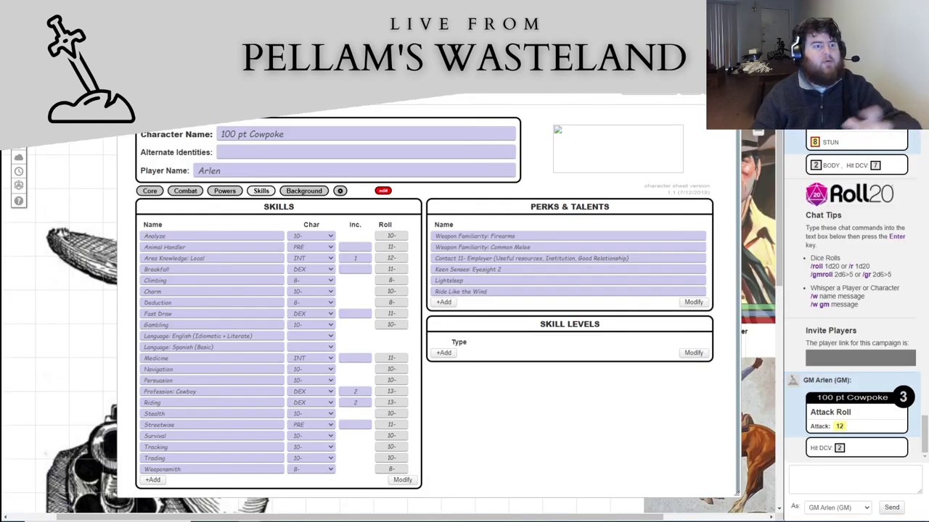
{"action": "left_click", "coordinate": [382, 190]}
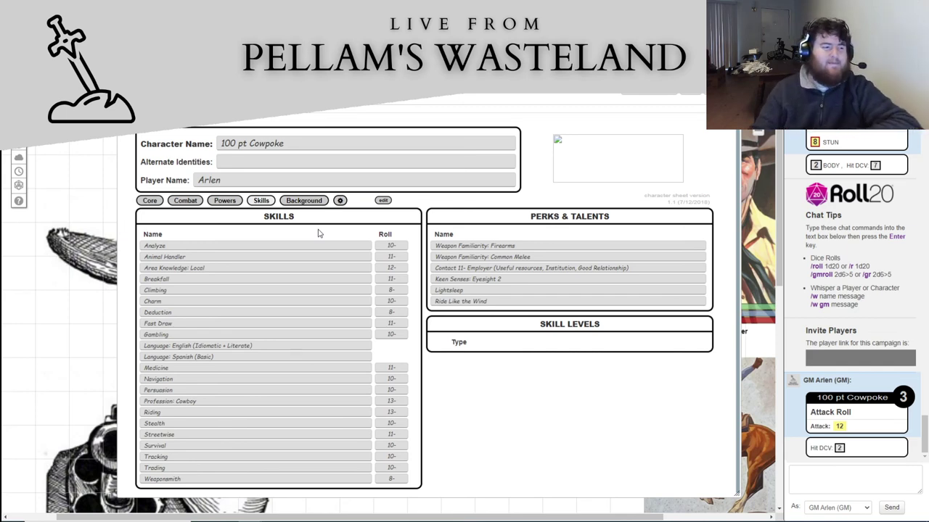
{"action": "left_click", "coordinate": [225, 202]}
{"action": "left_click", "coordinate": [190, 214]}
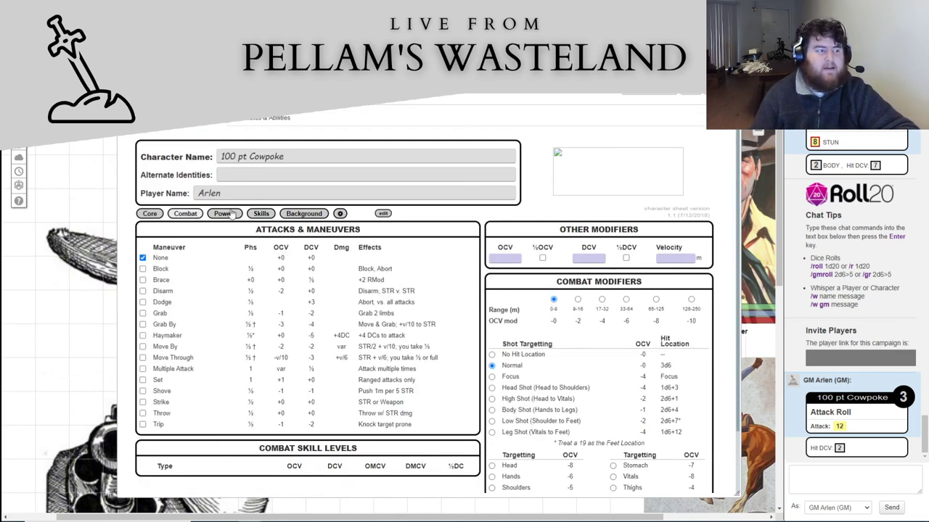
{"action": "left_click", "coordinate": [160, 215]}
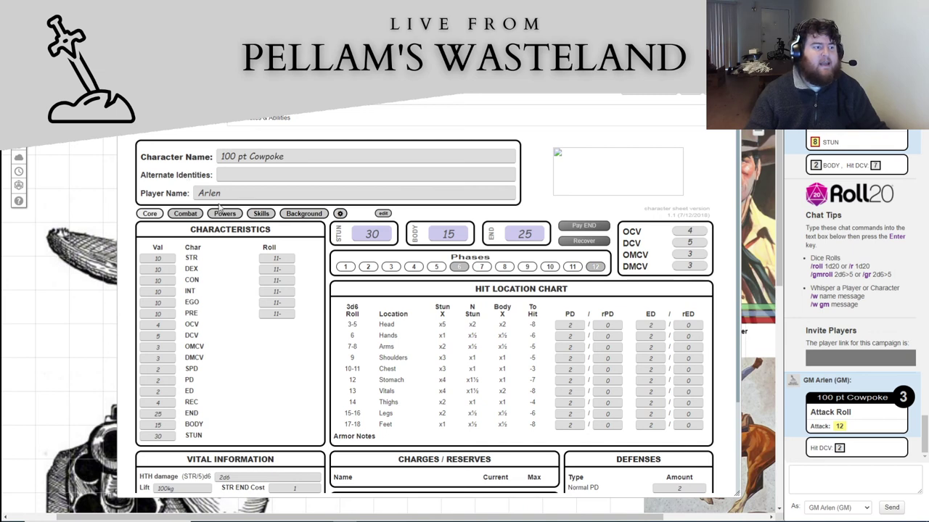
Return to the skills page in edit mode and add "Deadly Blow: First Shot of a Shootout" under Perks & Talents
{"action": "left_click", "coordinate": [261, 215]}
{"action": "left_click", "coordinate": [382, 213]}
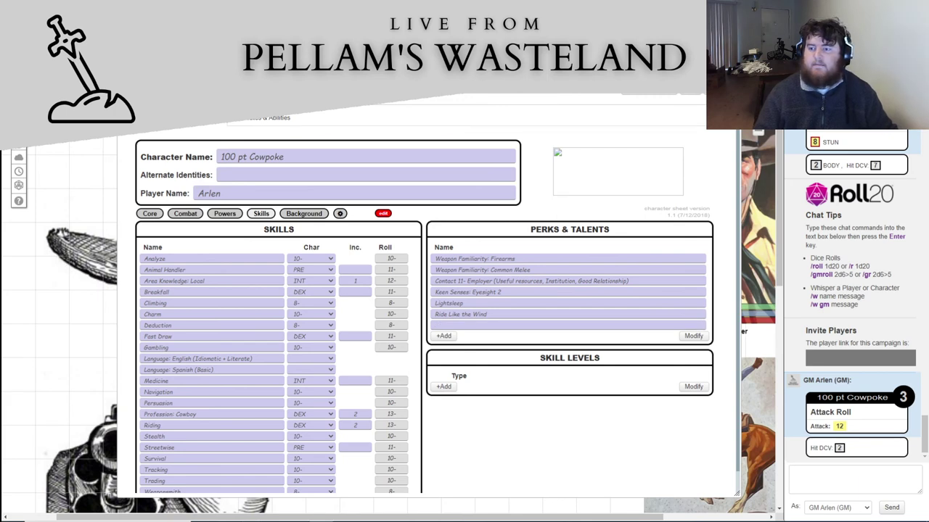
{"action": "left_click", "coordinate": [455, 328]}
{"action": "type", "text": "Deadly"}
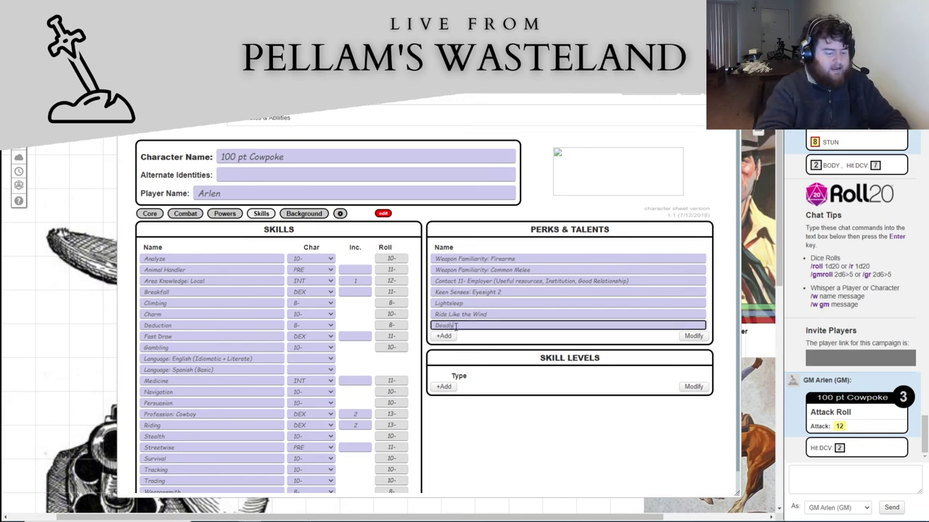
{"action": "type", "text": " Blow: First"}
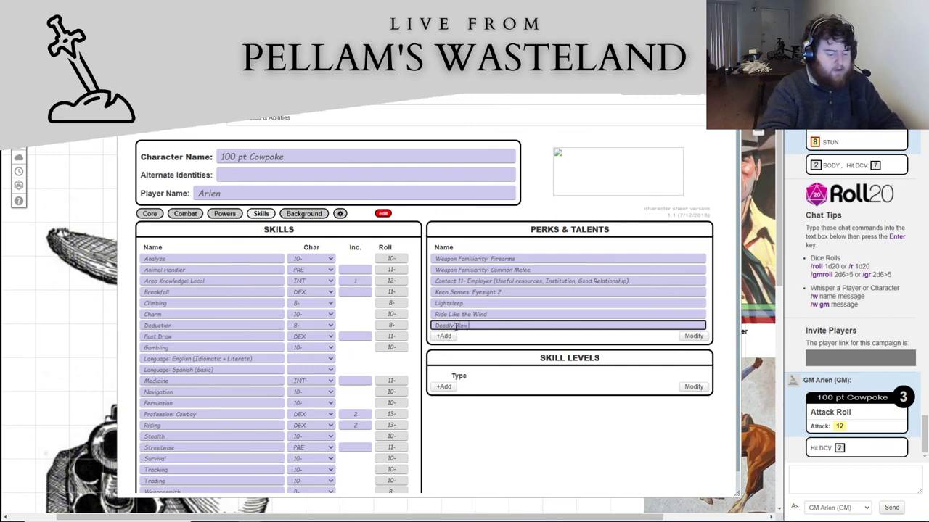
{"action": "type", "text": " Shot"}
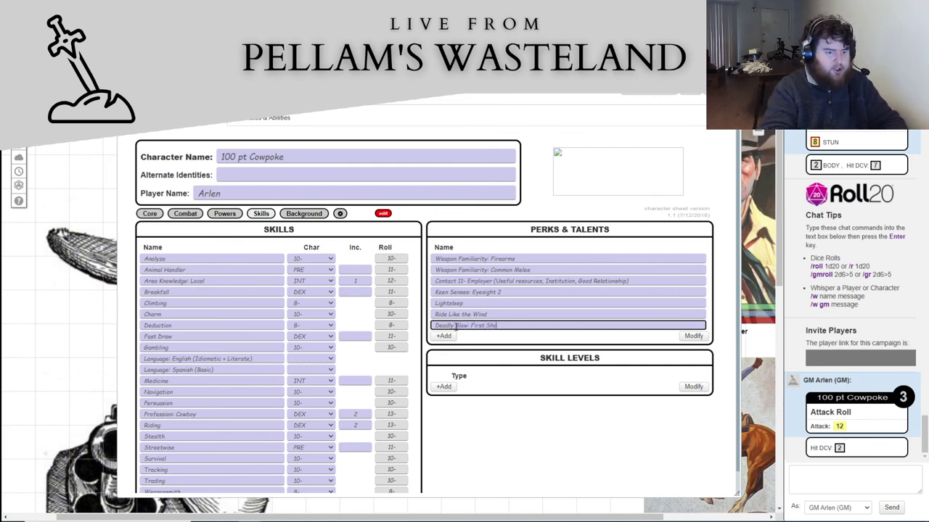
{"action": "type", "text": " of a S"}
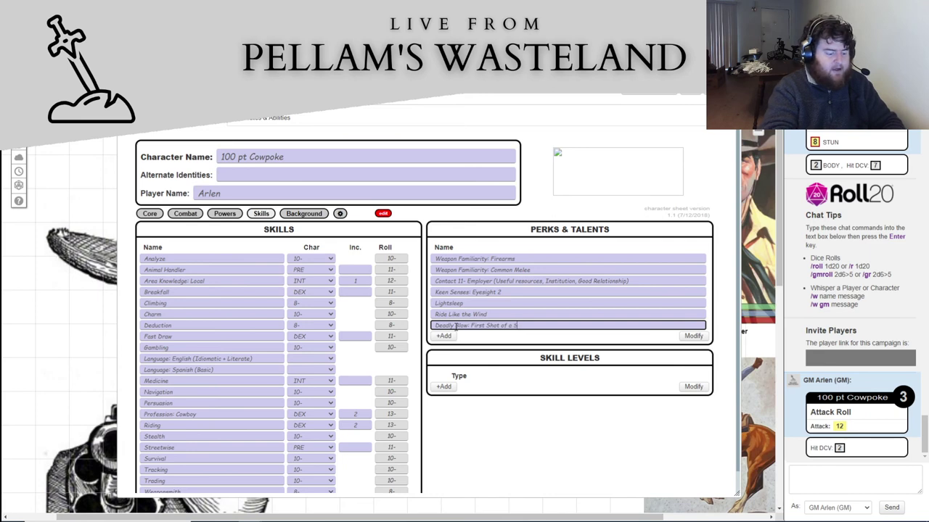
{"action": "type", "text": "hootout"}
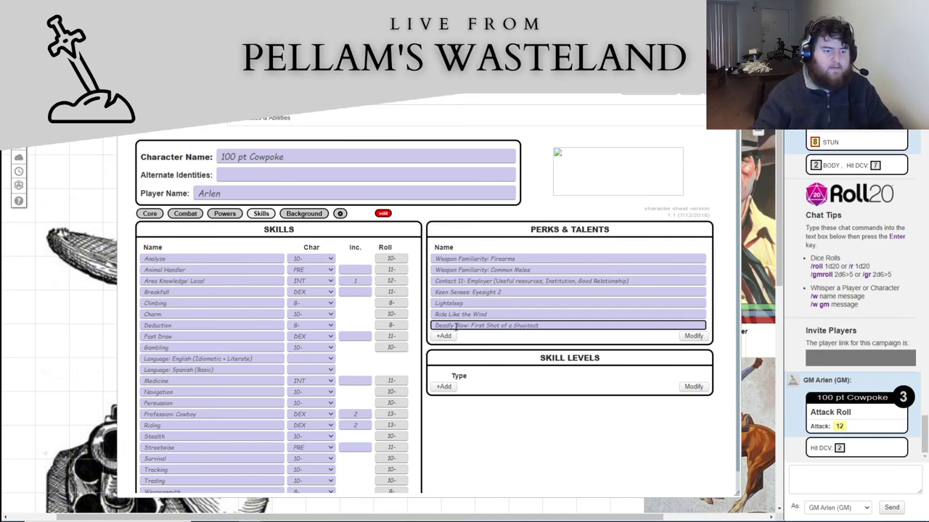
Reword the Deadly Blow talent to "Deadly Blow: First Shot of a Shootout after Fast Draw Pistol" and leave edit mode
{"action": "type", "text": " (Pistols"}
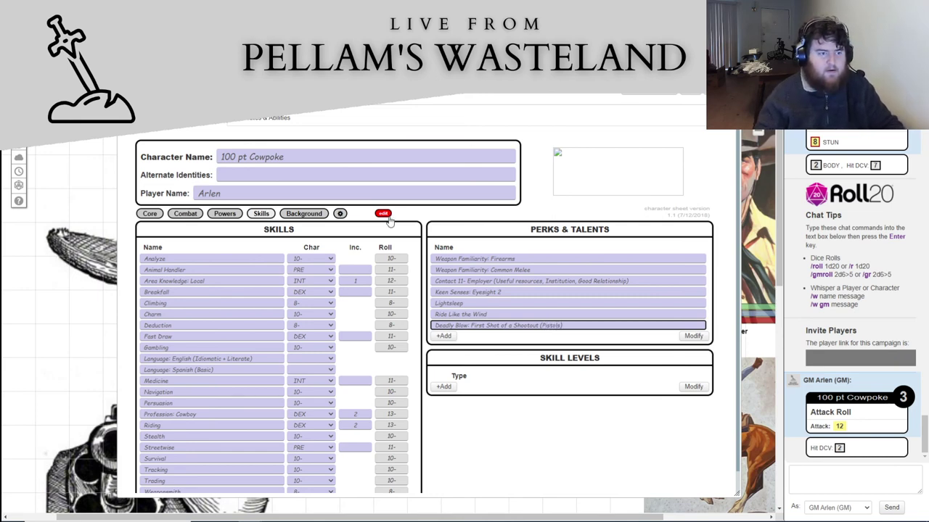
{"action": "left_click_drag", "start_coordinate": [563, 326], "coordinate": [542, 326]}
{"action": "type", "text": "R"}
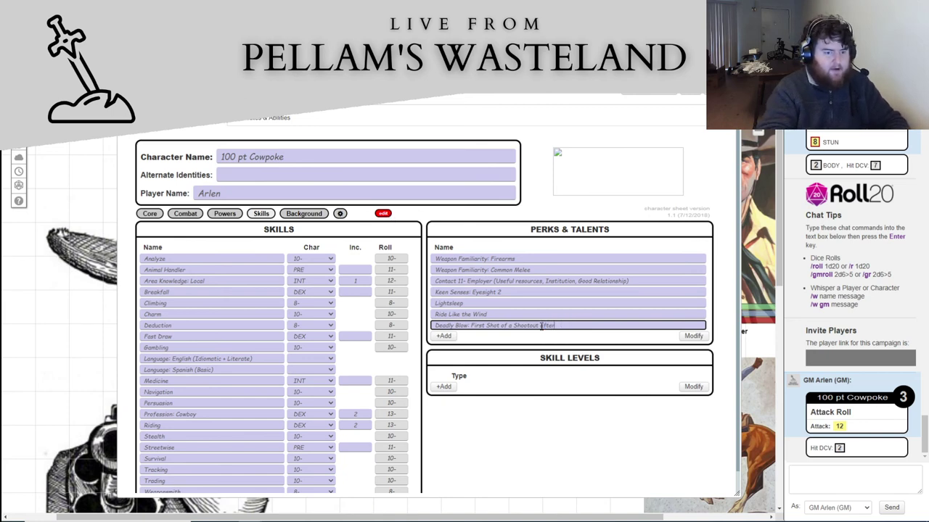
{"action": "type", "text": "fter Fast D"}
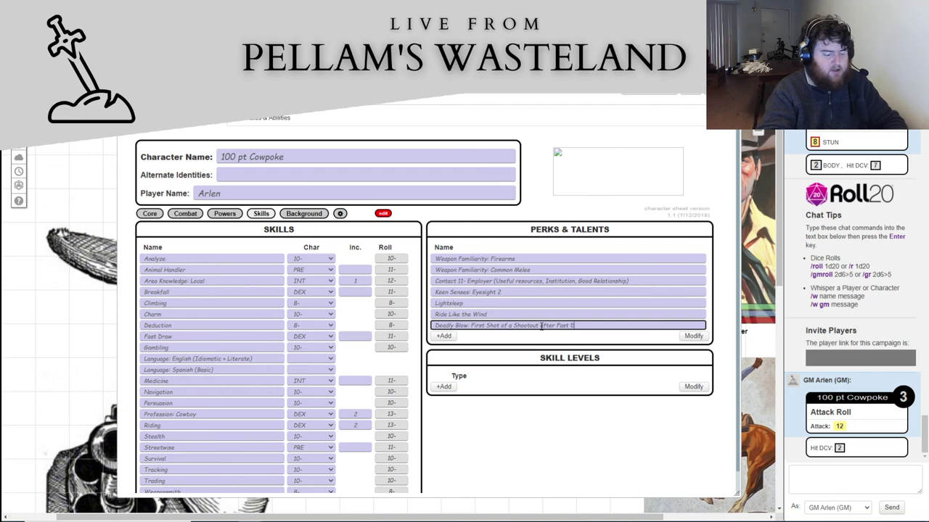
{"action": "type", "text": "raw Pi"}
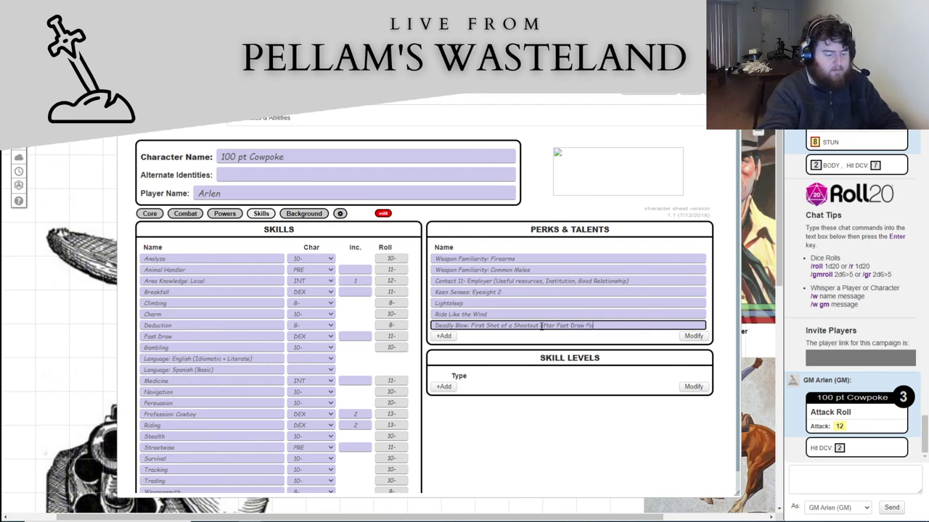
{"action": "type", "text": "stols"}
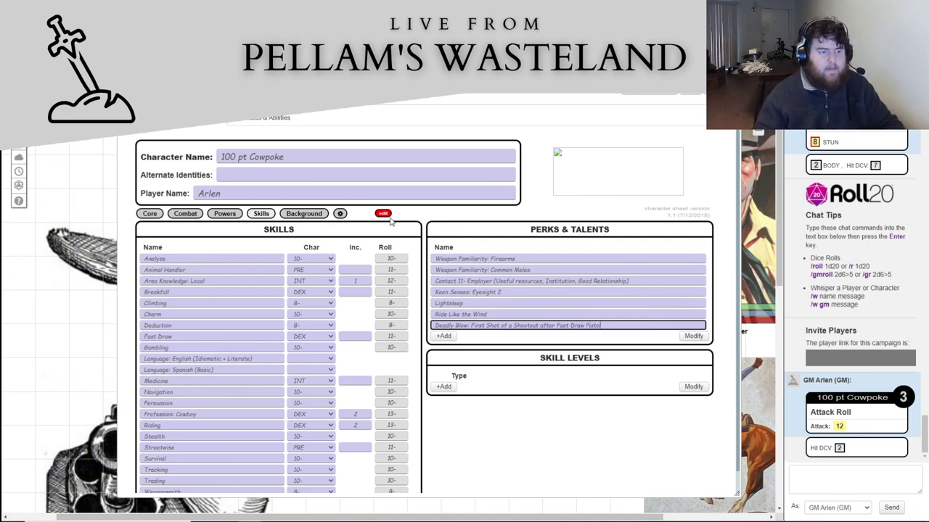
{"action": "left_click", "coordinate": [383, 214]}
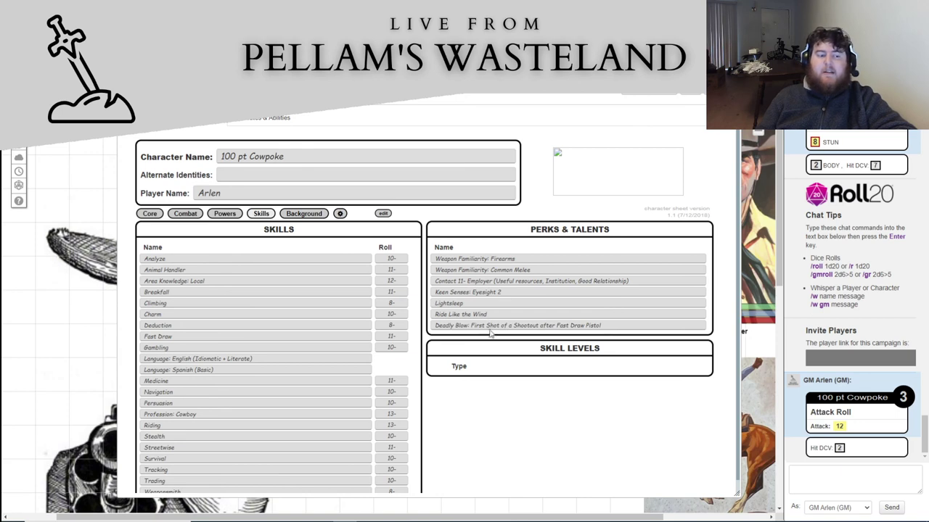
Review the character's core characteristics, combat options, powers and equipment, skills and background for the finished build
{"action": "left_click", "coordinate": [148, 217]}
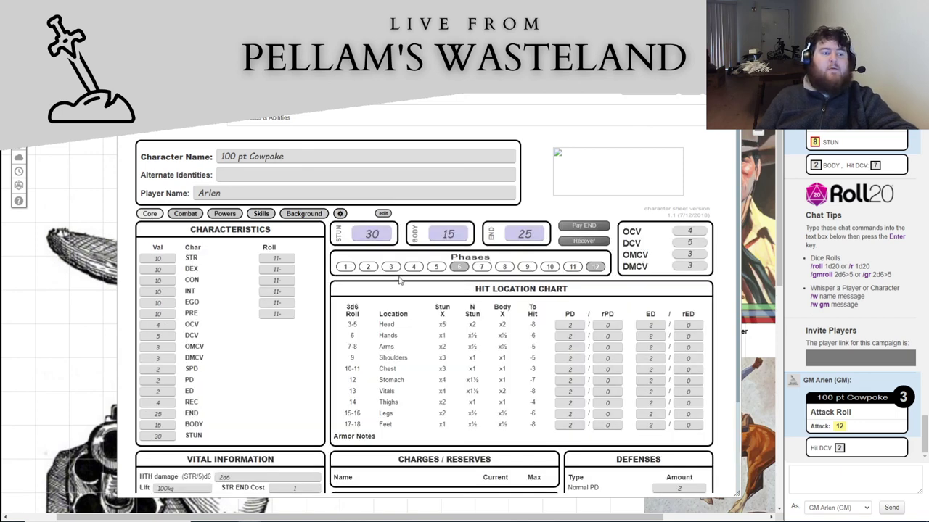
{"action": "scroll", "coordinate": [468, 327], "scroll_direction": "down", "scroll_amount": 2}
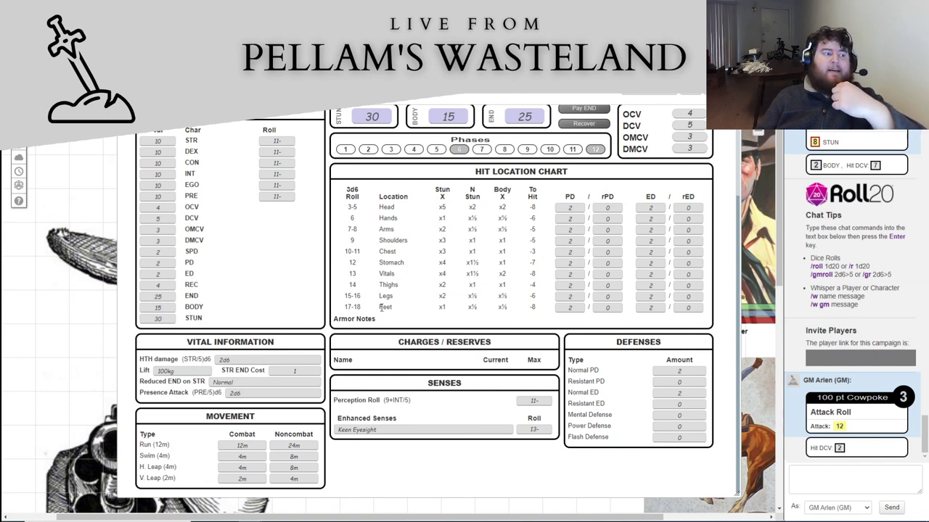
{"action": "scroll", "coordinate": [322, 303], "scroll_direction": "up", "scroll_amount": 2}
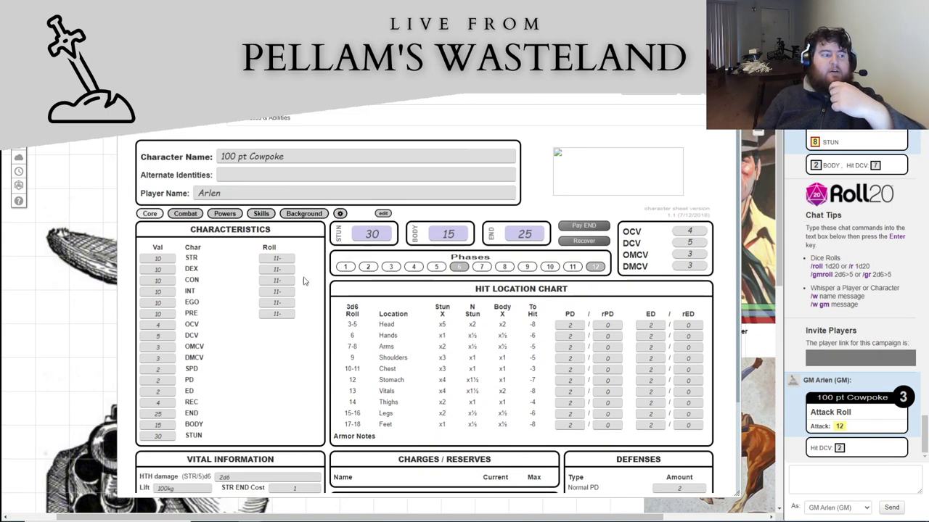
{"action": "left_click", "coordinate": [186, 215]}
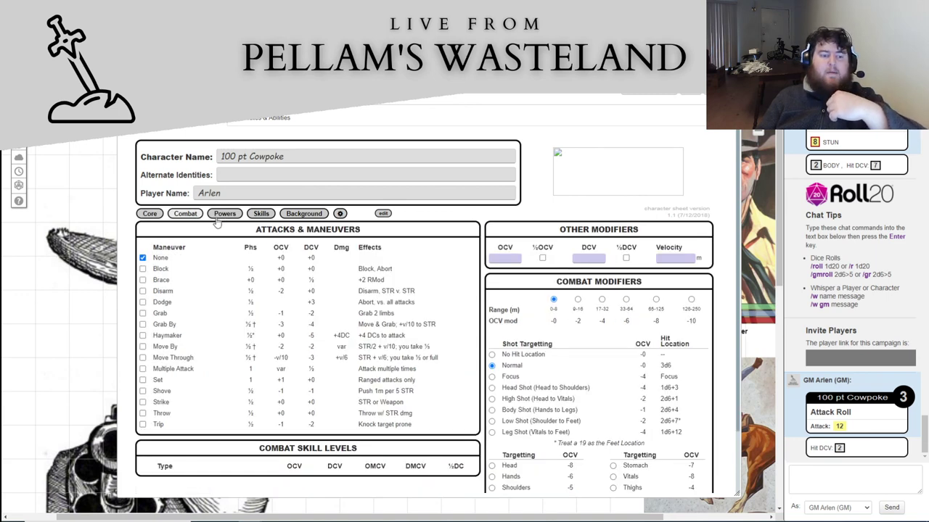
{"action": "left_click", "coordinate": [226, 216]}
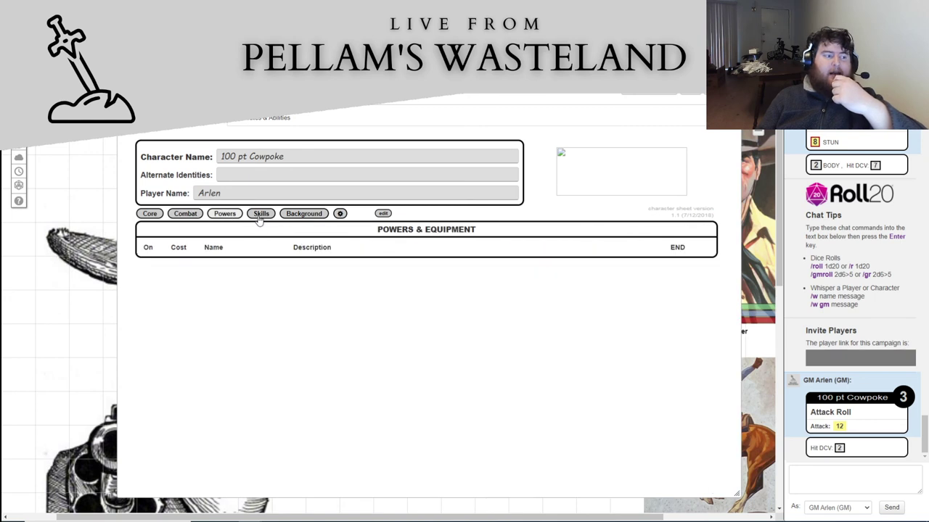
{"action": "left_click", "coordinate": [259, 218]}
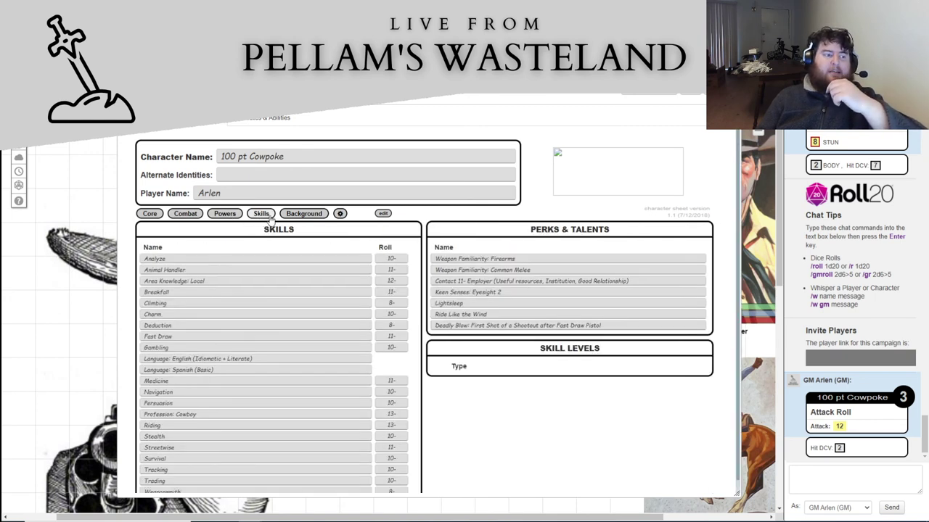
{"action": "left_click", "coordinate": [296, 218]}
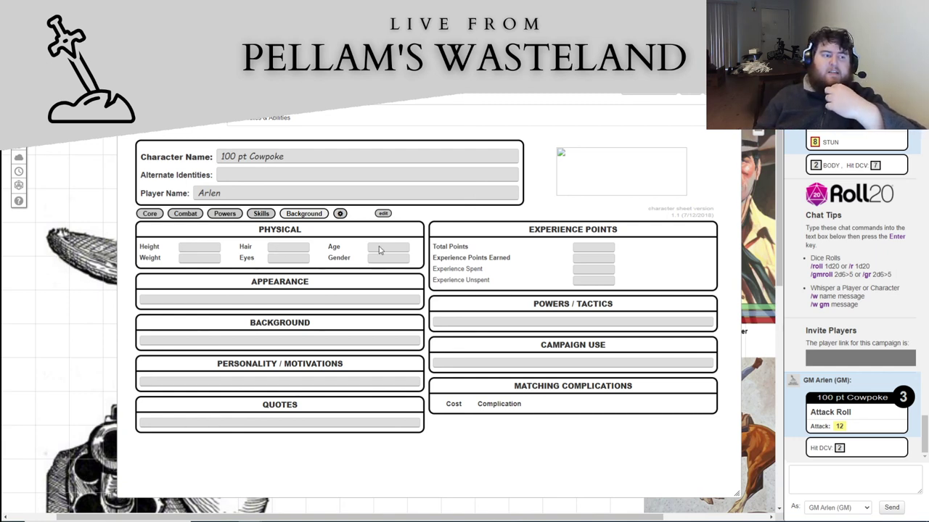
{"action": "left_click", "coordinate": [156, 215]}
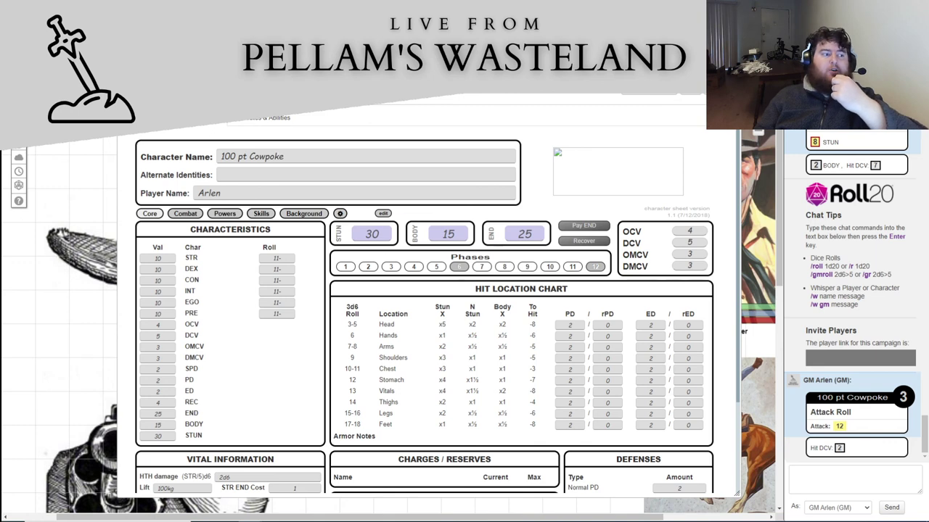
Roll the Area Knowledge: Local skill twice from the skills list and return to the core characteristics
{"action": "left_click", "coordinate": [262, 214]}
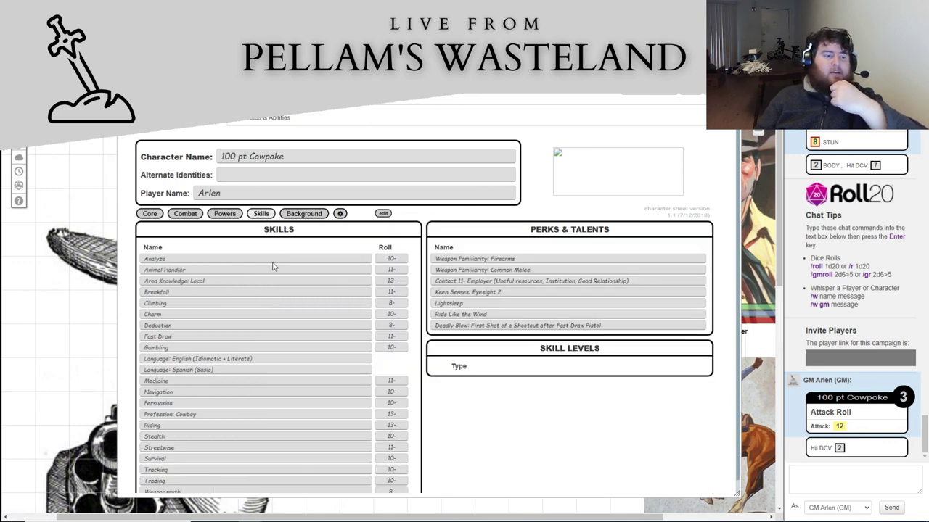
{"action": "scroll", "coordinate": [276, 267], "scroll_direction": "down", "scroll_amount": 1}
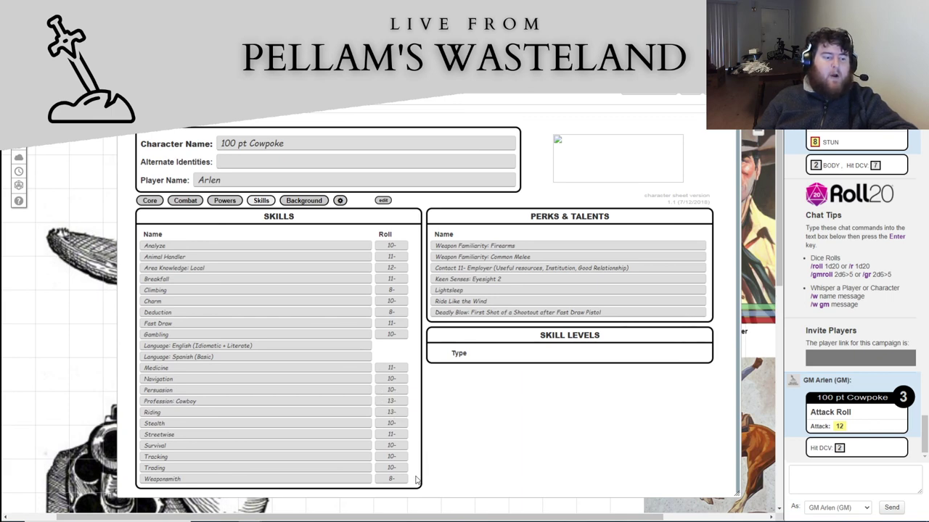
{"action": "left_click", "coordinate": [391, 268]}
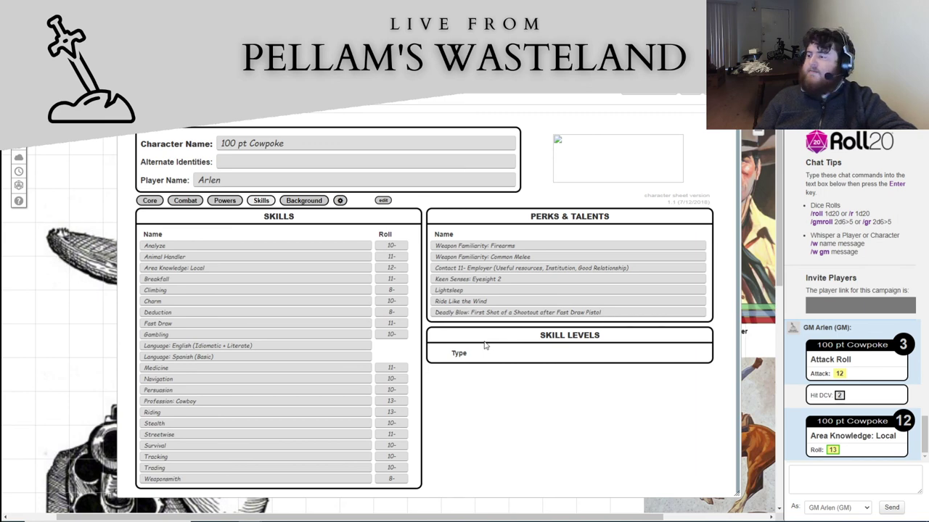
{"action": "left_click", "coordinate": [395, 270]}
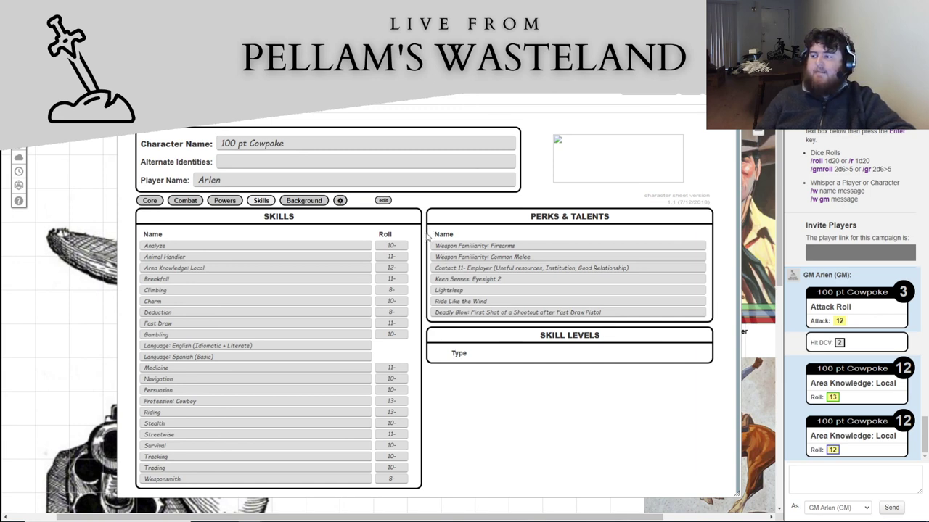
{"action": "left_click", "coordinate": [150, 201]}
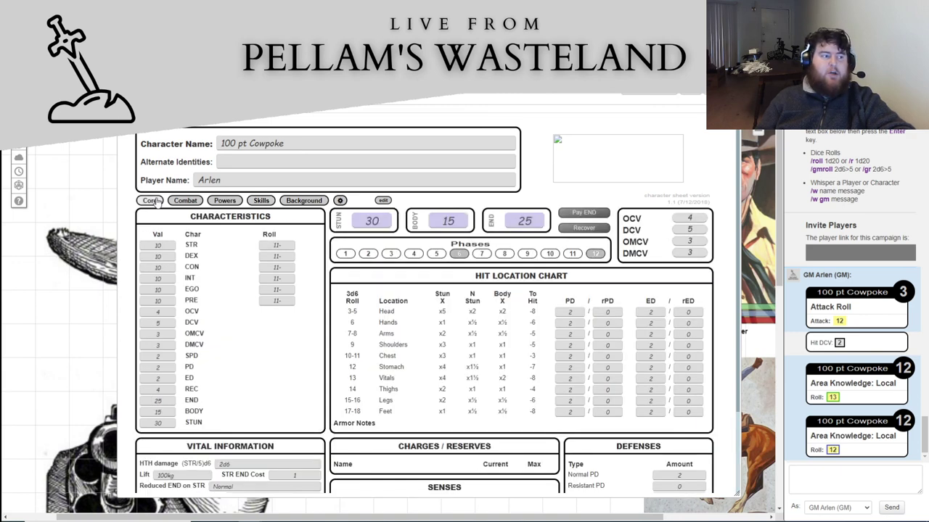